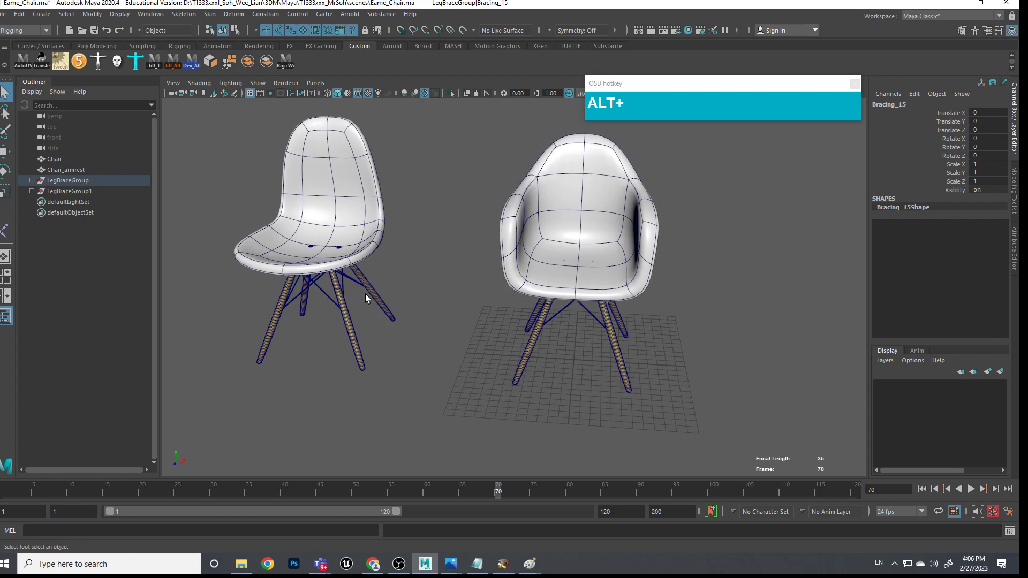
Examine the two finished chair models and the crossed bracing between their wooden legs
{"action": "middle_click_drag", "start_coordinate": [452, 285], "coordinate": [597, 310], "text": "alt"}
{"action": "left_click_drag", "start_coordinate": [597, 310], "coordinate": [543, 314], "text": "alt"}
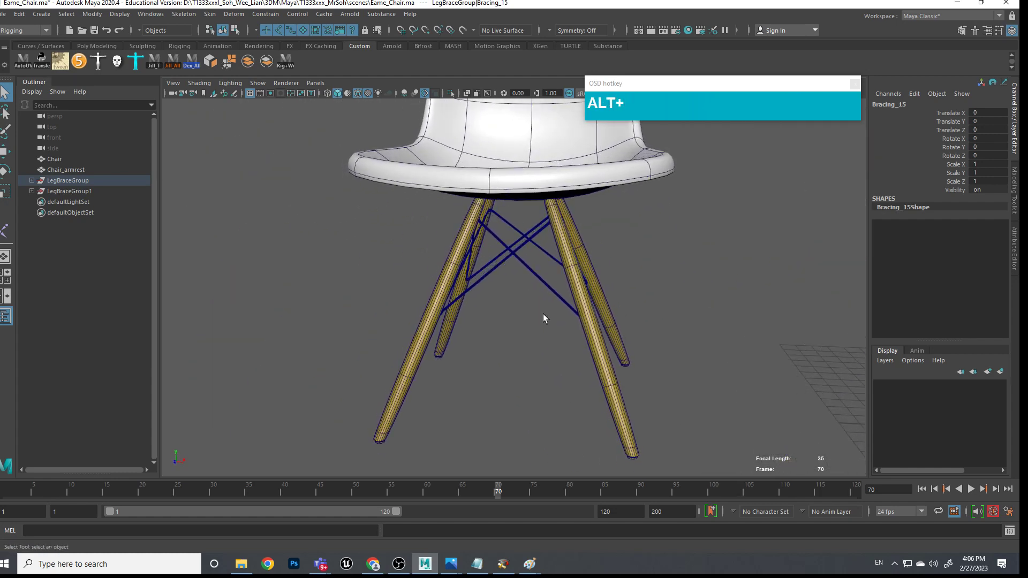
{"action": "scroll", "coordinate": [531, 268], "scroll_direction": "down", "scroll_amount": 3}
{"action": "middle_click_drag", "start_coordinate": [669, 266], "coordinate": [572, 317], "text": "alt"}
{"action": "scroll", "coordinate": [571, 317], "scroll_direction": "down", "scroll_amount": 5}
{"action": "middle_click_drag", "start_coordinate": [506, 359], "coordinate": [441, 360], "text": "alt"}
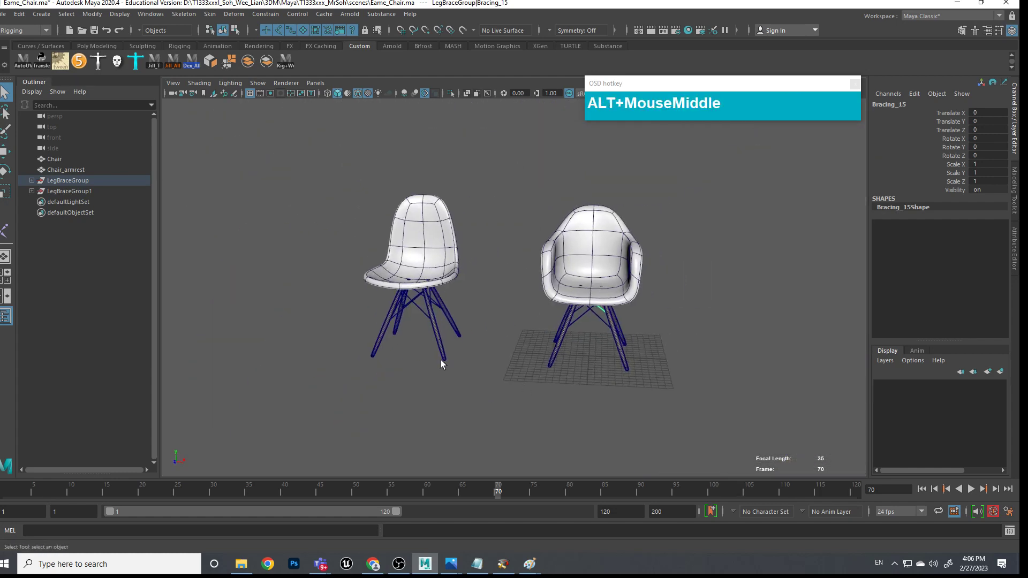
Switch to Chrome and search Google for "eames eiffel chair" in a new tab
{"action": "left_click", "coordinate": [374, 564]}
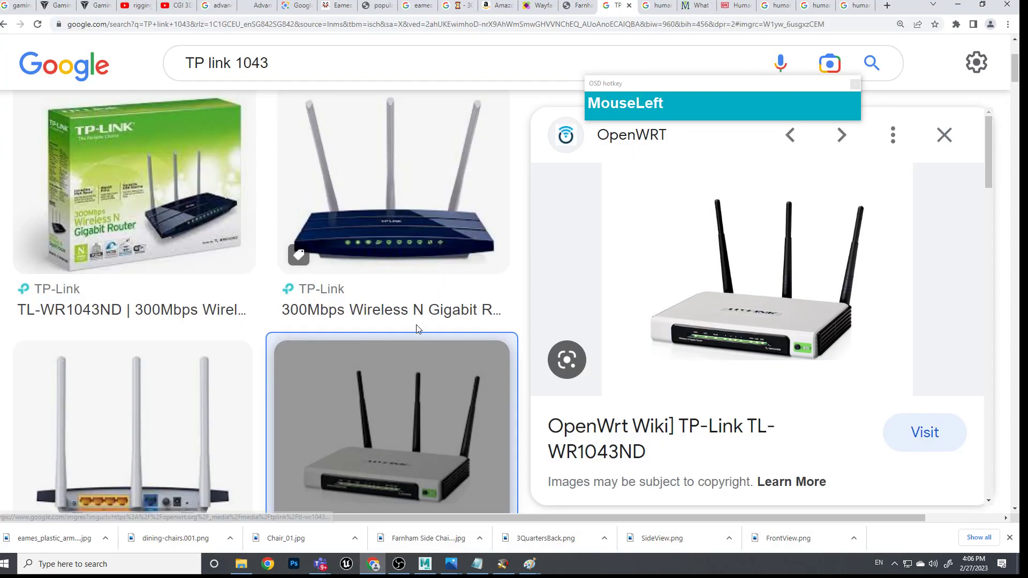
{"action": "left_click", "coordinate": [887, 5]}
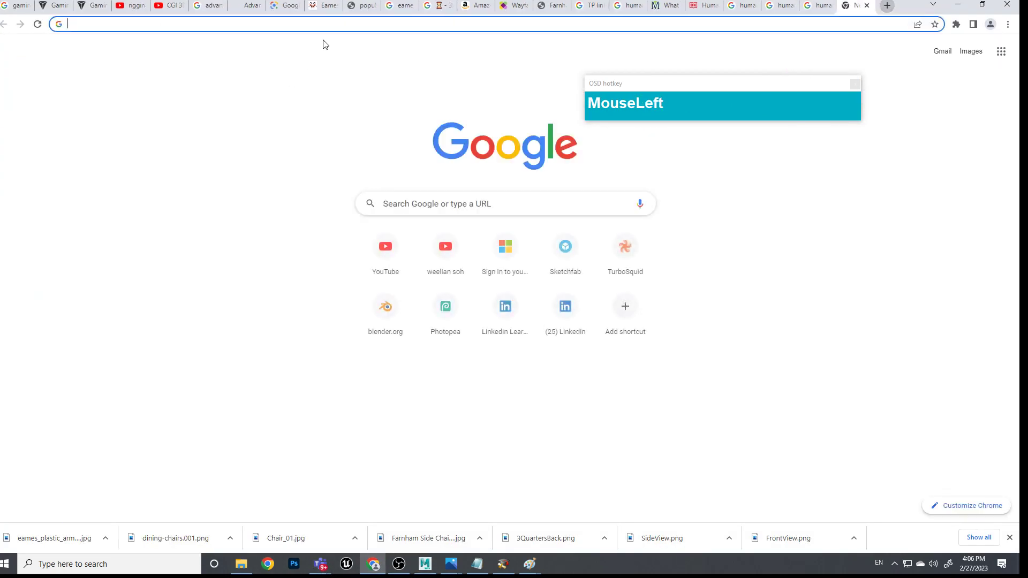
{"action": "left_click", "coordinate": [432, 199]}
{"action": "type", "text": "eames"}
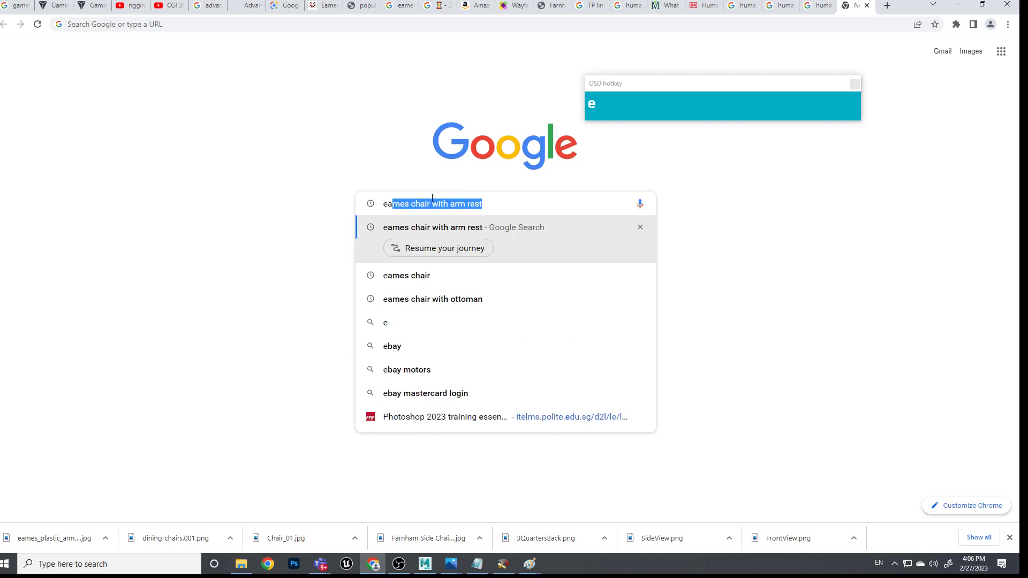
{"action": "type", "text": " eiffel chai"}
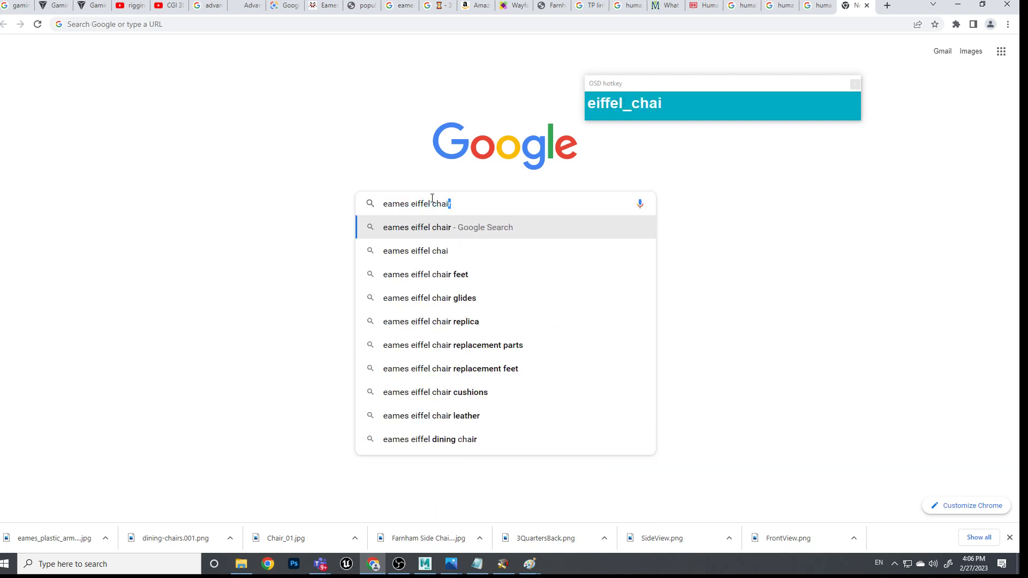
{"action": "key", "text": "Return"}
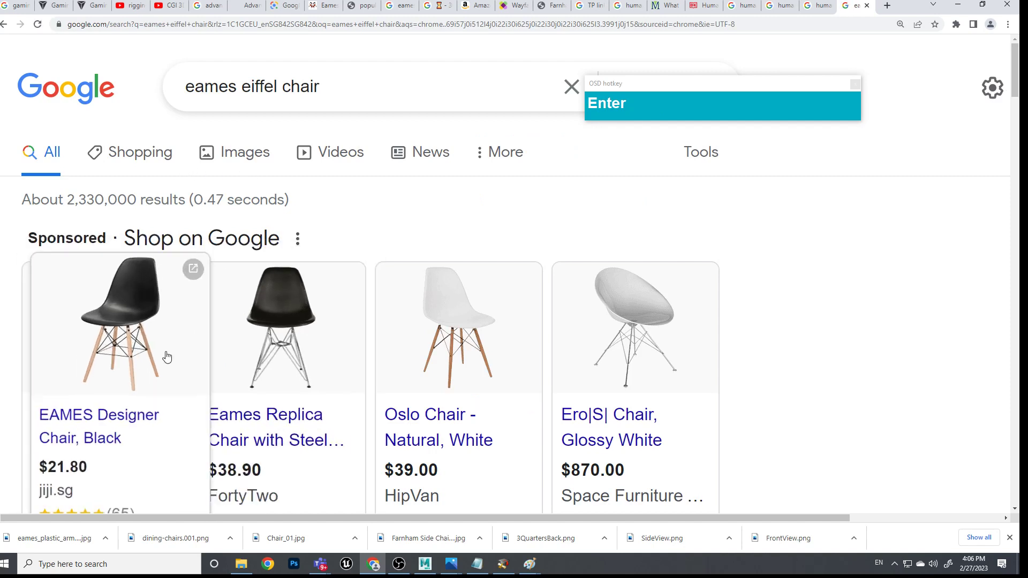
Open the white Oslo Chair product page, return to the search results, and browse the image results for chair references
{"action": "left_click", "coordinate": [452, 321]}
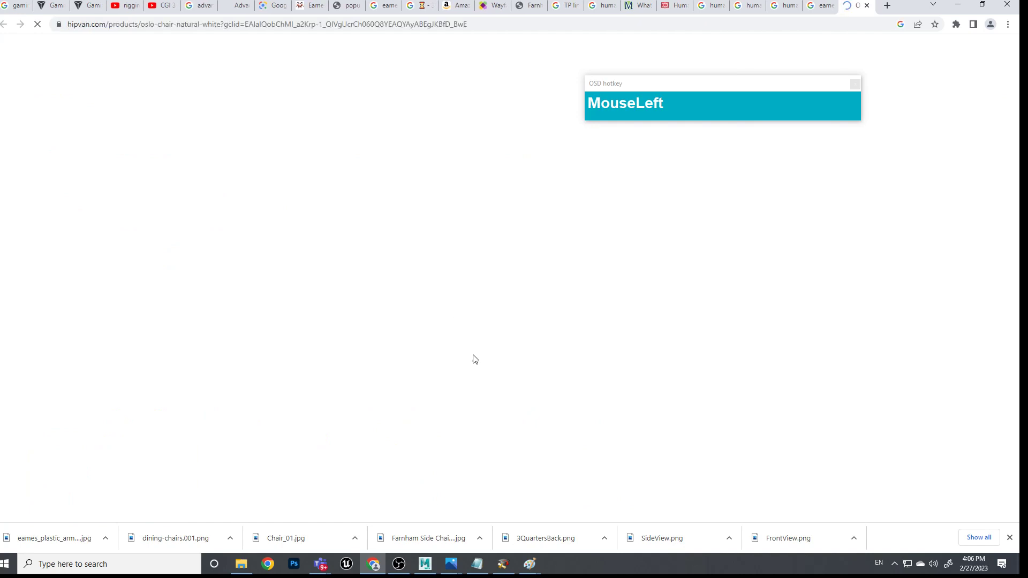
{"action": "left_click", "coordinate": [822, 6]}
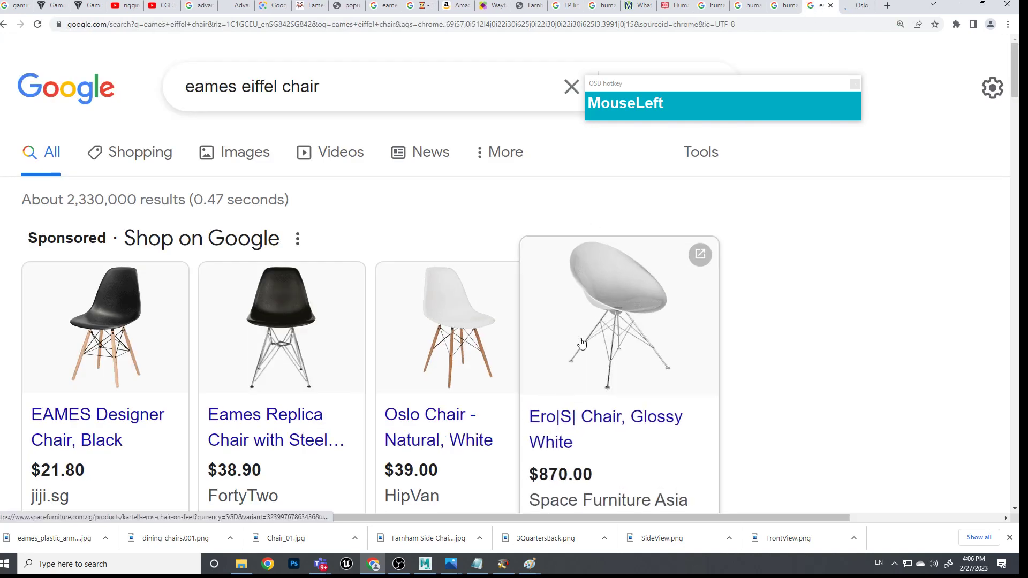
{"action": "scroll", "coordinate": [592, 347], "scroll_direction": "down", "scroll_amount": 3}
{"action": "scroll", "coordinate": [595, 348], "scroll_direction": "down", "scroll_amount": 3}
{"action": "scroll", "coordinate": [649, 322], "scroll_direction": "up", "scroll_amount": 5}
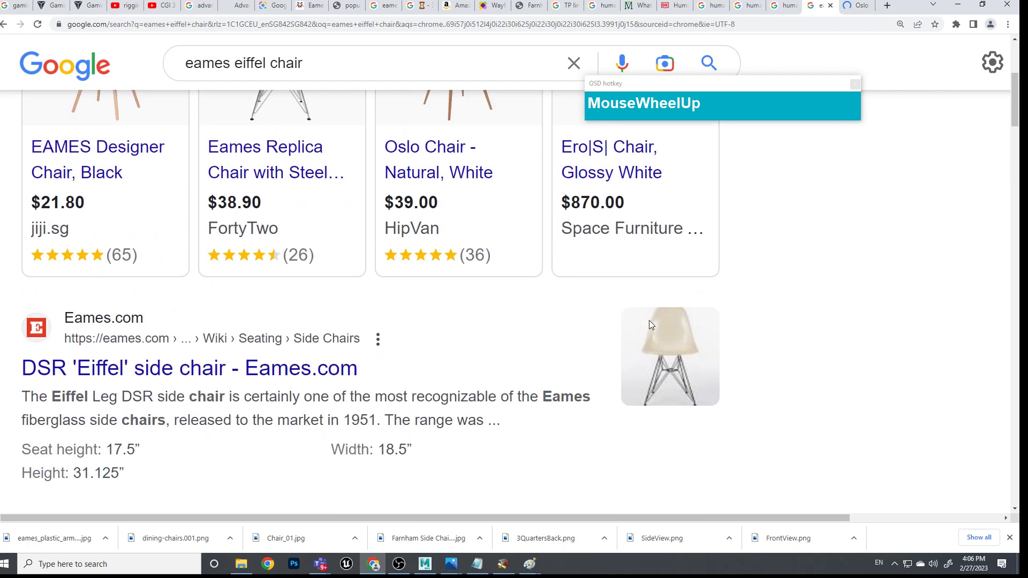
{"action": "scroll", "coordinate": [649, 327], "scroll_direction": "up", "scroll_amount": 2}
{"action": "left_click", "coordinate": [236, 159]}
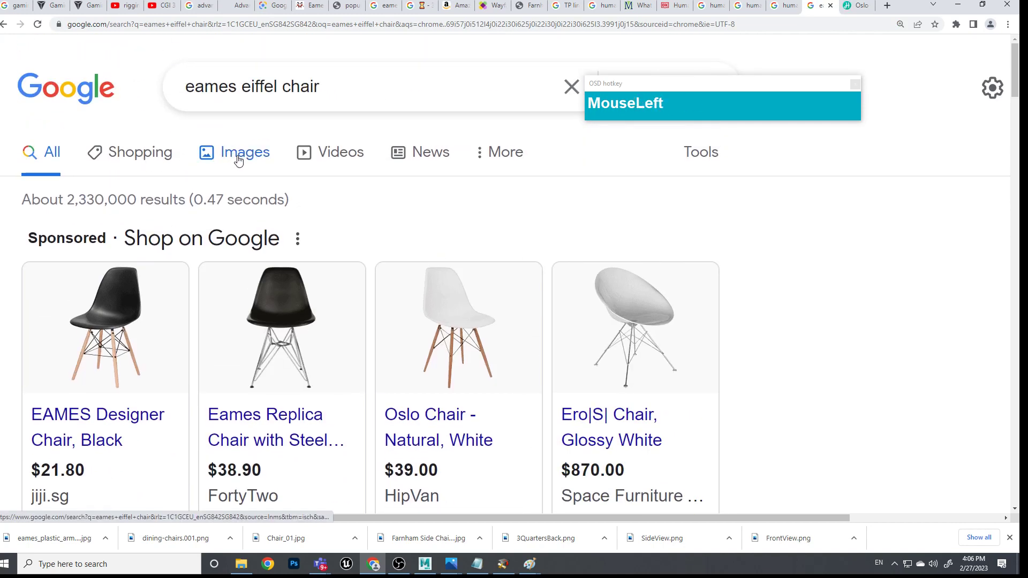
{"action": "scroll", "coordinate": [526, 365], "scroll_direction": "down", "scroll_amount": 4}
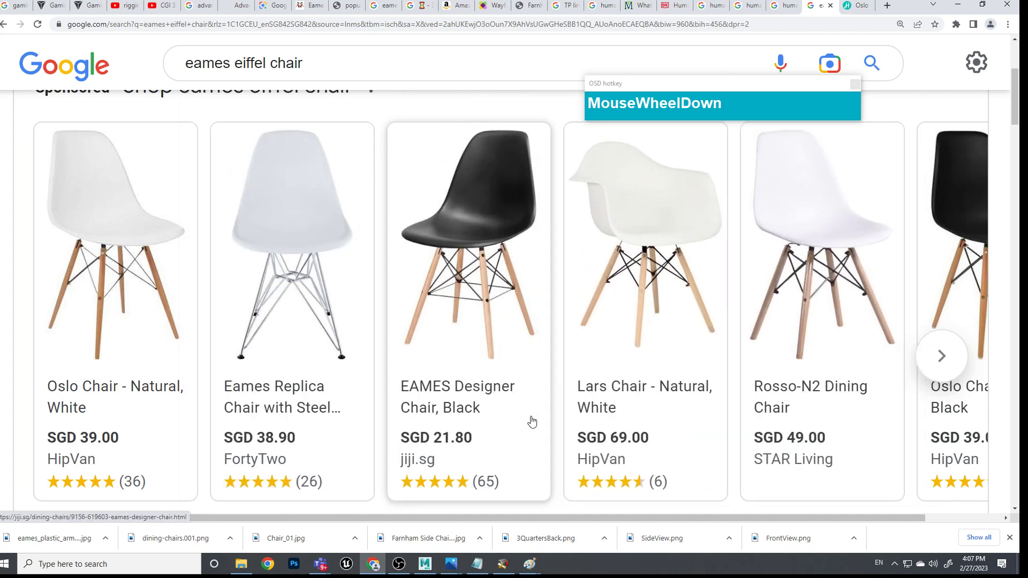
Switch back to Maya and start a new scene without saving the changes to Eame_Chair.ma
{"action": "left_click", "coordinate": [432, 568]}
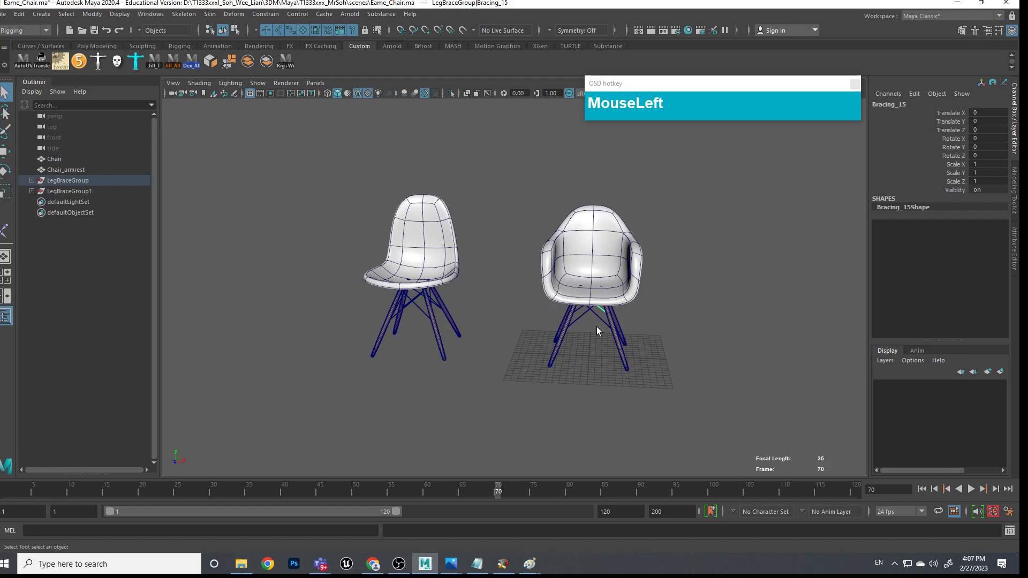
{"action": "scroll", "coordinate": [603, 290], "scroll_direction": "up", "scroll_amount": 3}
{"action": "left_click_drag", "start_coordinate": [639, 319], "coordinate": [601, 305], "text": "alt"}
{"action": "middle_click_drag", "start_coordinate": [601, 306], "coordinate": [628, 328], "text": "alt"}
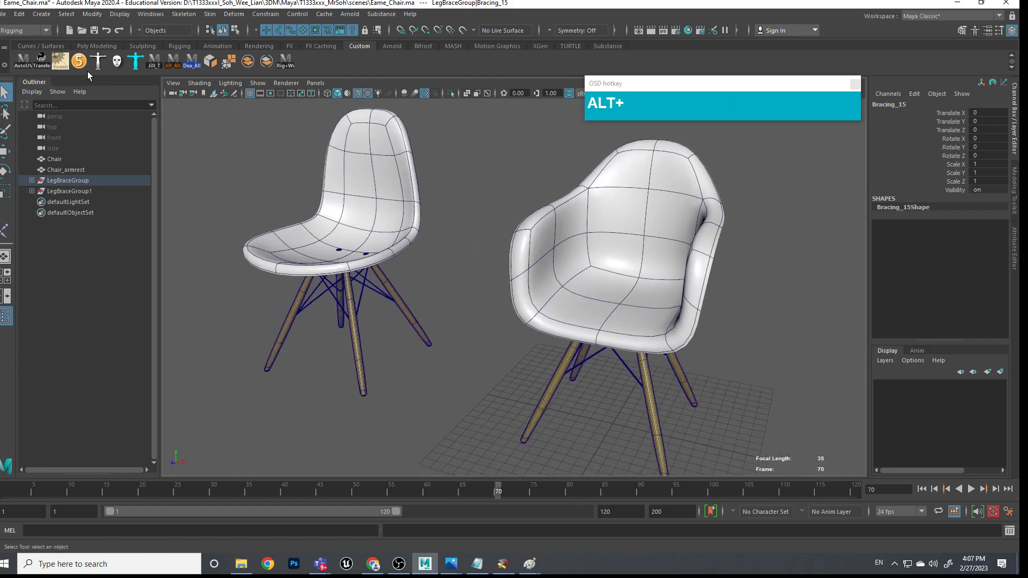
{"action": "left_click", "coordinate": [4, 15]}
{"action": "left_click", "coordinate": [20, 31]}
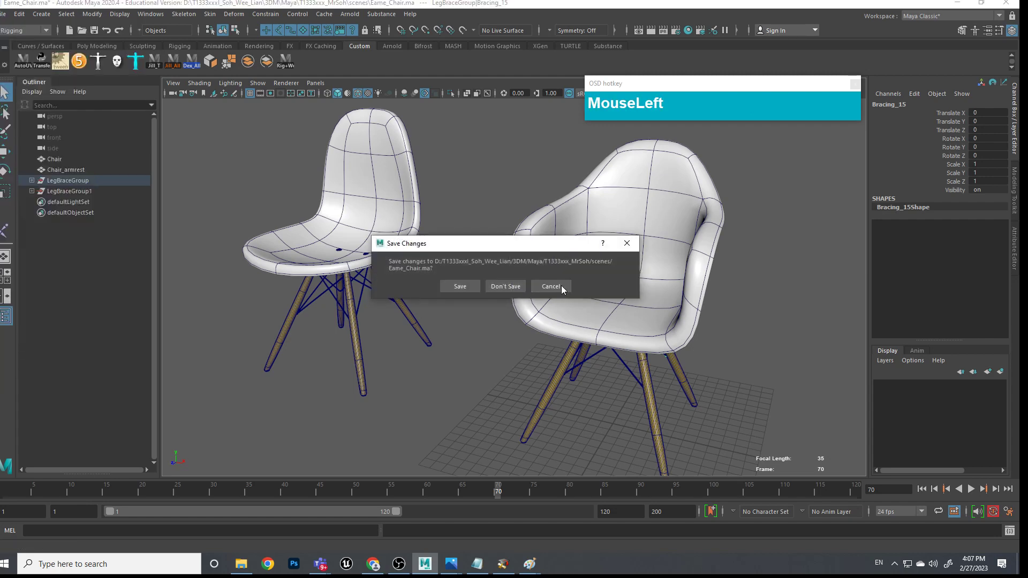
{"action": "left_click", "coordinate": [505, 287]}
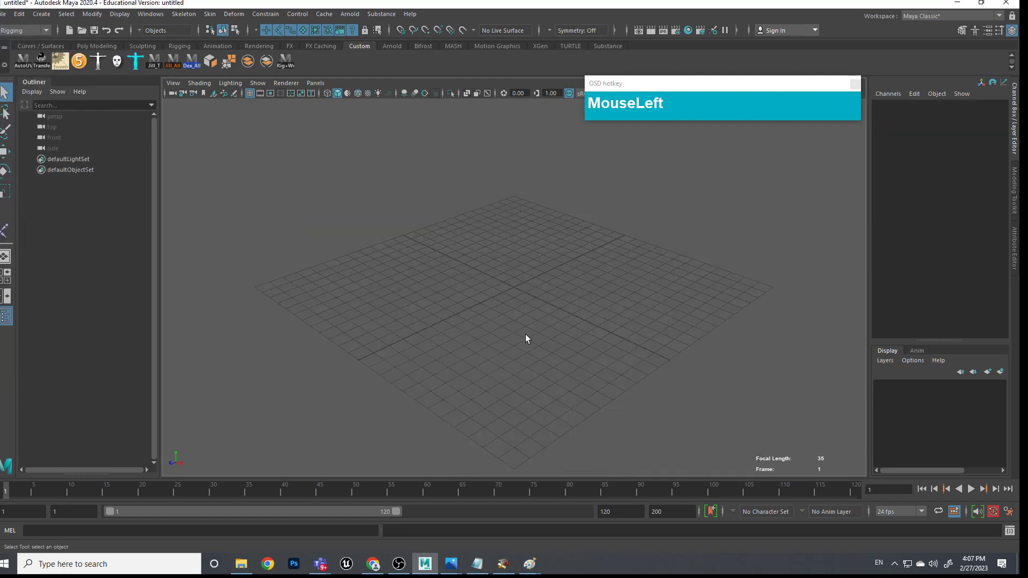
Create a polygon cylinder at the center of the grid
{"action": "right_click_drag", "start_coordinate": [522, 298], "coordinate": [467, 299], "text": "shift"}
{"action": "scroll", "coordinate": [593, 305], "scroll_direction": "up", "scroll_amount": 3}
{"action": "middle_click_drag", "start_coordinate": [593, 304], "coordinate": [534, 328], "text": "alt"}
{"action": "right_click_drag", "start_coordinate": [534, 329], "coordinate": [526, 319], "text": "alt"}
{"action": "scroll", "coordinate": [550, 326], "scroll_direction": "up", "scroll_amount": 2}
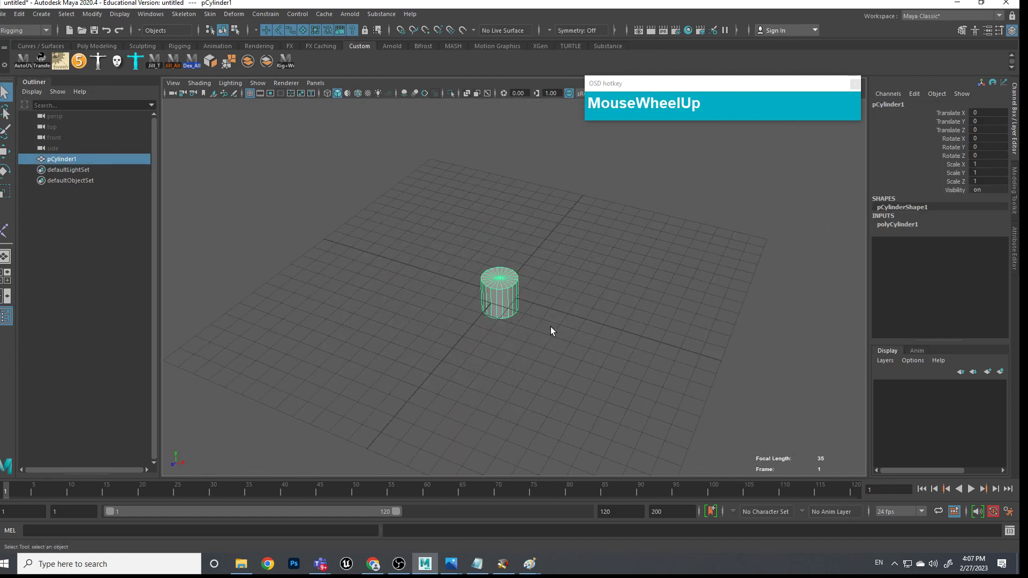
Set the cylinder's height to 23.3 and its height subdivisions to 3
{"action": "left_click", "coordinate": [908, 225]}
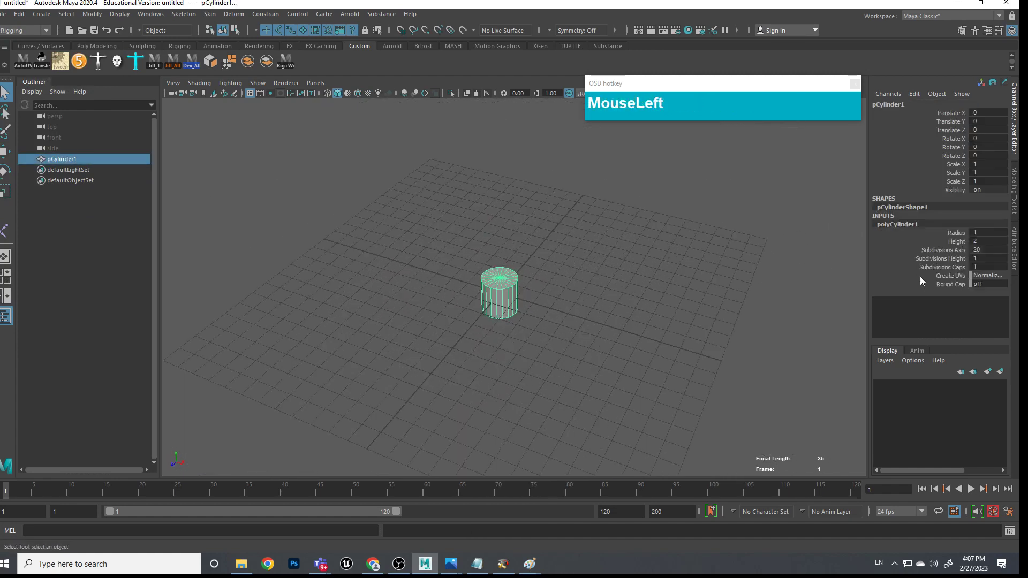
{"action": "left_click", "coordinate": [958, 242]}
{"action": "middle_click_drag", "start_coordinate": [595, 268], "coordinate": [658, 280]}
{"action": "mouse_move", "coordinate": [659, 280]}
{"action": "left_mouse_down", "text": "alt"}
{"action": "mouse_move", "coordinate": [643, 287]}
{"action": "mouse_move", "coordinate": [640, 278]}
{"action": "left_mouse_up", "text": "alt"}
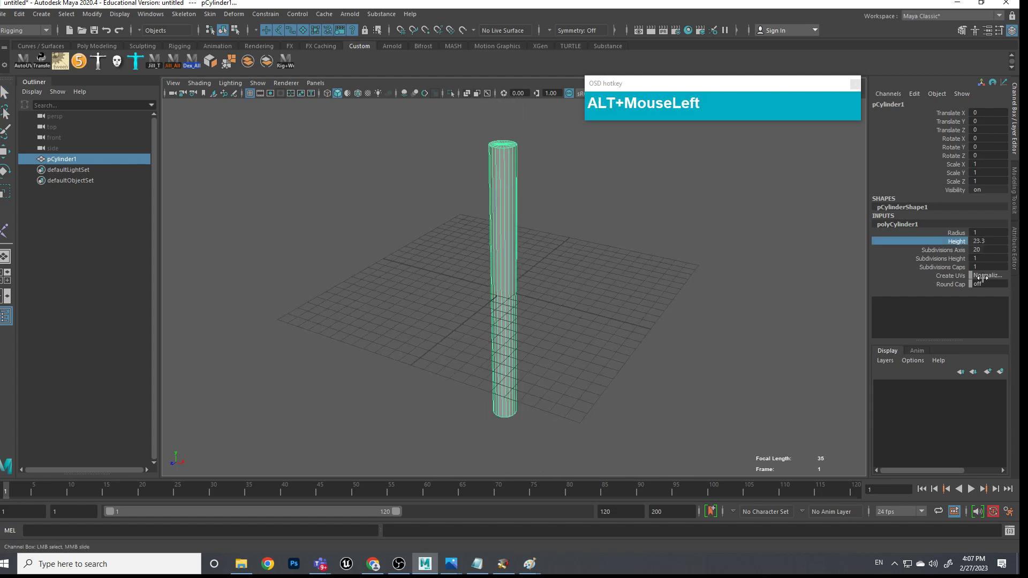
{"action": "left_click", "coordinate": [948, 260]}
{"action": "middle_click_drag", "start_coordinate": [685, 303], "coordinate": [695, 306]}
{"action": "left_click_drag", "start_coordinate": [695, 310], "coordinate": [676, 336], "text": "alt"}
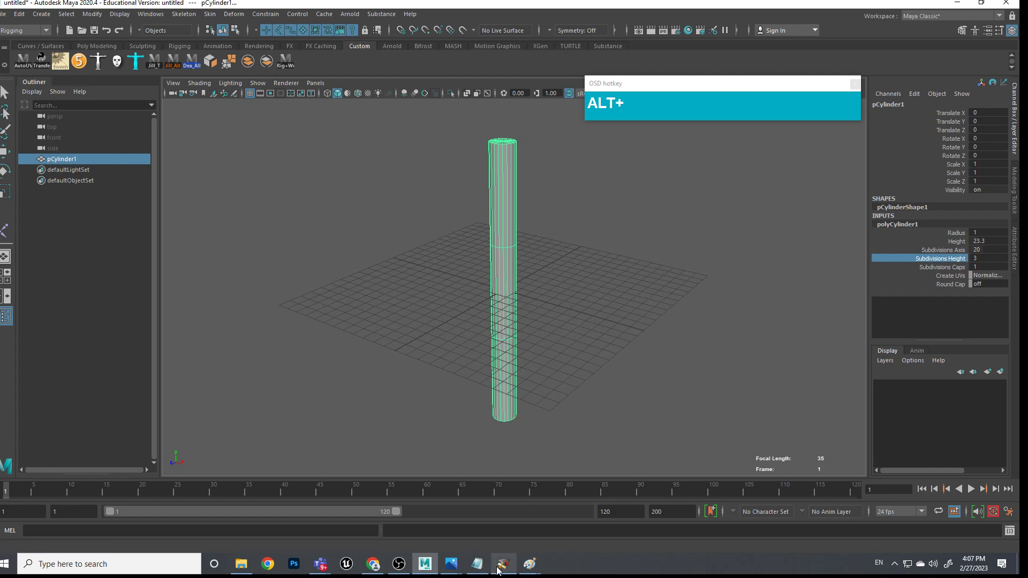
Sketch lines along the lower front leg in the plastic armchair picture in Paint, undo them, and return to Maya
{"action": "mouse_move", "coordinate": [533, 566]}
{"action": "left_click", "coordinate": [587, 519]}
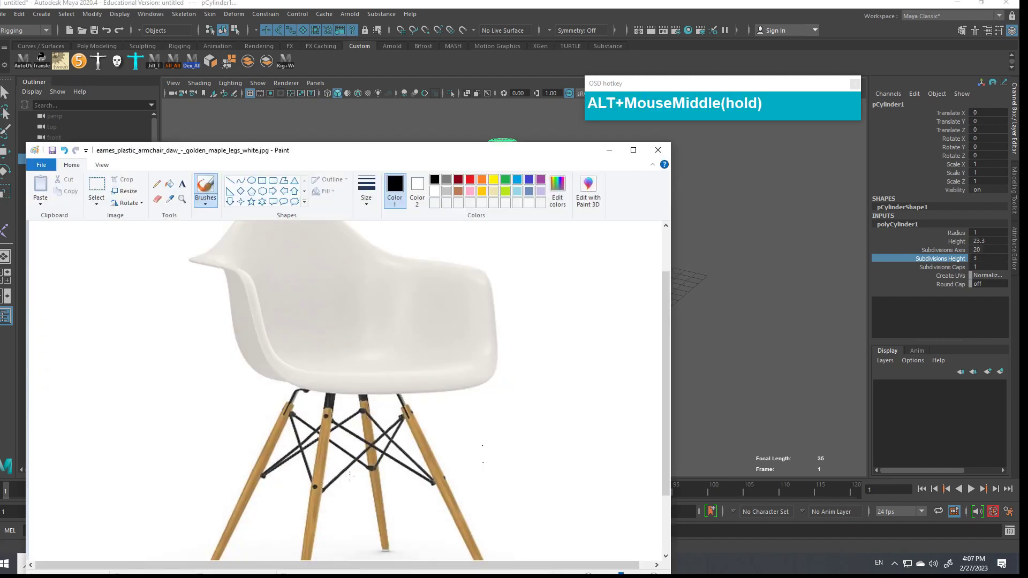
{"action": "scroll", "coordinate": [350, 475], "scroll_direction": "down", "scroll_amount": 3}
{"action": "left_click", "coordinate": [307, 426]}
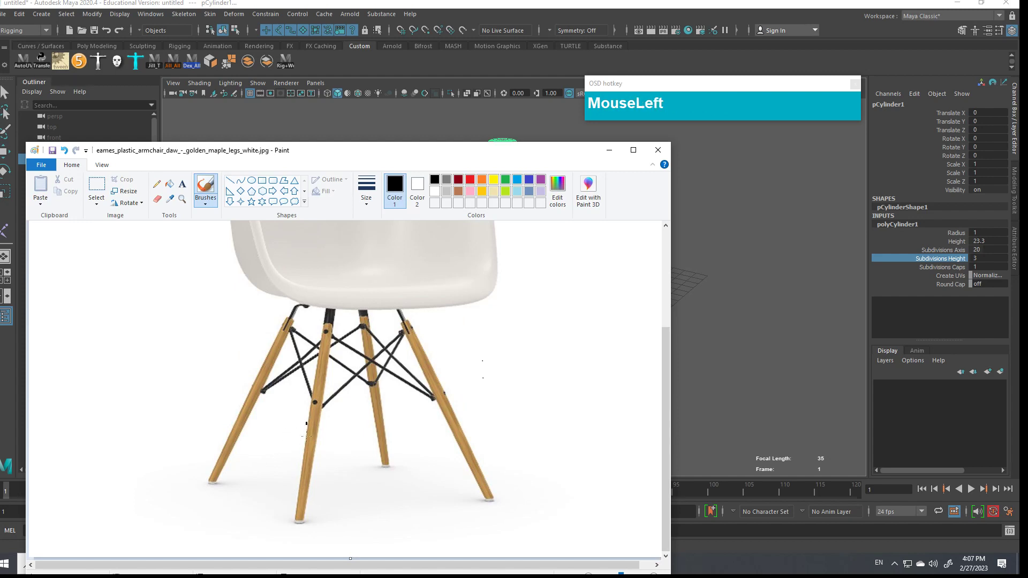
{"action": "left_click_drag", "start_coordinate": [309, 508], "coordinate": [295, 458]}
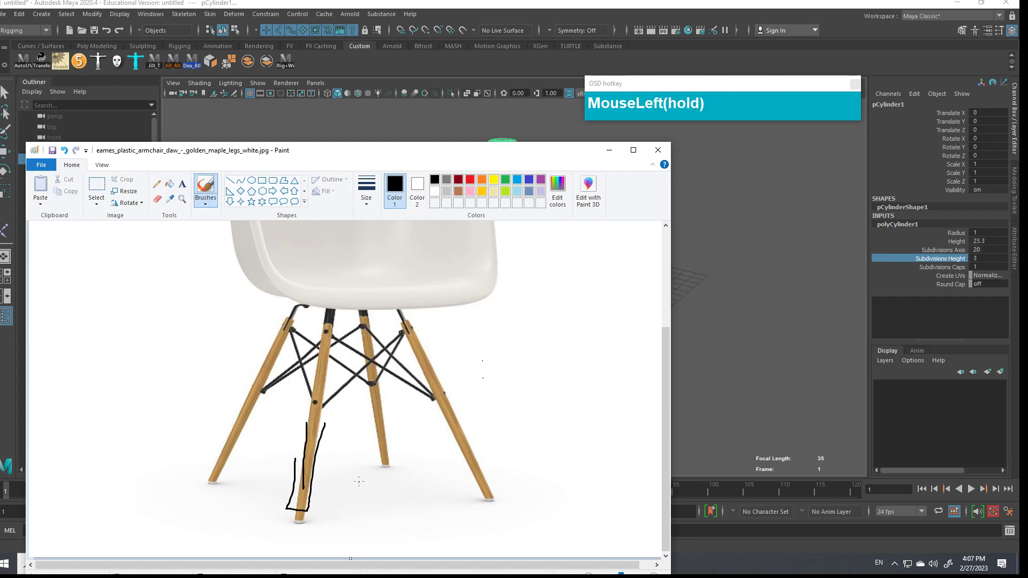
{"action": "key", "text": "ctrl+z"}
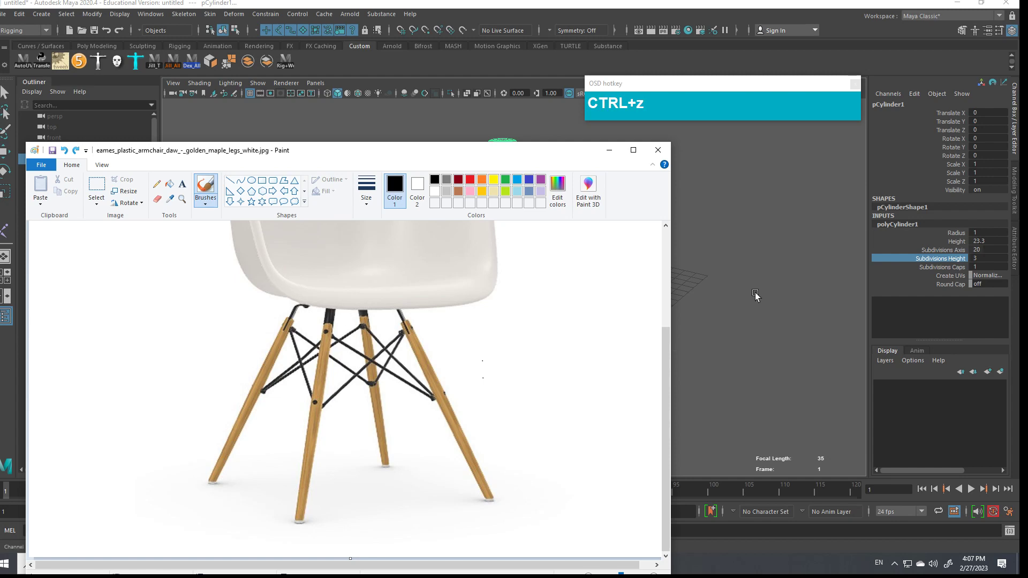
{"action": "left_click", "coordinate": [609, 151]}
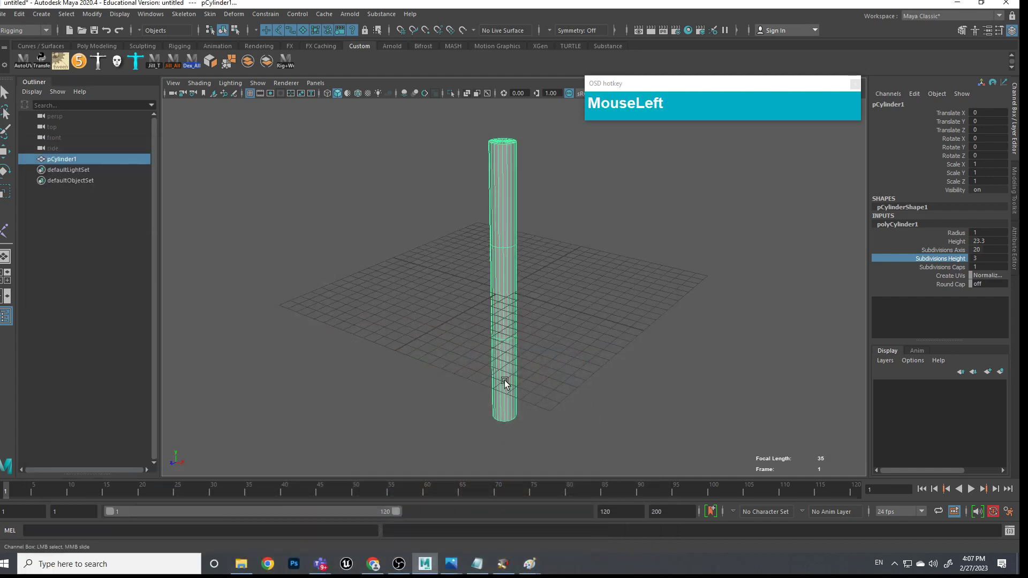
Set the cylinder's radius to 0.5
{"action": "left_click", "coordinate": [956, 233]}
{"action": "middle_click_drag", "start_coordinate": [842, 268], "coordinate": [812, 267]}
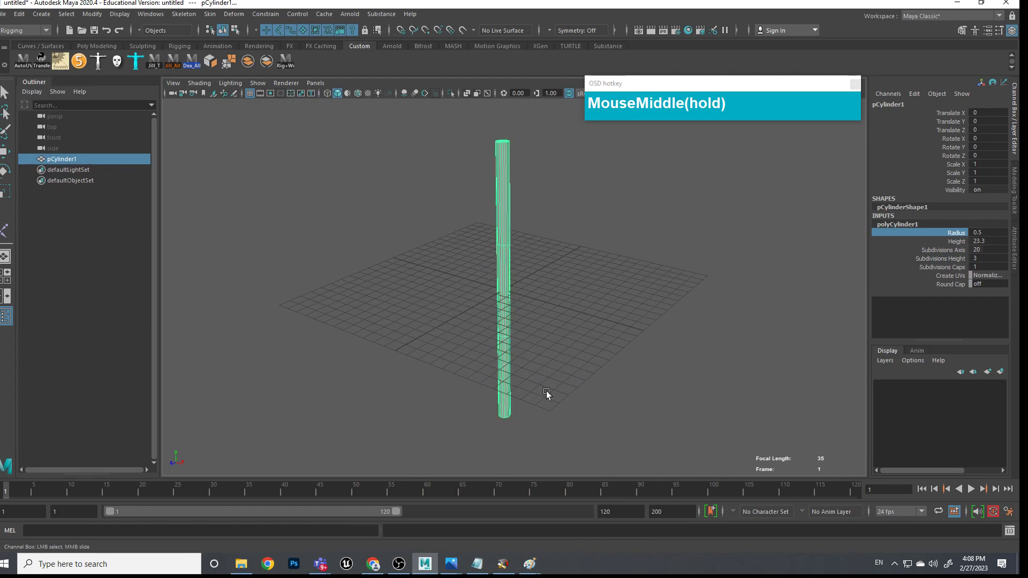
Taper the cylinder into a chair leg by scaling its vertices, and return to object selection
{"action": "right_click_drag", "start_coordinate": [495, 268], "coordinate": [448, 271]}
{"action": "right_click_drag", "start_coordinate": [601, 399], "coordinate": [569, 403]}
{"action": "left_click_drag", "start_coordinate": [576, 423], "coordinate": [569, 413], "text": "alt"}
{"action": "left_click_drag", "start_coordinate": [570, 413], "coordinate": [573, 303]}
{"action": "key", "text": "r"}
{"action": "scroll", "coordinate": [574, 300], "scroll_direction": "down", "scroll_amount": 3}
{"action": "middle_click_drag", "start_coordinate": [574, 273], "coordinate": [574, 333], "text": "alt"}
{"action": "left_click_drag", "start_coordinate": [574, 333], "coordinate": [556, 351], "text": "alt"}
{"action": "left_click_drag", "start_coordinate": [471, 194], "coordinate": [501, 213]}
{"action": "left_click_drag", "start_coordinate": [485, 332], "coordinate": [502, 259]}
{"action": "left_click", "coordinate": [501, 338]}
{"action": "right_click_drag", "start_coordinate": [502, 259], "coordinate": [552, 232]}
{"action": "left_click", "coordinate": [551, 232]}
Move the tapered cylinder up to Translate Y 14.596 so it stands above the grid
{"action": "scroll", "coordinate": [518, 323], "scroll_direction": "down", "scroll_amount": 3}
{"action": "middle_click_drag", "start_coordinate": [518, 323], "coordinate": [530, 316], "text": "alt"}
{"action": "key", "text": "alt+w"}
{"action": "left_click", "coordinate": [515, 301]}
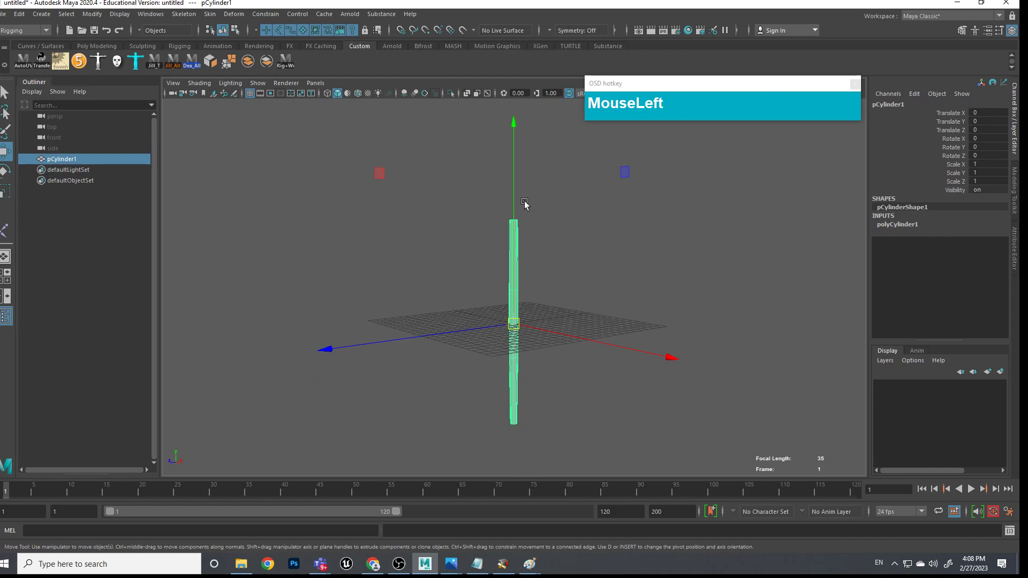
{"action": "left_click_drag", "start_coordinate": [514, 241], "coordinate": [541, 430]}
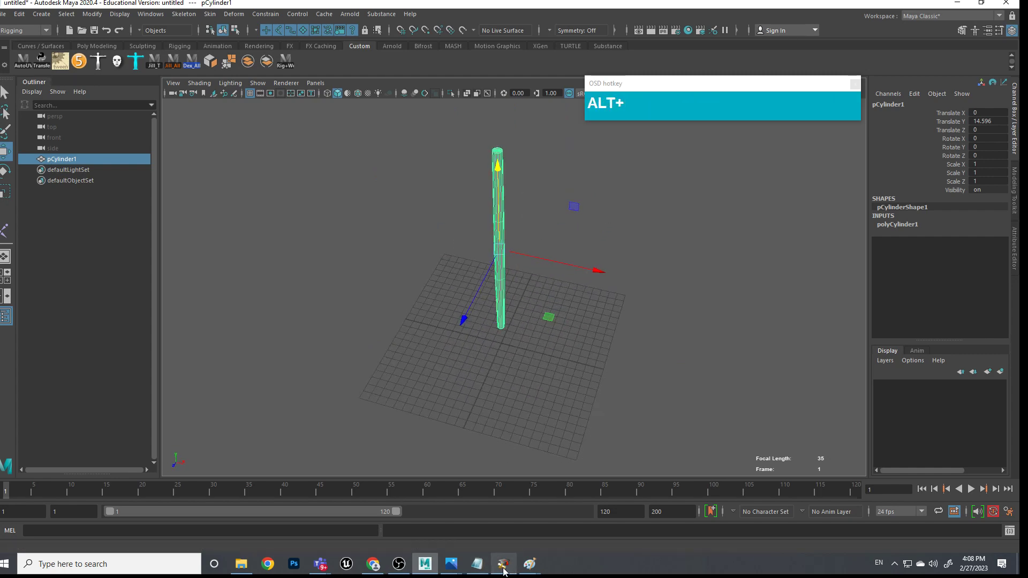
Study the leg slant in the Farnham Side Chair picture in Paint, tracing the nearest chair's leg in red on a magnified view, and return to Maya
{"action": "left_click", "coordinate": [454, 565]}
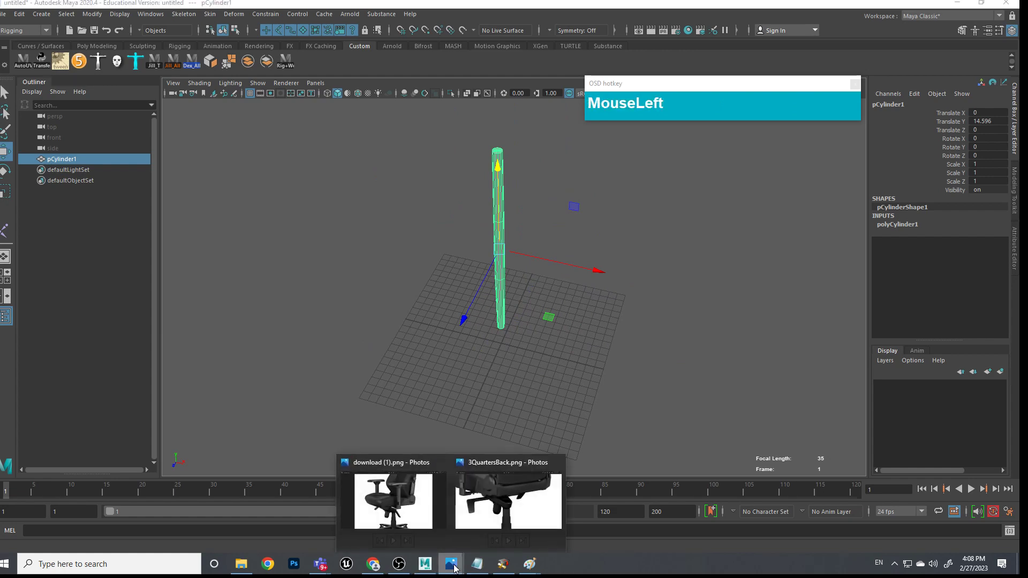
{"action": "left_click", "coordinate": [529, 566]}
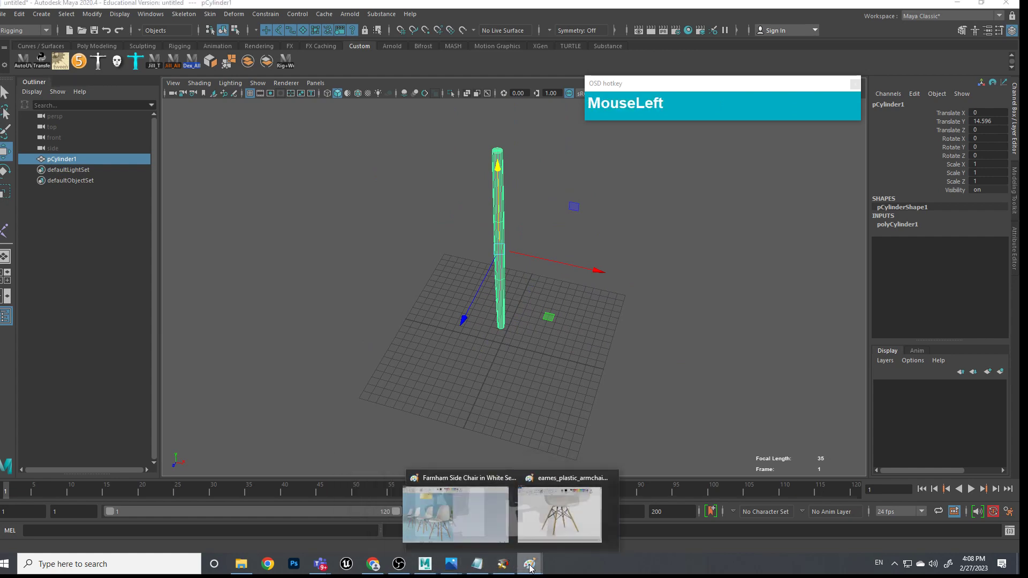
{"action": "left_click", "coordinate": [500, 539]}
{"action": "middle_click", "coordinate": [401, 413], "text": "alt"}
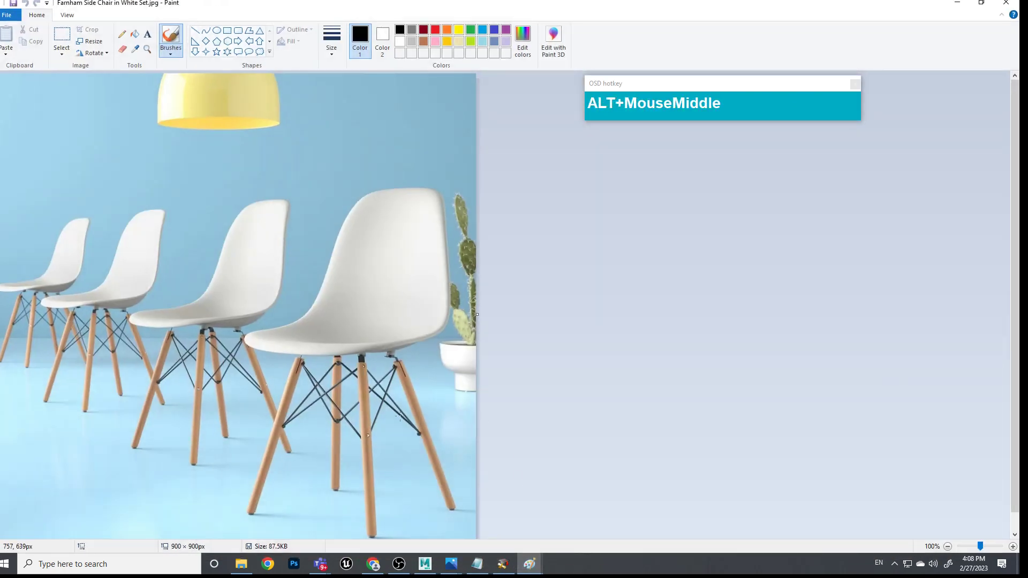
{"action": "key", "text": "ctrl+1"}
{"action": "left_click", "coordinate": [252, 439]}
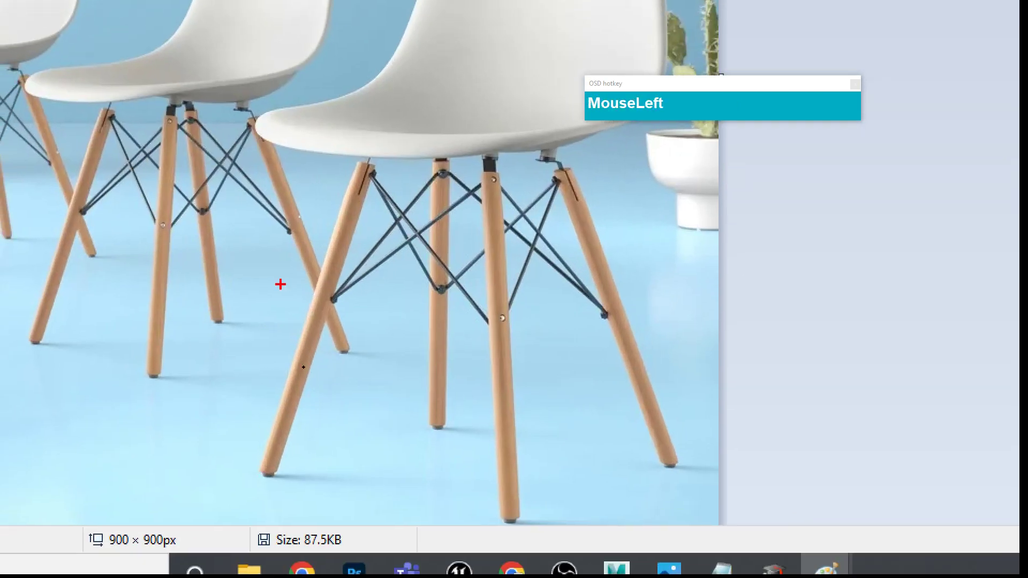
{"action": "left_click_drag", "start_coordinate": [374, 161], "coordinate": [279, 474]}
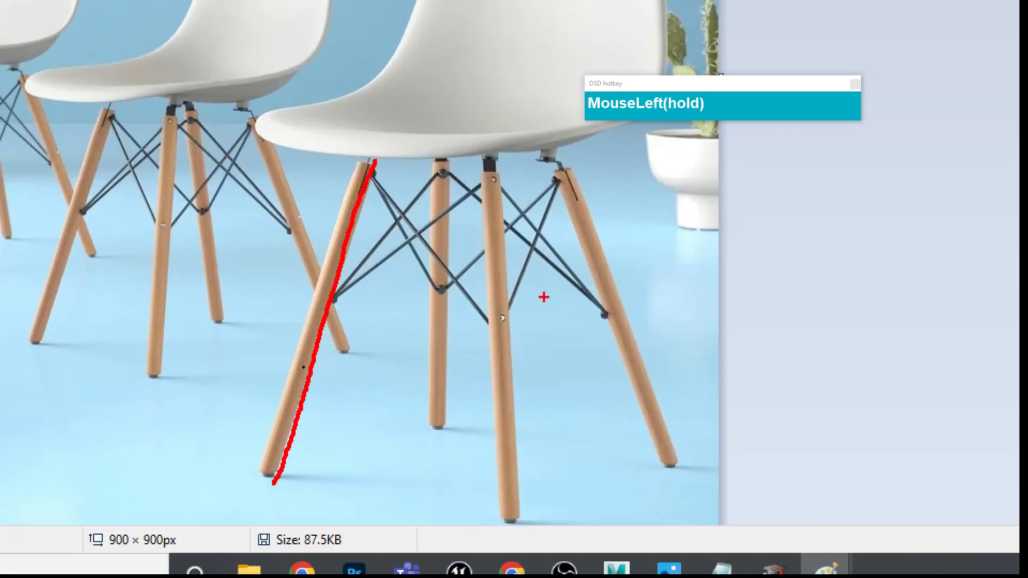
{"action": "left_click", "coordinate": [550, 298]}
{"action": "key", "text": "Escape"}
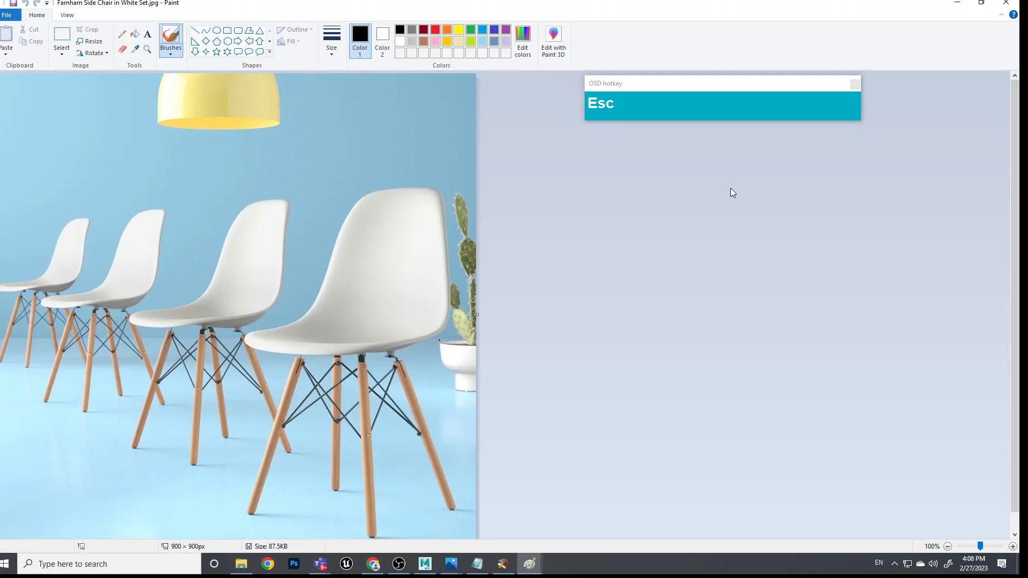
{"action": "left_click", "coordinate": [957, 3]}
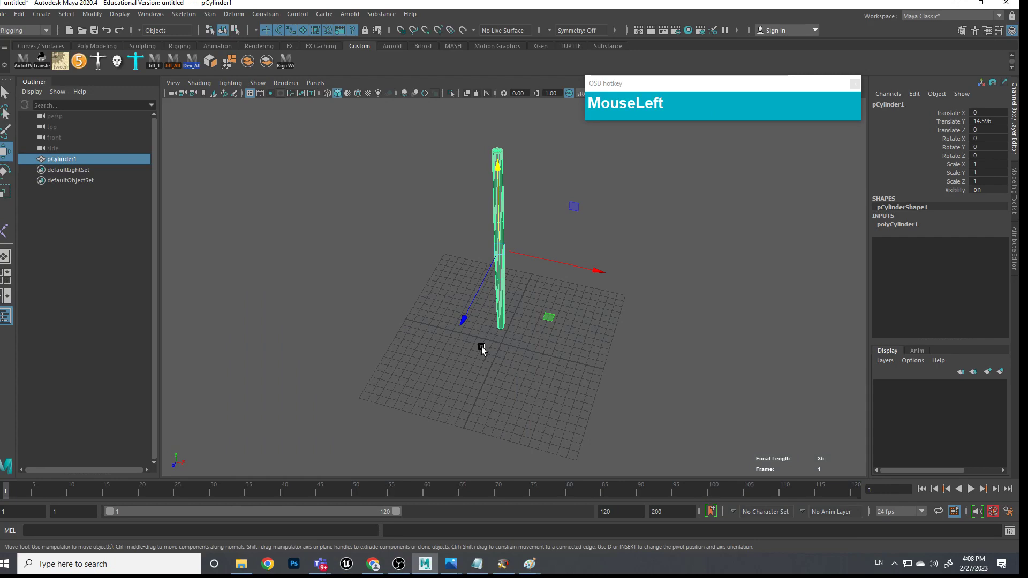
In the front view, lower the leg to Translate Y 11.773 and tilt it to Rotate Z -16.244
{"action": "key", "text": "space"}
{"action": "left_click_drag", "start_coordinate": [519, 334], "coordinate": [528, 360]}
{"action": "scroll", "coordinate": [563, 342], "scroll_direction": "down", "scroll_amount": 3}
{"action": "scroll", "coordinate": [564, 337], "scroll_direction": "down", "scroll_amount": 1}
{"action": "scroll", "coordinate": [575, 289], "scroll_direction": "up", "scroll_amount": 1}
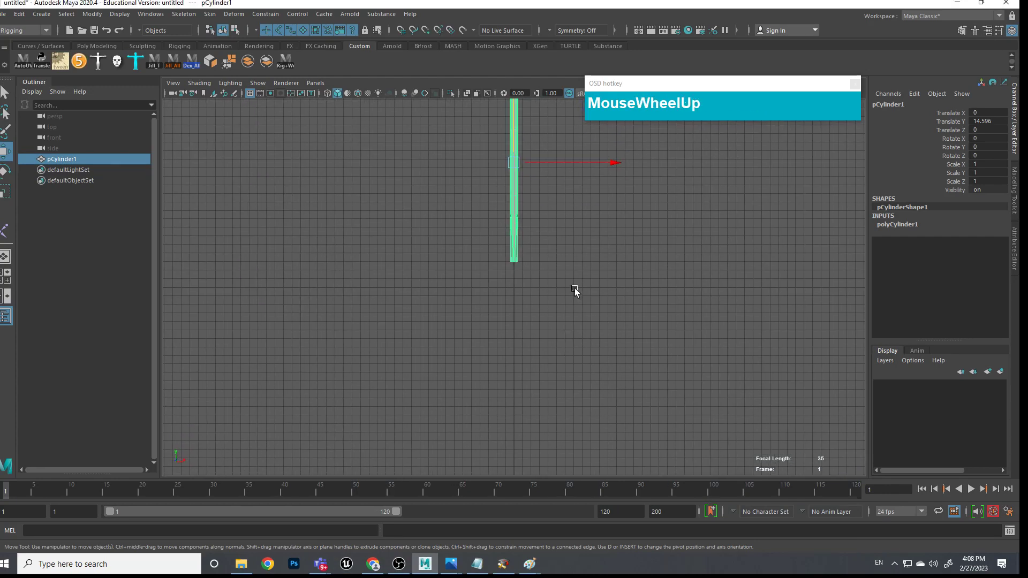
{"action": "middle_click_drag", "start_coordinate": [575, 290], "coordinate": [573, 368], "text": "alt"}
{"action": "left_click_drag", "start_coordinate": [514, 165], "coordinate": [515, 189]}
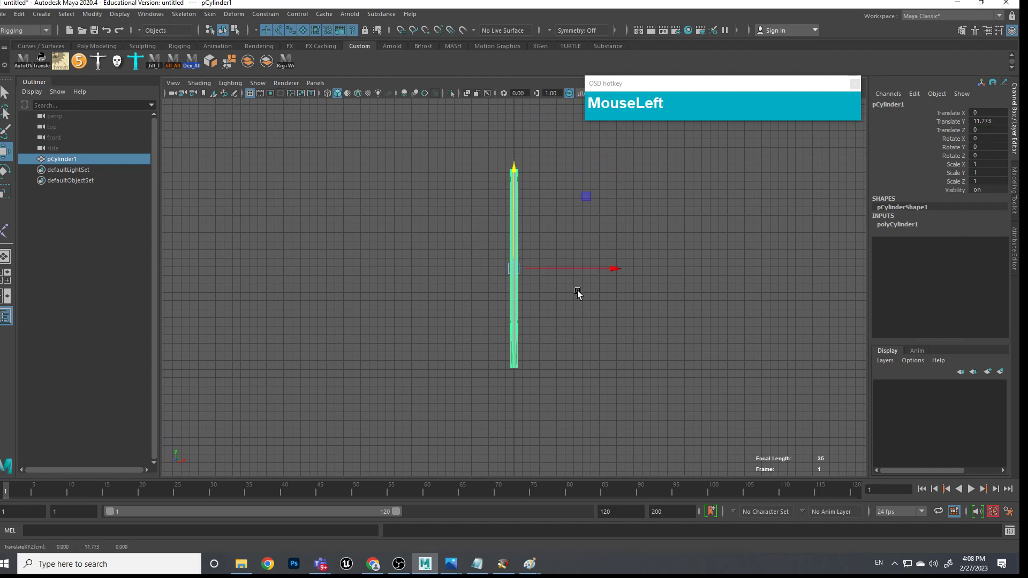
{"action": "key", "text": "e"}
{"action": "left_click_drag", "start_coordinate": [595, 215], "coordinate": [609, 244]}
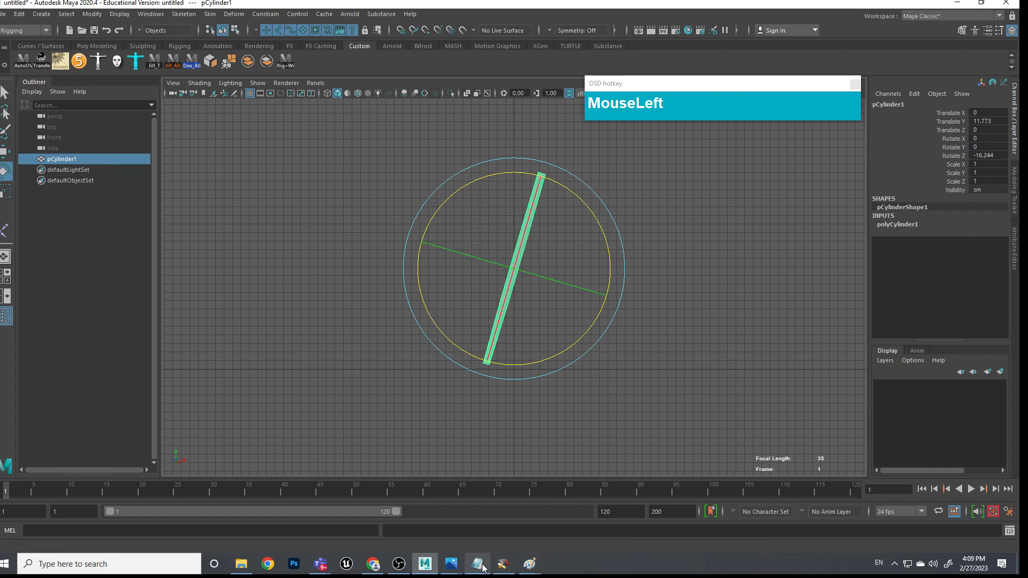
Examine the nearest chair's leg ends and slant on a magnified view of the Farnham Side Chair picture in Paint, and return to Maya
{"action": "mouse_move", "coordinate": [529, 564]}
{"action": "left_click", "coordinate": [500, 520]}
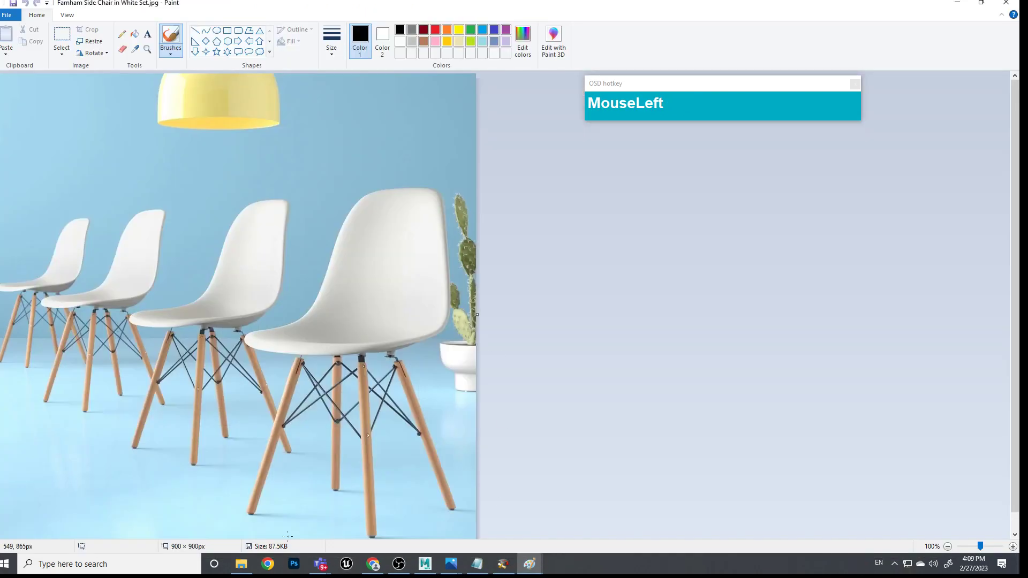
{"action": "key", "text": "ctrl+1"}
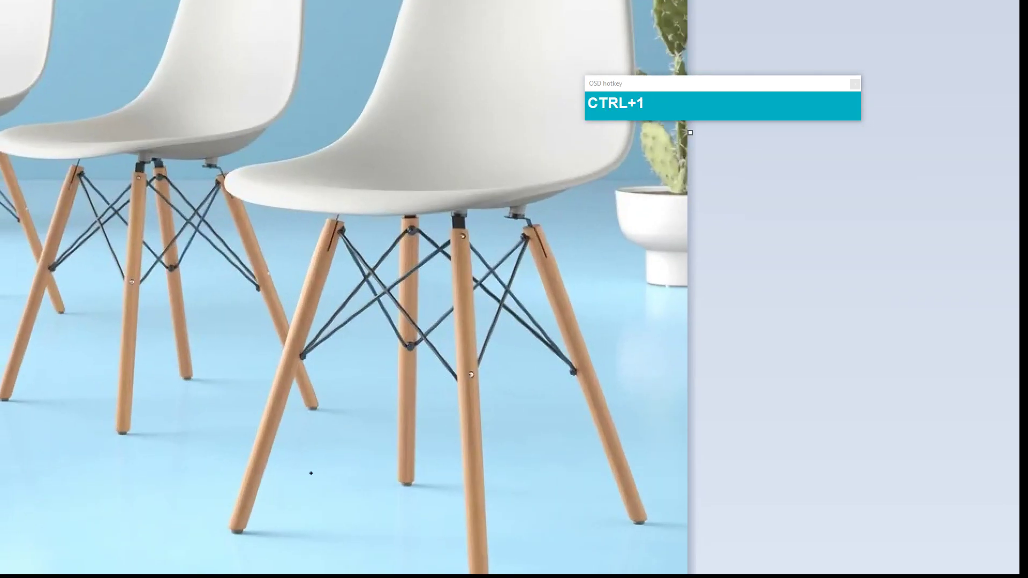
{"action": "left_click", "coordinate": [236, 271]}
{"action": "left_click_drag", "start_coordinate": [233, 215], "coordinate": [215, 556]}
{"action": "left_click_drag", "start_coordinate": [223, 425], "coordinate": [284, 467]}
{"action": "key", "text": "Escape"}
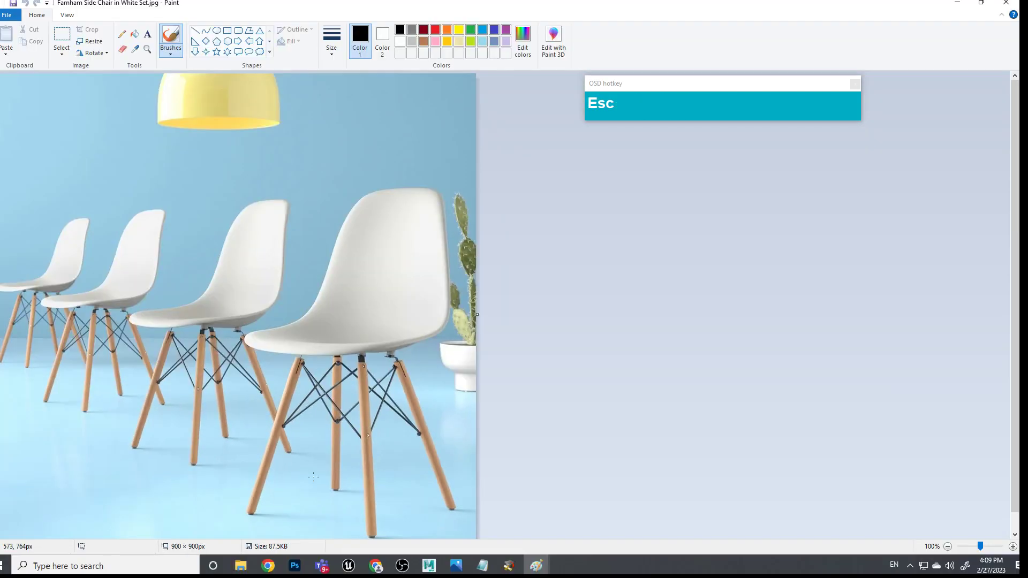
{"action": "left_click", "coordinate": [429, 566]}
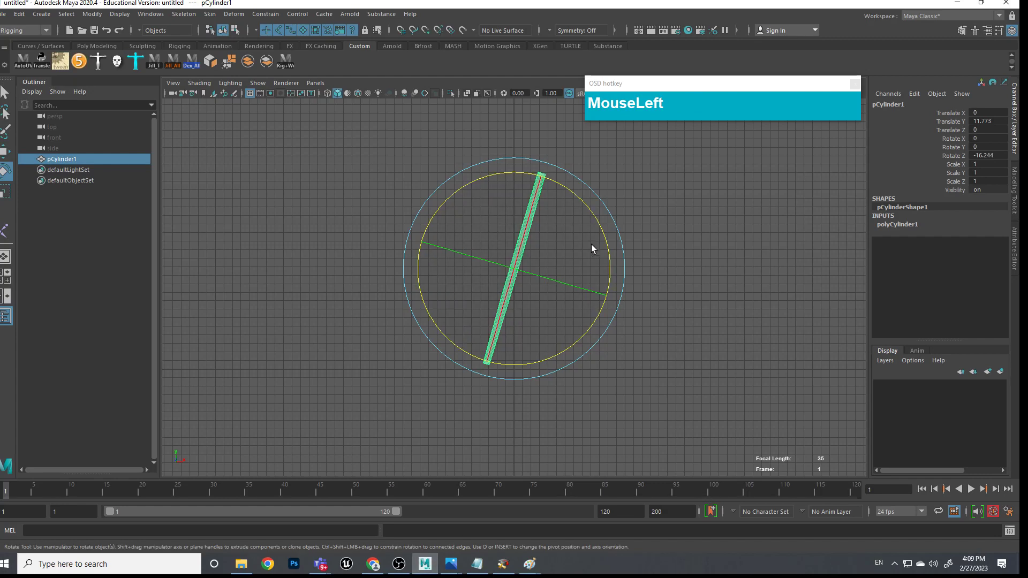
Extrude the end faces at the foot of the leg with Local Translate Z 0.148 and scale them inward
{"action": "key", "text": "q"}
{"action": "scroll", "coordinate": [577, 252], "scroll_direction": "up", "scroll_amount": 2}
{"action": "middle_click_drag", "start_coordinate": [490, 364], "coordinate": [528, 319], "text": "alt"}
{"action": "scroll", "coordinate": [544, 245], "scroll_direction": "up", "scroll_amount": 2}
{"action": "scroll", "coordinate": [525, 326], "scroll_direction": "up", "scroll_amount": 4}
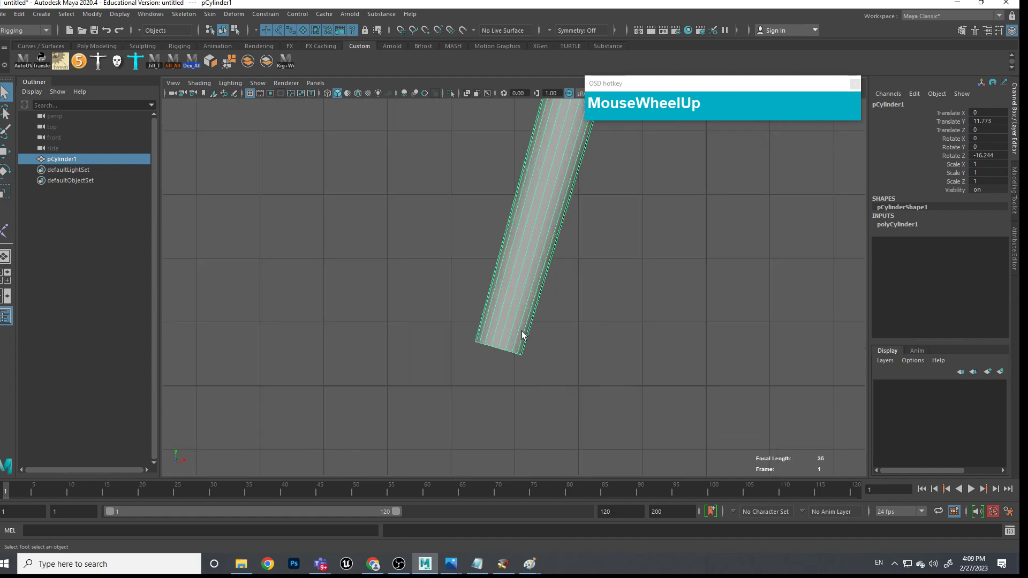
{"action": "key", "text": "space"}
{"action": "left_click_drag", "start_coordinate": [512, 355], "coordinate": [525, 345]}
{"action": "scroll", "coordinate": [587, 326], "scroll_direction": "up", "scroll_amount": 3}
{"action": "left_click_drag", "start_coordinate": [586, 326], "coordinate": [557, 360], "text": "alt"}
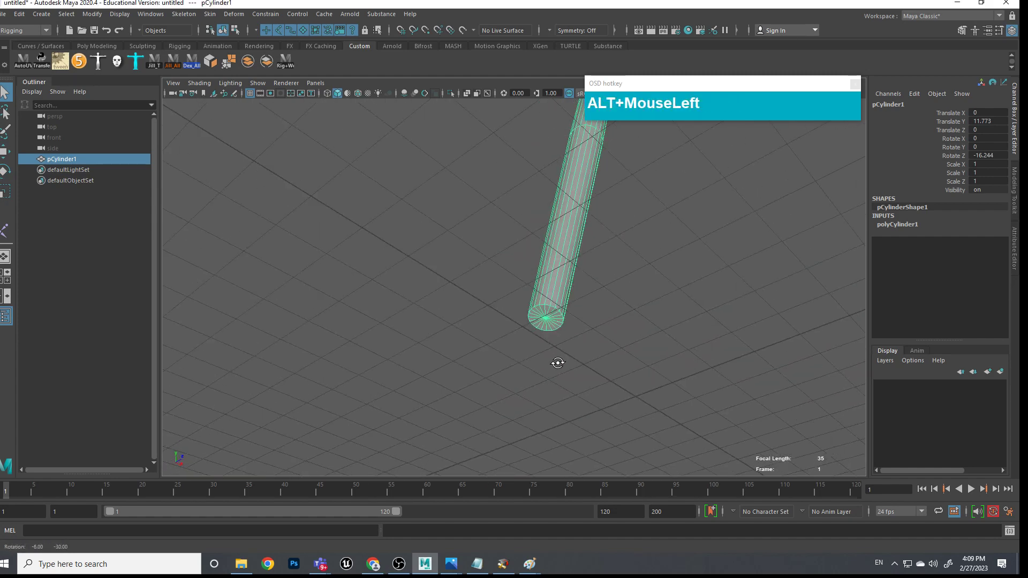
{"action": "scroll", "coordinate": [557, 365], "scroll_direction": "up", "scroll_amount": 3}
{"action": "middle_click_drag", "start_coordinate": [573, 370], "coordinate": [512, 327], "text": "alt"}
{"action": "right_click_drag", "start_coordinate": [471, 289], "coordinate": [445, 352]}
{"action": "left_click", "coordinate": [444, 292]}
{"action": "key", "text": "e"}
{"action": "key", "text": "r"}
{"action": "right_click_drag", "start_coordinate": [477, 300], "coordinate": [472, 333], "text": "shift"}
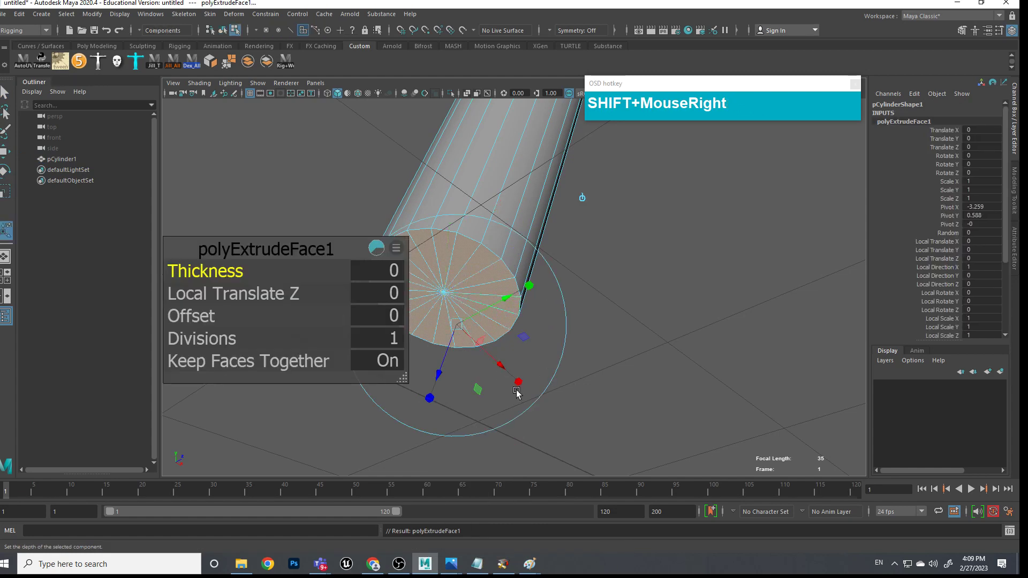
{"action": "left_click_drag", "start_coordinate": [446, 378], "coordinate": [422, 419]}
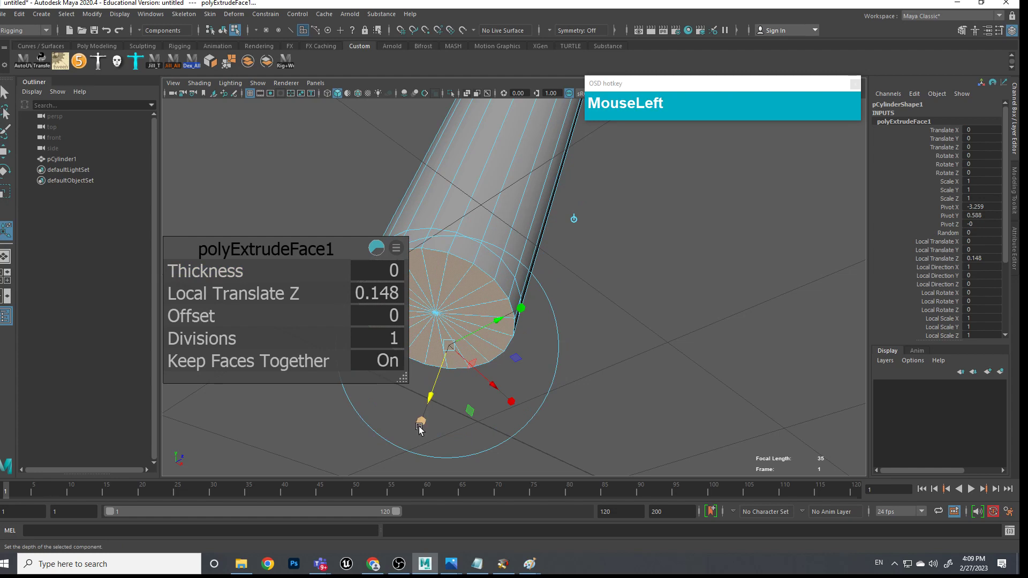
{"action": "left_click", "coordinate": [421, 423], "text": "ctrl"}
{"action": "mouse_move", "coordinate": [422, 423]}
{"action": "left_mouse_down", "text": "ctrl"}
{"action": "mouse_move", "coordinate": [439, 396]}
{"action": "mouse_move", "coordinate": [418, 408]}
{"action": "left_mouse_up", "text": "ctrl"}
Extrude the scaled foot faces once more to form a short straight tip, and clear the selection
{"action": "key", "text": "g"}
{"action": "left_click", "coordinate": [617, 359]}
{"action": "left_click_drag", "start_coordinate": [557, 356], "coordinate": [576, 300], "text": "alt"}
{"action": "scroll", "coordinate": [595, 253], "scroll_direction": "up", "scroll_amount": 2}
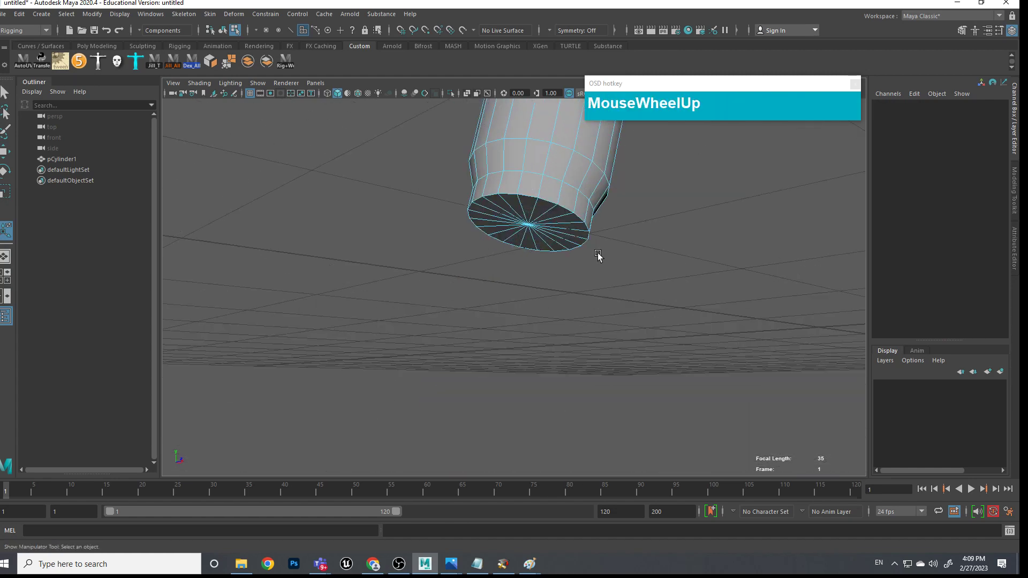
{"action": "left_click_drag", "start_coordinate": [595, 252], "coordinate": [564, 273], "text": "alt"}
In the front view, select the vertices of the foot and rotate them until the foot's rings are level with the grid
{"action": "scroll", "coordinate": [608, 252], "scroll_direction": "down", "scroll_amount": 4}
{"action": "middle_click_drag", "start_coordinate": [564, 273], "coordinate": [466, 314], "text": "alt"}
{"action": "scroll", "coordinate": [572, 295], "scroll_direction": "up", "scroll_amount": 2}
{"action": "scroll", "coordinate": [441, 314], "scroll_direction": "up", "scroll_amount": 3}
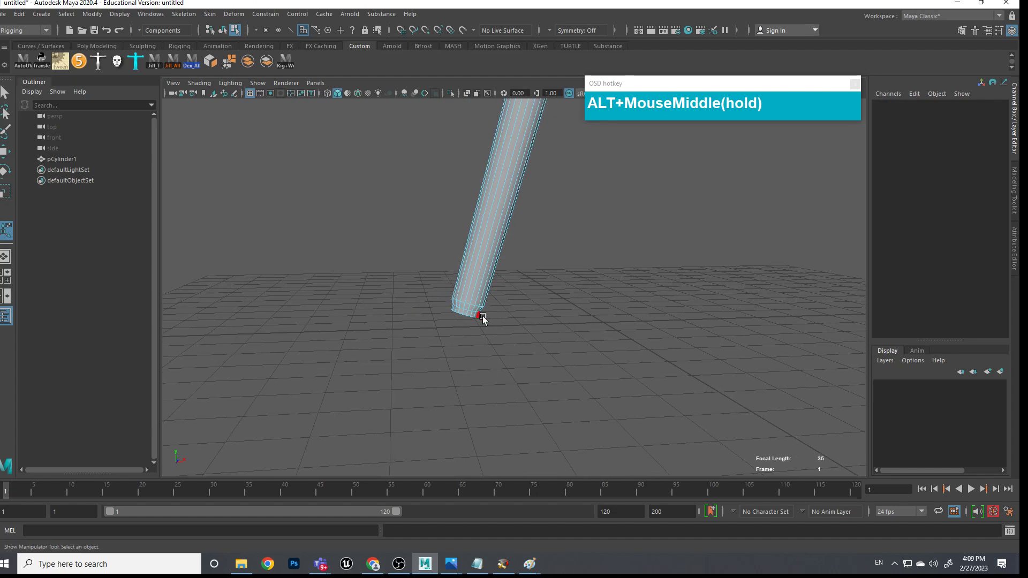
{"action": "scroll", "coordinate": [483, 316], "scroll_direction": "up", "scroll_amount": 5}
{"action": "middle_click_drag", "start_coordinate": [464, 360], "coordinate": [522, 330], "text": "alt"}
{"action": "key", "text": "space"}
{"action": "left_click_drag", "start_coordinate": [523, 330], "coordinate": [525, 355]}
{"action": "middle_click_drag", "start_coordinate": [537, 337], "coordinate": [496, 261], "text": "alt"}
{"action": "scroll", "coordinate": [532, 307], "scroll_direction": "up", "scroll_amount": 2}
{"action": "right_click_drag", "start_coordinate": [496, 261], "coordinate": [538, 307]}
{"action": "scroll", "coordinate": [557, 318], "scroll_direction": "up", "scroll_amount": 2}
{"action": "left_click_drag", "start_coordinate": [576, 330], "coordinate": [383, 207]}
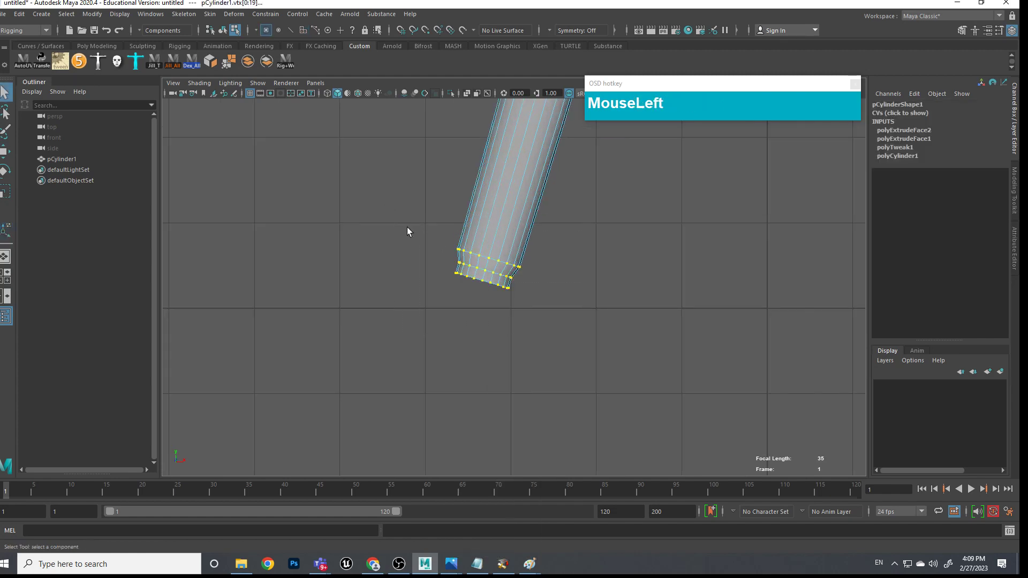
{"action": "key", "text": "e"}
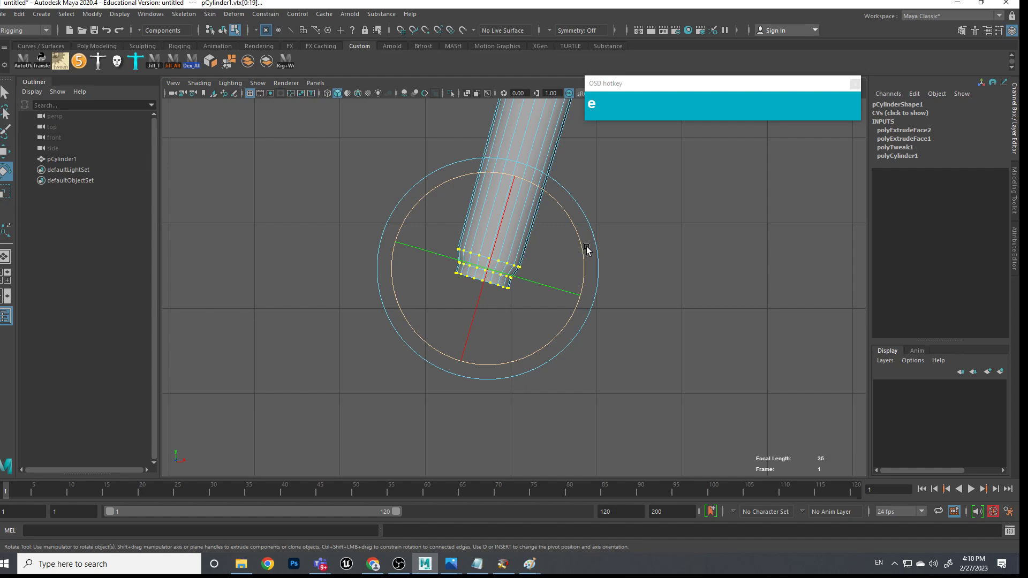
{"action": "left_click_drag", "start_coordinate": [580, 244], "coordinate": [581, 211]}
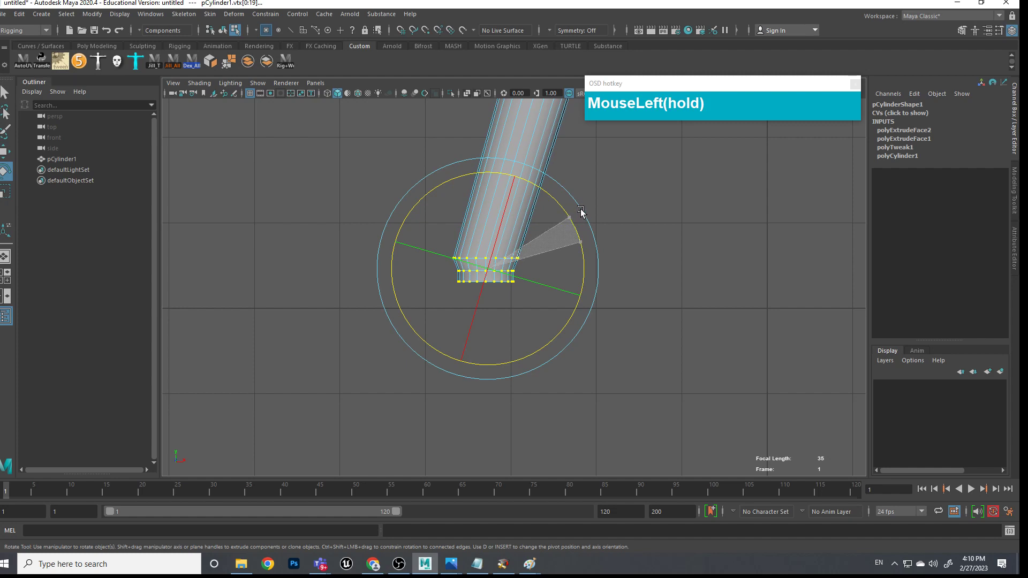
{"action": "left_click_drag", "start_coordinate": [582, 212], "coordinate": [582, 212]}
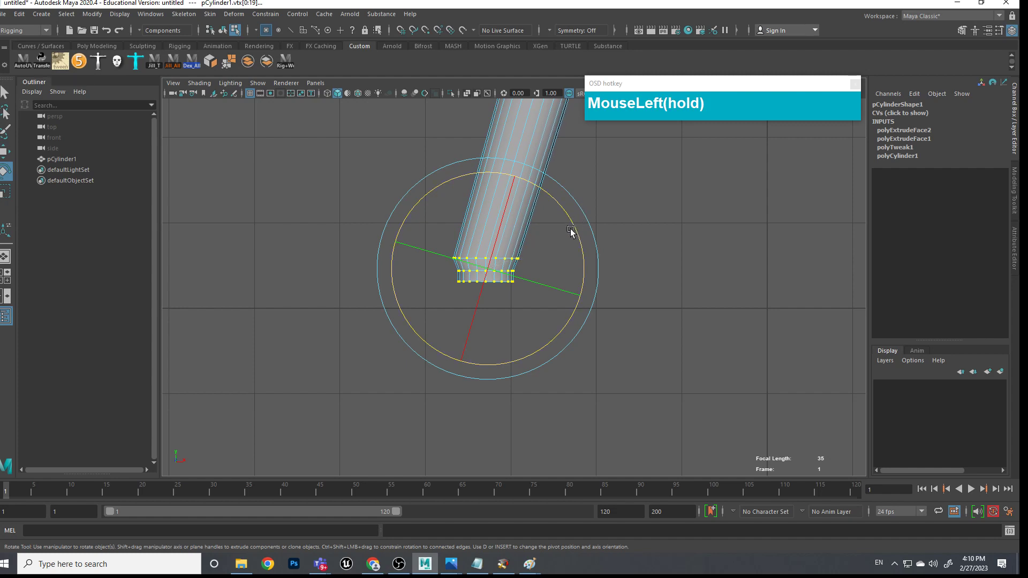
Set the Move tool's axis orientation to World and lower the foot vertices onto the ground line
{"action": "key", "text": "w"}
{"action": "scroll", "coordinate": [533, 354], "scroll_direction": "up", "scroll_amount": 1}
{"action": "scroll", "coordinate": [533, 353], "scroll_direction": "up", "scroll_amount": 2}
{"action": "left_click_drag", "start_coordinate": [612, 348], "coordinate": [399, 215]}
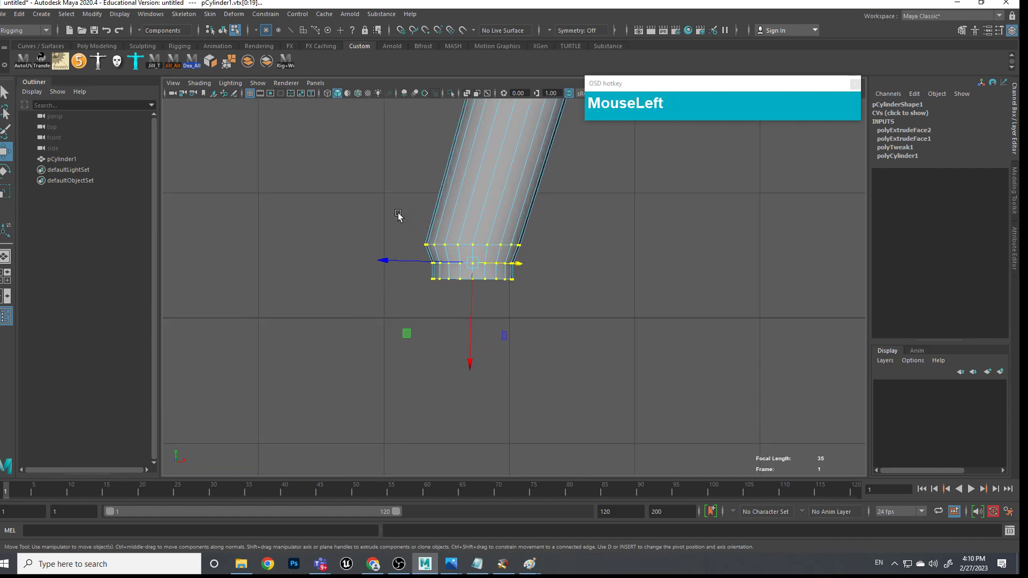
{"action": "double_click", "coordinate": [6, 152]}
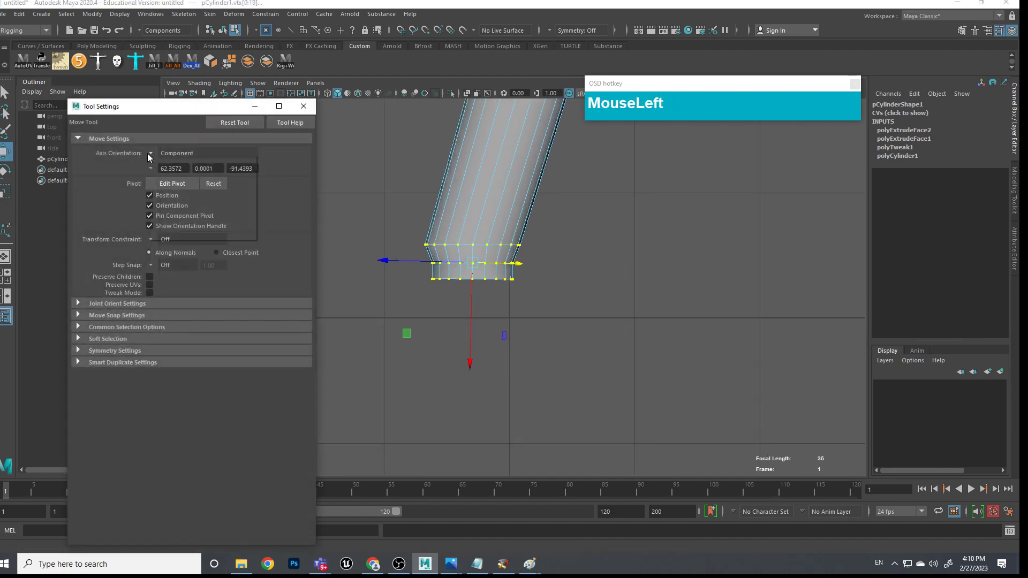
{"action": "left_click", "coordinate": [150, 155]}
{"action": "left_click", "coordinate": [166, 170]}
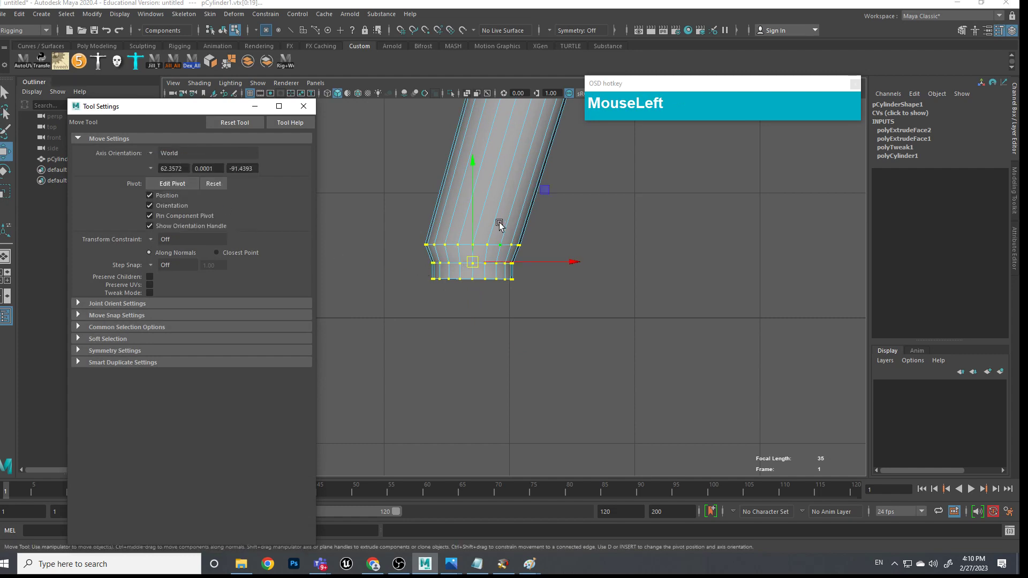
{"action": "left_click_drag", "start_coordinate": [472, 184], "coordinate": [471, 222]}
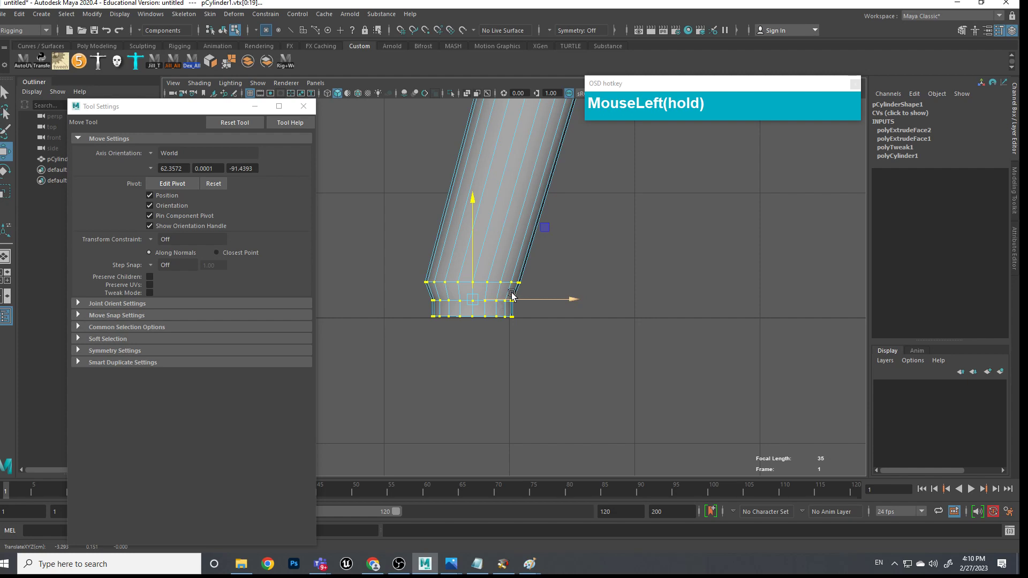
{"action": "key", "text": "e"}
{"action": "left_click_drag", "start_coordinate": [564, 269], "coordinate": [565, 269]}
{"action": "left_click", "coordinate": [642, 294]}
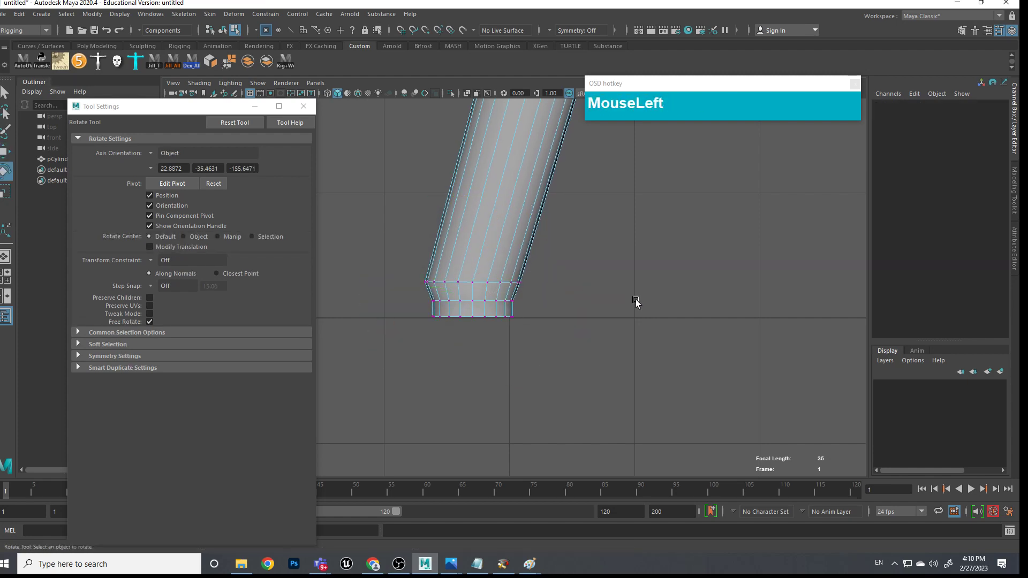
Select the three horizontal edge loops around the leg's foot and bevel them
{"action": "middle_click_drag", "start_coordinate": [507, 381], "coordinate": [615, 367], "text": "alt"}
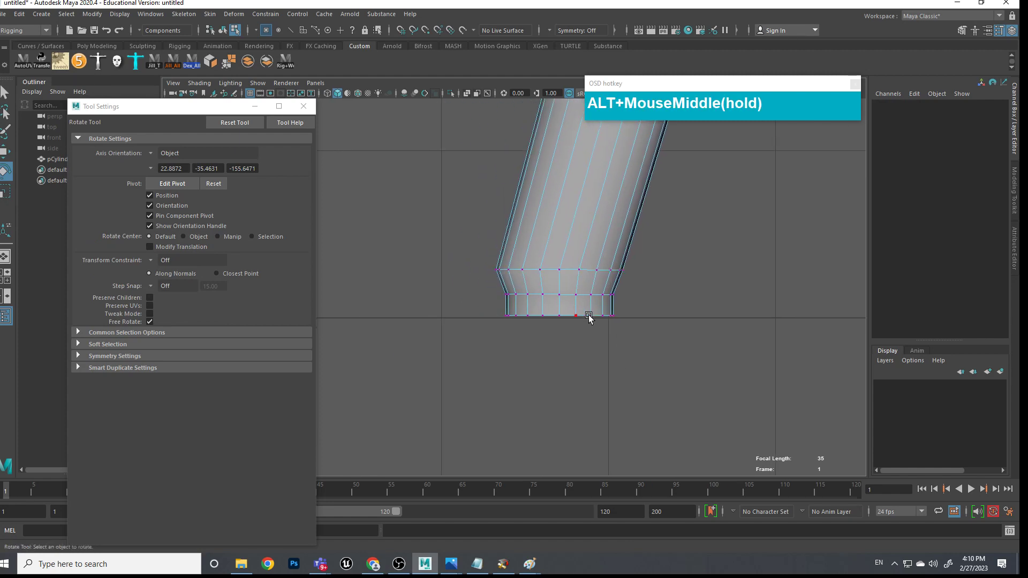
{"action": "scroll", "coordinate": [612, 326], "scroll_direction": "up", "scroll_amount": 3}
{"action": "scroll", "coordinate": [612, 326], "scroll_direction": "up", "scroll_amount": 1}
{"action": "middle_click_drag", "start_coordinate": [612, 326], "coordinate": [632, 337], "text": "alt"}
{"action": "right_click_drag", "start_coordinate": [583, 251], "coordinate": [597, 230]}
{"action": "left_click", "coordinate": [600, 231]}
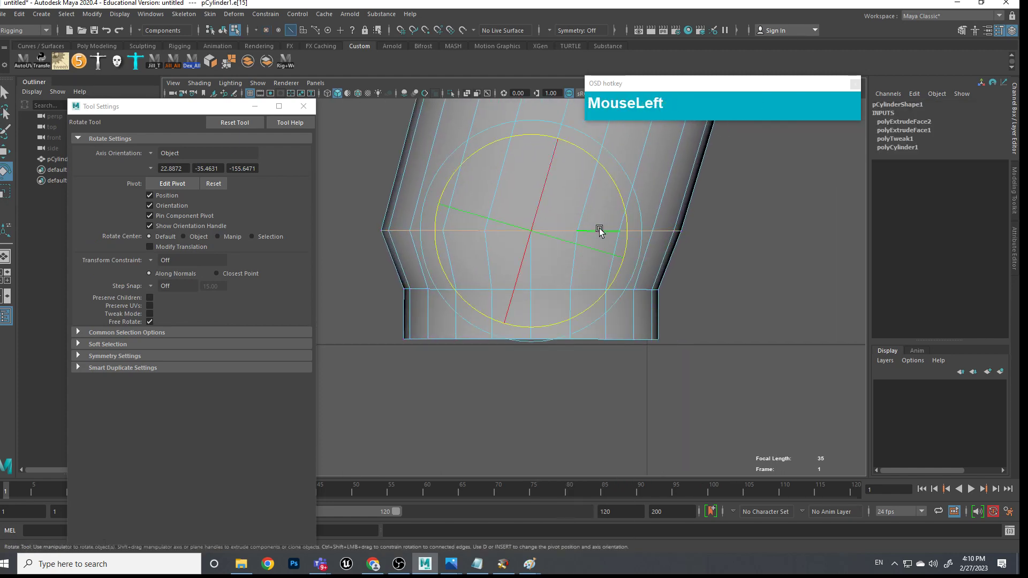
{"action": "key", "text": "q"}
{"action": "right_click_drag", "start_coordinate": [585, 229], "coordinate": [631, 268], "text": "shift"}
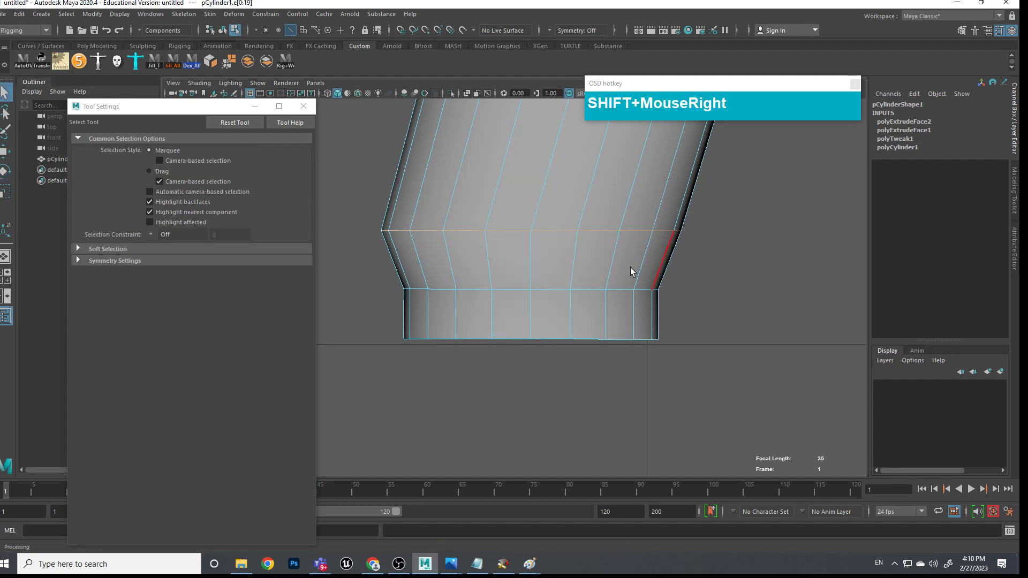
{"action": "left_click", "coordinate": [547, 232]}
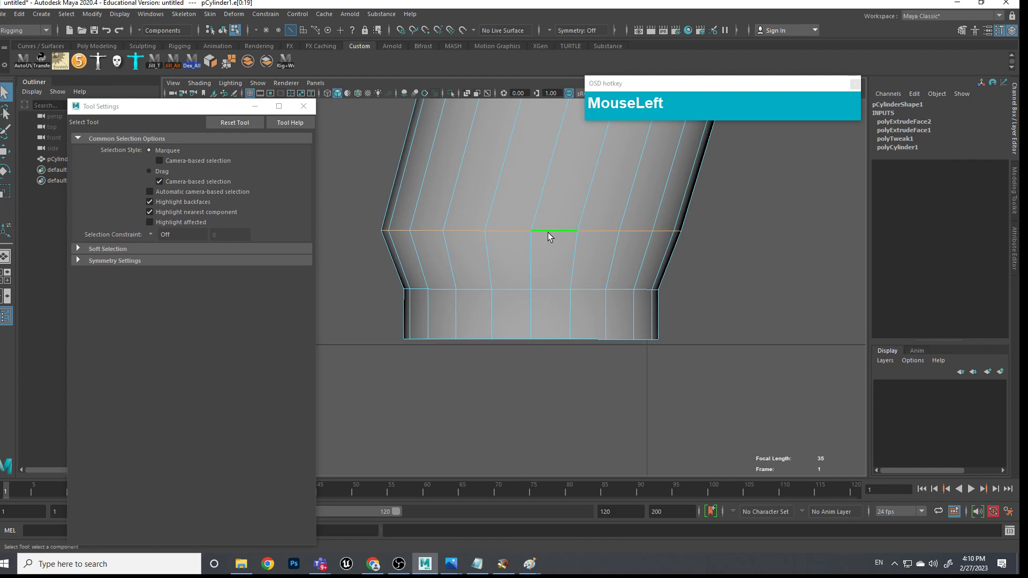
{"action": "double_click", "coordinate": [551, 290], "text": "shift"}
{"action": "double_click", "coordinate": [557, 339], "text": "shift"}
{"action": "key", "text": "space"}
{"action": "left_click_drag", "start_coordinate": [602, 386], "coordinate": [608, 360]}
{"action": "left_click_drag", "start_coordinate": [632, 355], "coordinate": [590, 404], "text": "alt"}
{"action": "middle_click_drag", "start_coordinate": [590, 404], "coordinate": [584, 345], "text": "alt"}
{"action": "scroll", "coordinate": [601, 361], "scroll_direction": "up", "scroll_amount": 3}
{"action": "right_click_drag", "start_coordinate": [580, 313], "coordinate": [633, 315], "text": "shift"}
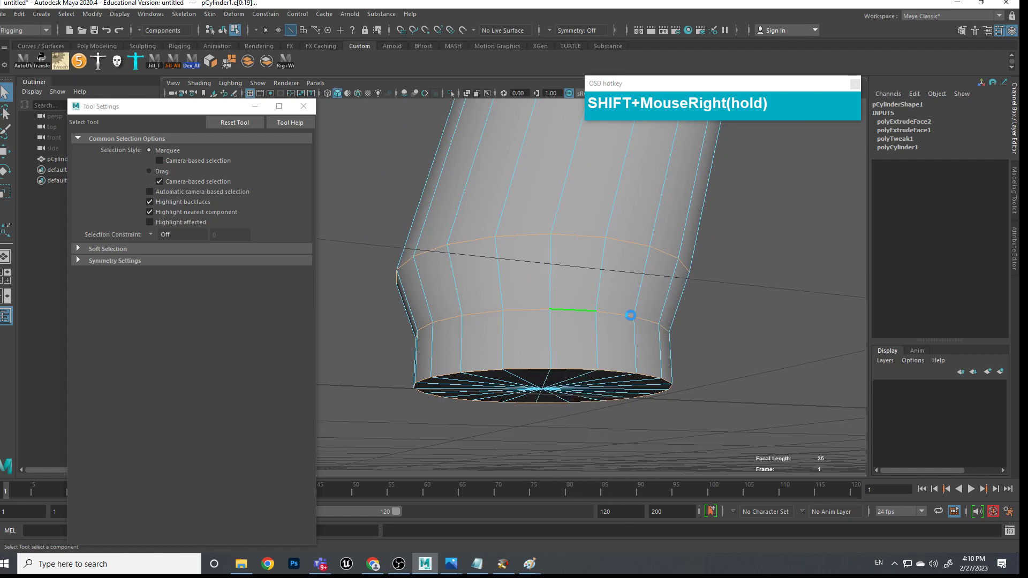
Close the tool settings, set the foot bevel's Fraction to 0.1, and return to object selection
{"action": "left_click", "coordinate": [309, 105]}
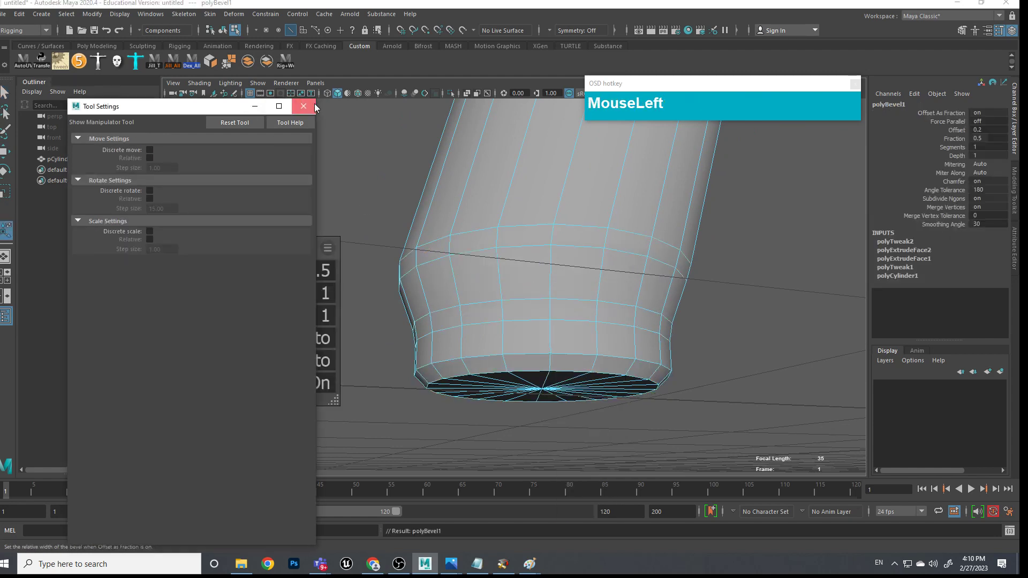
{"action": "left_click_drag", "start_coordinate": [208, 275], "coordinate": [616, 344]}
{"action": "scroll", "coordinate": [721, 322], "scroll_direction": "down", "scroll_amount": 5}
{"action": "left_click_drag", "start_coordinate": [721, 321], "coordinate": [610, 354], "text": "alt"}
{"action": "scroll", "coordinate": [554, 356], "scroll_direction": "up", "scroll_amount": 3}
{"action": "right_click_drag", "start_coordinate": [549, 276], "coordinate": [621, 307]}
{"action": "right_click_drag", "start_coordinate": [518, 270], "coordinate": [616, 281]}
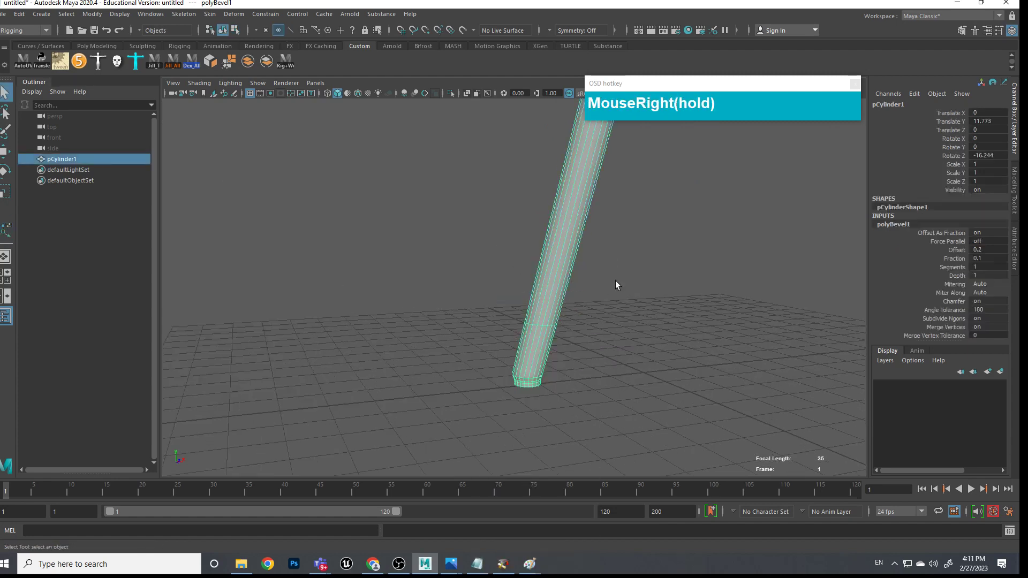
Inspect the leg's upper end with smooth preview on, and turn the preview off
{"action": "left_click", "coordinate": [603, 349]}
{"action": "middle_click_drag", "start_coordinate": [603, 350], "coordinate": [601, 323], "text": "alt"}
{"action": "scroll", "coordinate": [615, 266], "scroll_direction": "up", "scroll_amount": 5}
{"action": "middle_click_drag", "start_coordinate": [670, 200], "coordinate": [551, 356], "text": "alt"}
{"action": "scroll", "coordinate": [501, 295], "scroll_direction": "down", "scroll_amount": 5}
{"action": "scroll", "coordinate": [548, 305], "scroll_direction": "up", "scroll_amount": 2}
{"action": "middle_click_drag", "start_coordinate": [549, 305], "coordinate": [521, 310], "text": "alt"}
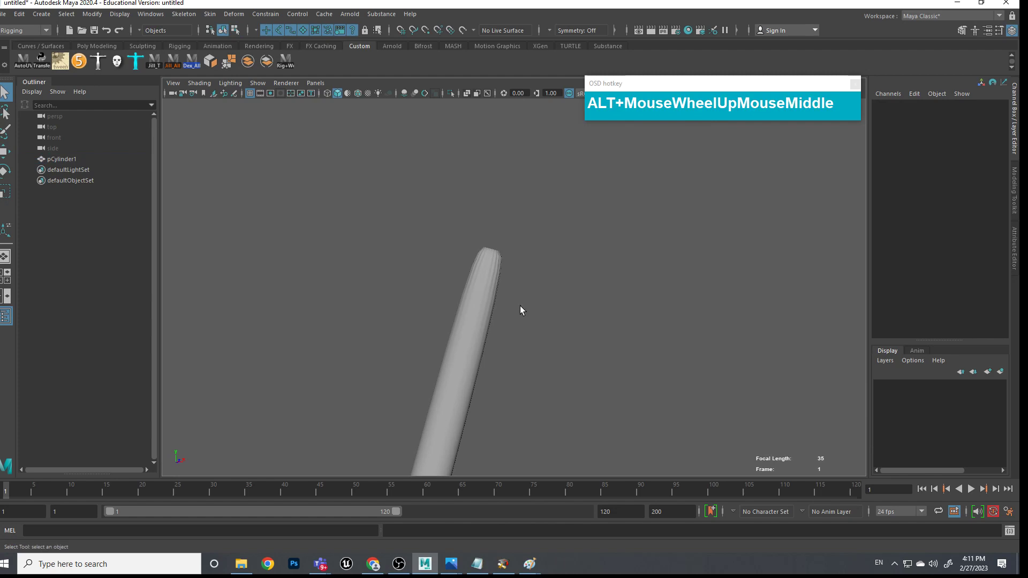
{"action": "scroll", "coordinate": [473, 245], "scroll_direction": "up", "scroll_amount": 3}
{"action": "left_click", "coordinate": [474, 245]}
{"action": "scroll", "coordinate": [488, 251], "scroll_direction": "up", "scroll_amount": 3}
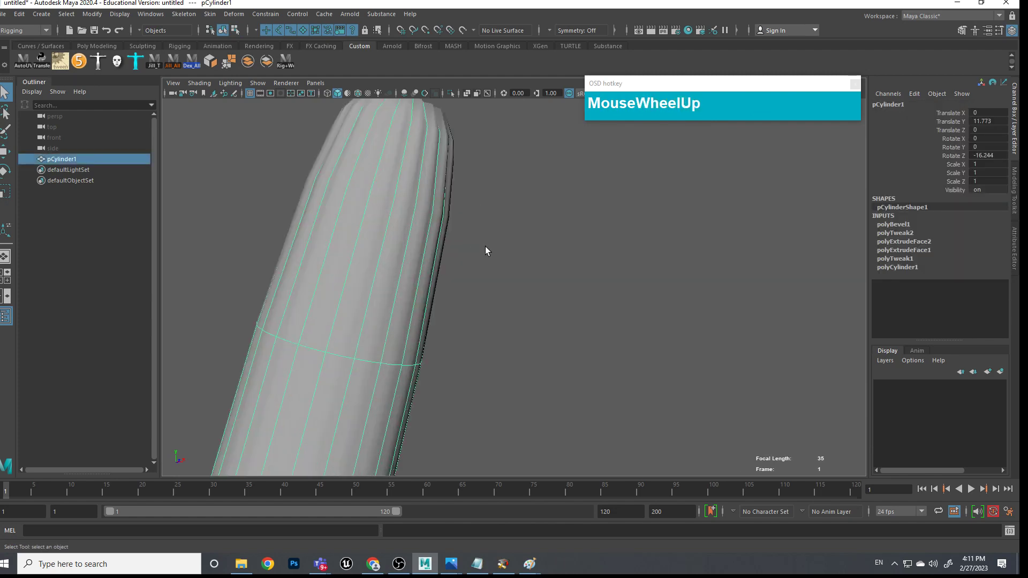
{"action": "scroll", "coordinate": [437, 268], "scroll_direction": "down", "scroll_amount": 3}
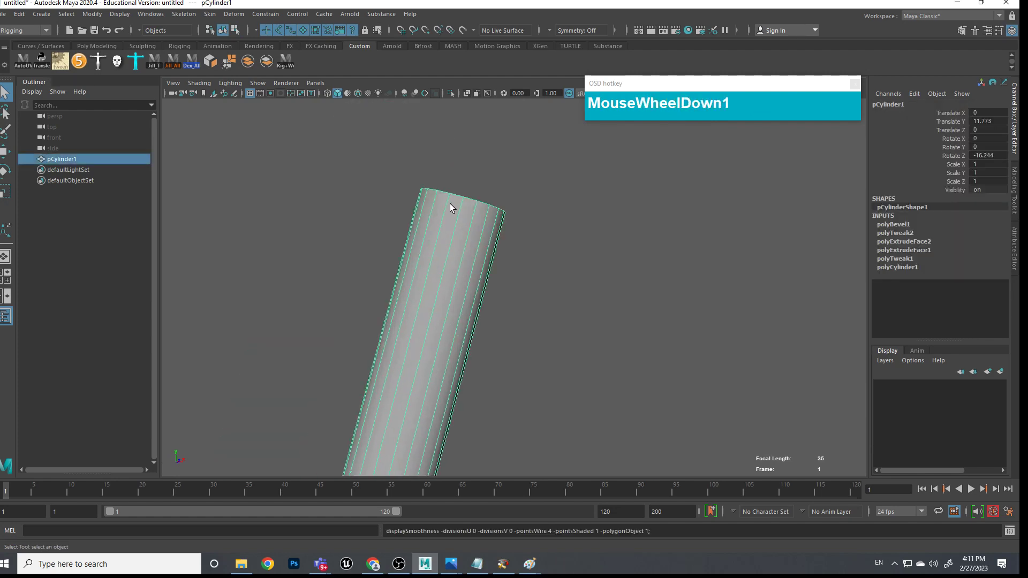
Bevel the edge loop around the leg's upper end, adjust the bevel width, and return to object selection
{"action": "scroll", "coordinate": [466, 230], "scroll_direction": "down", "scroll_amount": 2}
{"action": "key", "text": "space"}
{"action": "left_click_drag", "start_coordinate": [482, 317], "coordinate": [489, 290]}
{"action": "left_click_drag", "start_coordinate": [488, 293], "coordinate": [433, 310], "text": "alt"}
{"action": "right_click_drag", "start_coordinate": [434, 309], "coordinate": [466, 282], "text": "alt"}
{"action": "right_click_drag", "start_coordinate": [465, 235], "coordinate": [518, 277]}
{"action": "double_click", "coordinate": [472, 276]}
{"action": "left_click_drag", "start_coordinate": [206, 271], "coordinate": [207, 272]}
{"action": "left_click", "coordinate": [477, 328]}
{"action": "right_click_drag", "start_coordinate": [551, 329], "coordinate": [539, 349], "text": "alt"}
{"action": "left_click_drag", "start_coordinate": [539, 349], "coordinate": [493, 243], "text": "alt"}
{"action": "right_click_drag", "start_coordinate": [494, 243], "coordinate": [542, 227]}
{"action": "left_click", "coordinate": [571, 212]}
In the front view, move the whole leg sideways to Translate X -8.174
{"action": "scroll", "coordinate": [491, 360], "scroll_direction": "down", "scroll_amount": 3}
{"action": "middle_click_drag", "start_coordinate": [491, 360], "coordinate": [493, 319], "text": "alt"}
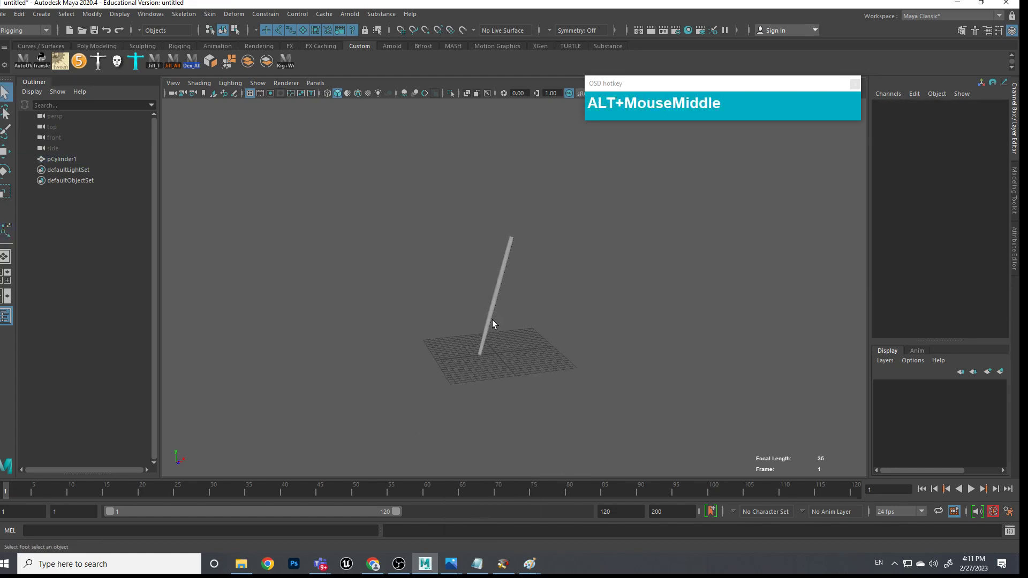
{"action": "left_click", "coordinate": [492, 321]}
{"action": "key", "text": "space"}
{"action": "left_click_drag", "start_coordinate": [558, 343], "coordinate": [561, 362]}
{"action": "scroll", "coordinate": [561, 362], "scroll_direction": "down", "scroll_amount": 2}
{"action": "middle_click_drag", "start_coordinate": [561, 366], "coordinate": [581, 312], "text": "alt"}
{"action": "scroll", "coordinate": [541, 390], "scroll_direction": "down", "scroll_amount": 3}
{"action": "middle_click_drag", "start_coordinate": [541, 390], "coordinate": [535, 403], "text": "alt"}
{"action": "scroll", "coordinate": [537, 394], "scroll_direction": "down", "scroll_amount": 2}
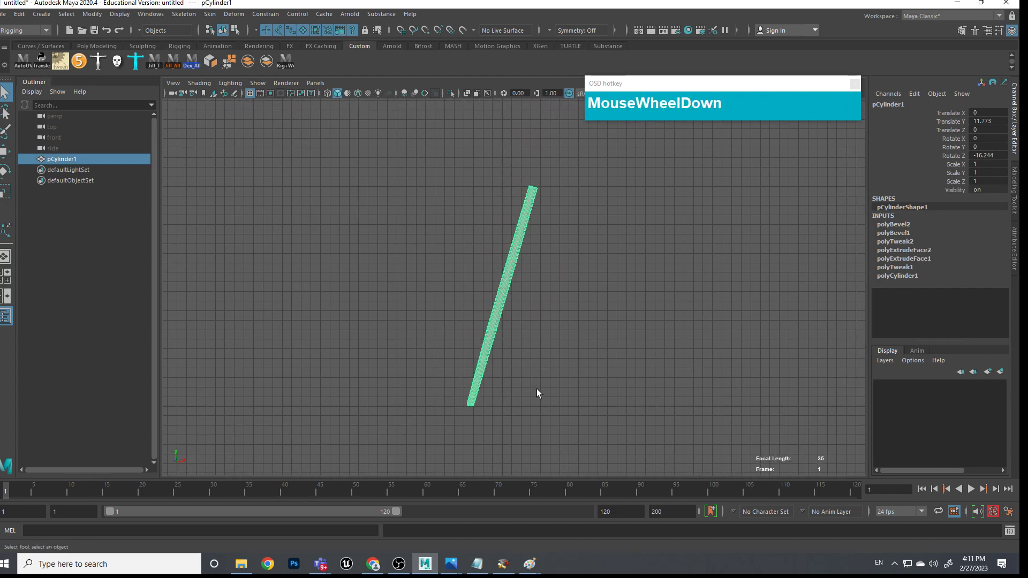
{"action": "key", "text": "w"}
{"action": "left_click_drag", "start_coordinate": [605, 299], "coordinate": [524, 298]}
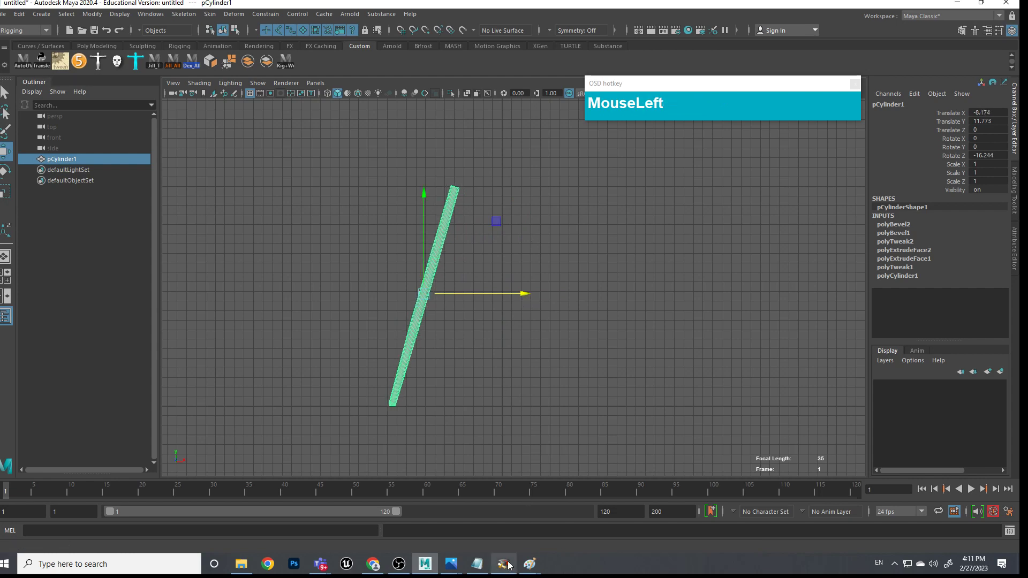
Study the leg arrangement in the armchair reference picture in Paint, roughly marking its centre line, undo the marks, and return to Maya
{"action": "left_click", "coordinate": [529, 565]}
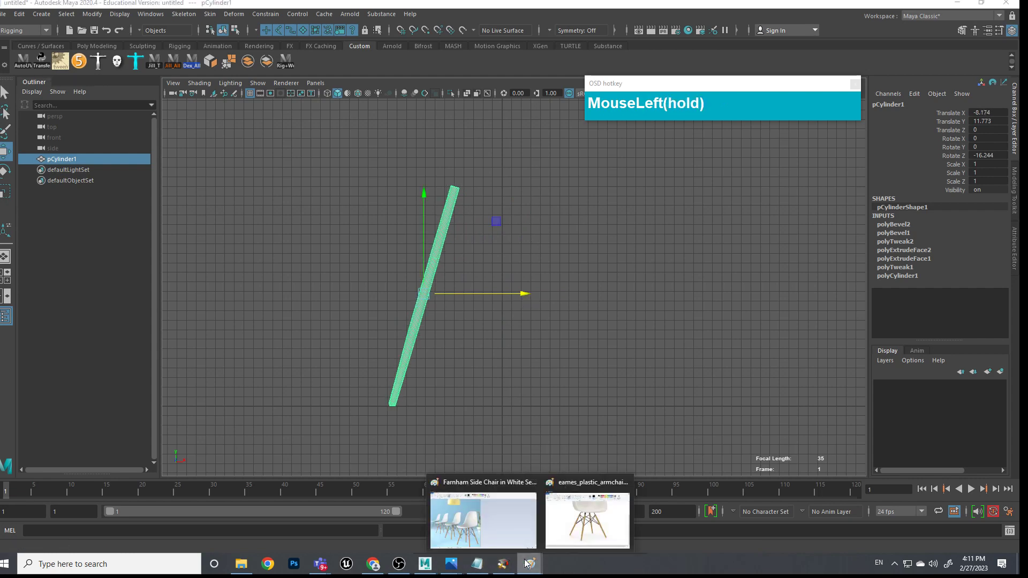
{"action": "left_click", "coordinate": [579, 533]}
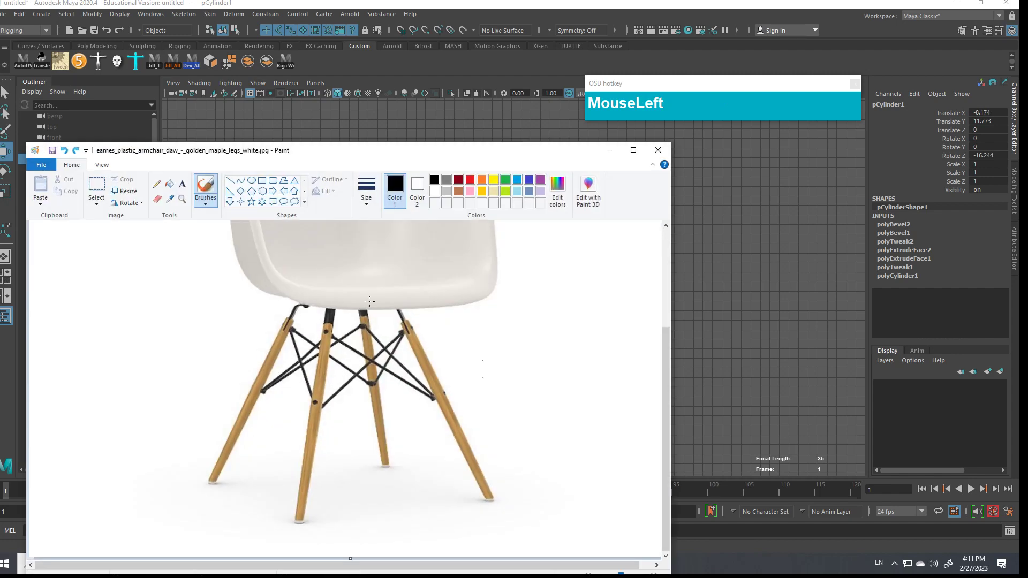
{"action": "scroll", "coordinate": [384, 319], "scroll_direction": "down", "scroll_amount": 1}
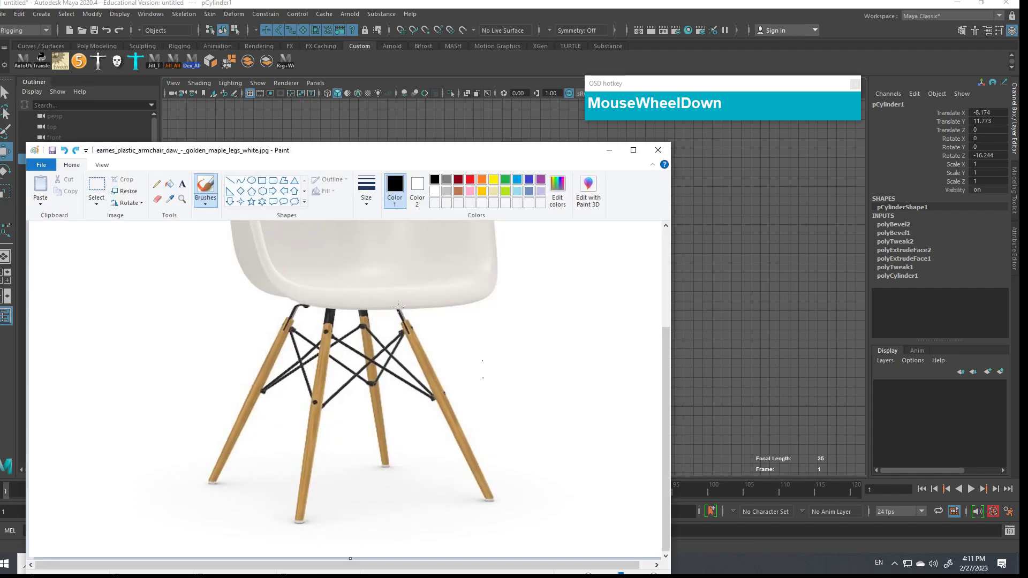
{"action": "left_click_drag", "start_coordinate": [336, 306], "coordinate": [362, 359]}
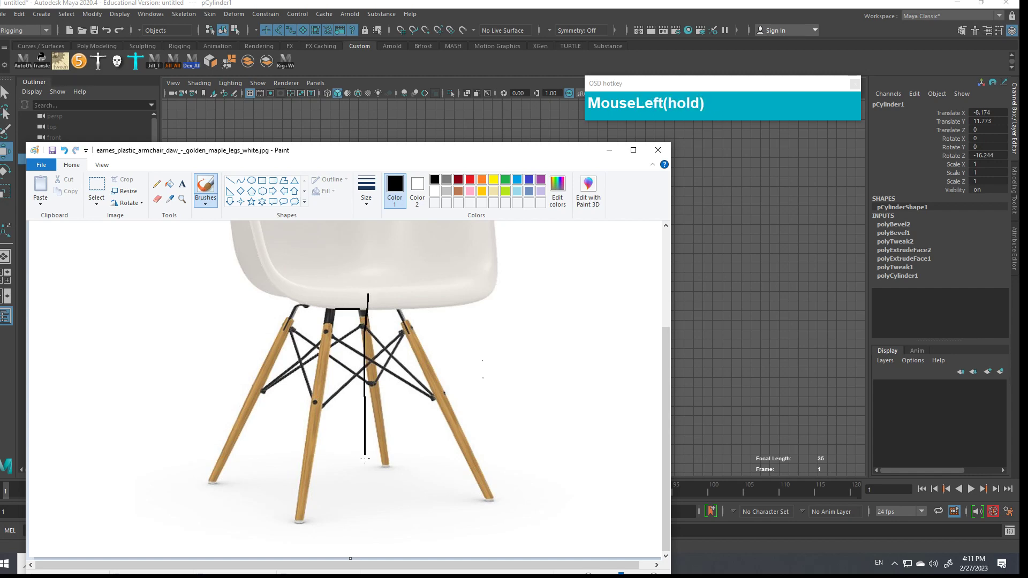
{"action": "left_click_drag", "start_coordinate": [349, 485], "coordinate": [349, 484]}
{"action": "key", "text": "Escape"}
{"action": "key", "text": "ctrl+z"}
{"action": "key", "text": "ctrl+z"}
{"action": "left_click", "coordinate": [609, 150]}
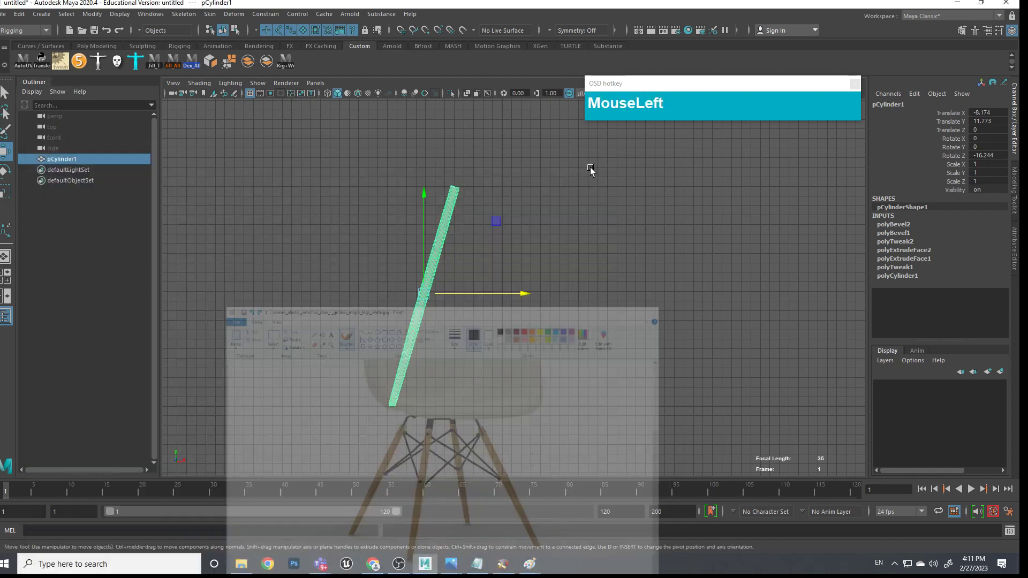
Move the leg sideways to Translate X -8.062 and bring it into view in the top view
{"action": "left_click_drag", "start_coordinate": [516, 292], "coordinate": [518, 293]}
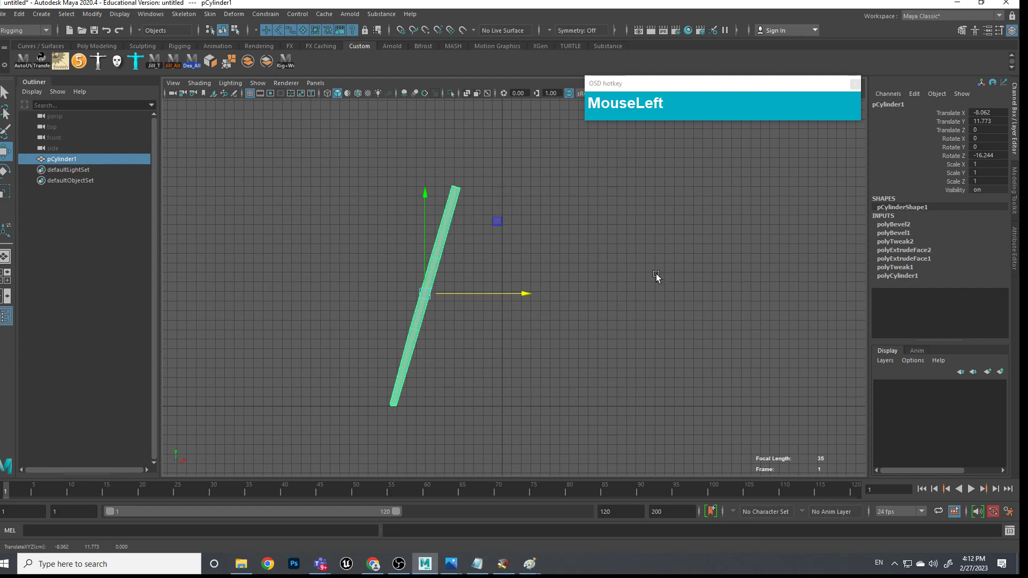
{"action": "key", "text": "space"}
{"action": "left_click_drag", "start_coordinate": [580, 290], "coordinate": [525, 292]}
{"action": "scroll", "coordinate": [555, 322], "scroll_direction": "down", "scroll_amount": 2}
{"action": "middle_click_drag", "start_coordinate": [555, 323], "coordinate": [526, 306], "text": "alt"}
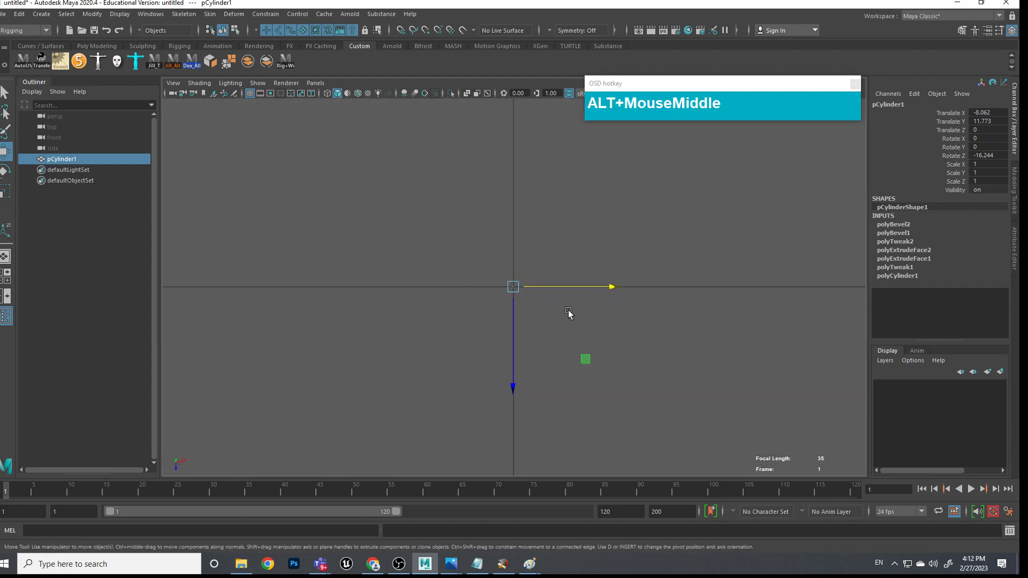
{"action": "scroll", "coordinate": [539, 290], "scroll_direction": "up", "scroll_amount": 5}
{"action": "scroll", "coordinate": [540, 291], "scroll_direction": "up", "scroll_amount": 2}
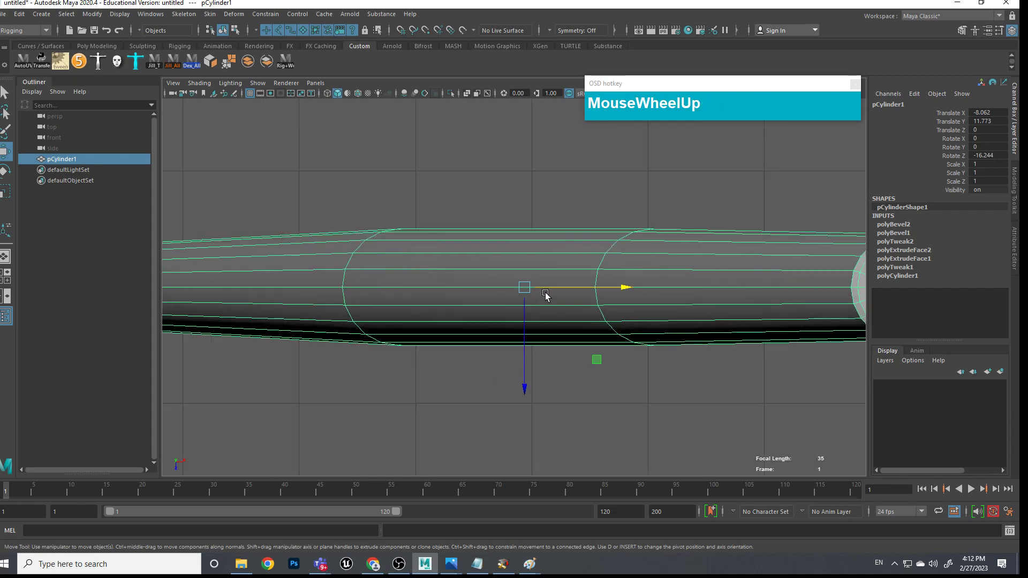
{"action": "scroll", "coordinate": [540, 289], "scroll_direction": "down", "scroll_amount": 6}
{"action": "middle_click_drag", "start_coordinate": [539, 289], "coordinate": [471, 276], "text": "alt"}
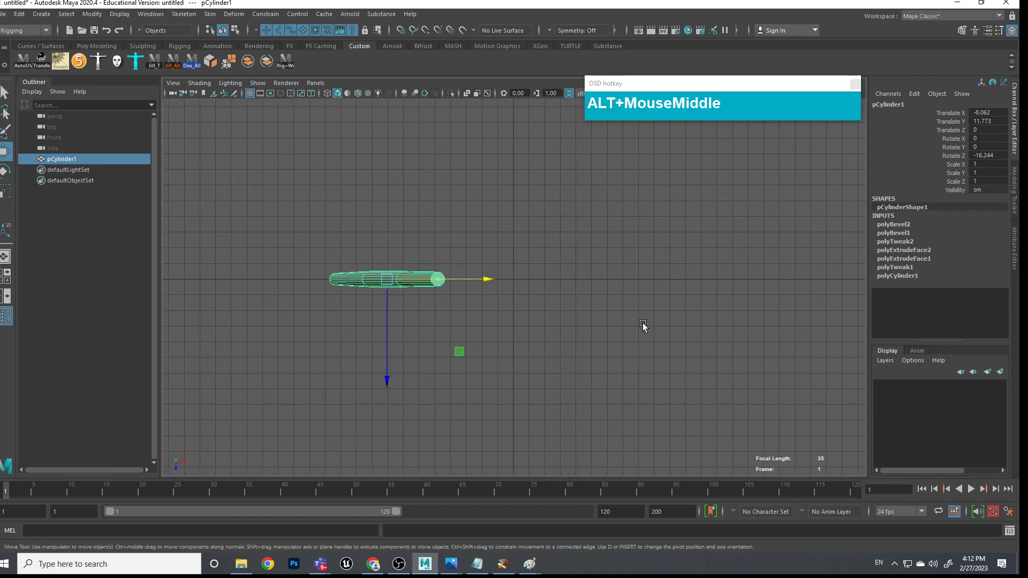
{"action": "middle_click_drag", "start_coordinate": [606, 303], "coordinate": [525, 308], "text": "alt"}
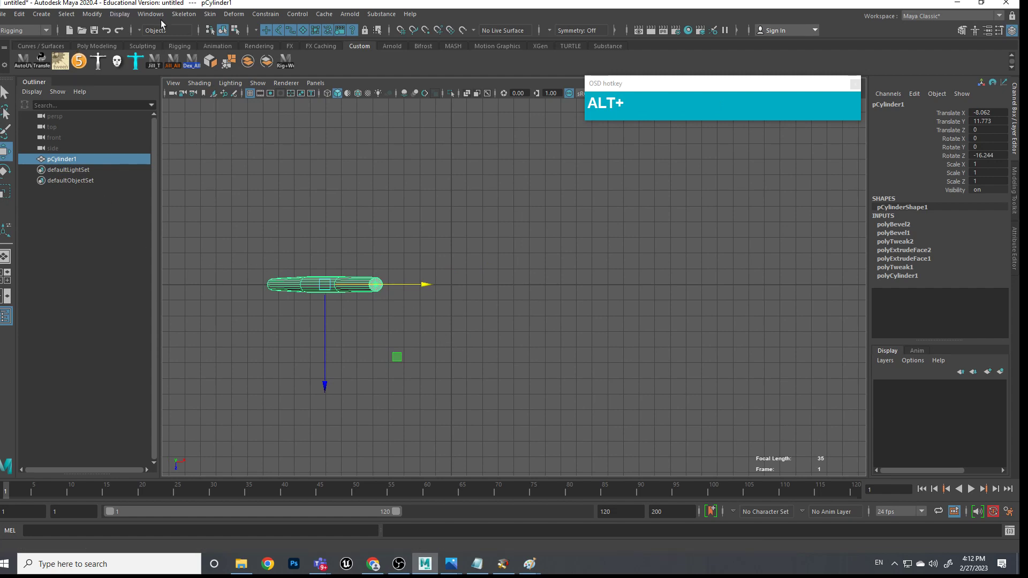
Switch to the Modeling menu set, open the Mirror options, and reset them to their defaults
{"action": "left_click", "coordinate": [27, 30]}
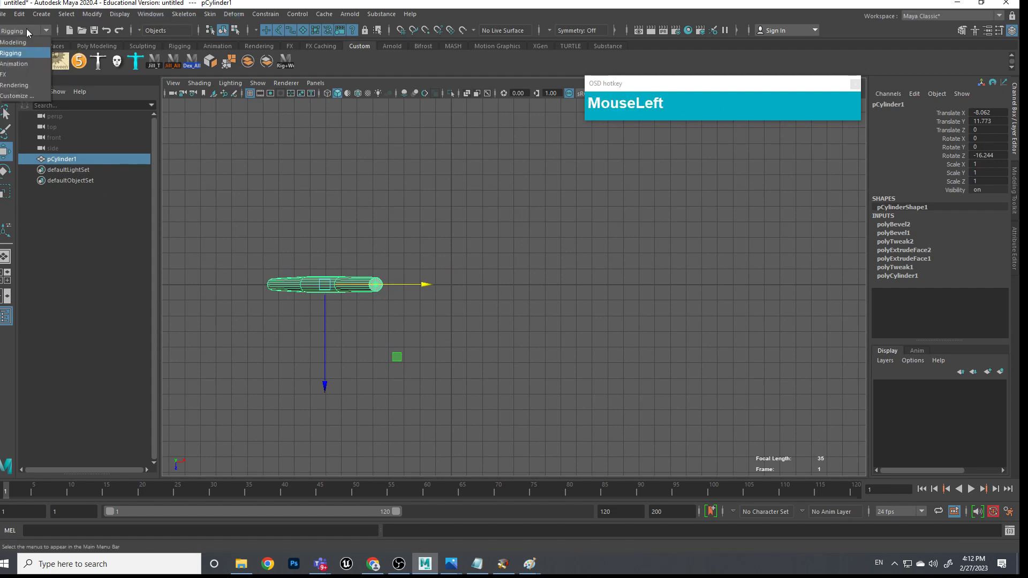
{"action": "left_click", "coordinate": [23, 43]}
{"action": "left_click", "coordinate": [179, 14]}
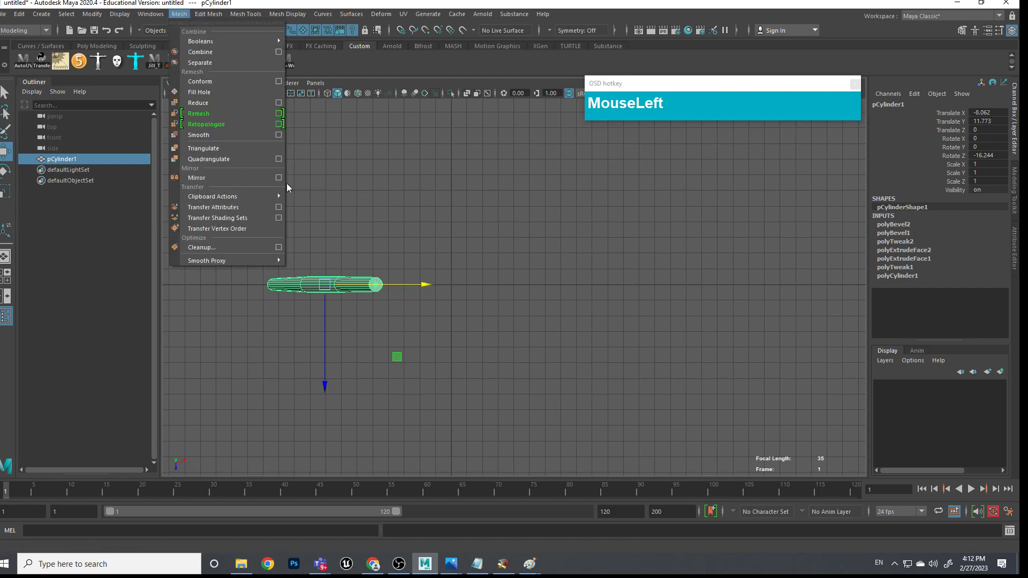
{"action": "left_click", "coordinate": [278, 177]}
{"action": "left_click_drag", "start_coordinate": [546, 99], "coordinate": [125, 37]}
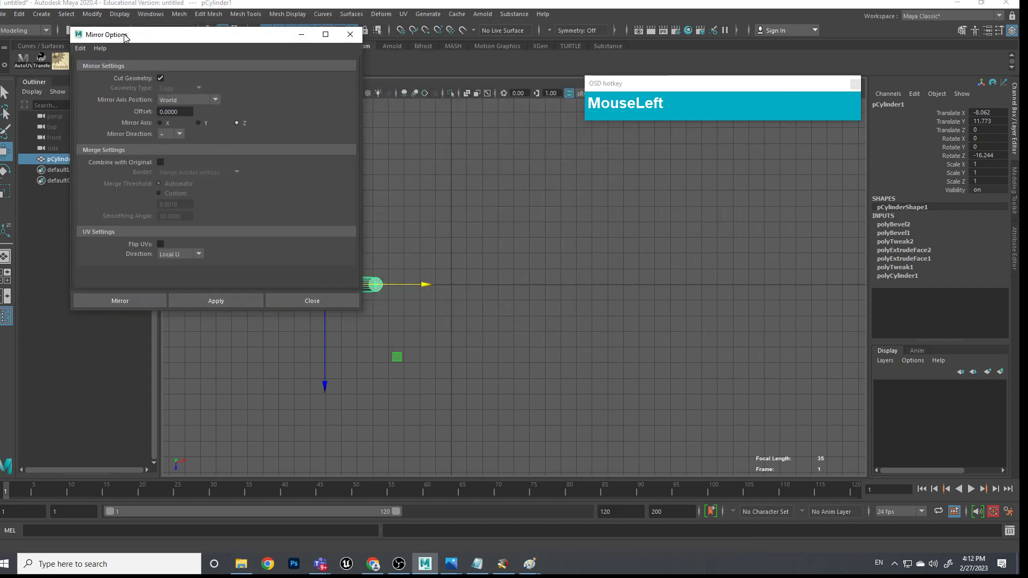
{"action": "left_click", "coordinate": [81, 48]}
{"action": "left_click", "coordinate": [102, 73]}
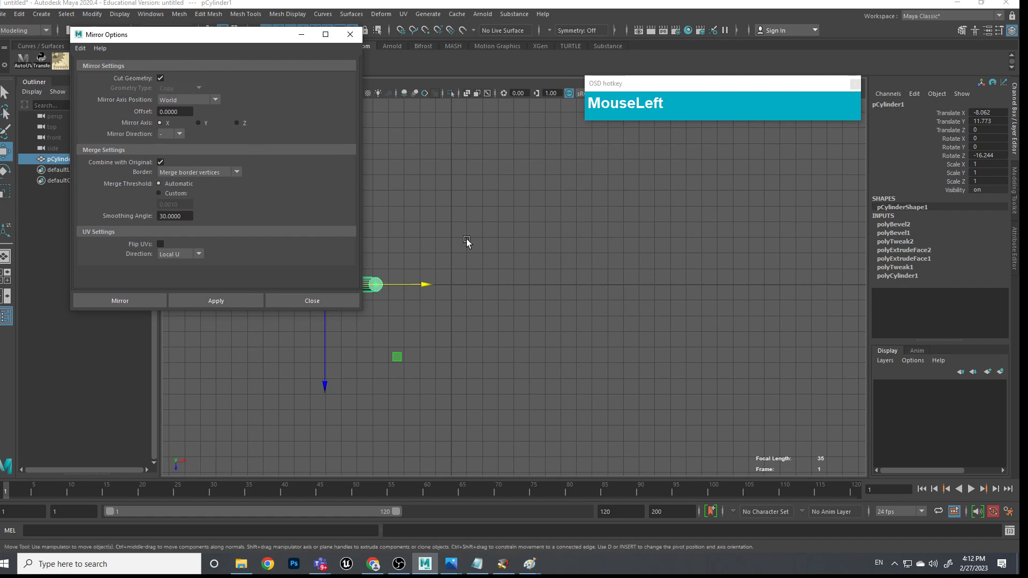
{"action": "scroll", "coordinate": [449, 319], "scroll_direction": "up", "scroll_amount": 3}
{"action": "middle_click_drag", "start_coordinate": [438, 320], "coordinate": [535, 281], "text": "alt"}
{"action": "key", "text": "ctrl+1"}
{"action": "left_click_drag", "start_coordinate": [535, 242], "coordinate": [540, 334]}
{"action": "left_click_drag", "start_coordinate": [495, 292], "coordinate": [654, 291]}
{"action": "key", "text": "Escape"}
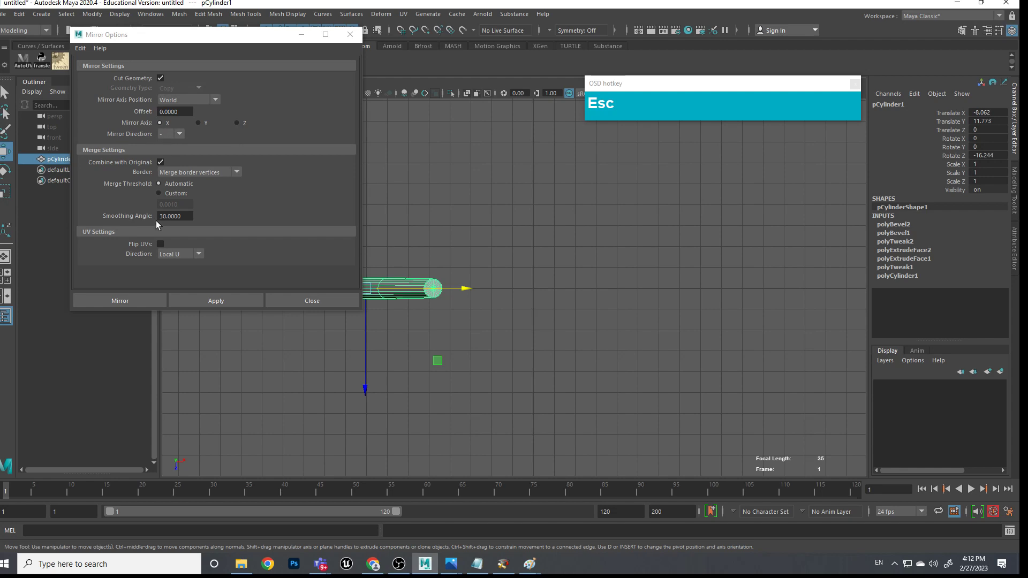
Mirror the leg across the world X axis with the mirror direction set to +
{"action": "left_click", "coordinate": [125, 300]}
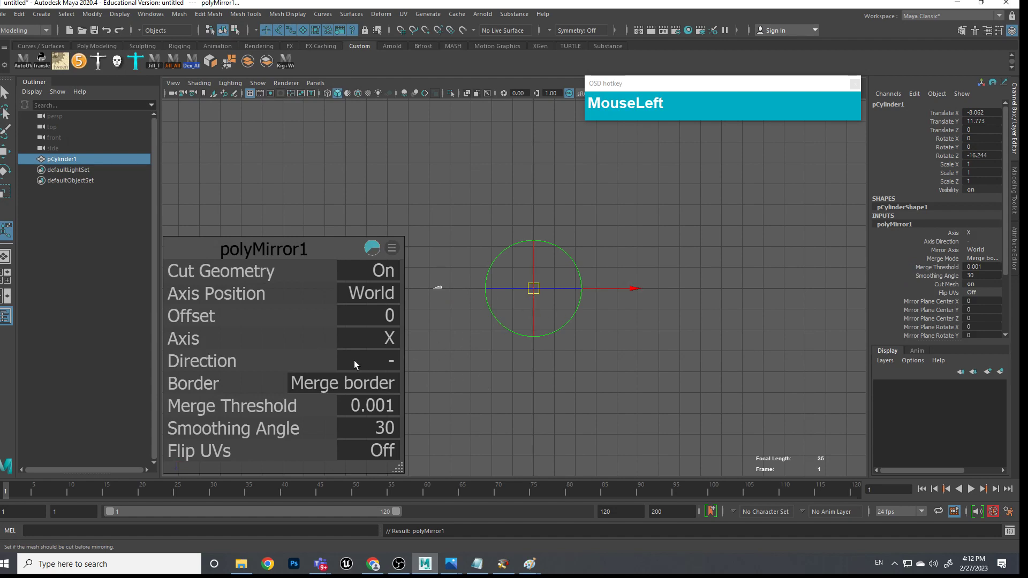
{"action": "left_click", "coordinate": [389, 366]}
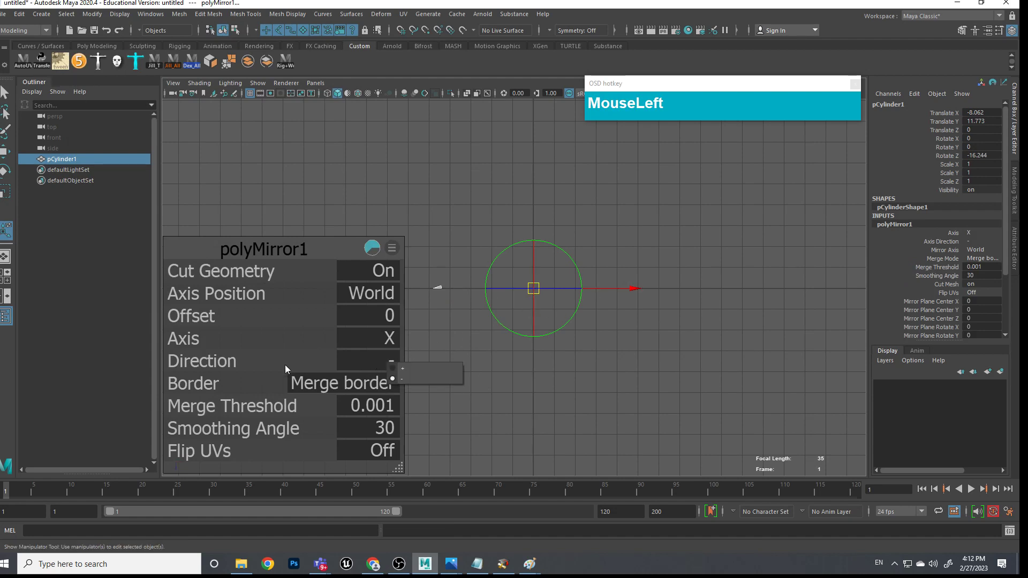
{"action": "left_click", "coordinate": [405, 370]}
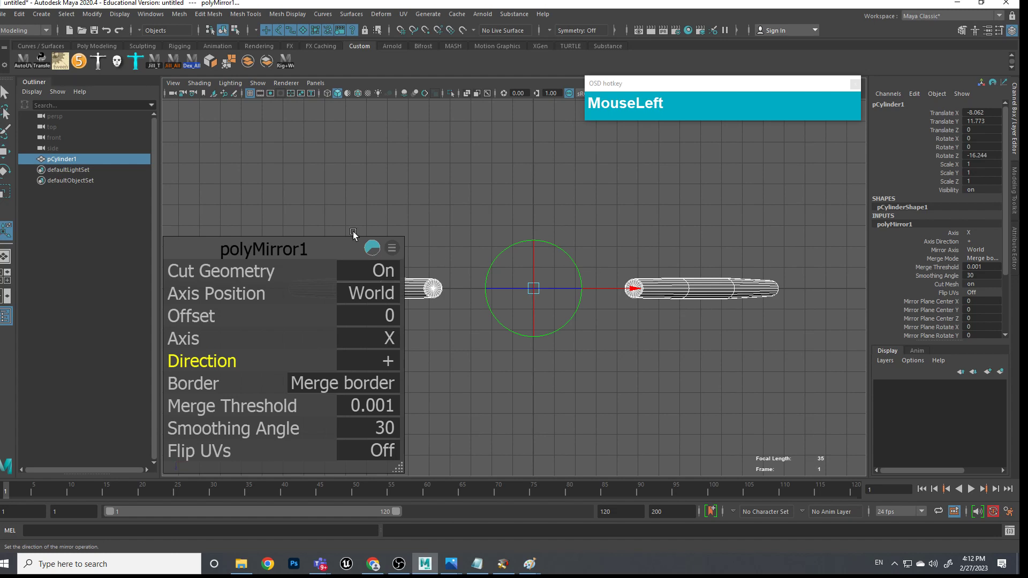
Check whether the mirrored legs form a single object by selecting each in turn, and leave the mirror manipulator
{"action": "left_click", "coordinate": [351, 210]}
{"action": "left_click", "coordinate": [715, 296]}
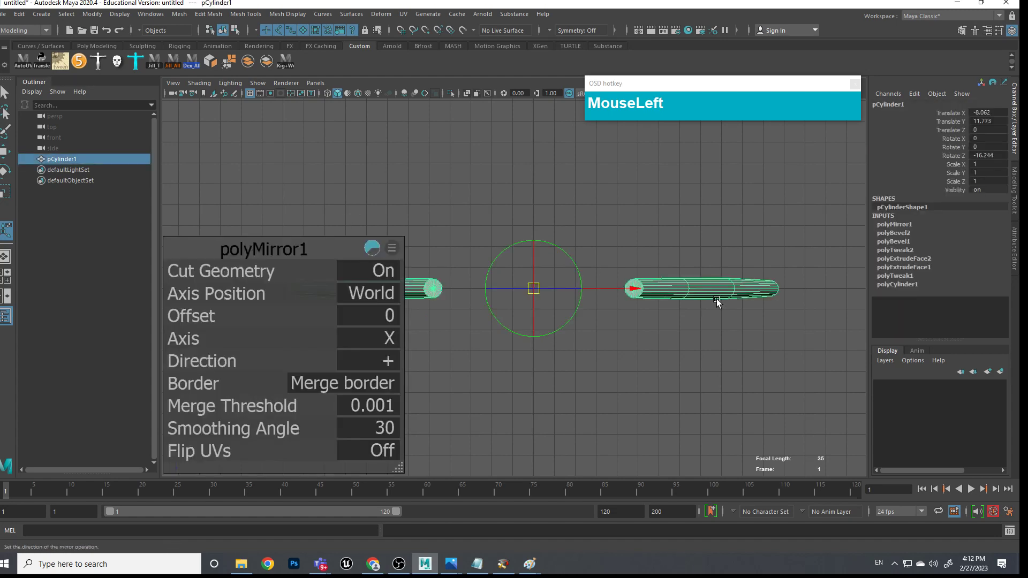
{"action": "left_click", "coordinate": [615, 221]}
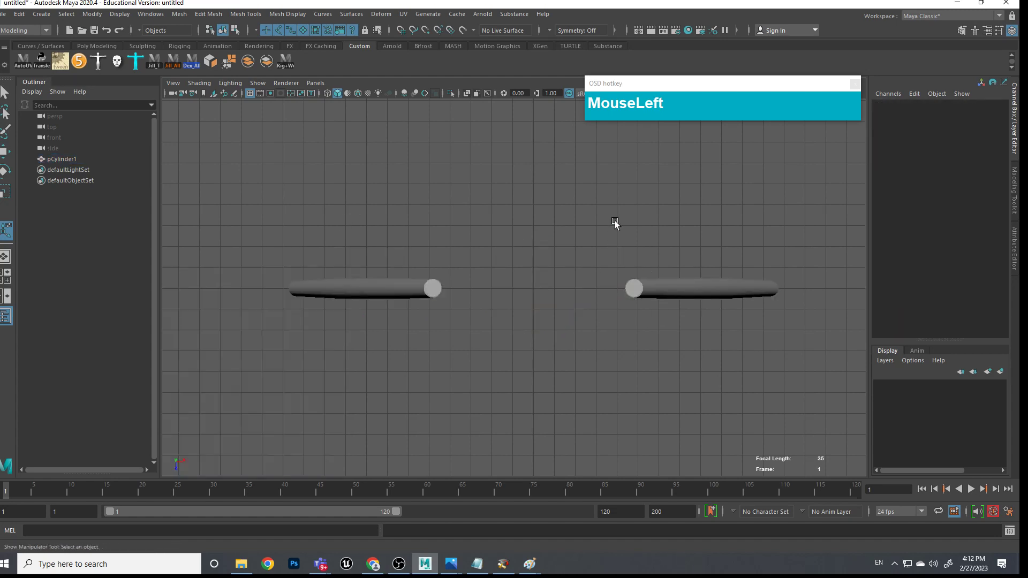
{"action": "left_click", "coordinate": [670, 288]}
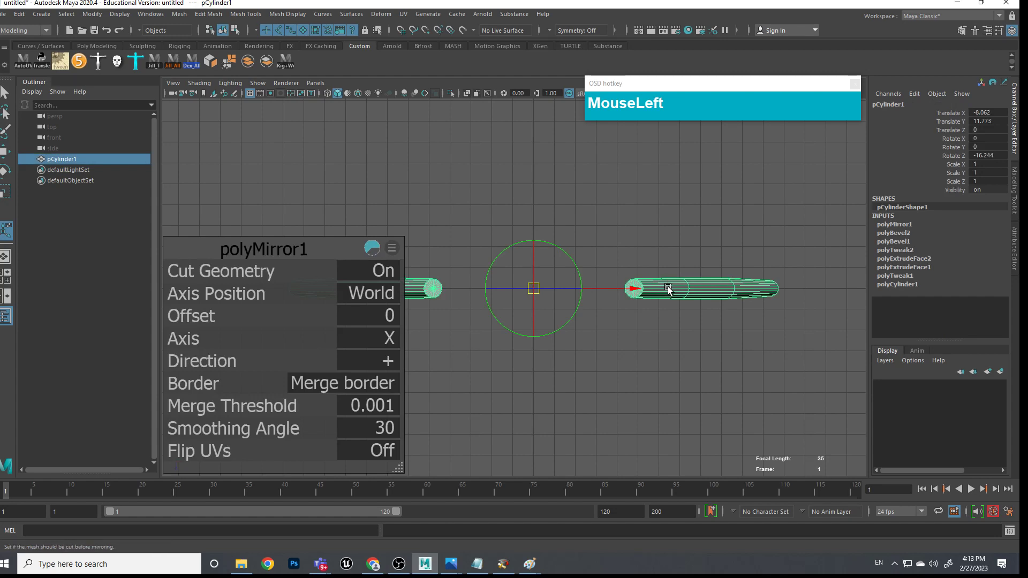
{"action": "scroll", "coordinate": [680, 297], "scroll_direction": "down", "scroll_amount": 4}
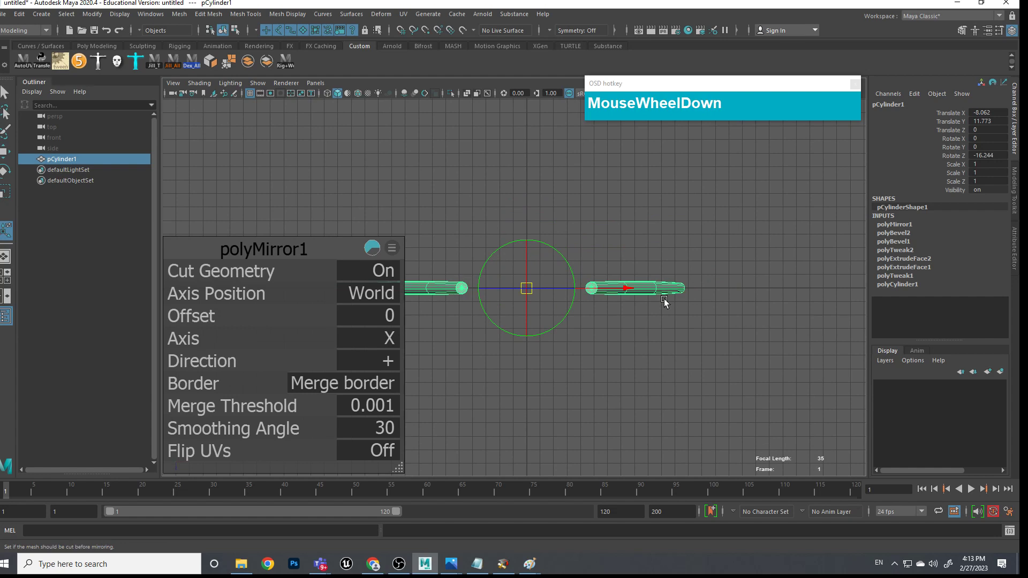
{"action": "left_click", "coordinate": [586, 219]}
{"action": "left_click", "coordinate": [451, 287]}
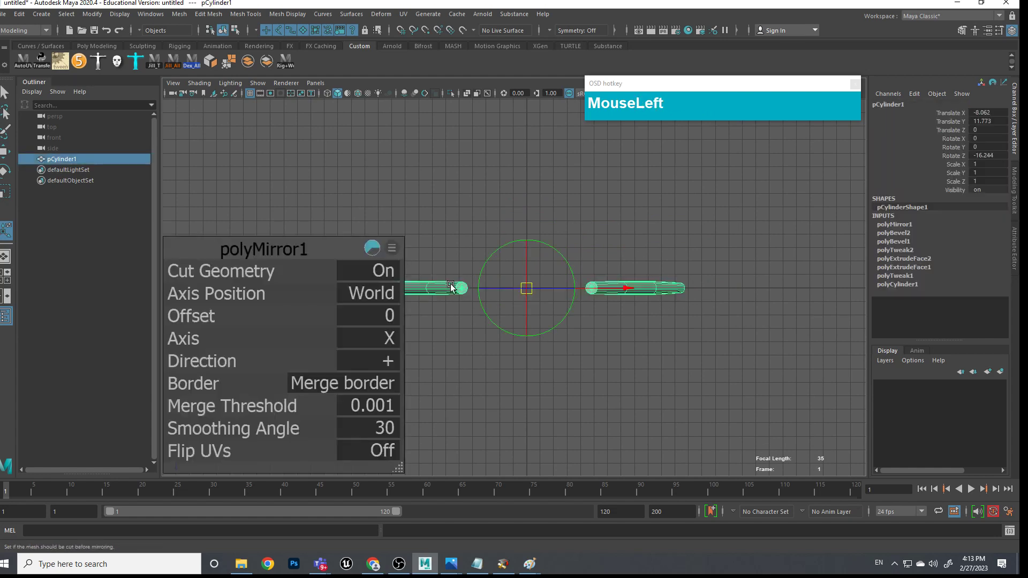
{"action": "left_click", "coordinate": [640, 348]}
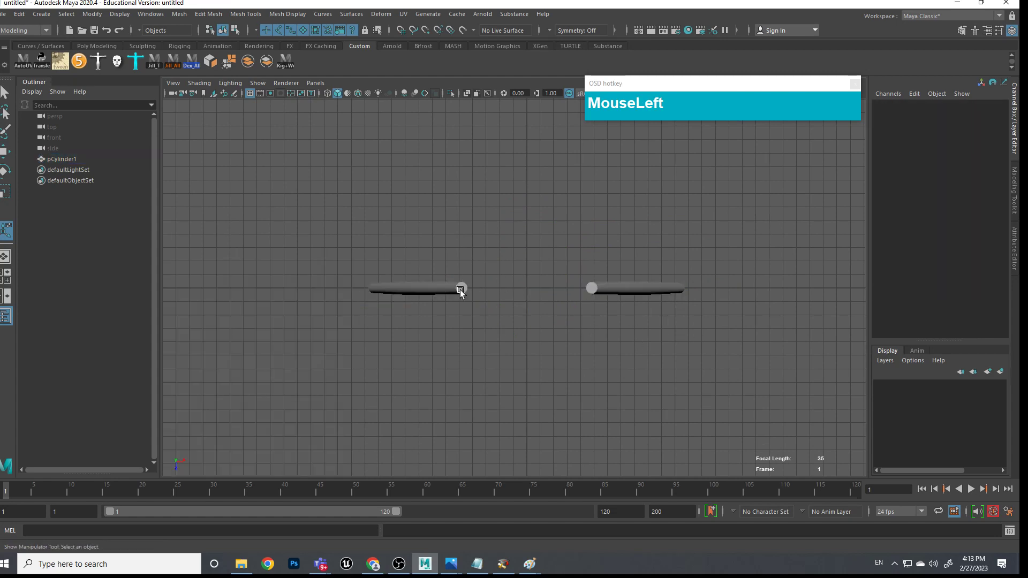
{"action": "left_click", "coordinate": [604, 288]}
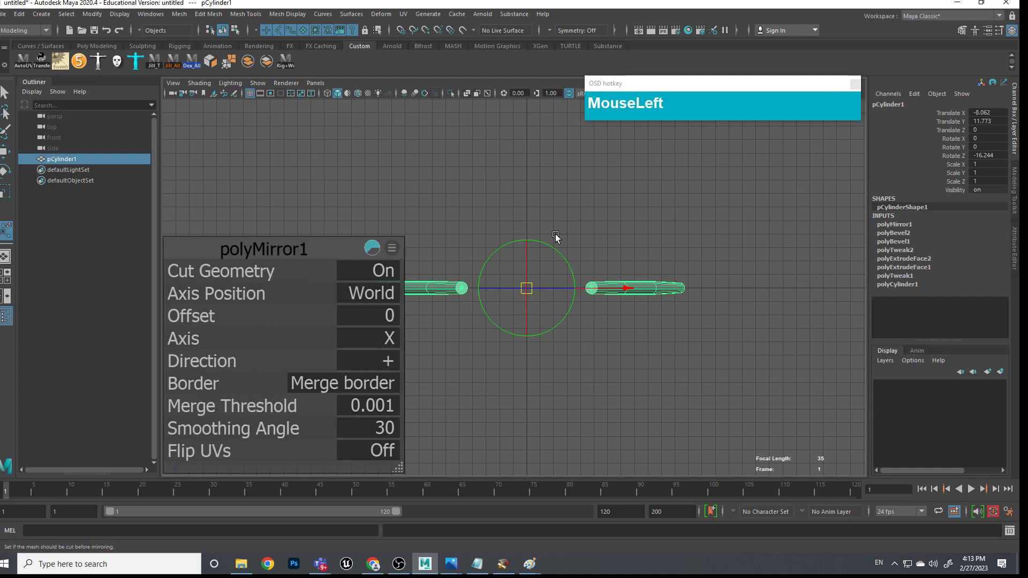
{"action": "left_click", "coordinate": [527, 157]}
{"action": "left_click", "coordinate": [628, 293]}
{"action": "key", "text": "q"}
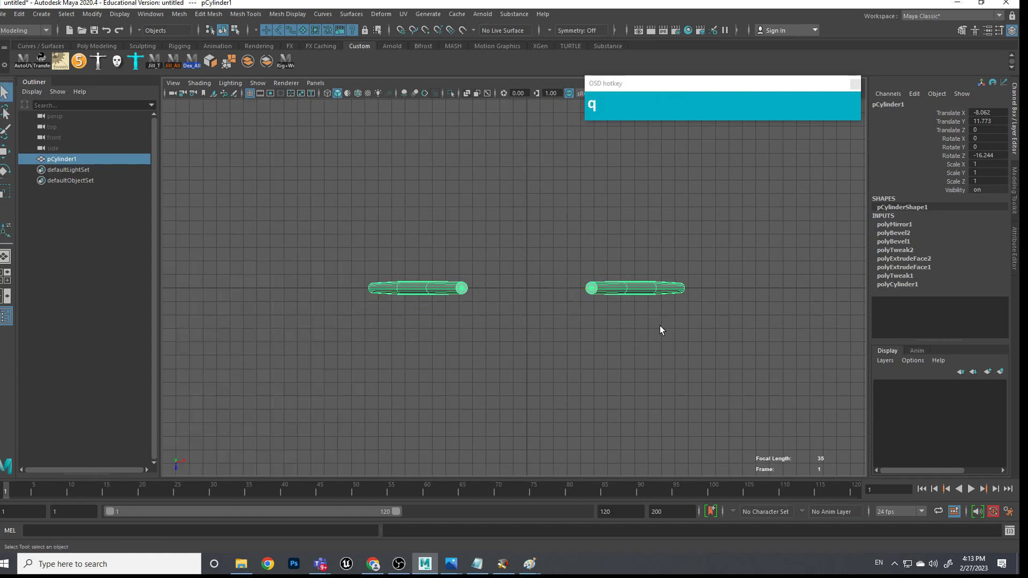
Center the pivot of the mirrored pair of legs, with the Rotate tool active
{"action": "key", "text": "e"}
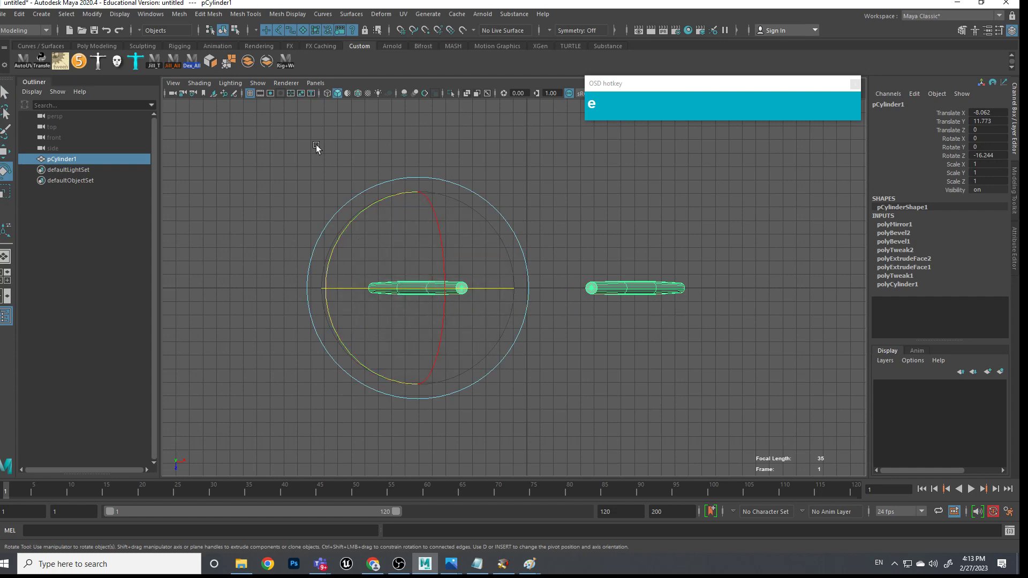
{"action": "left_click", "coordinate": [40, 45]}
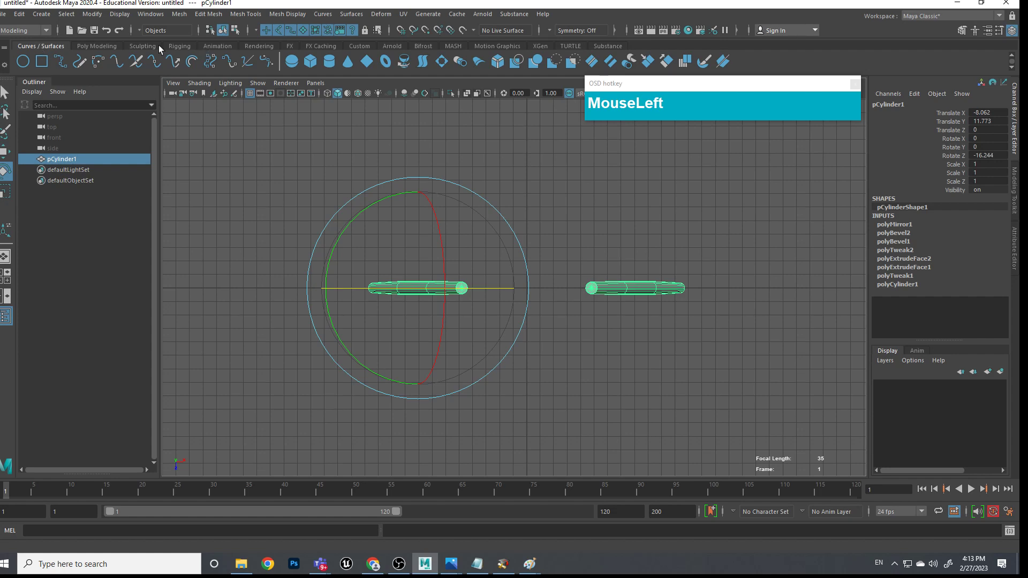
{"action": "left_click", "coordinate": [110, 46]}
{"action": "left_click", "coordinate": [284, 64]}
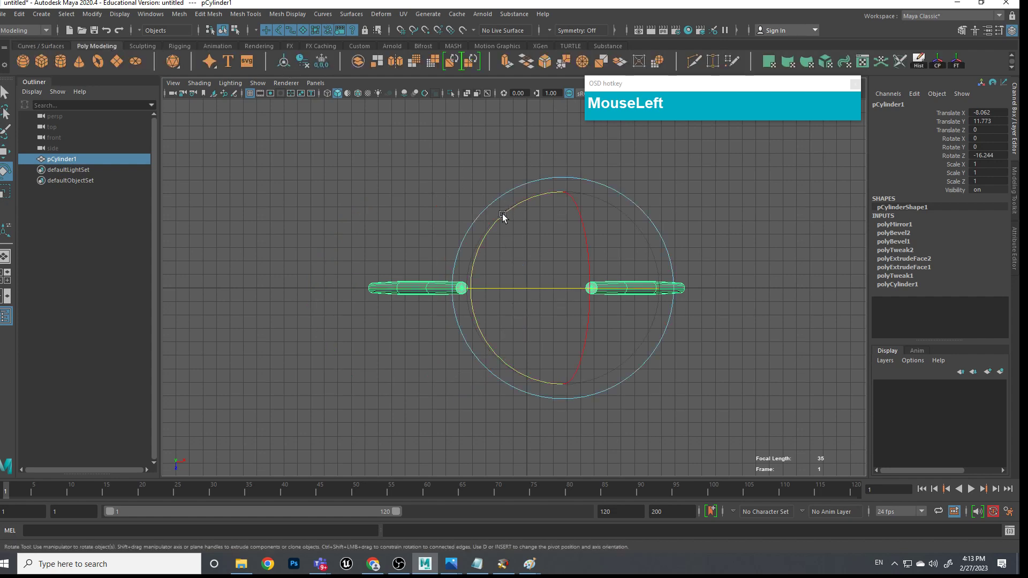
In the front view, move the pair's pivot sideways with grid snapping to X 0, midway between the two legs
{"action": "key", "text": "w"}
{"action": "key", "text": "space"}
{"action": "left_click_drag", "start_coordinate": [561, 307], "coordinate": [560, 335]}
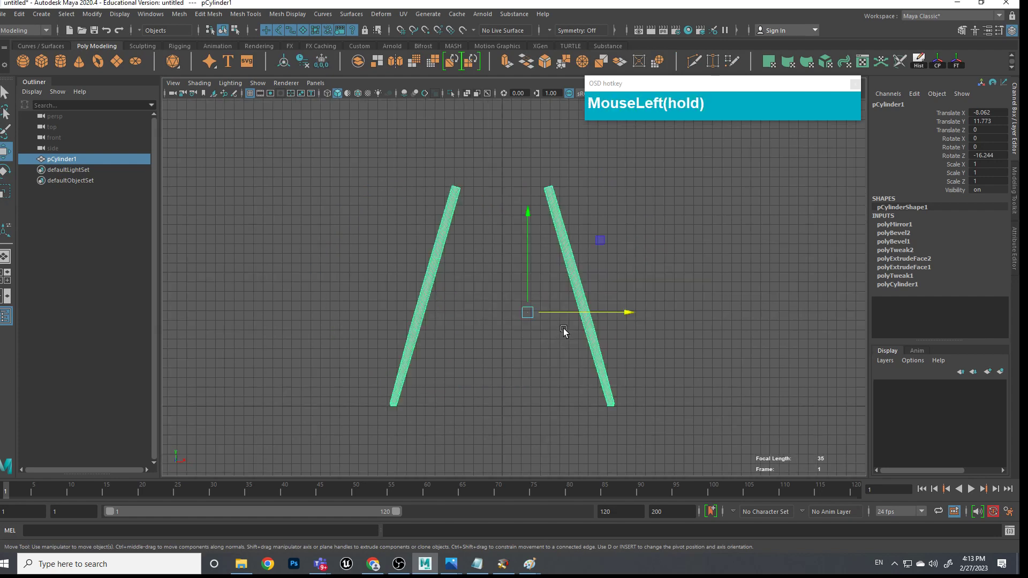
{"action": "left_click", "coordinate": [541, 316]}
{"action": "scroll", "coordinate": [504, 320], "scroll_direction": "up", "scroll_amount": 1}
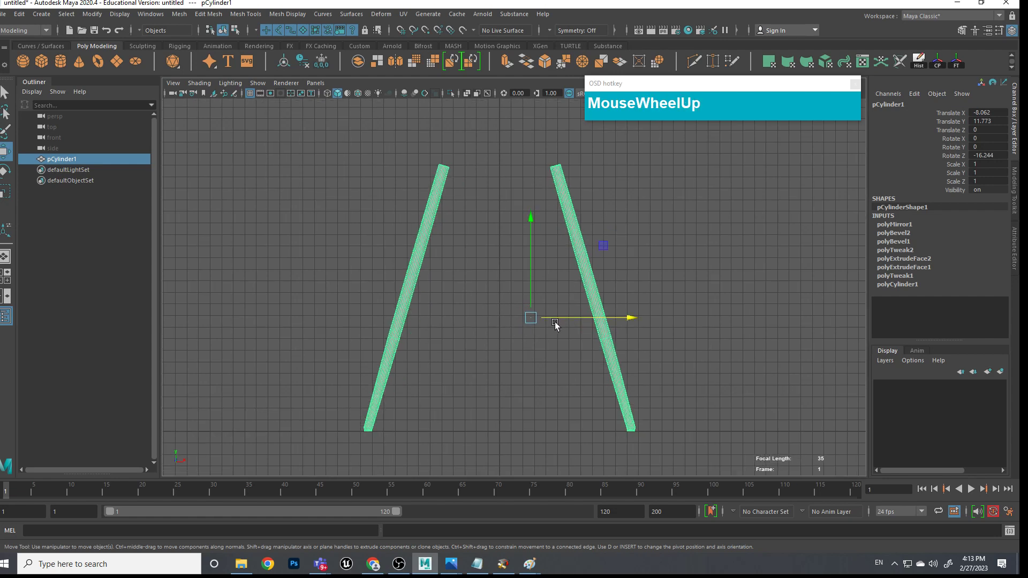
{"action": "key", "text": "d"}
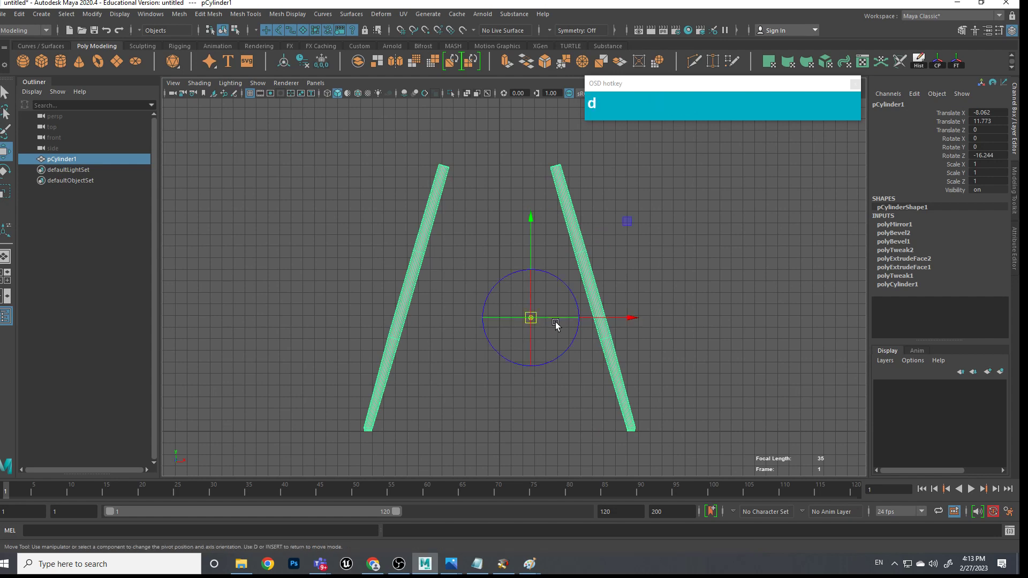
{"action": "key", "text": "x"}
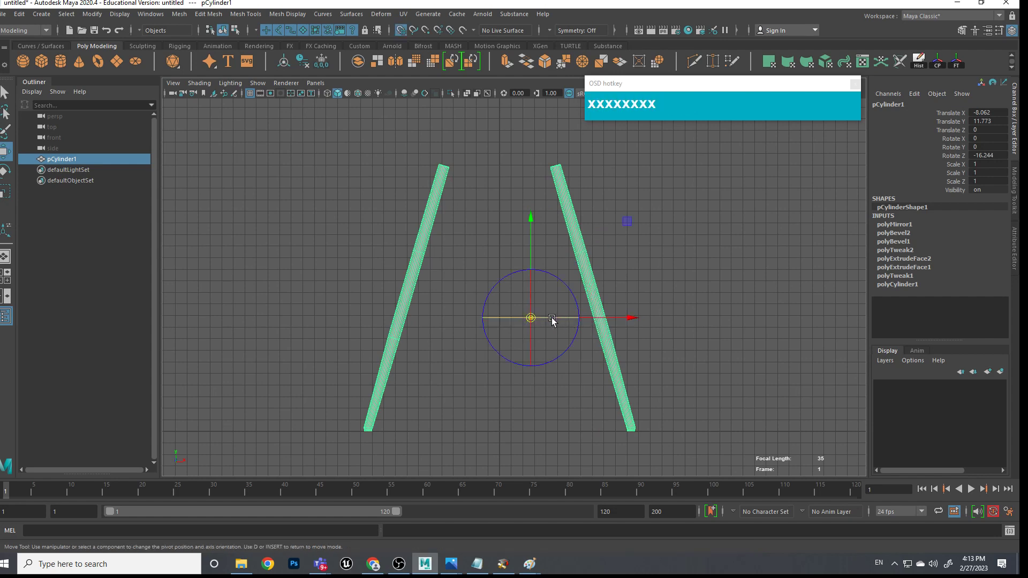
{"action": "left_click_drag", "start_coordinate": [624, 320], "coordinate": [502, 311]}
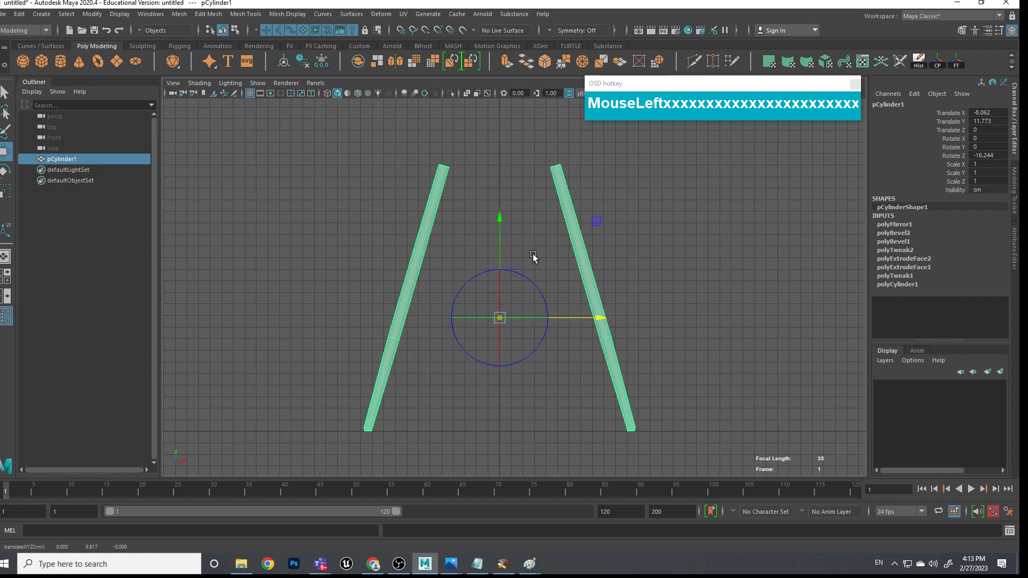
{"action": "key", "text": "d"}
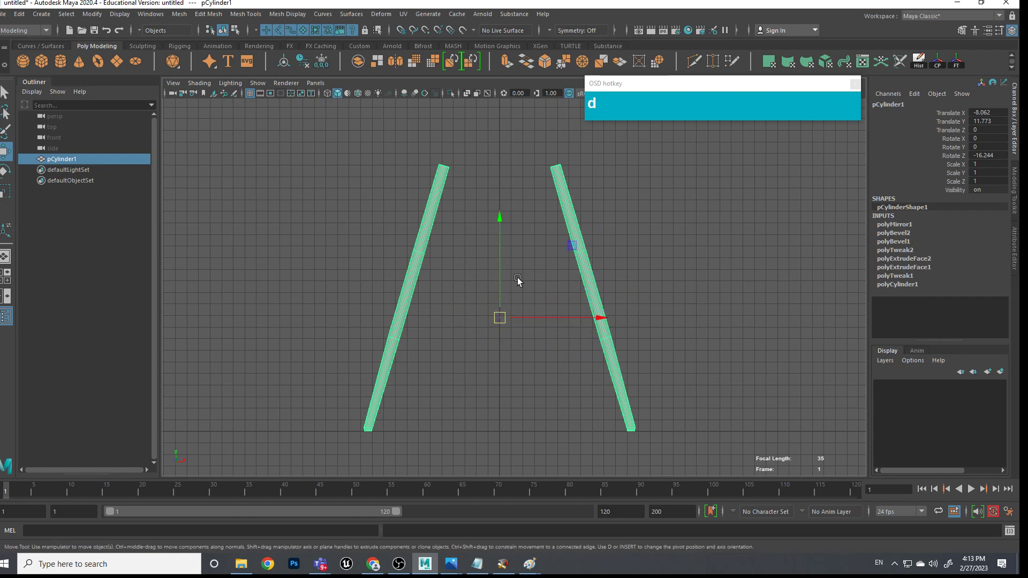
In the top view, set the Rotate tool's axis orientation to World for the leg pair
{"action": "key", "text": "space"}
{"action": "left_click_drag", "start_coordinate": [535, 284], "coordinate": [499, 285]}
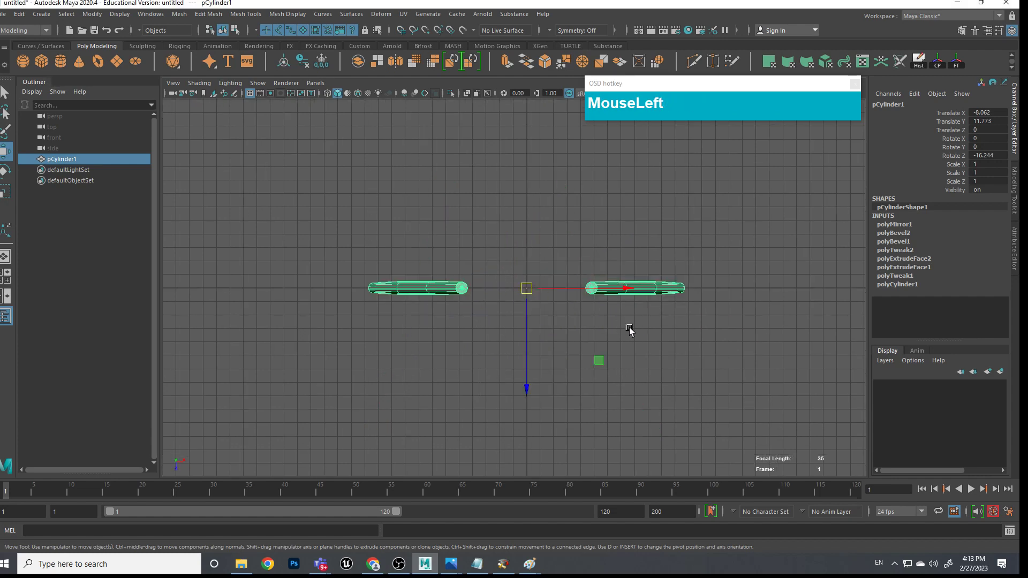
{"action": "key", "text": "e"}
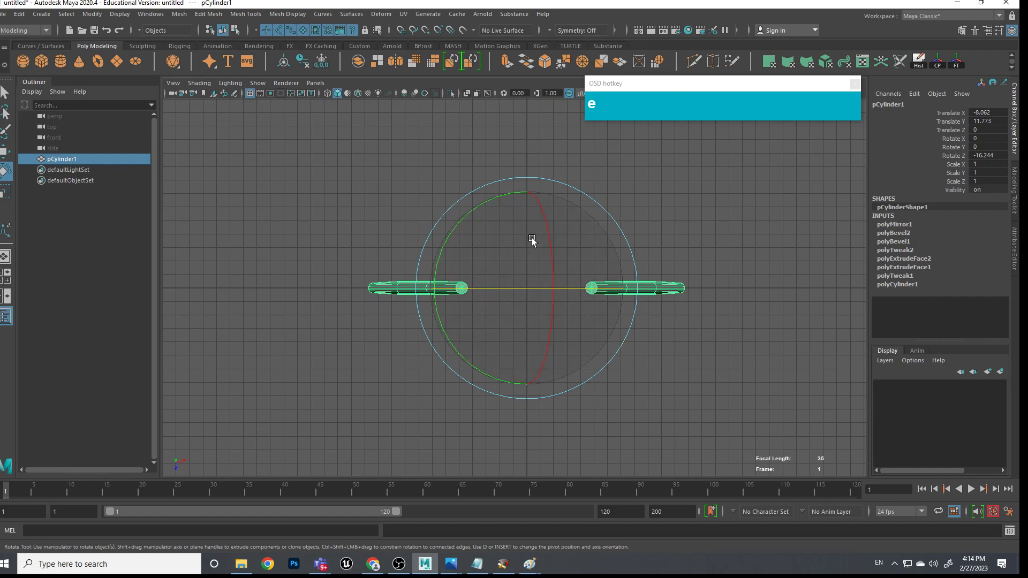
{"action": "double_click", "coordinate": [3, 173]}
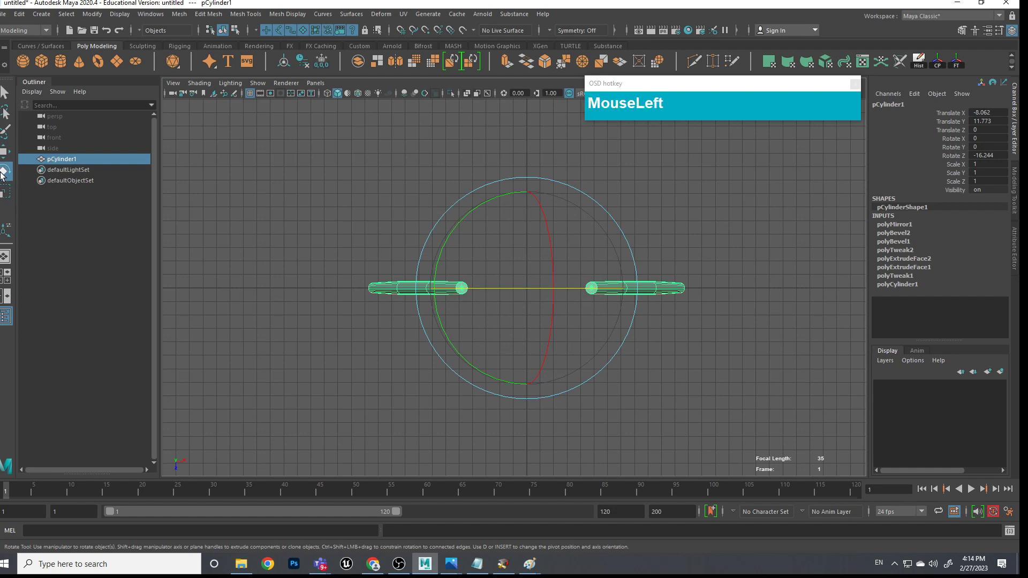
{"action": "left_click", "coordinate": [153, 153]}
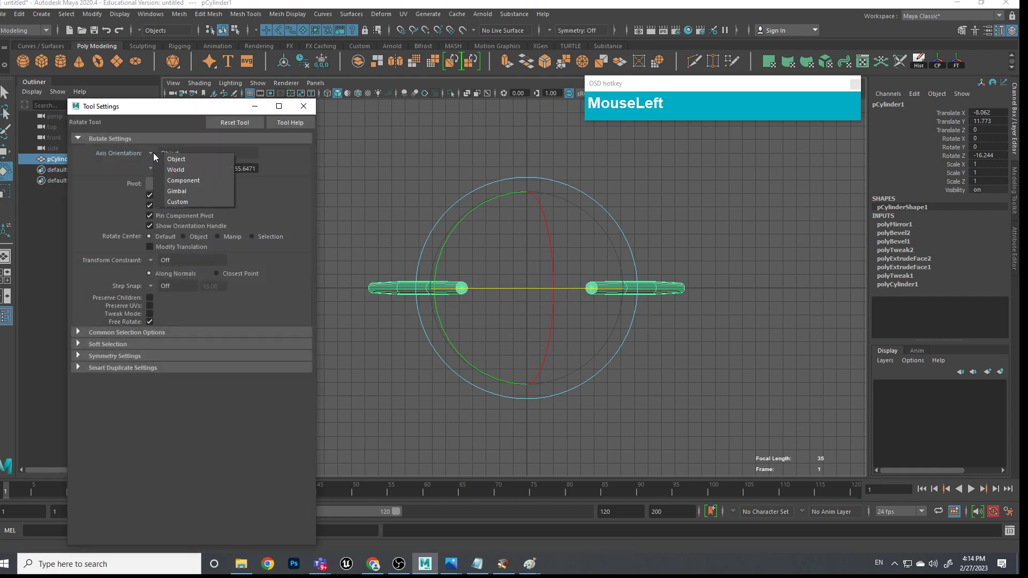
{"action": "left_click", "coordinate": [177, 169]}
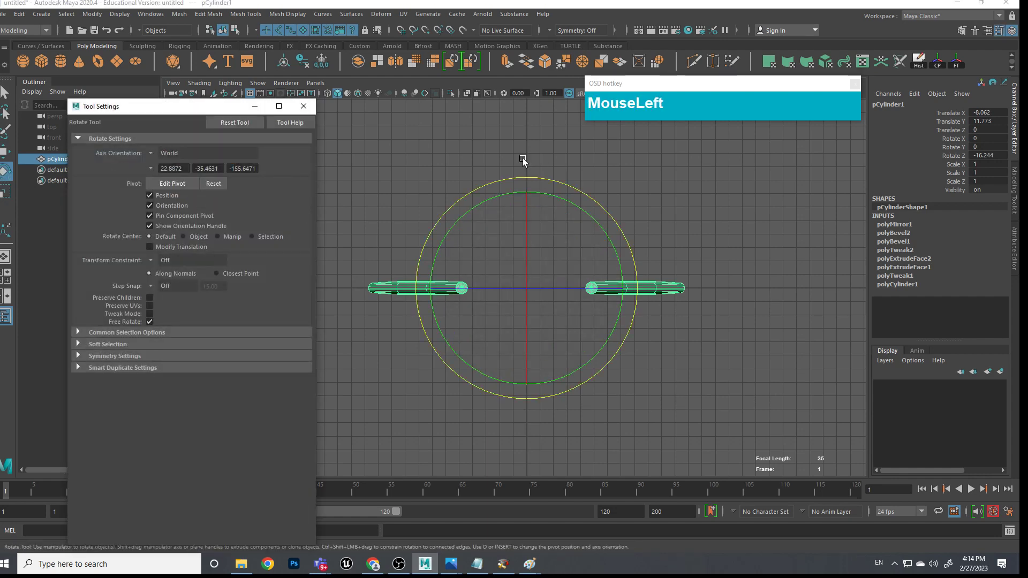
{"action": "left_click", "coordinate": [303, 106]}
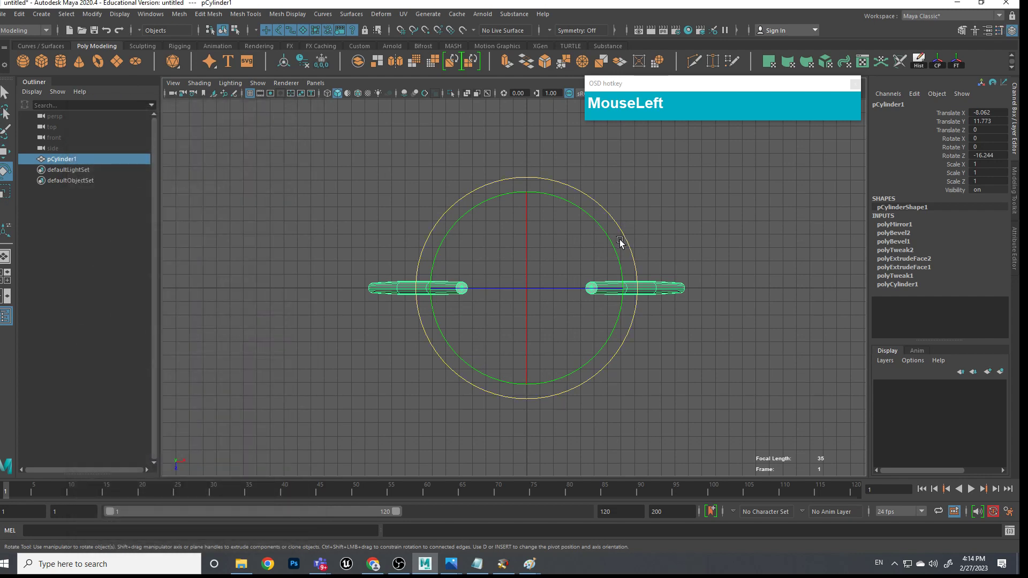
Clone the leg pair by rotating a copy about 90 degrees around the vertical axis, perpendicular to the original
{"action": "key", "text": "shift"}
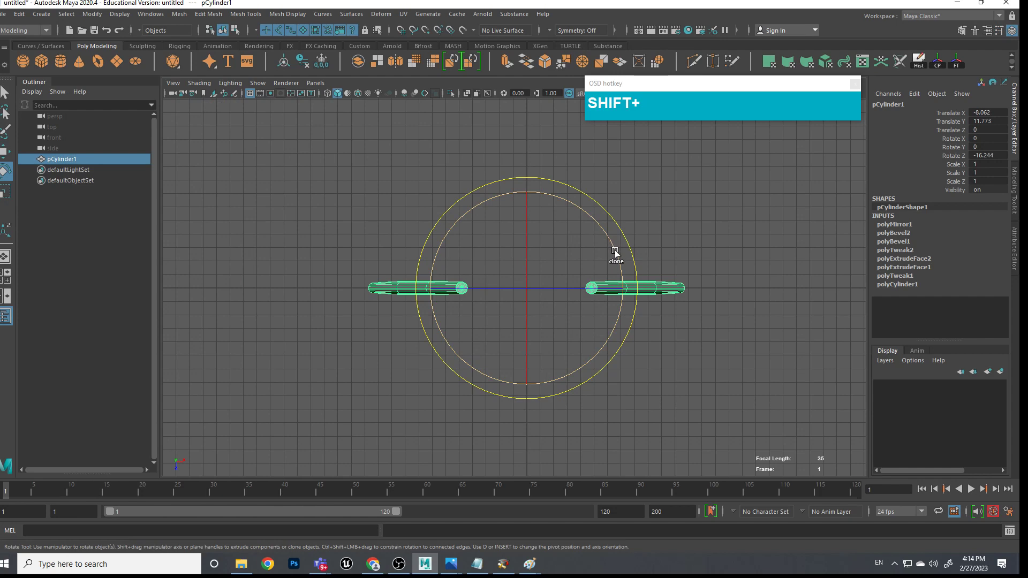
{"action": "mouse_move", "coordinate": [615, 251]}
{"action": "left_mouse_down", "text": "shift"}
{"action": "mouse_move", "coordinate": [554, 190]}
{"action": "mouse_move", "coordinate": [469, 153]}
{"action": "left_mouse_up", "text": "shift"}
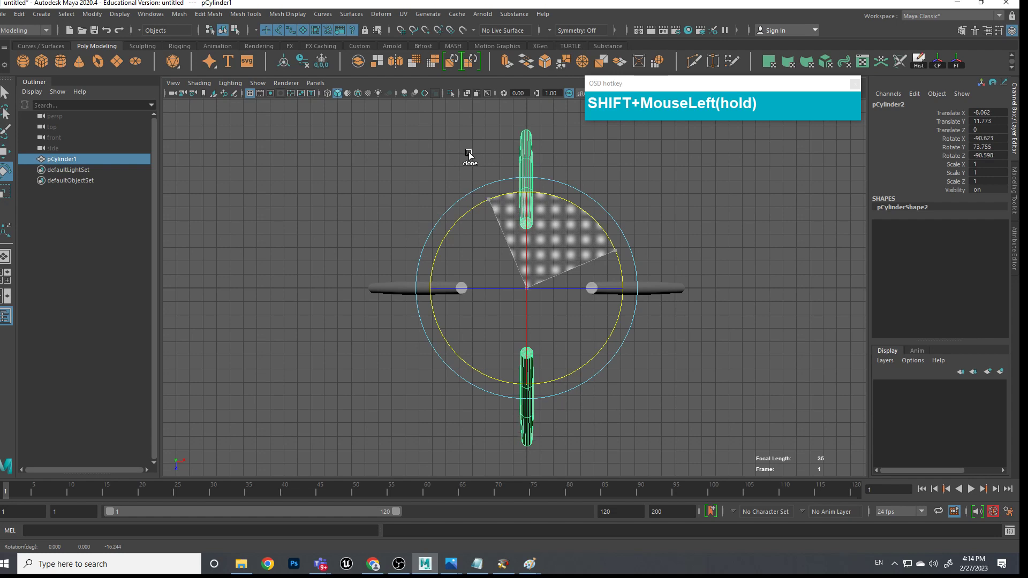
{"action": "left_click_drag", "start_coordinate": [469, 153], "coordinate": [468, 152], "text": "shift"}
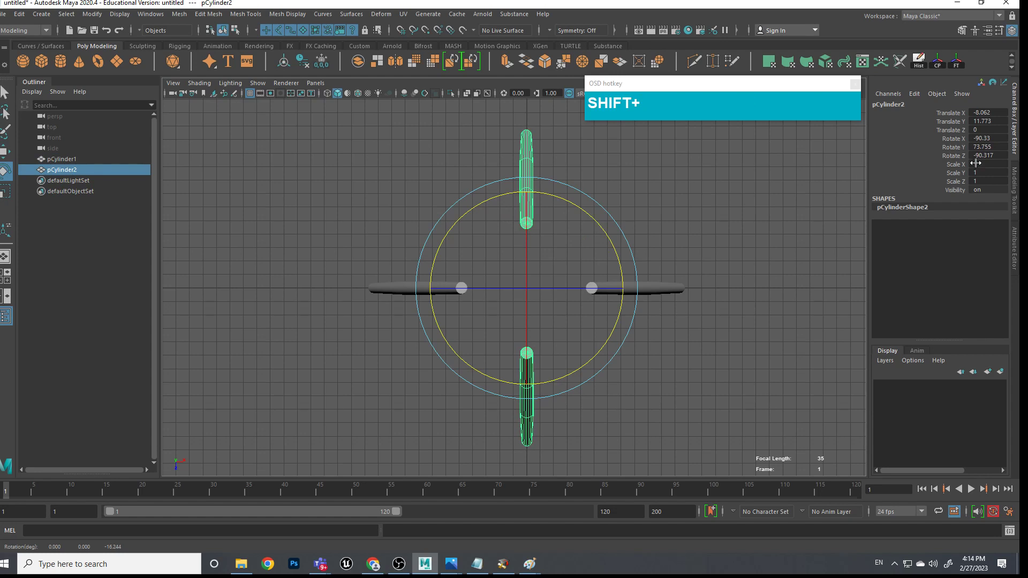
Set the cloned pair's Rotate X to -90 and Rotate Z to -90, and deselect it
{"action": "left_click", "coordinate": [995, 137]}
{"action": "type", "text": "-90"}
{"action": "left_click", "coordinate": [993, 156]}
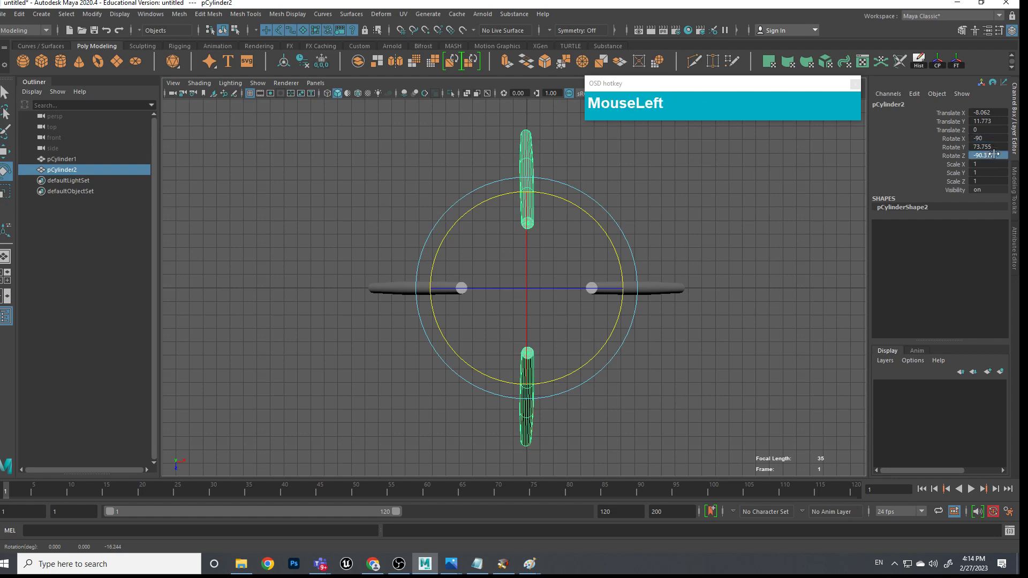
{"action": "type", "text": "-9"}
{"action": "key", "text": "Return"}
{"action": "left_click", "coordinate": [701, 408]}
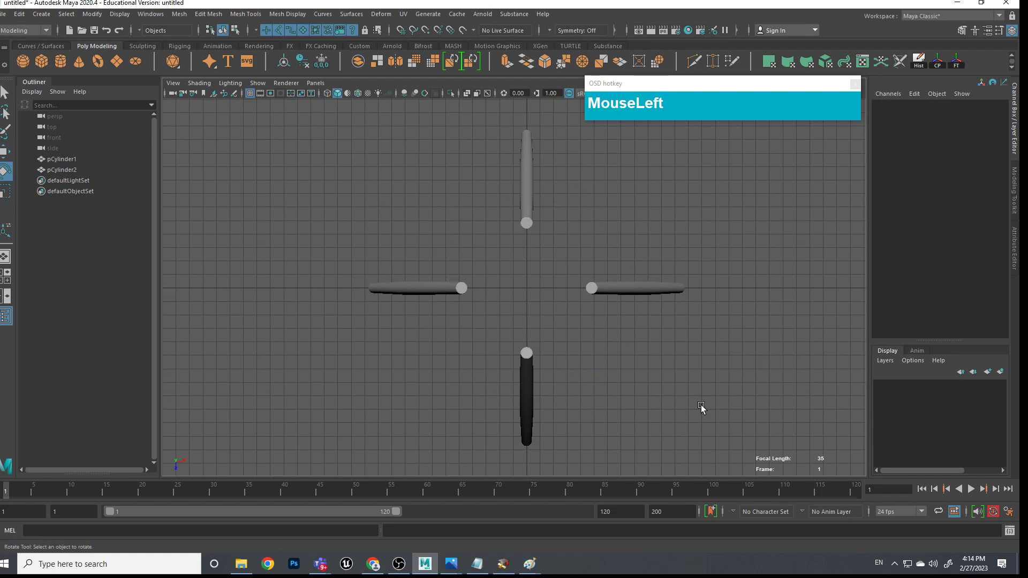
View the four legs in perspective and compare them with the Farnham Side Chair reference picture in Paint, then return to Maya
{"action": "key", "text": "space"}
{"action": "left_click_drag", "start_coordinate": [573, 347], "coordinate": [571, 316]}
{"action": "left_click_drag", "start_coordinate": [570, 321], "coordinate": [554, 387], "text": "alt"}
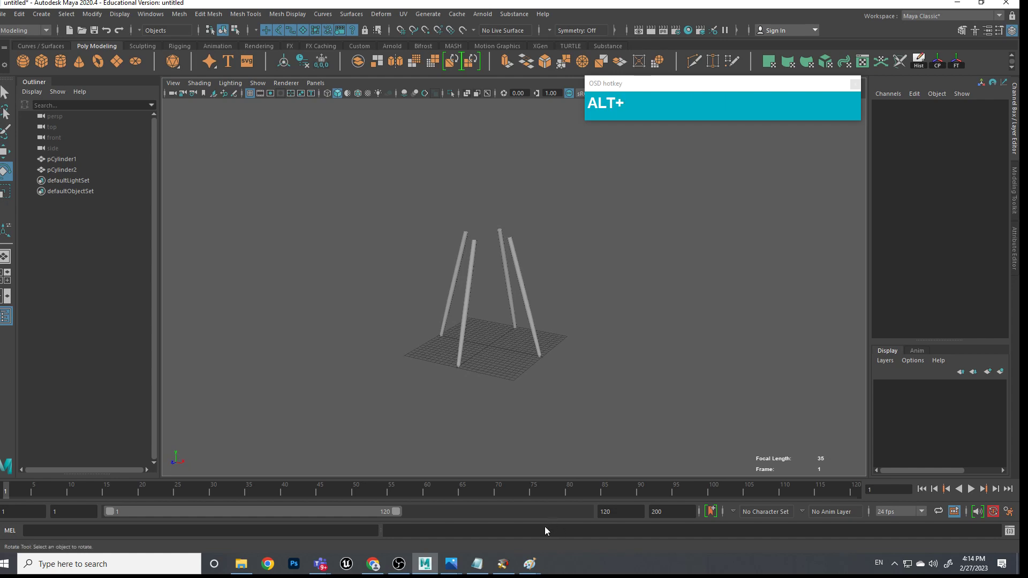
{"action": "left_click", "coordinate": [530, 565]}
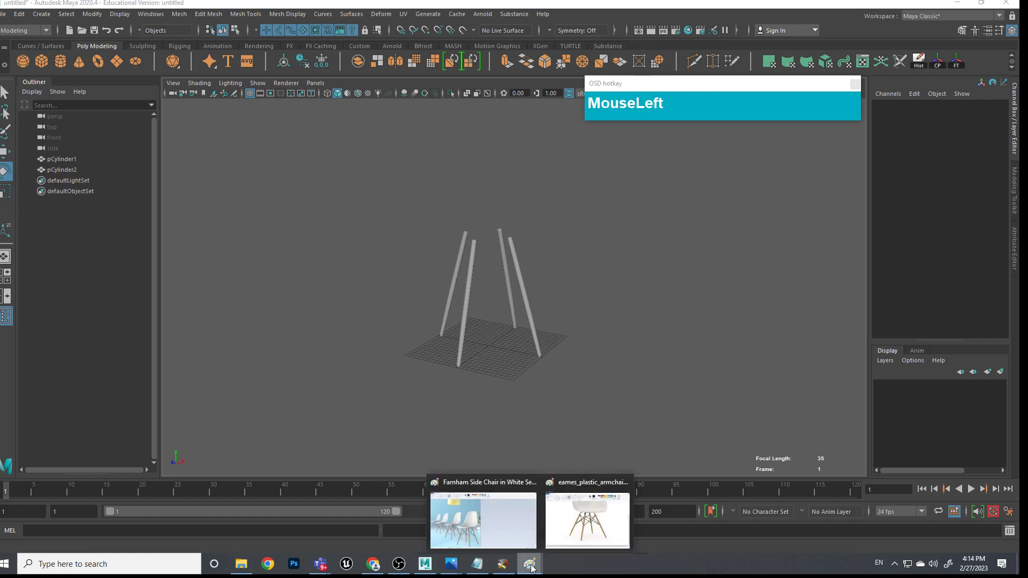
{"action": "left_click", "coordinate": [512, 538]}
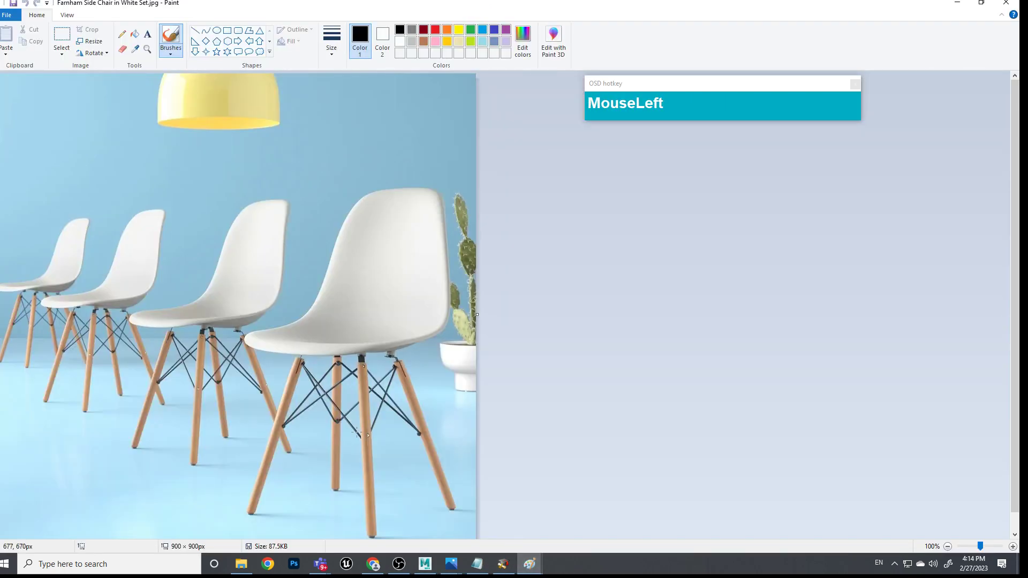
{"action": "key", "text": "Escape"}
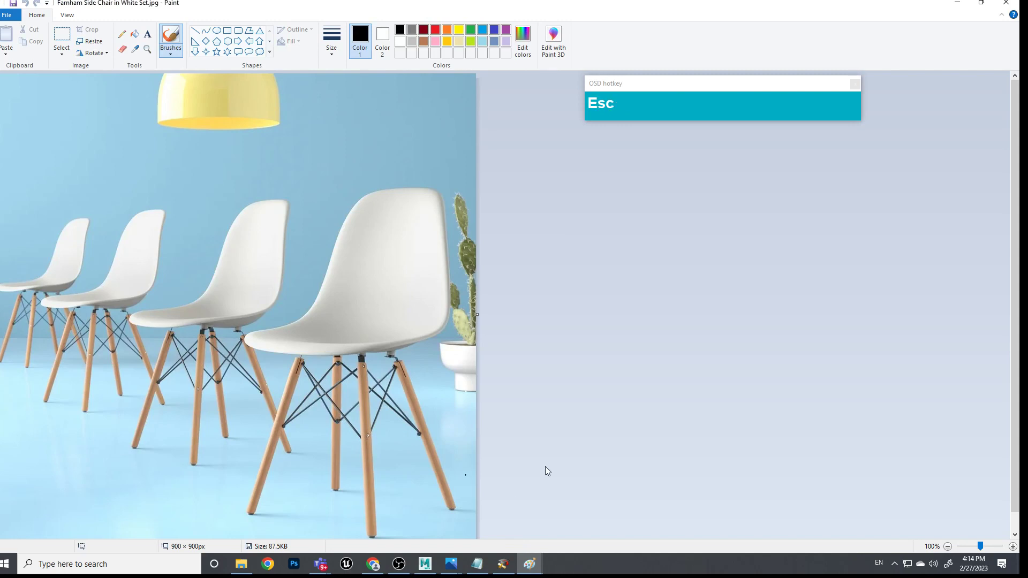
{"action": "left_click", "coordinate": [957, 3]}
{"action": "scroll", "coordinate": [552, 354], "scroll_direction": "up", "scroll_amount": 3}
{"action": "left_click_drag", "start_coordinate": [601, 396], "coordinate": [509, 289], "text": "alt"}
{"action": "middle_click_drag", "start_coordinate": [509, 289], "coordinate": [525, 273], "text": "alt"}
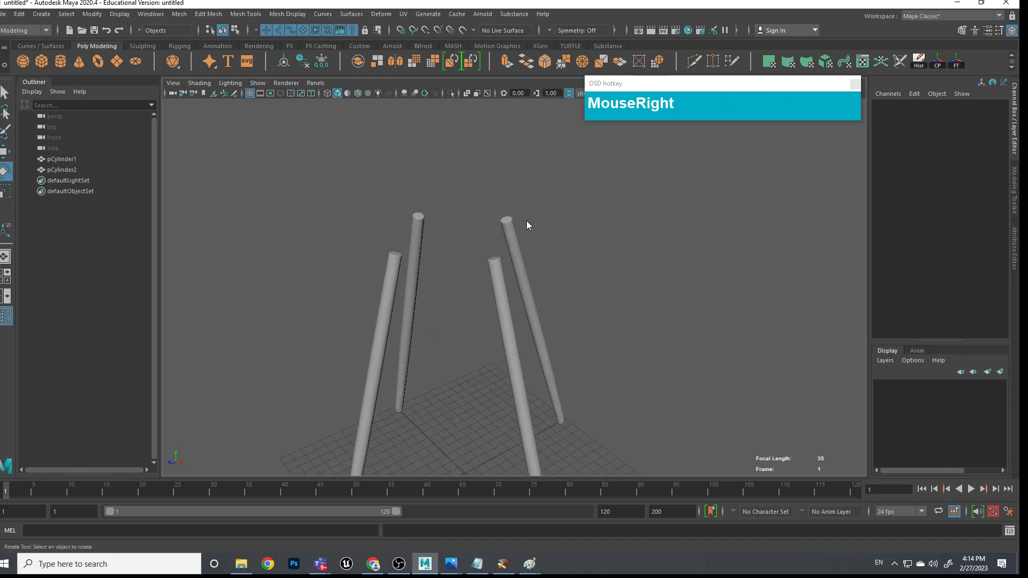
{"action": "right_click_drag", "start_coordinate": [515, 237], "coordinate": [492, 241]}
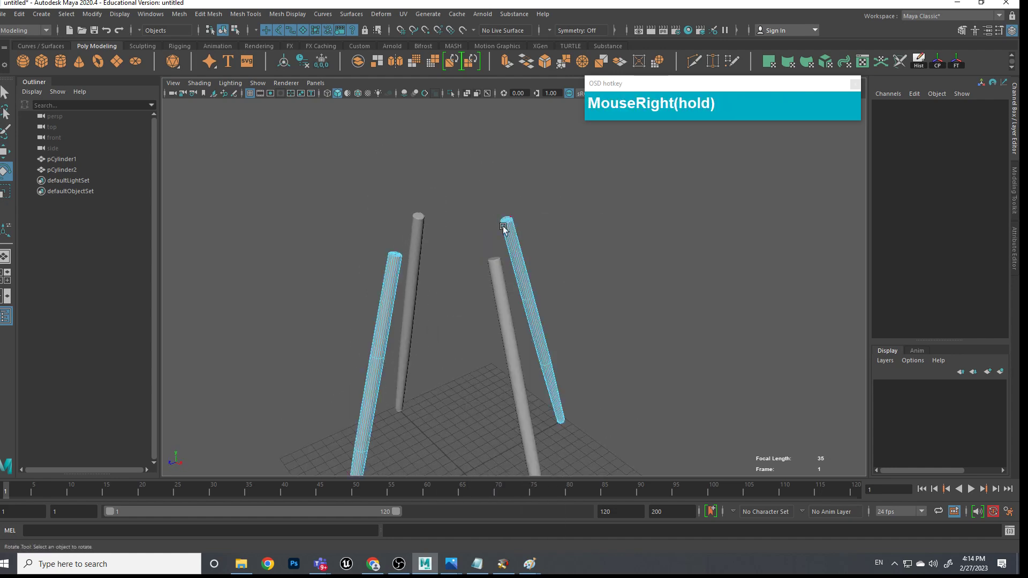
{"action": "left_click_drag", "start_coordinate": [468, 294], "coordinate": [520, 297], "text": "alt"}
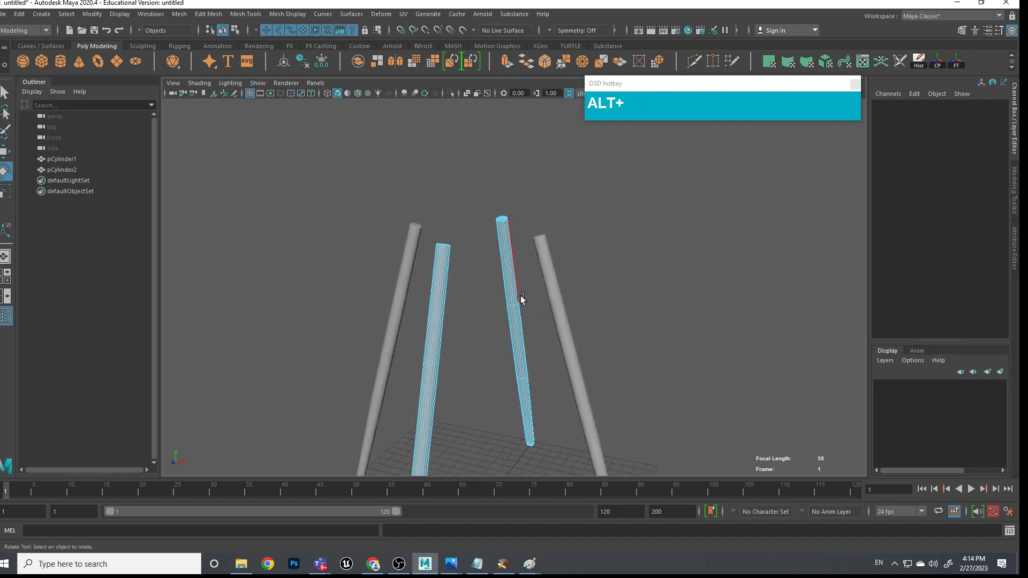
{"action": "right_click_drag", "start_coordinate": [506, 251], "coordinate": [506, 222]}
{"action": "left_click_drag", "start_coordinate": [509, 230], "coordinate": [563, 284], "text": "alt"}
{"action": "scroll", "coordinate": [557, 294], "scroll_direction": "down", "scroll_amount": 3}
{"action": "middle_click_drag", "start_coordinate": [551, 305], "coordinate": [557, 280], "text": "alt"}
{"action": "left_click_drag", "start_coordinate": [557, 280], "coordinate": [560, 307], "text": "alt"}
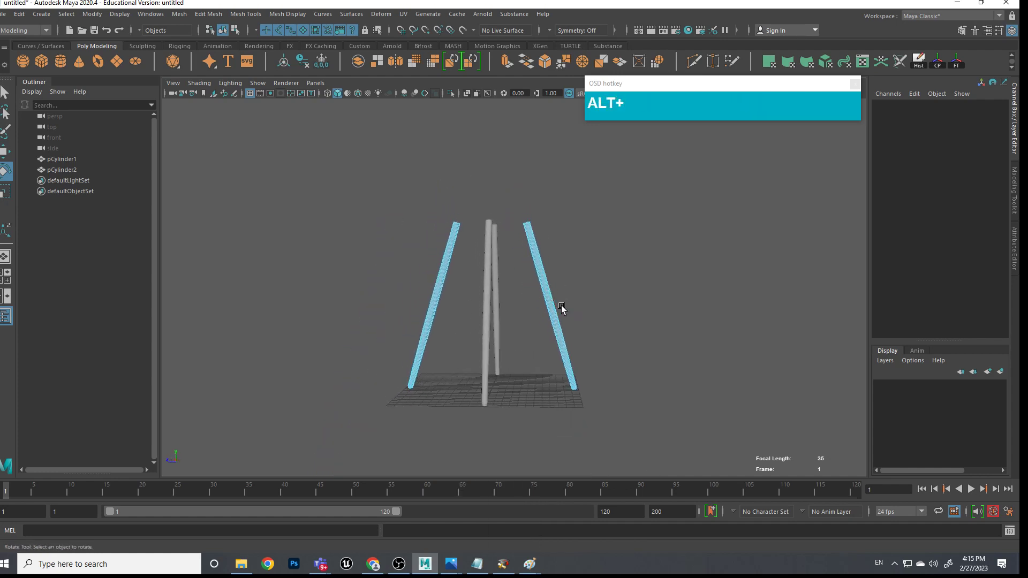
{"action": "scroll", "coordinate": [535, 207], "scroll_direction": "up", "scroll_amount": 3}
{"action": "left_click_drag", "start_coordinate": [523, 264], "coordinate": [512, 243], "text": "alt"}
{"action": "right_click_drag", "start_coordinate": [511, 239], "coordinate": [517, 216]}
{"action": "left_click", "coordinate": [534, 269]}
Select both leg pairs and combine them into a single mesh
{"action": "key", "text": "q"}
{"action": "left_click", "coordinate": [524, 279]}
{"action": "left_click", "coordinate": [516, 221], "text": "shift"}
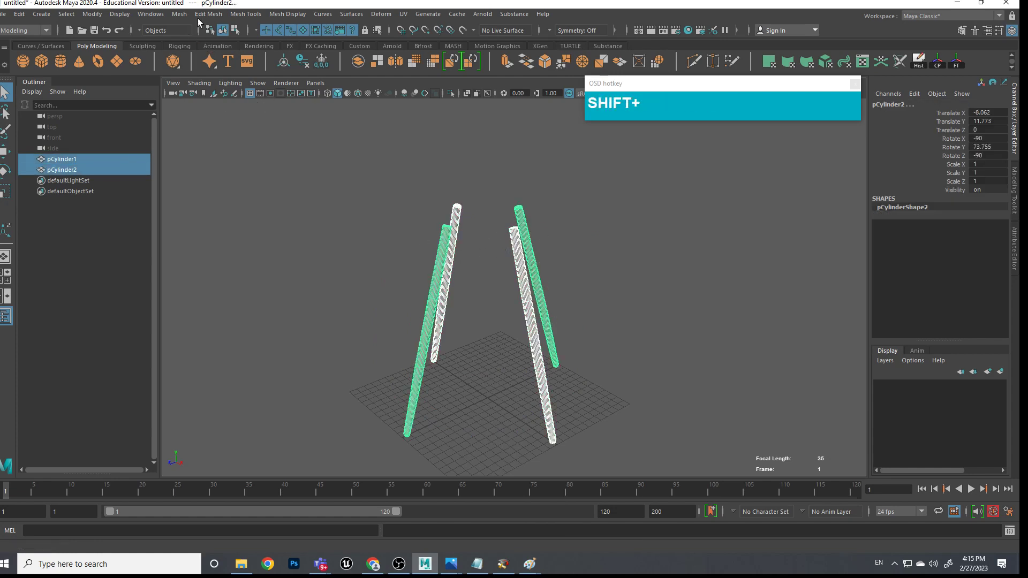
{"action": "left_click", "coordinate": [179, 14]}
{"action": "left_click", "coordinate": [207, 51]}
In the front view, lower the top-end vertices of all four legs straight down to about Y 19.6
{"action": "left_click_drag", "start_coordinate": [483, 252], "coordinate": [530, 217], "text": "alt"}
{"action": "right_click_drag", "start_coordinate": [531, 216], "coordinate": [477, 216]}
{"action": "left_click_drag", "start_coordinate": [398, 156], "coordinate": [588, 234]}
{"action": "middle_click_drag", "start_coordinate": [588, 234], "coordinate": [581, 262], "text": "alt"}
{"action": "key", "text": "space"}
{"action": "left_click_drag", "start_coordinate": [581, 263], "coordinate": [583, 299]}
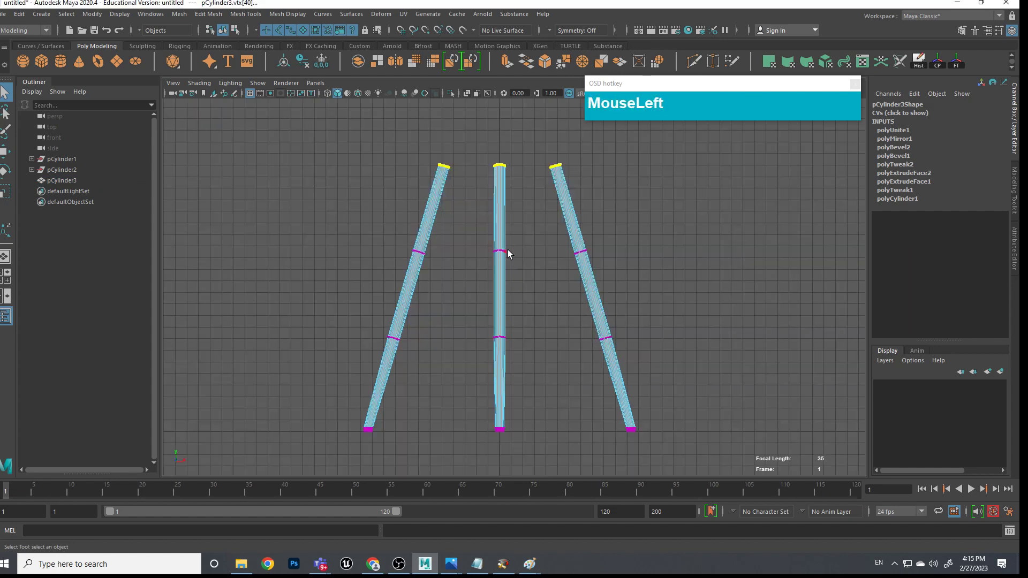
{"action": "key", "text": "w"}
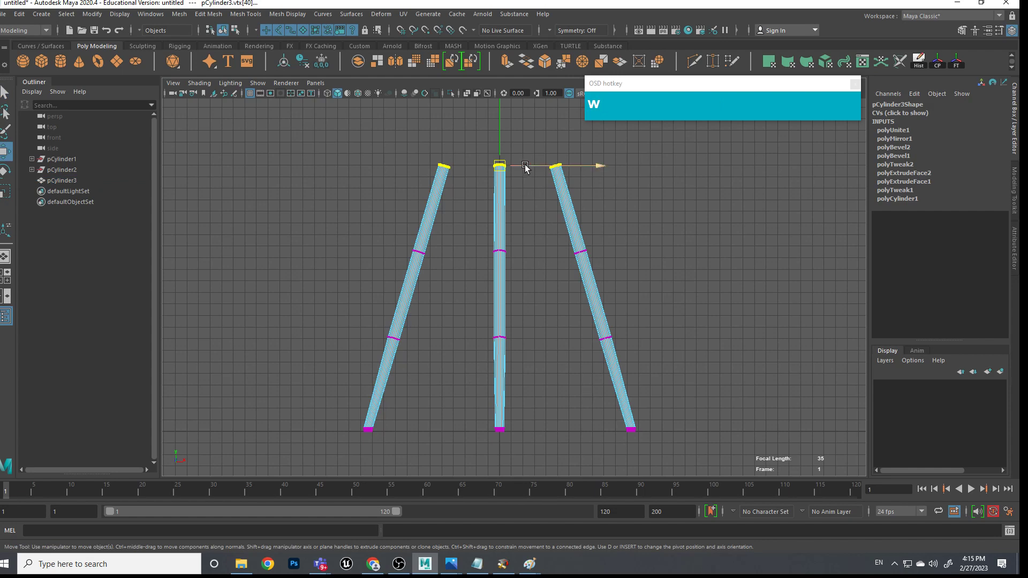
{"action": "left_click_drag", "start_coordinate": [498, 115], "coordinate": [496, 154]}
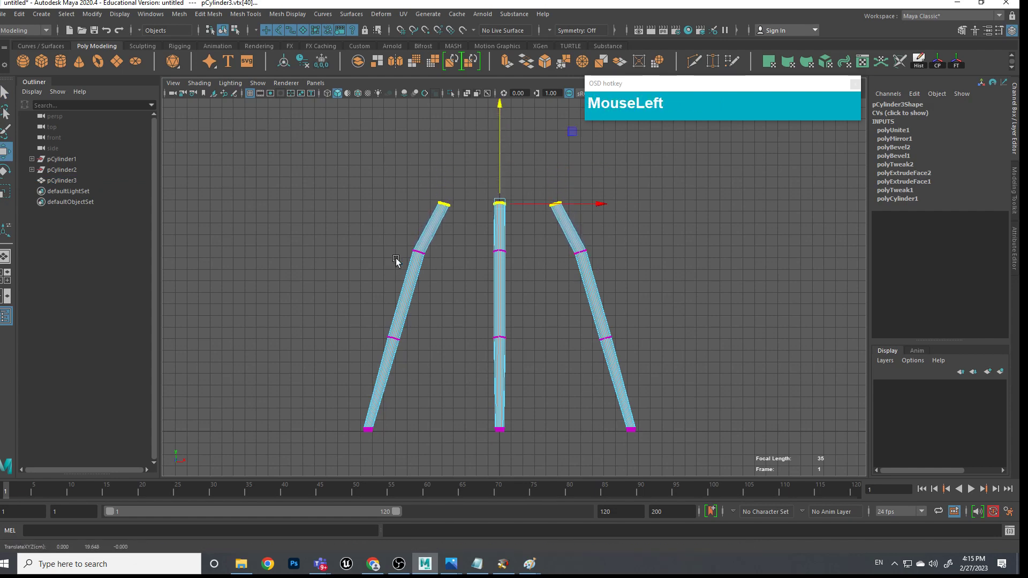
Lower the two intermediate vertex rings to straighten the shortened legs, placing the upper ring at about Y 13.2
{"action": "left_click_drag", "start_coordinate": [339, 213], "coordinate": [625, 284]}
{"action": "left_click_drag", "start_coordinate": [498, 167], "coordinate": [498, 185]}
{"action": "left_click_drag", "start_coordinate": [332, 299], "coordinate": [679, 365]}
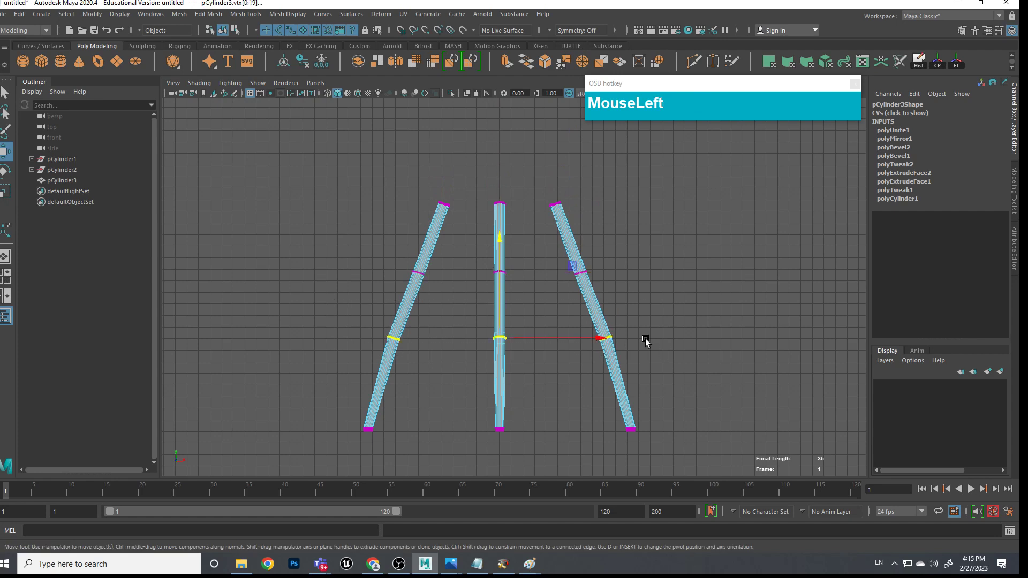
{"action": "left_click_drag", "start_coordinate": [500, 230], "coordinate": [500, 245]}
{"action": "left_click_drag", "start_coordinate": [384, 239], "coordinate": [613, 286]}
{"action": "left_click_drag", "start_coordinate": [496, 222], "coordinate": [500, 226]}
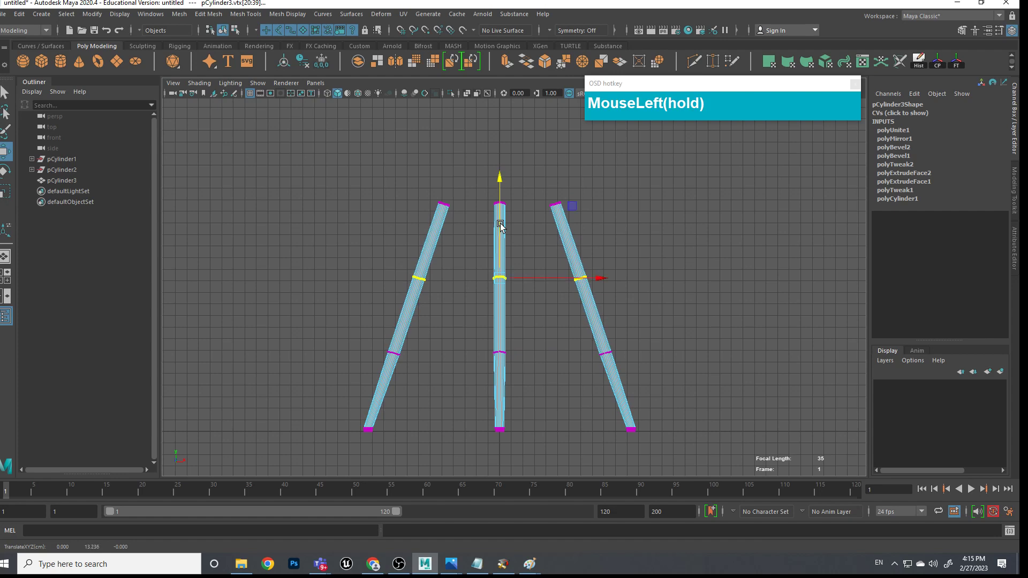
{"action": "left_click", "coordinate": [637, 242]}
Return the combined legs to object mode in the perspective view and inspect the base from above
{"action": "key", "text": "space"}
{"action": "left_click", "coordinate": [640, 252]}
{"action": "left_click_drag", "start_coordinate": [640, 251], "coordinate": [634, 282], "text": "alt"}
{"action": "left_click_drag", "start_coordinate": [565, 307], "coordinate": [518, 288], "text": "alt"}
{"action": "right_click", "coordinate": [528, 268]}
{"action": "left_click", "coordinate": [599, 244]}
{"action": "left_click_drag", "start_coordinate": [599, 243], "coordinate": [618, 334], "text": "alt"}
{"action": "mouse_move", "coordinate": [570, 364]}
{"action": "left_mouse_down", "text": "alt"}
{"action": "mouse_move", "coordinate": [581, 388]}
{"action": "mouse_move", "coordinate": [560, 377]}
{"action": "left_mouse_up", "text": "alt"}
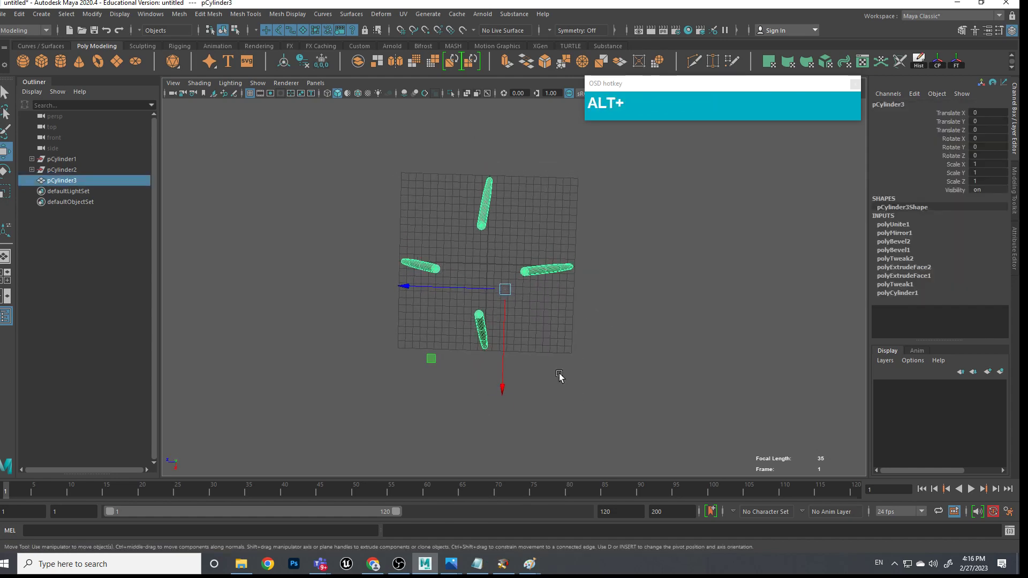
In the top view, rotate the combined legs around the vertical axis, setting Rotate Y to -45
{"action": "left_click_drag", "start_coordinate": [531, 268], "coordinate": [470, 271], "text": "alt"}
{"action": "middle_click_drag", "start_coordinate": [524, 299], "coordinate": [505, 256], "text": "alt"}
{"action": "scroll", "coordinate": [552, 278], "scroll_direction": "down", "scroll_amount": 2}
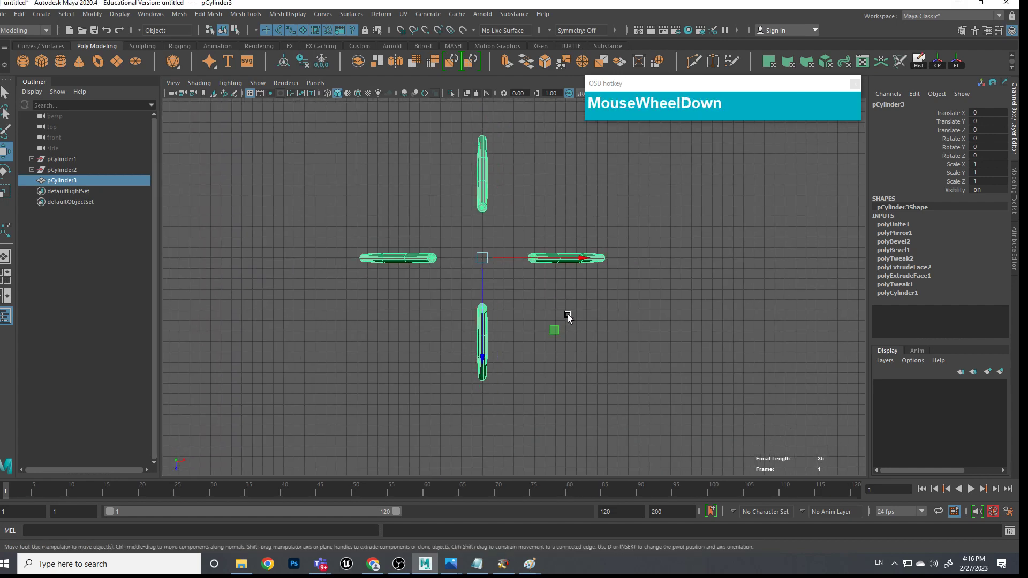
{"action": "key", "text": "e"}
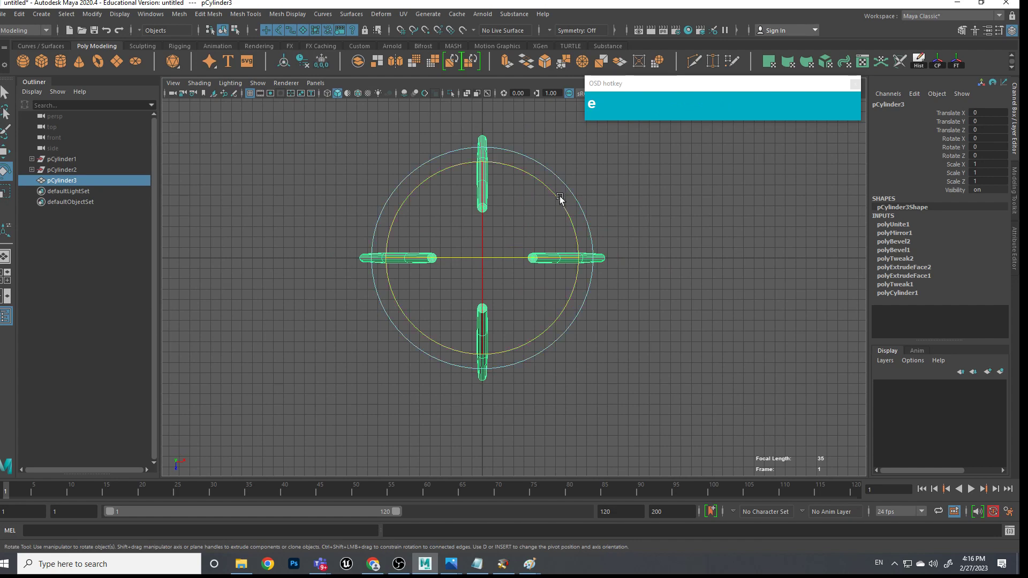
{"action": "left_click_drag", "start_coordinate": [550, 188], "coordinate": [574, 255]}
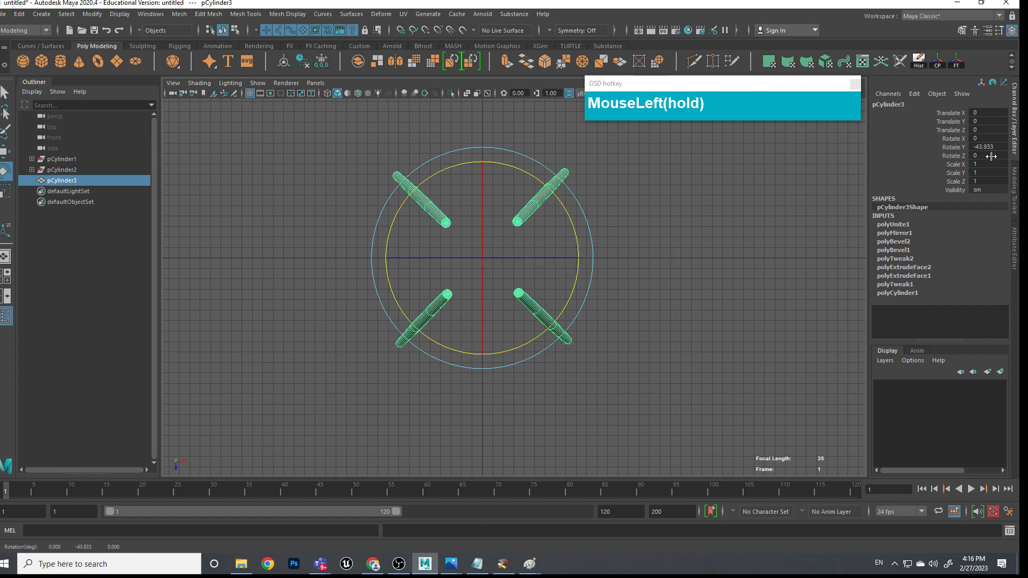
{"action": "left_click", "coordinate": [993, 148]}
{"action": "type", "text": "-45"}
{"action": "key", "text": "Return"}
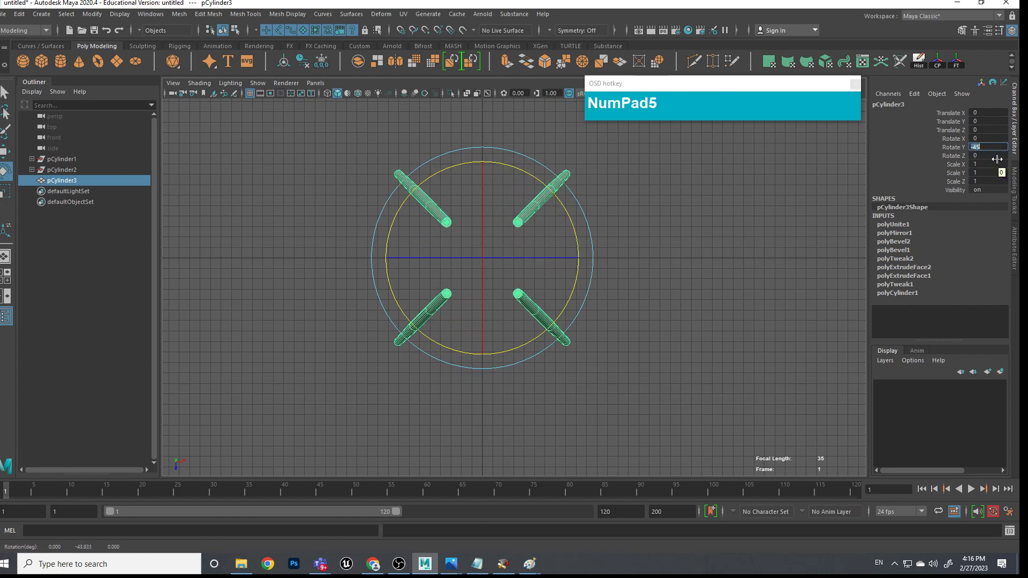
Delete the combined legs' construction history and freeze their transformations
{"action": "left_click", "coordinate": [660, 321]}
{"action": "left_click", "coordinate": [440, 204]}
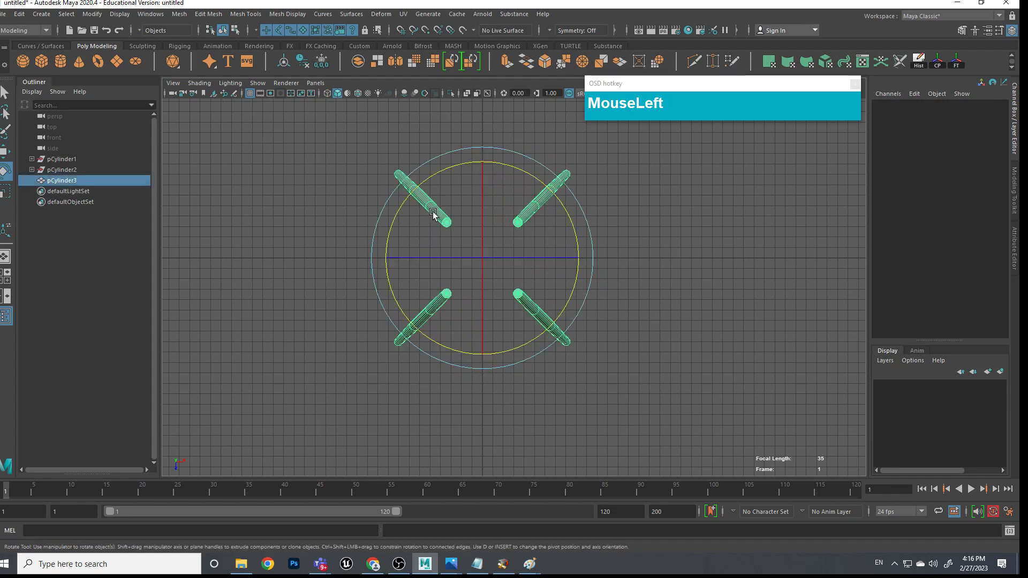
{"action": "left_click", "coordinate": [302, 62]}
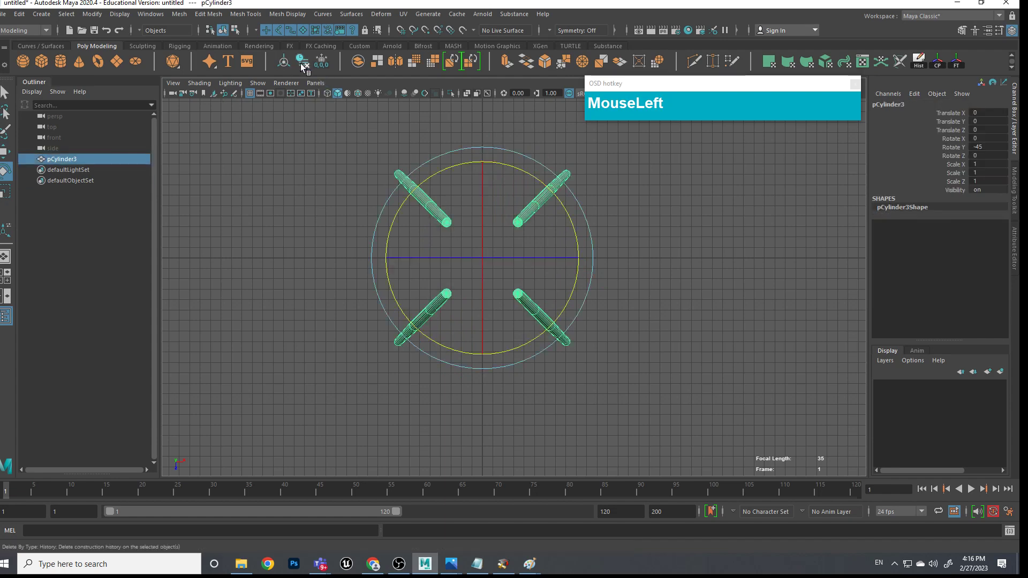
{"action": "left_click", "coordinate": [322, 61]}
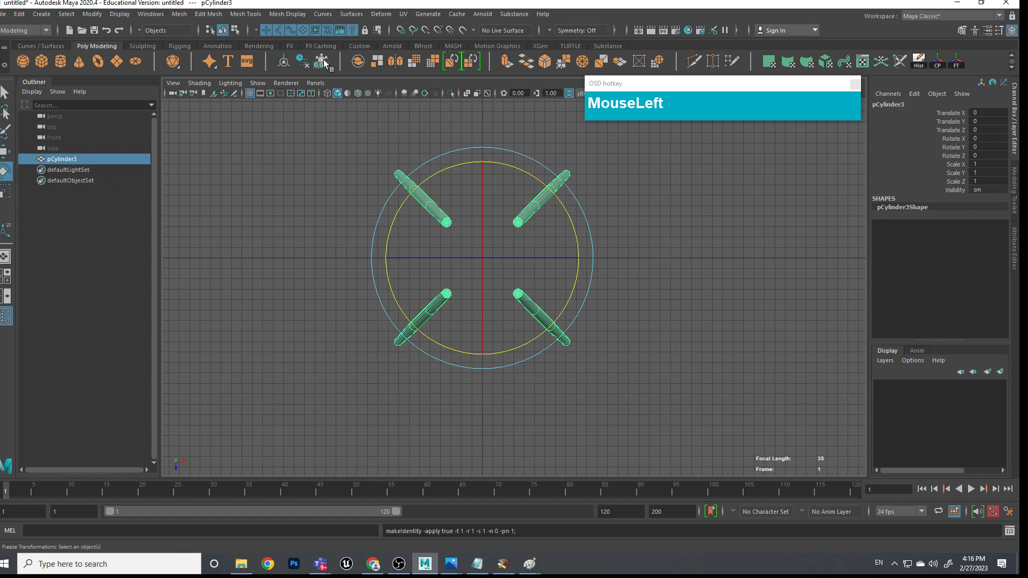
{"action": "left_click", "coordinate": [594, 298]}
{"action": "left_click", "coordinate": [535, 210]}
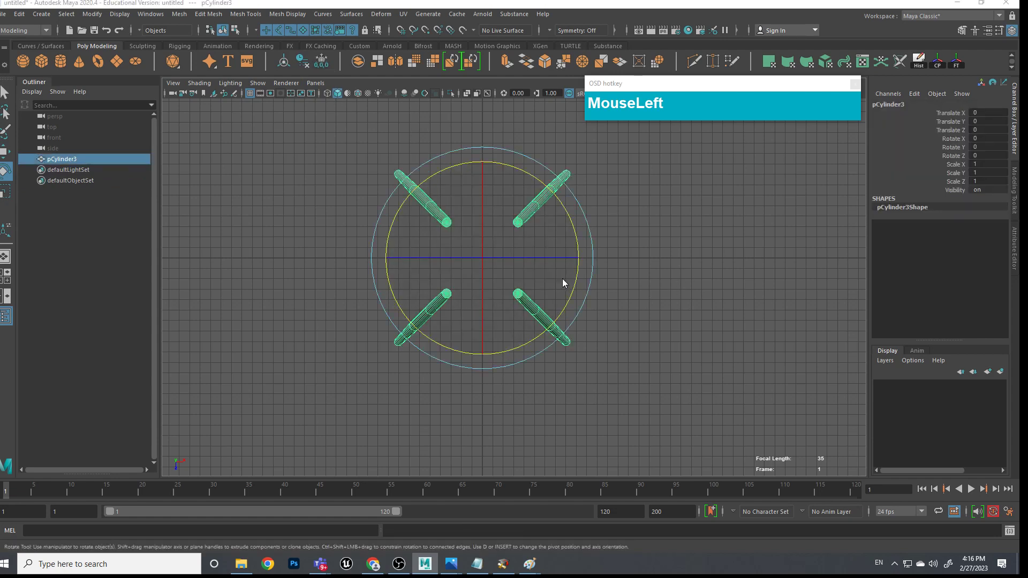
{"action": "left_click_drag", "start_coordinate": [552, 246], "coordinate": [656, 281], "text": "alt"}
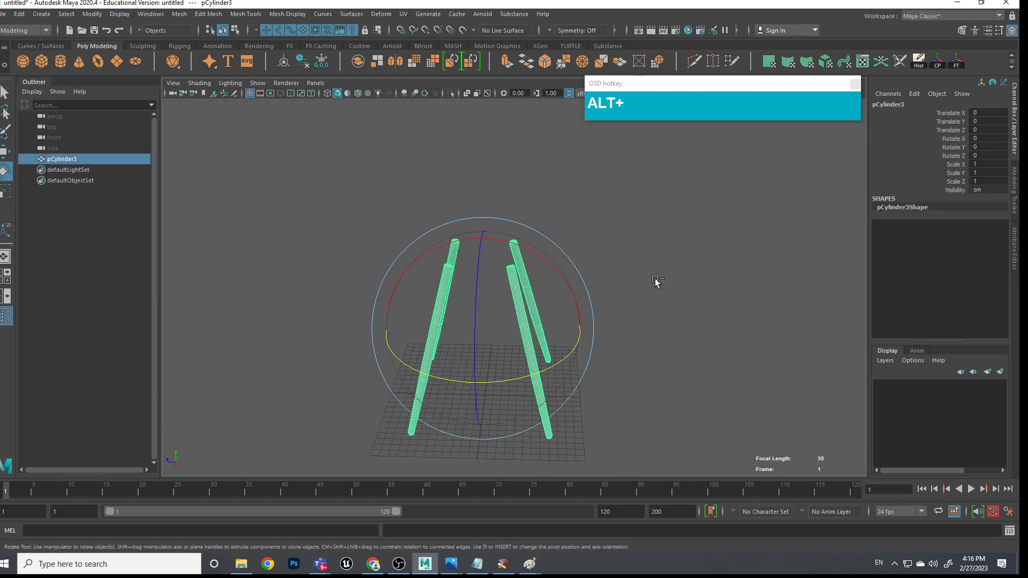
Rename the combined legs object to Chair_Legs
{"action": "double_click", "coordinate": [67, 159]}
{"action": "type", "text": "Cha"}
{"action": "key", "text": "BackSpace"}
{"action": "key", "text": "BackSpace"}
{"action": "key", "text": "BackSpace"}
{"action": "type", "text": "Chair"}
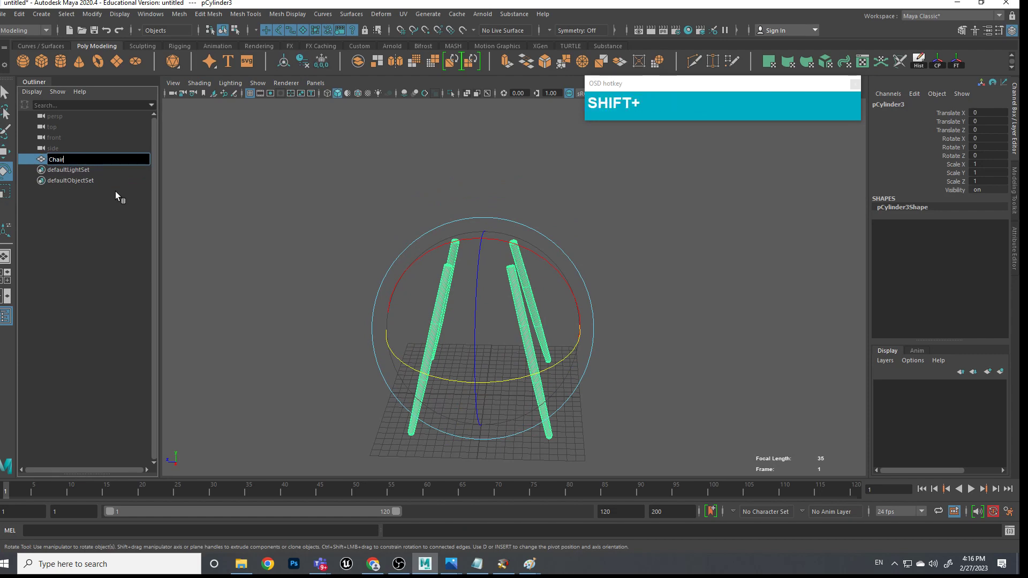
{"action": "type", "text": "_Legs"}
{"action": "key", "text": "Return"}
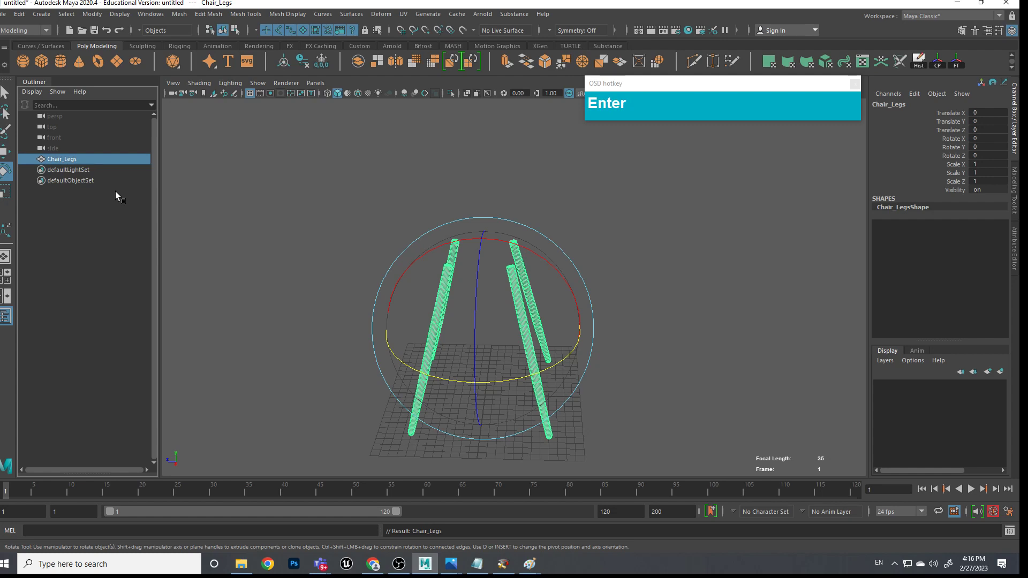
Inspect the four legs, then switch to the Farnham Side Chair photo in Paint and examine the cross-brace rods between the legs up close
{"action": "left_click", "coordinate": [661, 339]}
{"action": "scroll", "coordinate": [661, 340], "scroll_direction": "down", "scroll_amount": 3, "text": "alt"}
{"action": "left_click_drag", "start_coordinate": [661, 340], "coordinate": [569, 367], "text": "alt"}
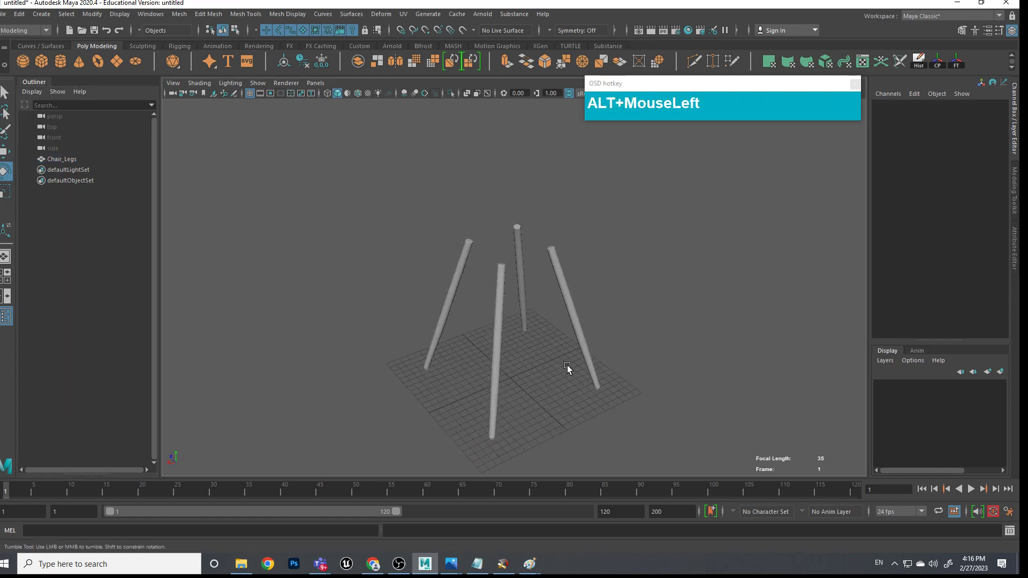
{"action": "scroll", "coordinate": [614, 374], "scroll_direction": "up", "scroll_amount": 5}
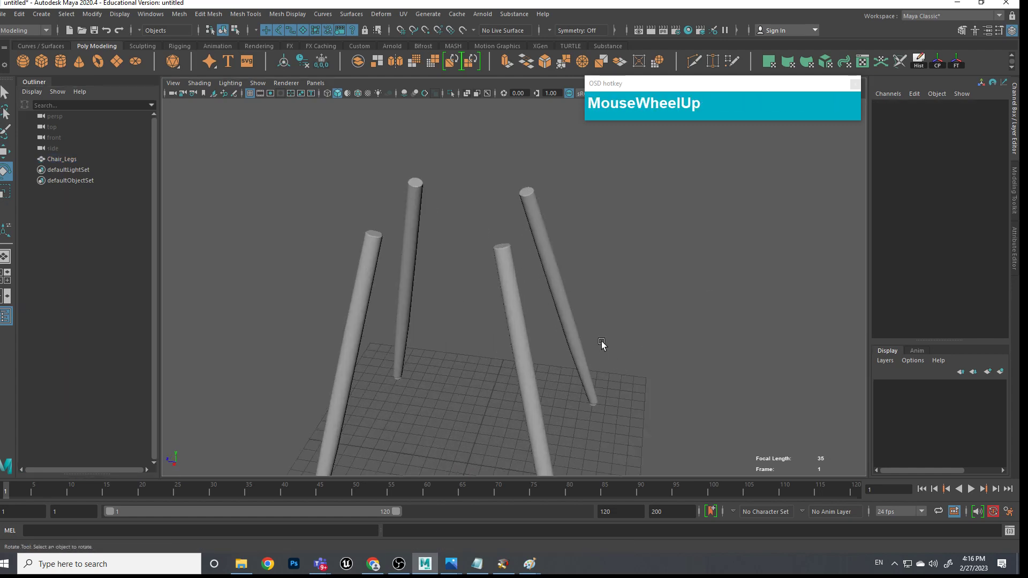
{"action": "scroll", "coordinate": [611, 327], "scroll_direction": "down", "scroll_amount": 3}
{"action": "left_click_drag", "start_coordinate": [610, 339], "coordinate": [608, 354], "text": "alt"}
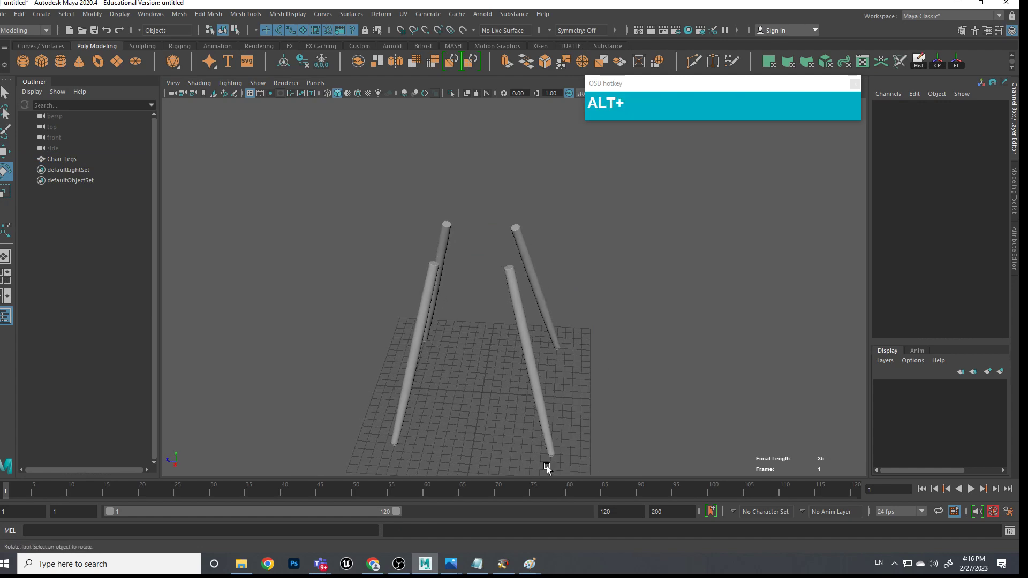
{"action": "mouse_move", "coordinate": [454, 568]}
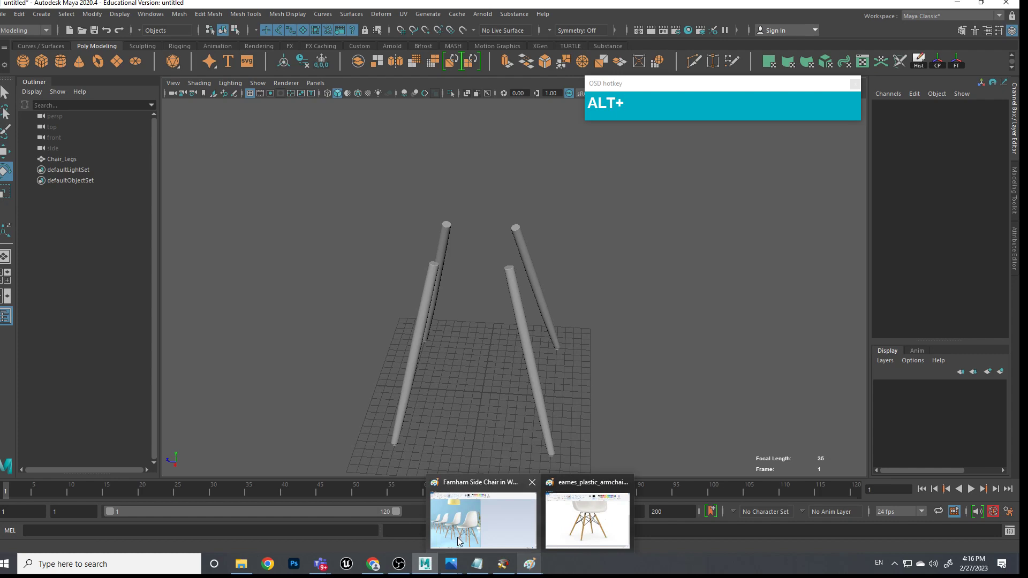
{"action": "left_click", "coordinate": [460, 525]}
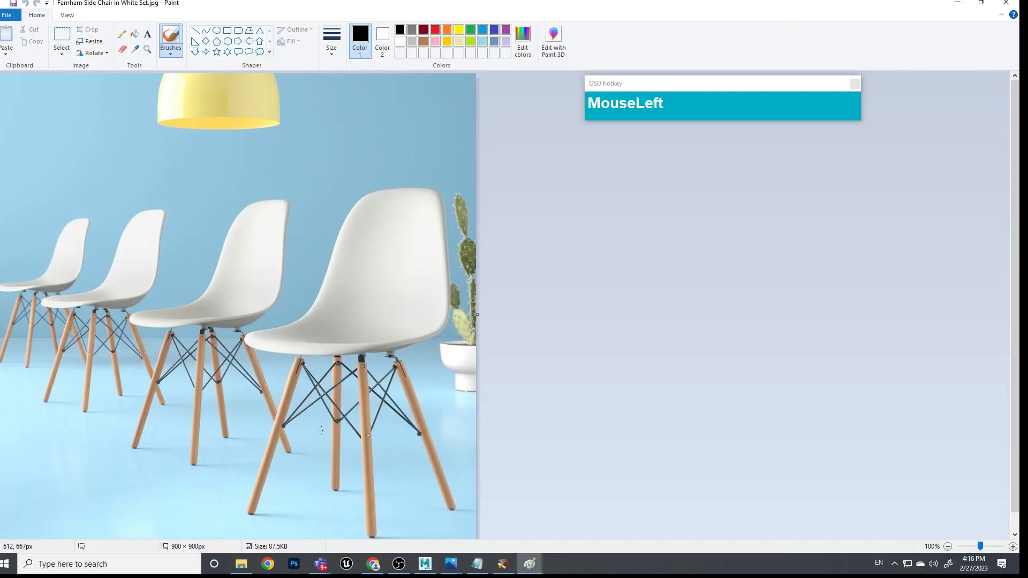
{"action": "key", "text": "ctrl+1"}
{"action": "scroll", "coordinate": [321, 430], "scroll_direction": "up", "scroll_amount": 3}
{"action": "left_click", "coordinate": [395, 189]}
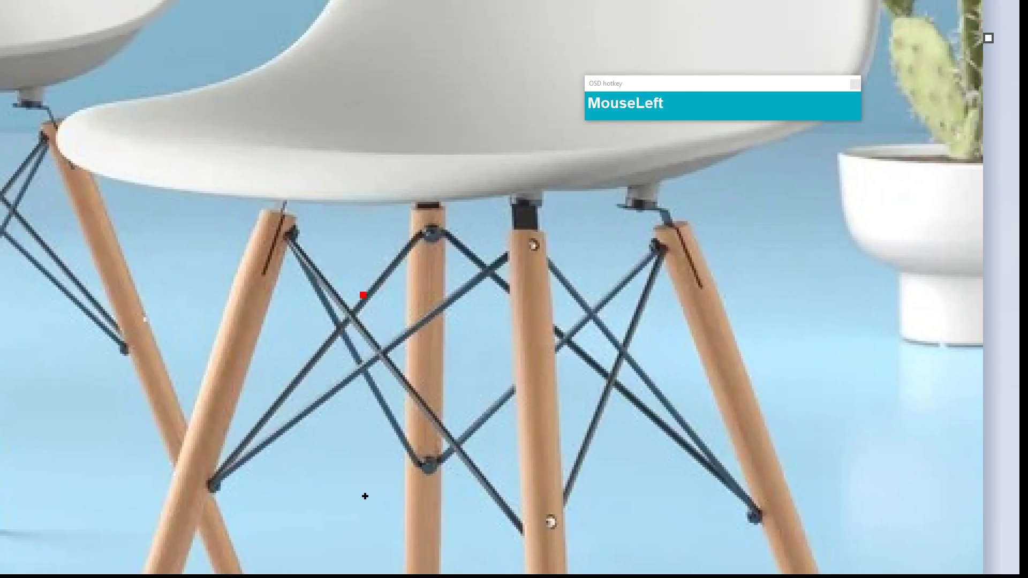
Sketch over the zoomed reference photo the outline of one brace rod with a ring-shaped eyelet at its end, and close the zoomed view
{"action": "left_click_drag", "start_coordinate": [458, 469], "coordinate": [683, 290]}
{"action": "left_click_drag", "start_coordinate": [493, 492], "coordinate": [778, 278]}
{"action": "mouse_move", "coordinate": [681, 294]}
{"action": "left_mouse_down"}
{"action": "mouse_move", "coordinate": [765, 236]}
{"action": "mouse_move", "coordinate": [776, 175]}
{"action": "mouse_move", "coordinate": [826, 244]}
{"action": "left_mouse_up"}
{"action": "mouse_move", "coordinate": [815, 194]}
{"action": "left_mouse_down"}
{"action": "mouse_move", "coordinate": [814, 208]}
{"action": "mouse_move", "coordinate": [825, 206]}
{"action": "left_mouse_up"}
{"action": "left_click", "coordinate": [798, 236]}
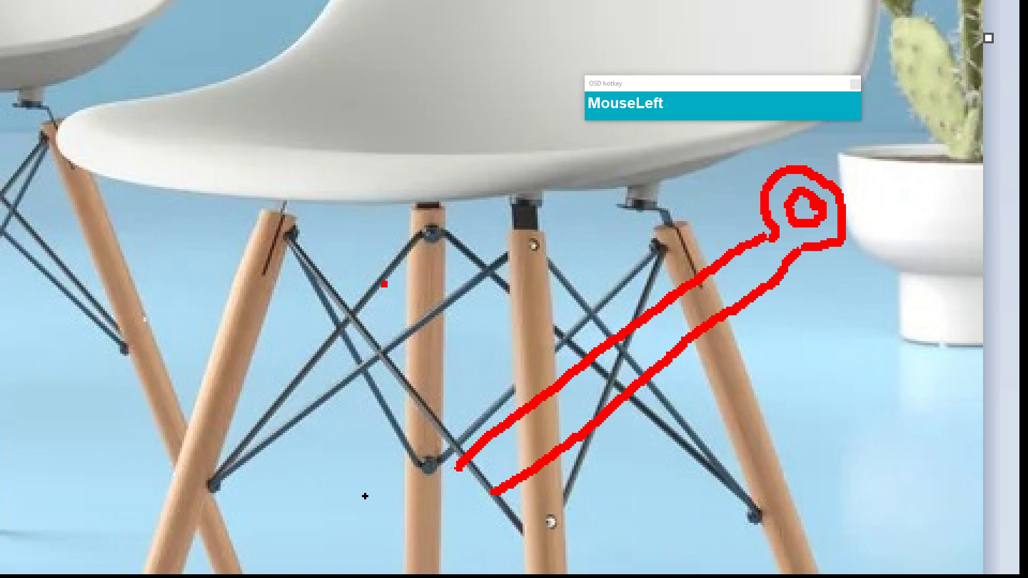
{"action": "key", "text": "Escape"}
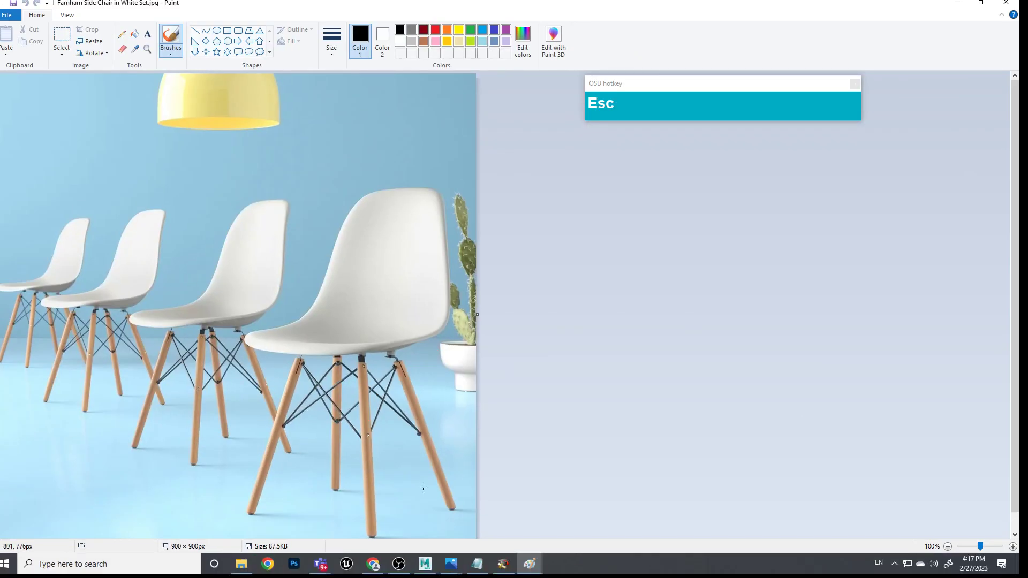
Switch back to Maya, create a polygon cylinder at the grid centre between the legs and set its radius to 0.1
{"action": "left_click", "coordinate": [426, 567]}
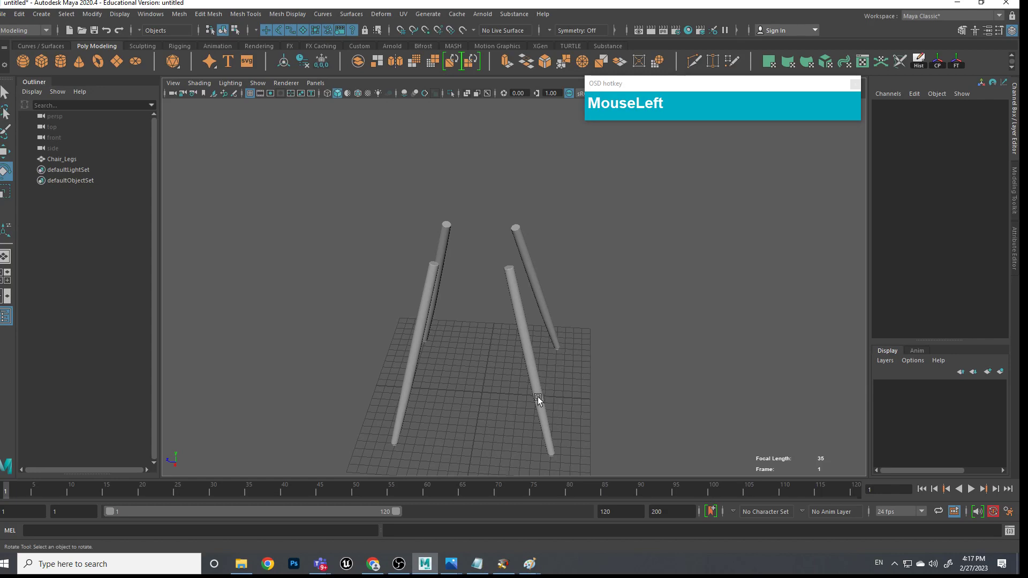
{"action": "left_click_drag", "start_coordinate": [506, 409], "coordinate": [497, 402], "text": "alt"}
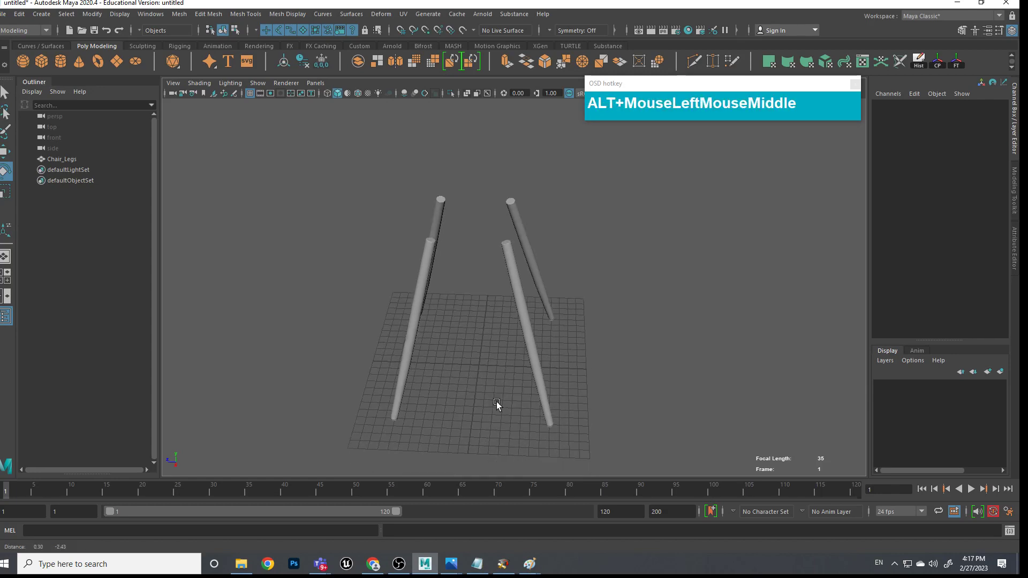
{"action": "scroll", "coordinate": [501, 386], "scroll_direction": "up", "scroll_amount": 3}
{"action": "left_click", "coordinate": [478, 364]}
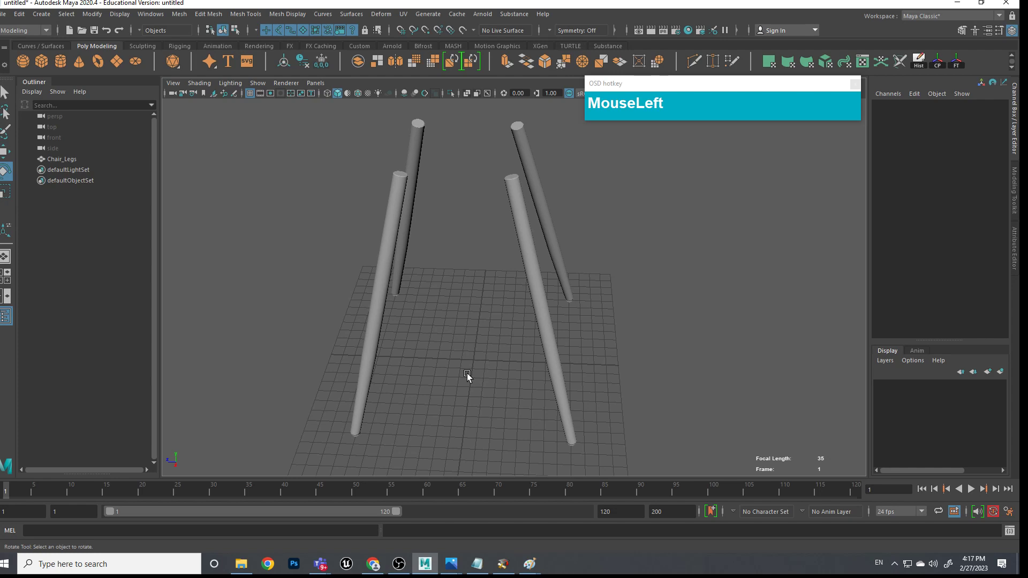
{"action": "right_click_drag", "start_coordinate": [473, 343], "coordinate": [473, 375], "text": "shift"}
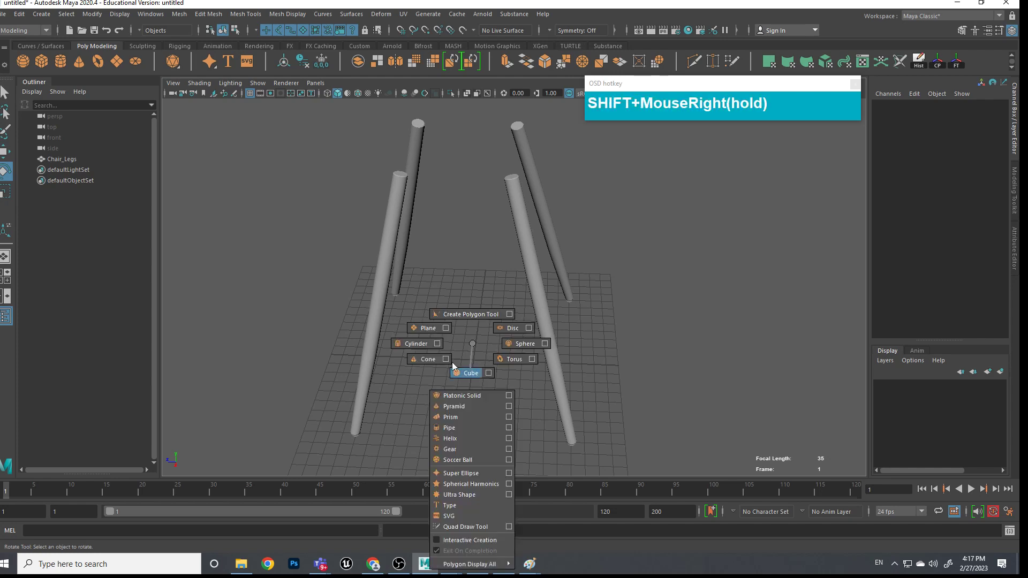
{"action": "right_click_drag", "start_coordinate": [427, 343], "coordinate": [423, 345], "text": "shift"}
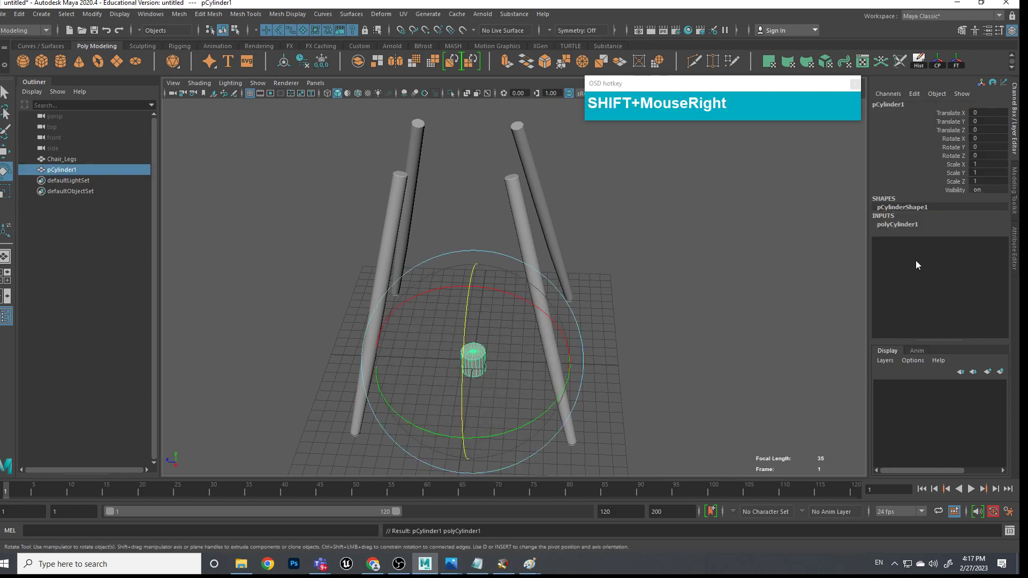
{"action": "key", "text": "r"}
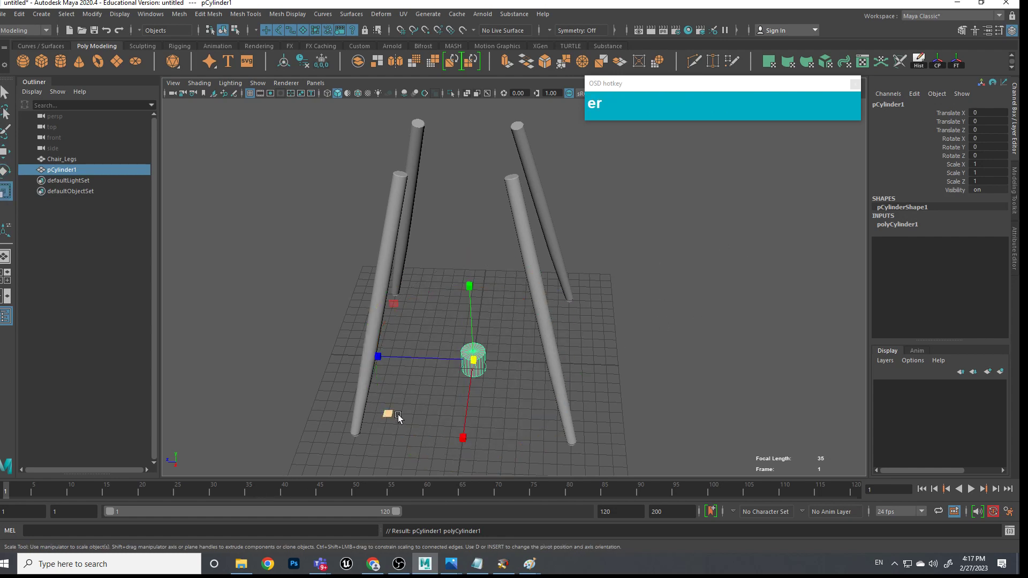
{"action": "left_click", "coordinate": [914, 228]}
{"action": "left_click", "coordinate": [957, 234]}
{"action": "middle_click_drag", "start_coordinate": [805, 249], "coordinate": [798, 250]}
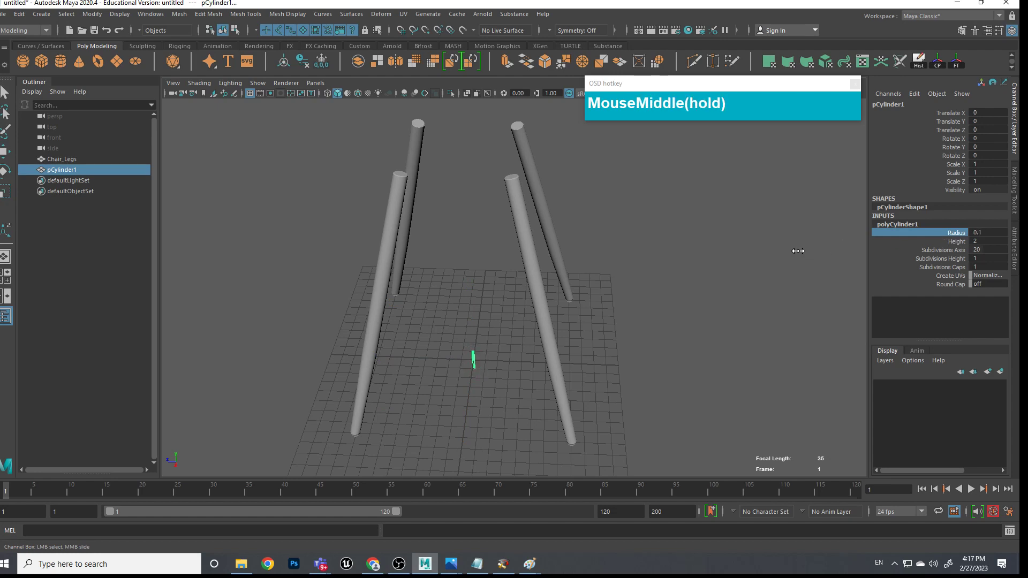
Raise the thin cylinder vertically between the legs to about Y 7.969
{"action": "scroll", "coordinate": [539, 409], "scroll_direction": "up", "scroll_amount": 5, "text": "alt"}
{"action": "scroll", "coordinate": [611, 289], "scroll_direction": "down", "scroll_amount": 3, "text": "alt"}
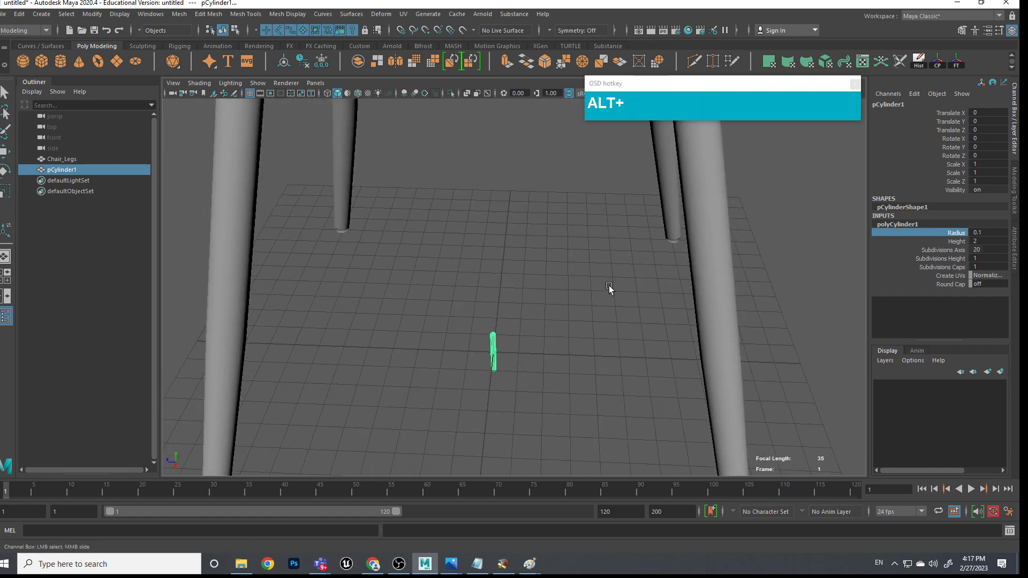
{"action": "scroll", "coordinate": [572, 329], "scroll_direction": "down", "scroll_amount": 2}
{"action": "scroll", "coordinate": [572, 329], "scroll_direction": "down", "scroll_amount": 1}
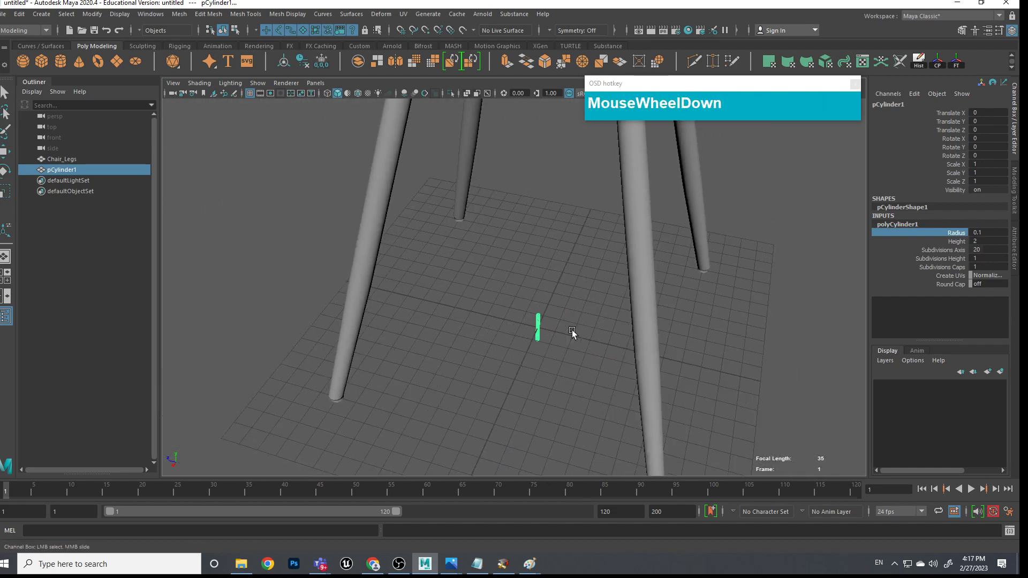
{"action": "scroll", "coordinate": [572, 330], "scroll_direction": "up", "scroll_amount": 2}
{"action": "key", "text": "w"}
{"action": "left_click_drag", "start_coordinate": [544, 278], "coordinate": [544, 161]}
{"action": "middle_click_drag", "start_coordinate": [551, 252], "coordinate": [564, 284], "text": "alt"}
{"action": "left_click_drag", "start_coordinate": [564, 284], "coordinate": [538, 396], "text": "alt"}
{"action": "middle_click_drag", "start_coordinate": [537, 396], "coordinate": [567, 292], "text": "alt"}
{"action": "scroll", "coordinate": [615, 225], "scroll_direction": "up", "scroll_amount": 2, "text": "alt"}
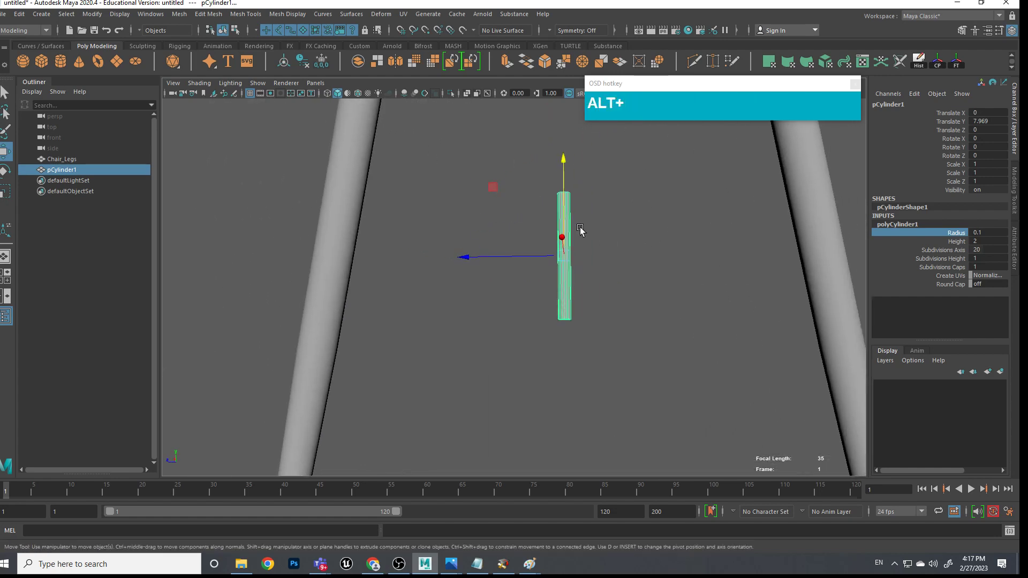
{"action": "middle_click_drag", "start_coordinate": [580, 230], "coordinate": [565, 292], "text": "alt"}
{"action": "scroll", "coordinate": [589, 268], "scroll_direction": "up", "scroll_amount": 2}
{"action": "scroll", "coordinate": [562, 225], "scroll_direction": "up", "scroll_amount": 2}
{"action": "middle_click_drag", "start_coordinate": [562, 225], "coordinate": [531, 324], "text": "alt"}
{"action": "scroll", "coordinate": [535, 322], "scroll_direction": "up", "scroll_amount": 3}
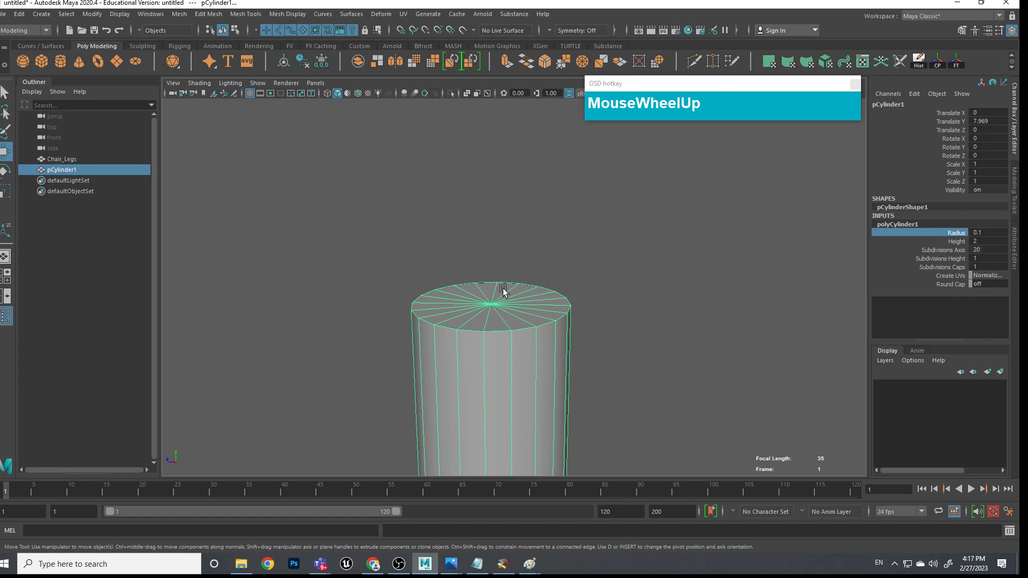
{"action": "mouse_move", "coordinate": [505, 306]}
{"action": "right_mouse_down"}
{"action": "mouse_move", "coordinate": [514, 326]}
{"action": "mouse_move", "coordinate": [501, 300]}
{"action": "right_mouse_up"}
{"action": "scroll", "coordinate": [550, 305], "scroll_direction": "down", "scroll_amount": 3}
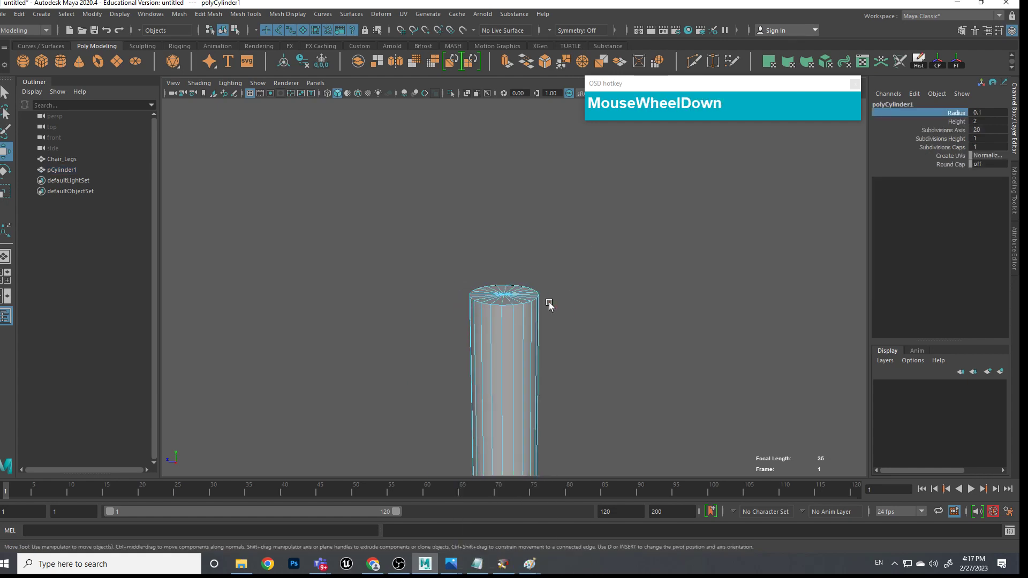
{"action": "left_click_drag", "start_coordinate": [549, 305], "coordinate": [546, 337], "text": "alt"}
{"action": "scroll", "coordinate": [553, 316], "scroll_direction": "down", "scroll_amount": 3}
{"action": "middle_click_drag", "start_coordinate": [553, 316], "coordinate": [533, 338], "text": "alt"}
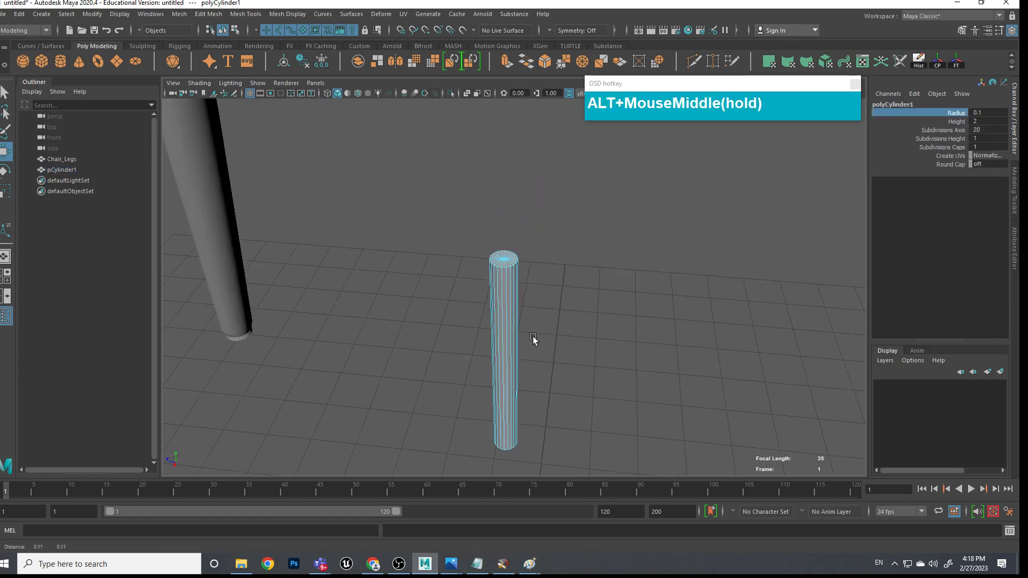
{"action": "scroll", "coordinate": [535, 339], "scroll_direction": "down", "scroll_amount": 1}
{"action": "scroll", "coordinate": [535, 340], "scroll_direction": "up", "scroll_amount": 3}
{"action": "right_click_drag", "start_coordinate": [499, 268], "coordinate": [517, 272]}
{"action": "left_click", "coordinate": [517, 273]}
Duplicate the thin cylinder straight up to about Y 10.091 and flatten the copy vertically into a short disc
{"action": "scroll", "coordinate": [525, 294], "scroll_direction": "down", "scroll_amount": 1}
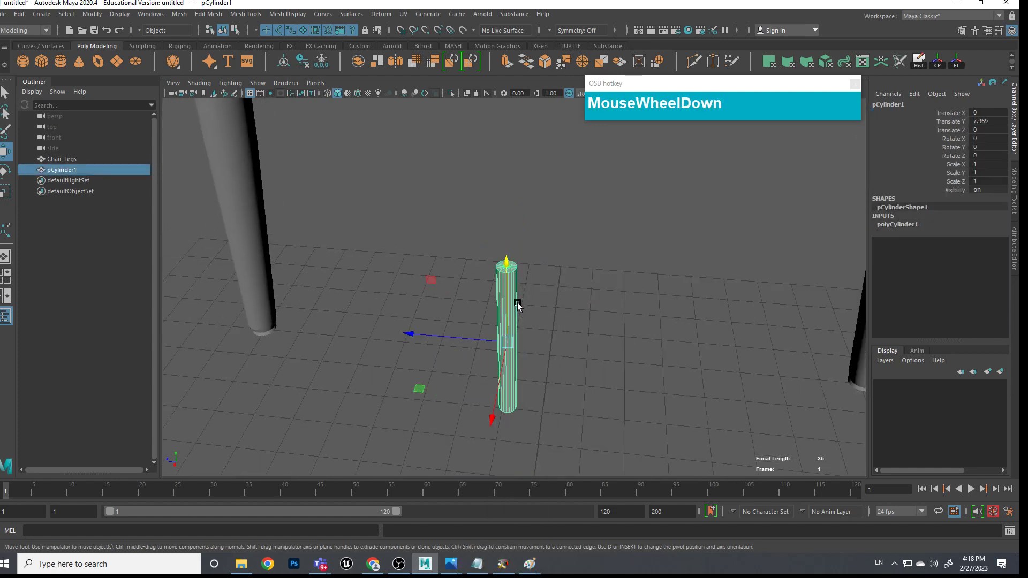
{"action": "left_click_drag", "start_coordinate": [507, 269], "coordinate": [504, 120], "text": "shift"}
{"action": "middle_click_drag", "start_coordinate": [533, 236], "coordinate": [541, 284], "text": "alt"}
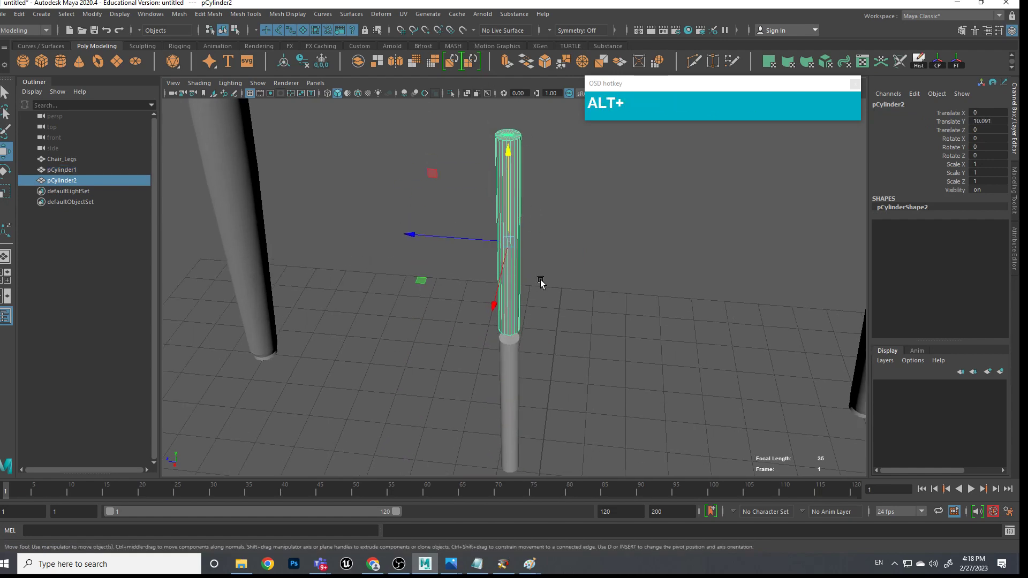
{"action": "key", "text": "e"}
{"action": "key", "text": "r"}
{"action": "left_click_drag", "start_coordinate": [510, 153], "coordinate": [513, 255]}
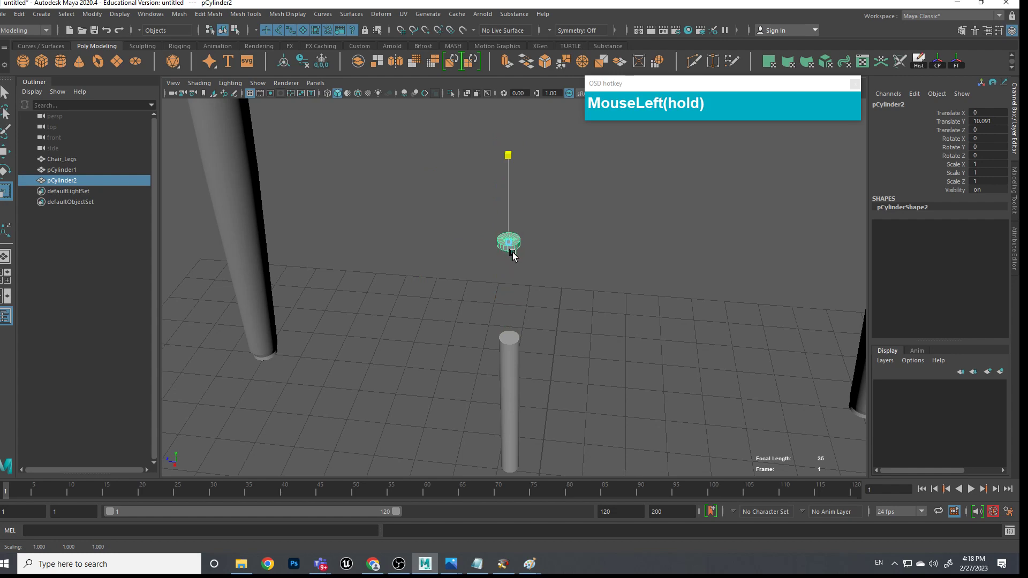
{"action": "left_click_drag", "start_coordinate": [513, 256], "coordinate": [521, 252]}
Delete the top and bottom cap faces of the flattened disc, leaving only its side wall
{"action": "scroll", "coordinate": [547, 252], "scroll_direction": "up", "scroll_amount": 2}
{"action": "middle_click_drag", "start_coordinate": [546, 252], "coordinate": [551, 326], "text": "alt"}
{"action": "scroll", "coordinate": [535, 268], "scroll_direction": "up", "scroll_amount": 2}
{"action": "right_click_drag", "start_coordinate": [499, 205], "coordinate": [499, 234]}
{"action": "left_click_drag", "start_coordinate": [533, 246], "coordinate": [509, 246], "text": "alt"}
{"action": "left_click_drag", "start_coordinate": [486, 203], "coordinate": [654, 209]}
{"action": "key", "text": "alt+Delete"}
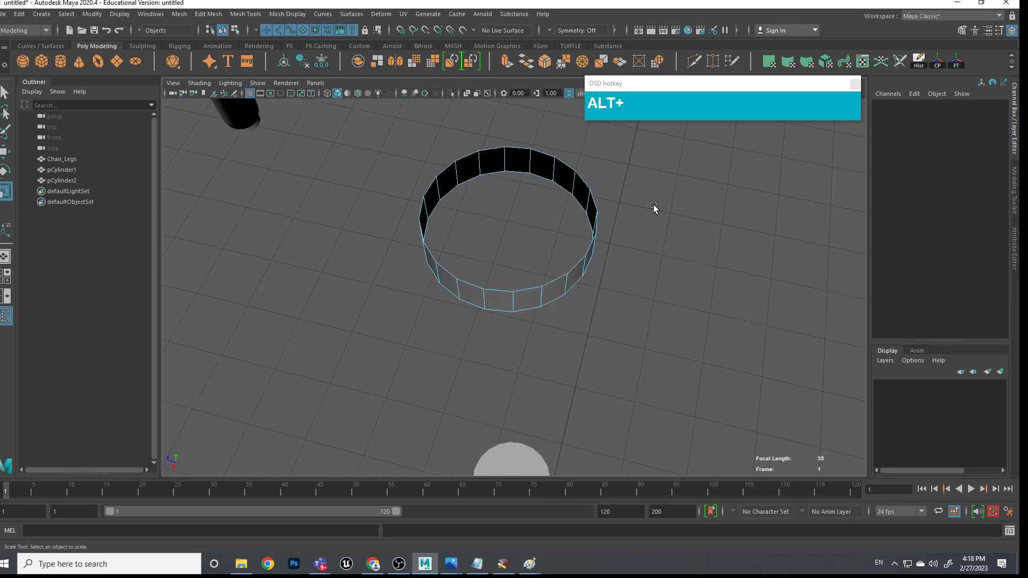
Extrude the disc's full loop of side faces inward with a Local Translate Z of about -0.057 to form a thick ring
{"action": "right_click_drag", "start_coordinate": [531, 170], "coordinate": [528, 200]}
{"action": "left_click", "coordinate": [536, 168]}
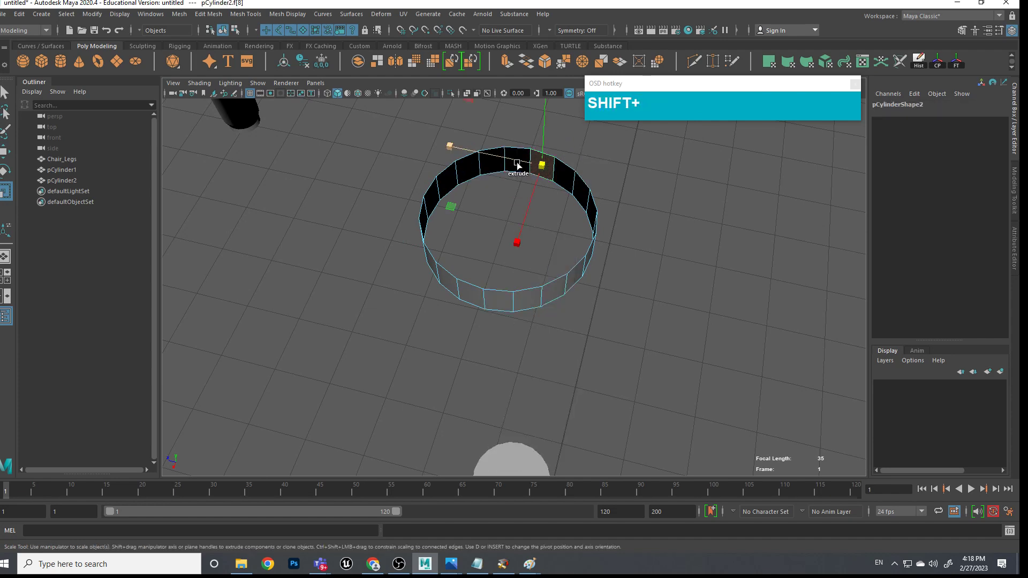
{"action": "key", "text": "q"}
{"action": "double_click", "coordinate": [522, 163], "text": "shift"}
{"action": "right_click_drag", "start_coordinate": [539, 171], "coordinate": [536, 198], "text": "shift"}
{"action": "left_click_drag", "start_coordinate": [552, 371], "coordinate": [536, 322]}
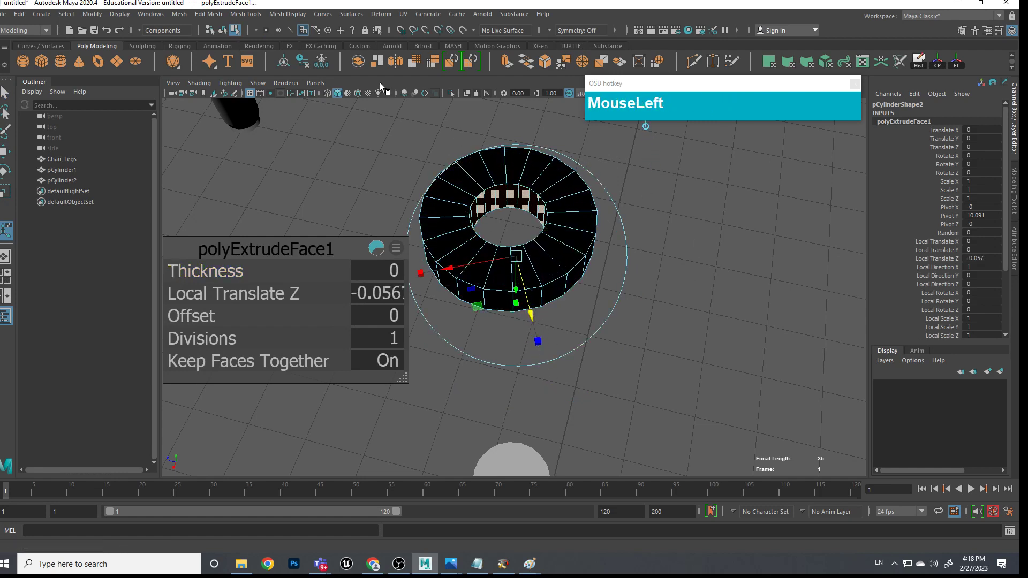
Return the ring to object mode and reverse its face normals
{"action": "key", "text": "q"}
{"action": "right_click", "coordinate": [527, 171]}
{"action": "left_click", "coordinate": [600, 160]}
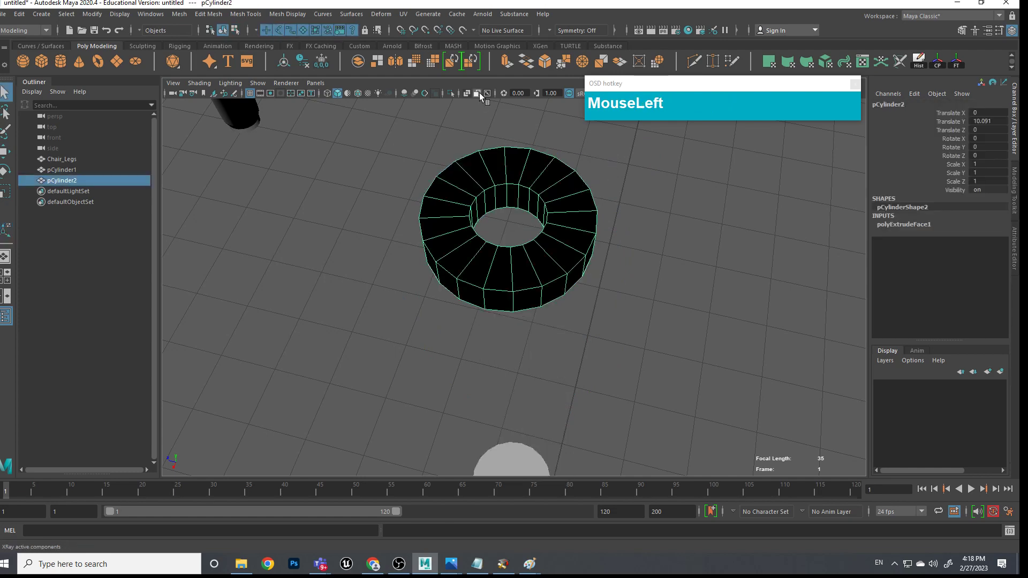
{"action": "left_click_drag", "start_coordinate": [287, 14], "coordinate": [298, 63]}
{"action": "left_click", "coordinate": [696, 255]}
Rotate the ring upright by setting Rotate Z to -90
{"action": "scroll", "coordinate": [603, 281], "scroll_direction": "down", "scroll_amount": 4}
{"action": "middle_click_drag", "start_coordinate": [596, 284], "coordinate": [587, 230], "text": "alt"}
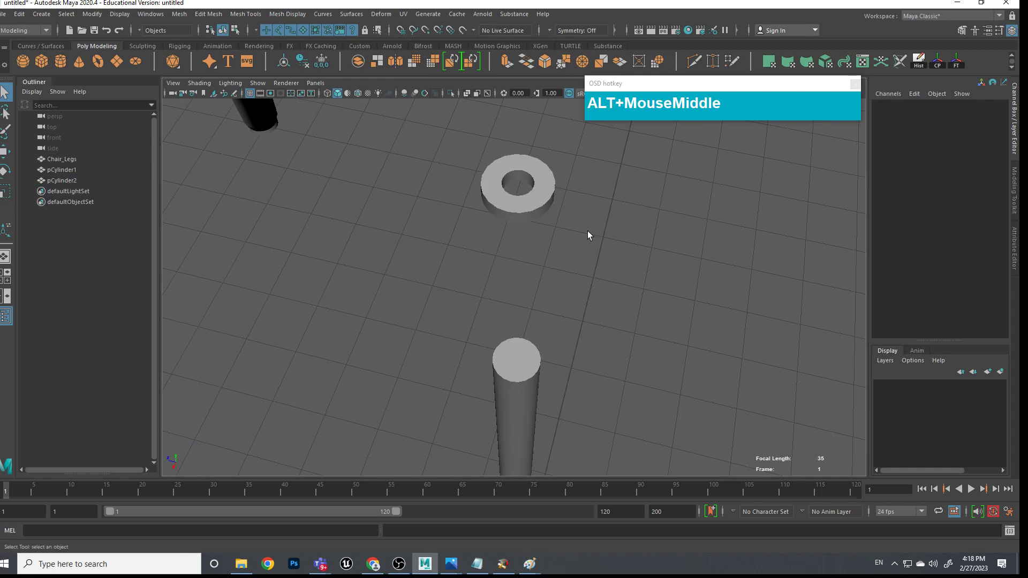
{"action": "left_click", "coordinate": [544, 212]}
{"action": "key", "text": "e"}
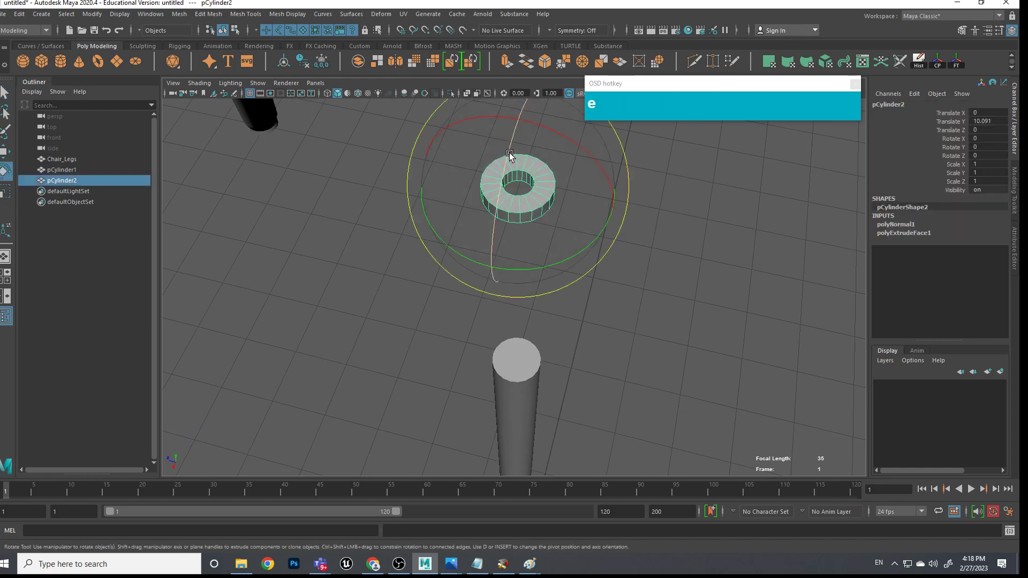
{"action": "left_click_drag", "start_coordinate": [510, 153], "coordinate": [501, 230]}
{"action": "scroll", "coordinate": [668, 243], "scroll_direction": "down", "scroll_amount": 3}
{"action": "left_click_drag", "start_coordinate": [668, 243], "coordinate": [478, 230], "text": "alt"}
{"action": "middle_click_drag", "start_coordinate": [478, 231], "coordinate": [596, 241], "text": "alt"}
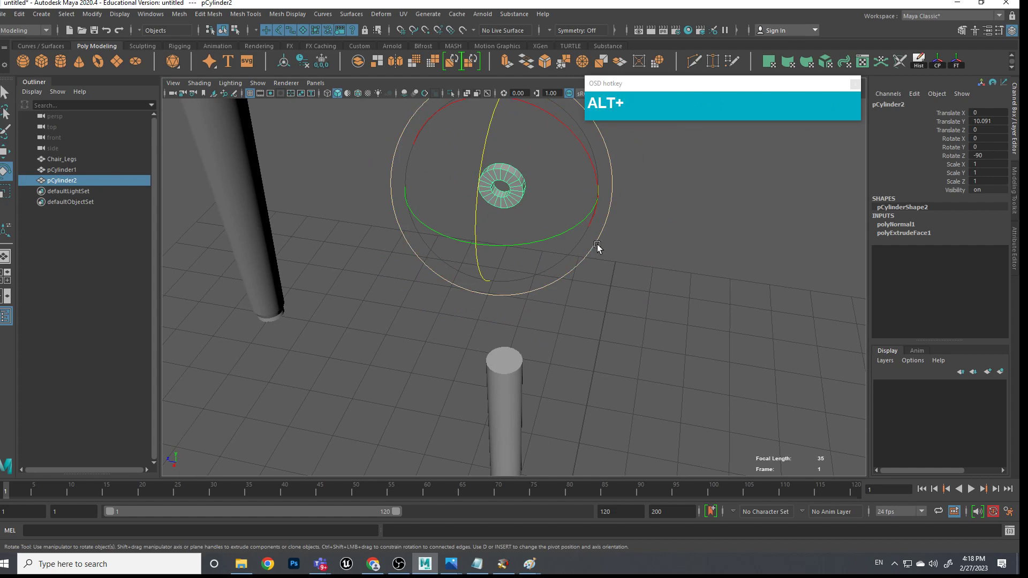
Lower the upright ring to about Y 9.125 so it sits just above the thin cylinder's top end
{"action": "key", "text": "alt+w"}
{"action": "left_click_drag", "start_coordinate": [503, 126], "coordinate": [650, 259]}
{"action": "middle_click_drag", "start_coordinate": [649, 260], "coordinate": [642, 317], "text": "alt"}
{"action": "scroll", "coordinate": [581, 275], "scroll_direction": "up", "scroll_amount": 2}
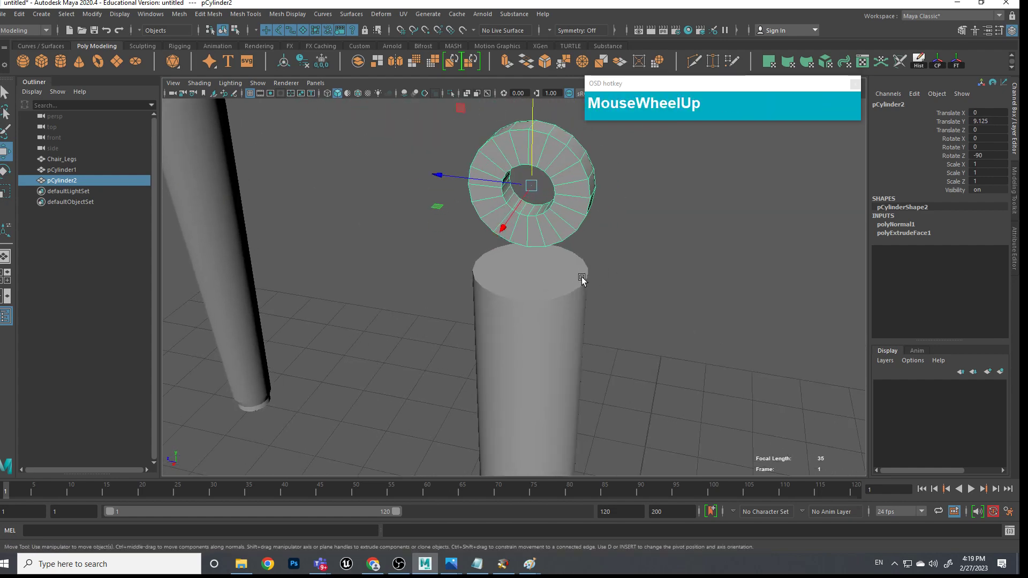
{"action": "left_click", "coordinate": [581, 276]}
{"action": "mouse_move", "coordinate": [581, 275]}
{"action": "middle_mouse_down", "text": "alt"}
{"action": "mouse_move", "coordinate": [552, 223]}
{"action": "mouse_move", "coordinate": [580, 273]}
{"action": "middle_mouse_up", "text": "alt"}
{"action": "left_click", "coordinate": [580, 243]}
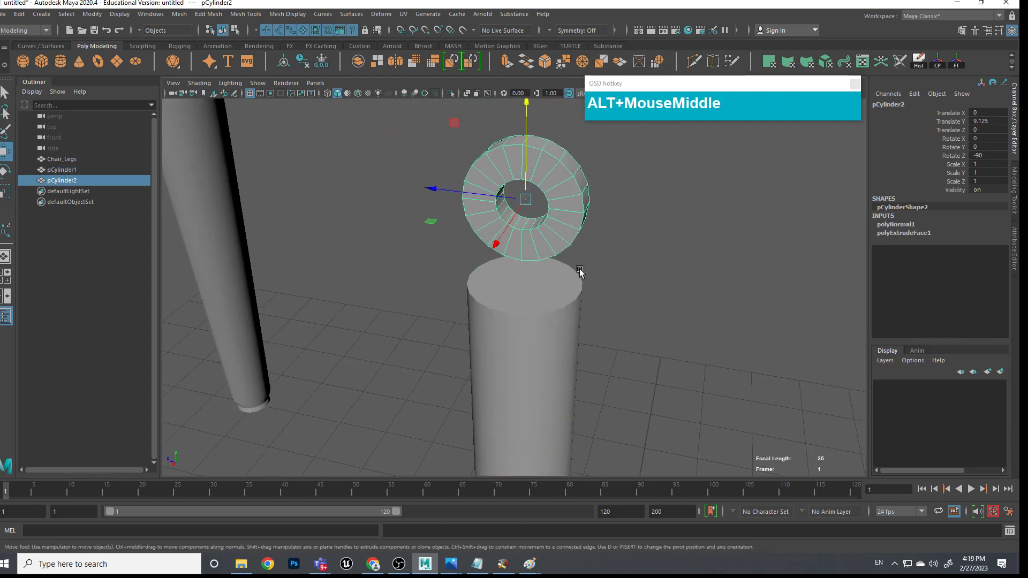
Select all the top cap faces of the thin cylinder and extrude them upward with a Local Translate Z of about 0.012
{"action": "left_click", "coordinate": [583, 294]}
{"action": "left_click_drag", "start_coordinate": [585, 295], "coordinate": [638, 324], "text": "alt"}
{"action": "middle_click_drag", "start_coordinate": [638, 325], "coordinate": [592, 267], "text": "alt"}
{"action": "left_click_drag", "start_coordinate": [591, 267], "coordinate": [627, 280], "text": "alt"}
{"action": "left_click_drag", "start_coordinate": [504, 246], "coordinate": [486, 241], "text": "alt"}
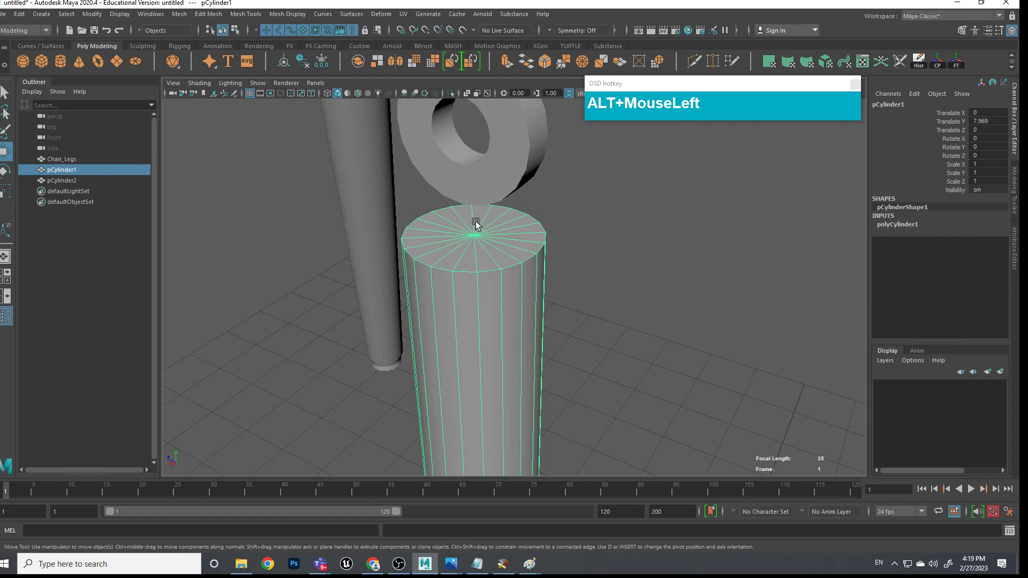
{"action": "right_click_drag", "start_coordinate": [471, 235], "coordinate": [477, 303]}
{"action": "left_click", "coordinate": [475, 237]}
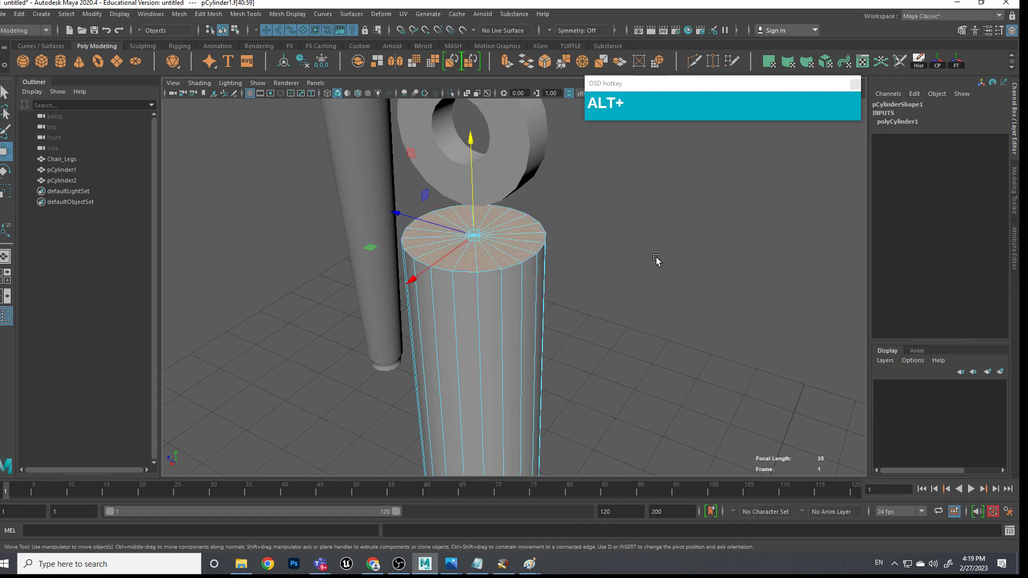
{"action": "left_click_drag", "start_coordinate": [656, 260], "coordinate": [606, 271], "text": "alt"}
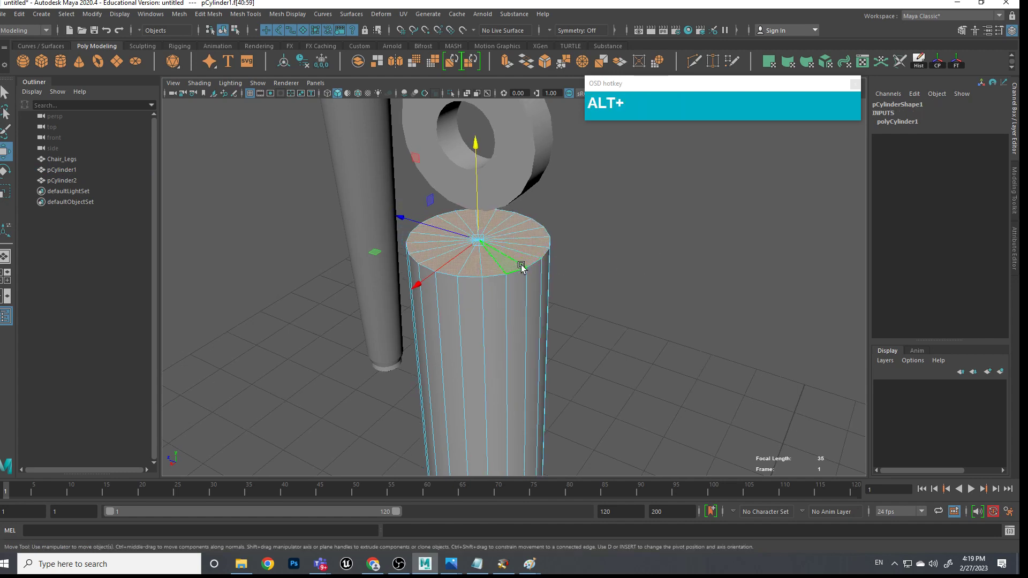
{"action": "key", "text": "ctrl+e"}
{"action": "left_click_drag", "start_coordinate": [471, 206], "coordinate": [471, 199]}
{"action": "left_click_drag", "start_coordinate": [414, 296], "coordinate": [560, 277]}
{"action": "left_click_drag", "start_coordinate": [481, 238], "coordinate": [482, 240]}
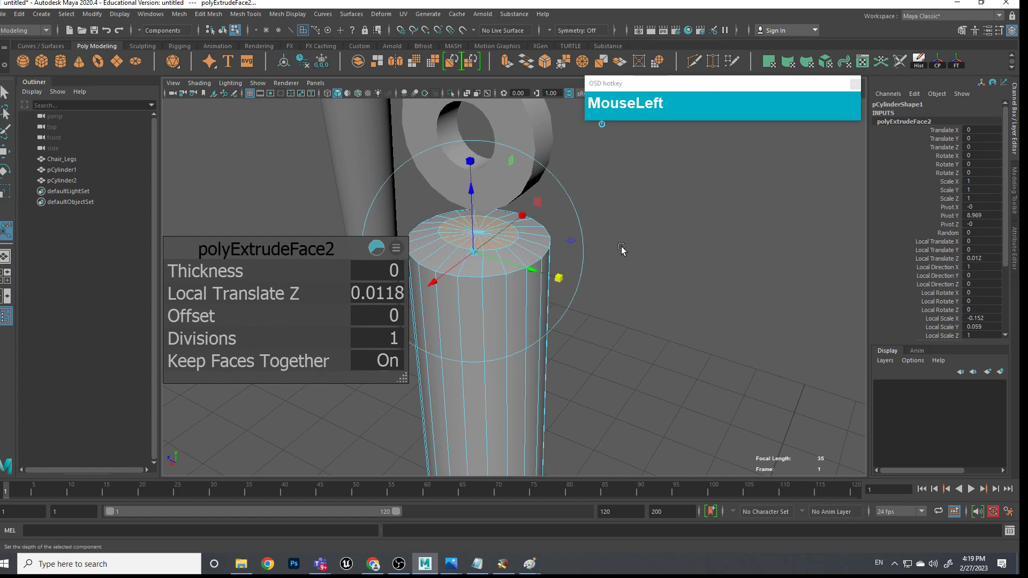
{"action": "key", "text": "ctrl+z"}
{"action": "key", "text": "ctrl+z"}
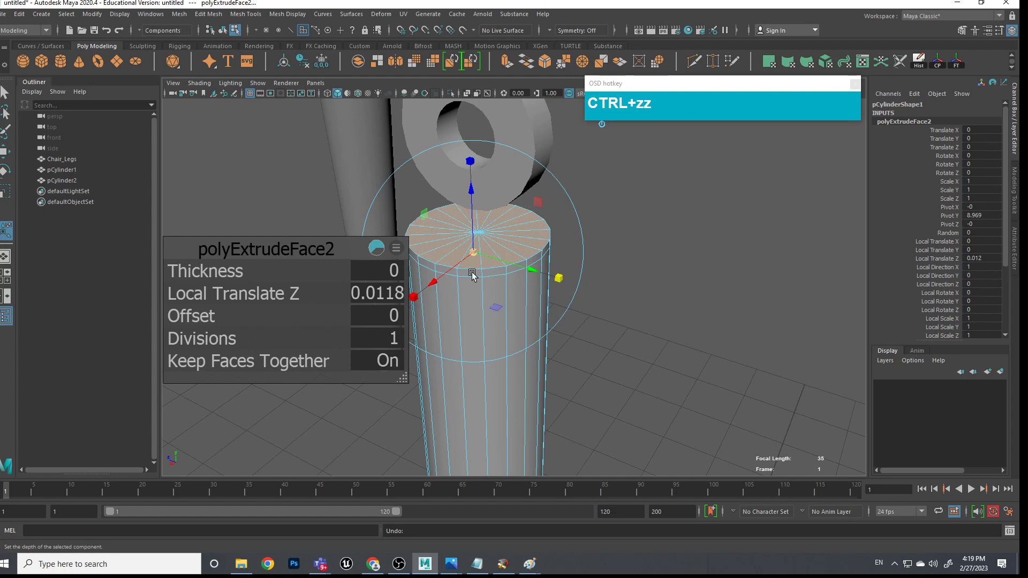
Shrink the raised cap faces to a local X and Y scale of about -0.197 and extrude them about 0.061 into a tapered neck
{"action": "left_click_drag", "start_coordinate": [491, 296], "coordinate": [475, 256]}
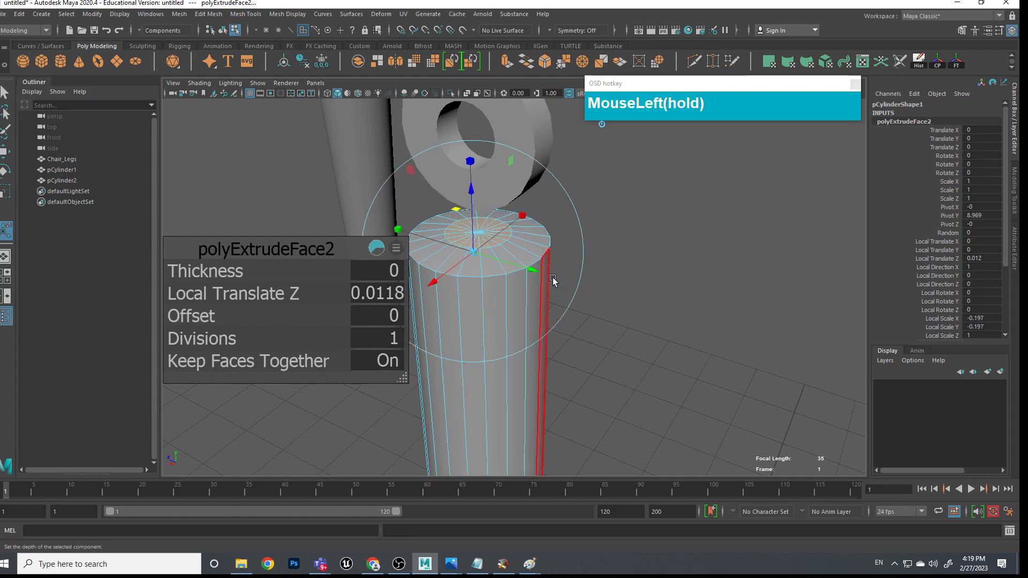
{"action": "key", "text": "ctrl+e"}
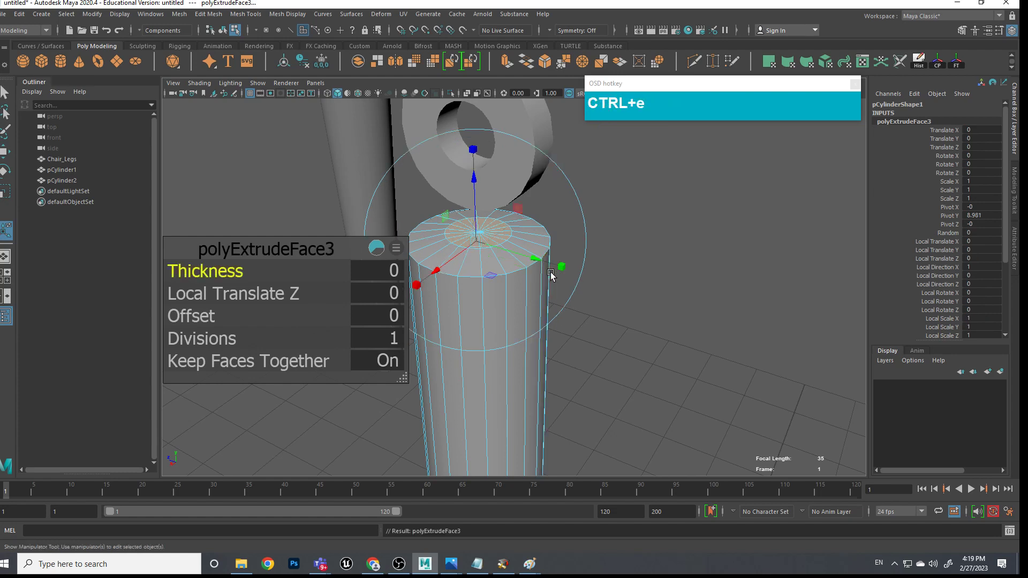
{"action": "left_click_drag", "start_coordinate": [473, 156], "coordinate": [501, 222]}
{"action": "key", "text": "z"}
{"action": "key", "text": "r"}
{"action": "left_click", "coordinate": [533, 190]}
{"action": "left_click_drag", "start_coordinate": [532, 190], "coordinate": [464, 252]}
{"action": "key", "text": "w"}
Select the ring's faces, enlarge the ring slightly and raise it so its lower edge rests on the neck's tip
{"action": "scroll", "coordinate": [463, 252], "scroll_direction": "down", "scroll_amount": 3}
{"action": "scroll", "coordinate": [535, 349], "scroll_direction": "down", "scroll_amount": 2, "text": "alt"}
{"action": "scroll", "coordinate": [587, 324], "scroll_direction": "up", "scroll_amount": 7, "text": "alt"}
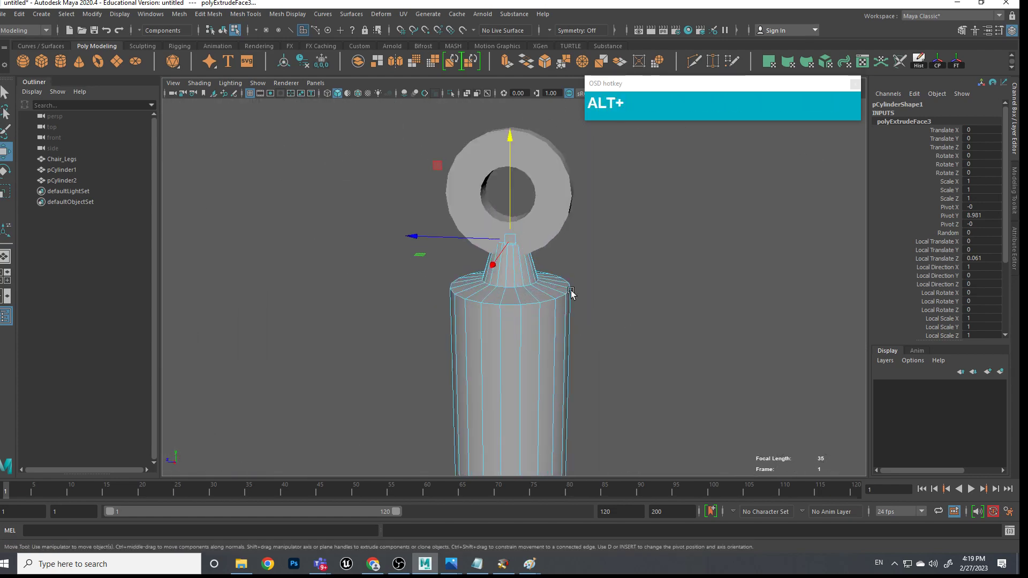
{"action": "middle_click_drag", "start_coordinate": [572, 292], "coordinate": [580, 328], "text": "alt"}
{"action": "double_click", "coordinate": [568, 233]}
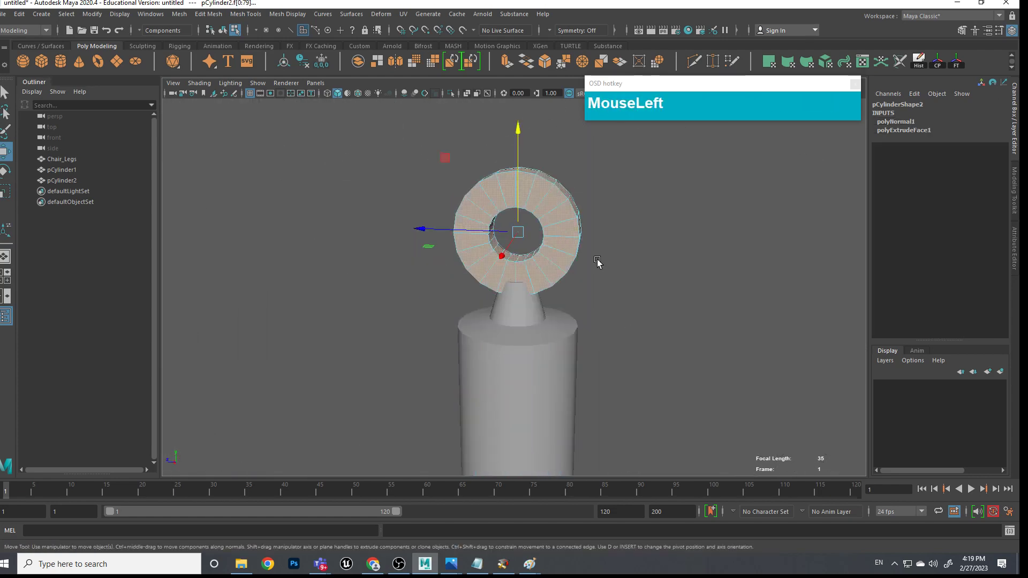
{"action": "key", "text": "r"}
{"action": "left_click_drag", "start_coordinate": [521, 234], "coordinate": [544, 244]}
{"action": "key", "text": "w"}
{"action": "left_click_drag", "start_coordinate": [518, 197], "coordinate": [518, 180]}
{"action": "left_click_drag", "start_coordinate": [603, 235], "coordinate": [550, 242], "text": "alt"}
Slightly adjust the ring's thickness along its axis and return it to object mode
{"action": "key", "text": "alt+r"}
{"action": "left_click_drag", "start_coordinate": [456, 224], "coordinate": [453, 223]}
{"action": "left_click_drag", "start_coordinate": [509, 246], "coordinate": [589, 297], "text": "alt"}
{"action": "left_click", "coordinate": [596, 290]}
{"action": "middle_click_drag", "start_coordinate": [596, 289], "coordinate": [596, 332], "text": "alt"}
{"action": "left_click", "coordinate": [526, 245]}
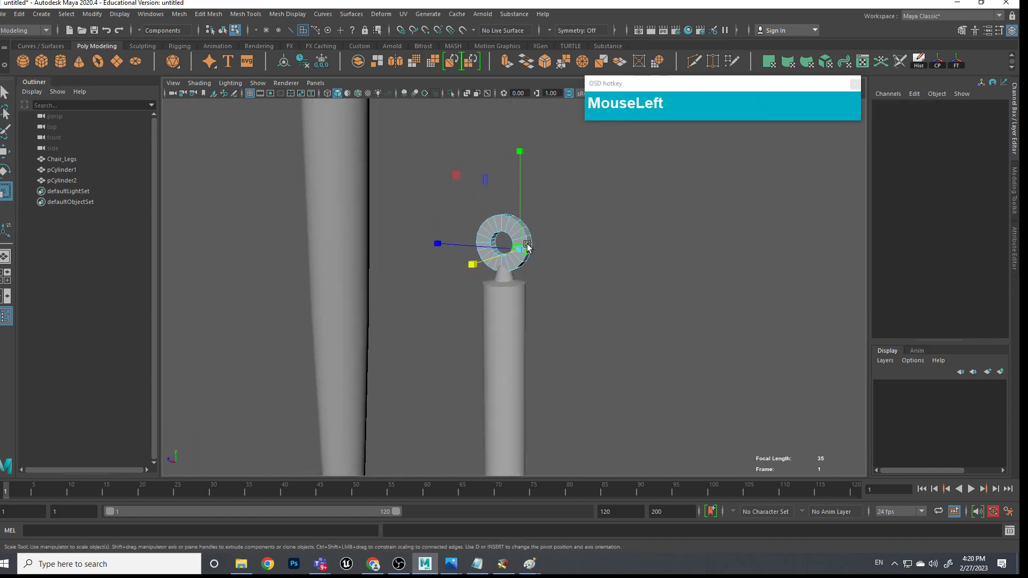
{"action": "scroll", "coordinate": [578, 285], "scroll_direction": "up", "scroll_amount": 3}
{"action": "right_click", "coordinate": [539, 193]}
{"action": "right_click_drag", "start_coordinate": [540, 193], "coordinate": [589, 184]}
{"action": "left_click", "coordinate": [559, 199]}
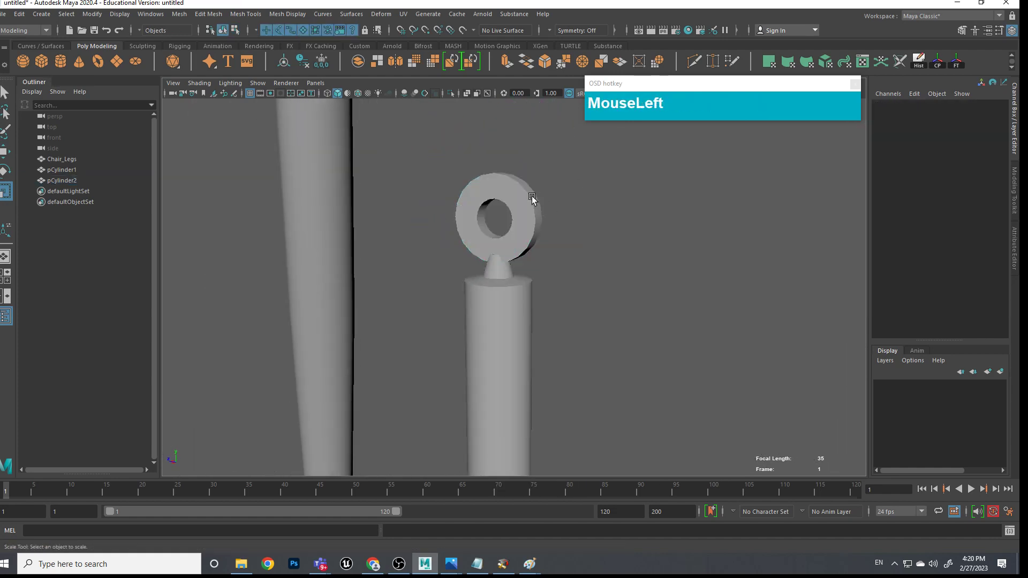
Unite the ring and the necked cylinder into a single mesh
{"action": "left_click", "coordinate": [533, 200]}
{"action": "middle_click_drag", "start_coordinate": [599, 248], "coordinate": [573, 230], "text": "alt"}
{"action": "left_click", "coordinate": [544, 284], "text": "shift"}
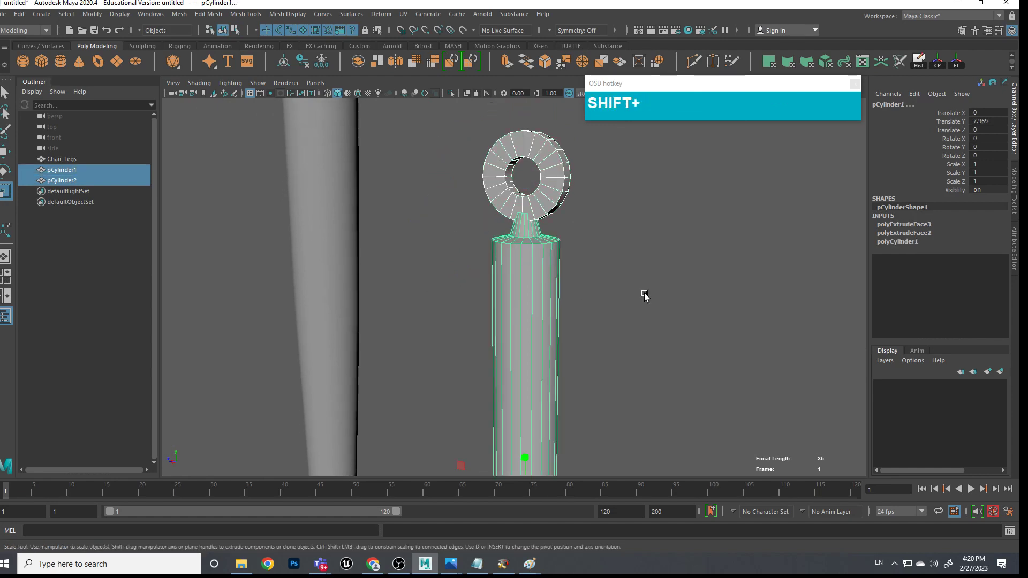
{"action": "scroll", "coordinate": [592, 339], "scroll_direction": "down", "scroll_amount": 5}
{"action": "middle_click_drag", "start_coordinate": [592, 339], "coordinate": [496, 264], "text": "alt"}
{"action": "scroll", "coordinate": [512, 249], "scroll_direction": "up", "scroll_amount": 3}
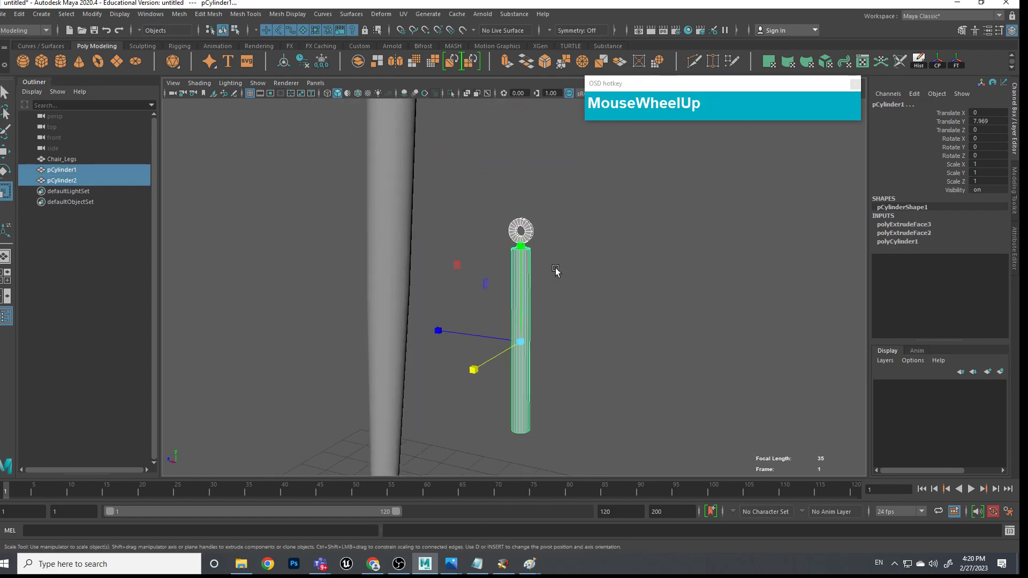
{"action": "left_click", "coordinate": [182, 16]}
{"action": "mouse_move", "coordinate": [189, 39]}
{"action": "left_click", "coordinate": [312, 40]}
{"action": "left_click", "coordinate": [605, 195]}
Examine the flat lower end of the united rod
{"action": "left_click_drag", "start_coordinate": [541, 358], "coordinate": [495, 408], "text": "alt"}
{"action": "scroll", "coordinate": [494, 408], "scroll_direction": "up", "scroll_amount": 4}
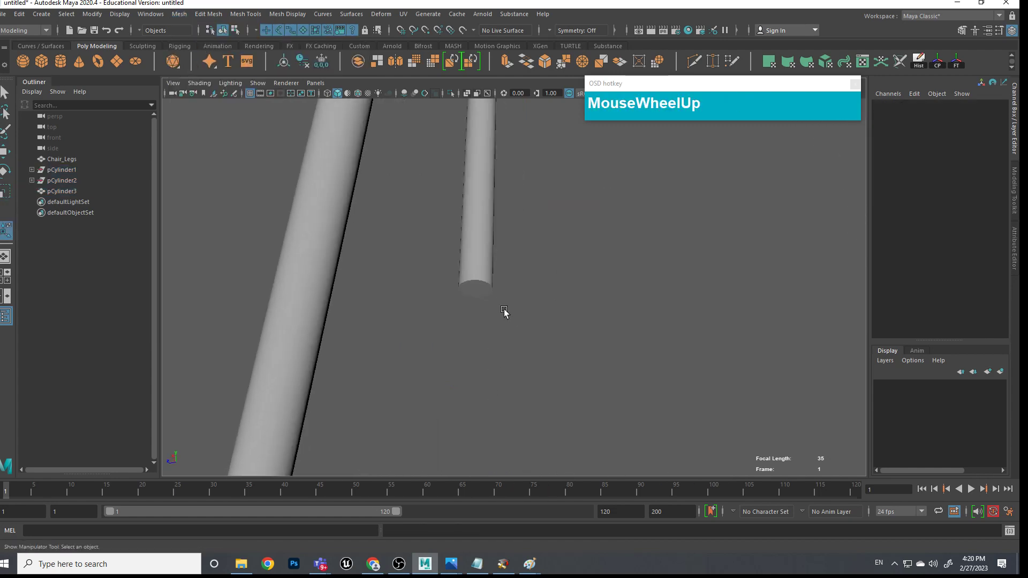
{"action": "scroll", "coordinate": [448, 294], "scroll_direction": "up", "scroll_amount": 2}
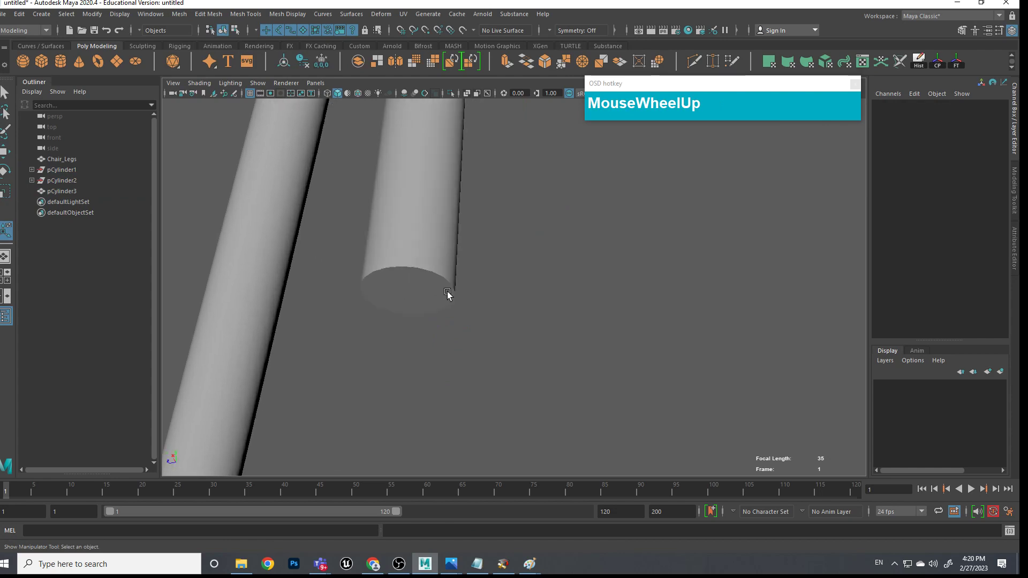
{"action": "middle_click_drag", "start_coordinate": [432, 282], "coordinate": [471, 271], "text": "alt"}
{"action": "mouse_move", "coordinate": [472, 268]}
{"action": "right_mouse_down"}
{"action": "mouse_move", "coordinate": [474, 298]}
{"action": "mouse_move", "coordinate": [484, 280]}
{"action": "right_mouse_up"}
{"action": "left_click_drag", "start_coordinate": [484, 280], "coordinate": [488, 322], "text": "alt"}
{"action": "middle_click_drag", "start_coordinate": [489, 321], "coordinate": [496, 349], "text": "alt"}
{"action": "scroll", "coordinate": [509, 305], "scroll_direction": "down", "scroll_amount": 3}
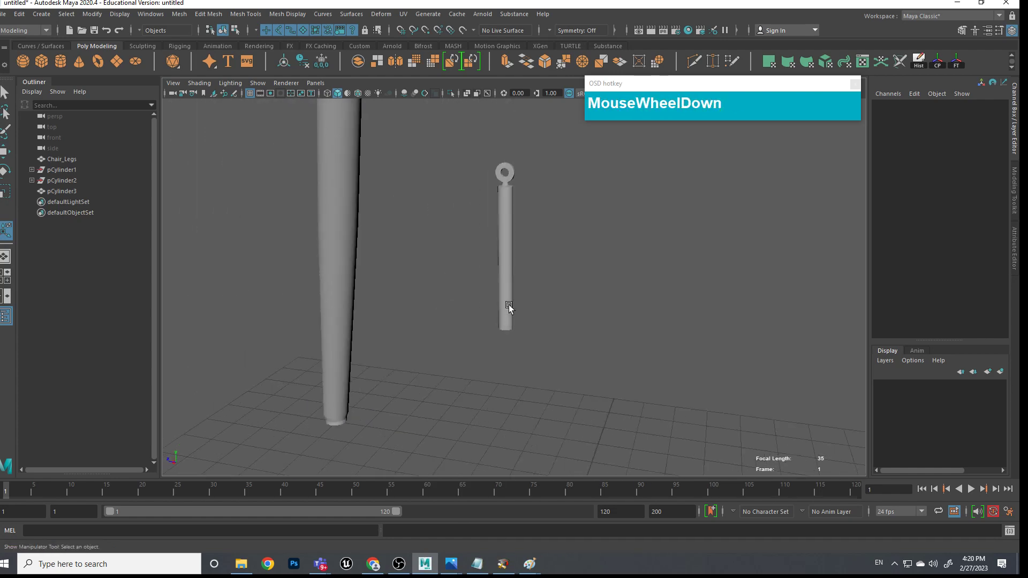
Select the united rod and, in the front view, lower it to a Translate Y of about -6.973, near the ground line
{"action": "left_click", "coordinate": [508, 305]}
{"action": "scroll", "coordinate": [522, 305], "scroll_direction": "down", "scroll_amount": 2, "text": "alt"}
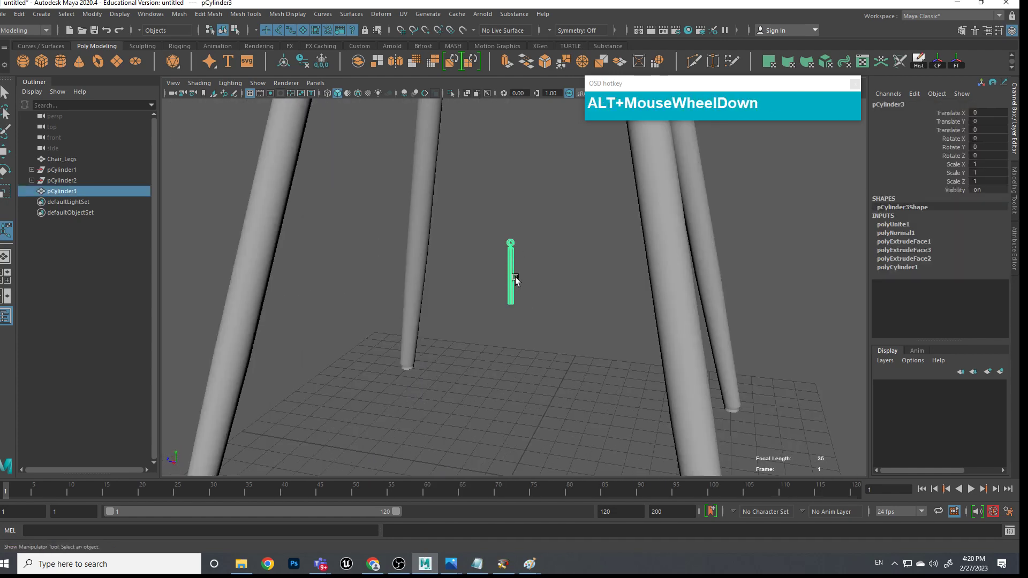
{"action": "key", "text": "space"}
{"action": "mouse_move", "coordinate": [519, 410]}
{"action": "left_mouse_down"}
{"action": "mouse_move", "coordinate": [533, 397]}
{"action": "mouse_move", "coordinate": [532, 409]}
{"action": "left_mouse_up"}
{"action": "scroll", "coordinate": [540, 393], "scroll_direction": "up", "scroll_amount": 2, "text": "alt"}
{"action": "scroll", "coordinate": [539, 393], "scroll_direction": "up", "scroll_amount": 2, "text": "alt"}
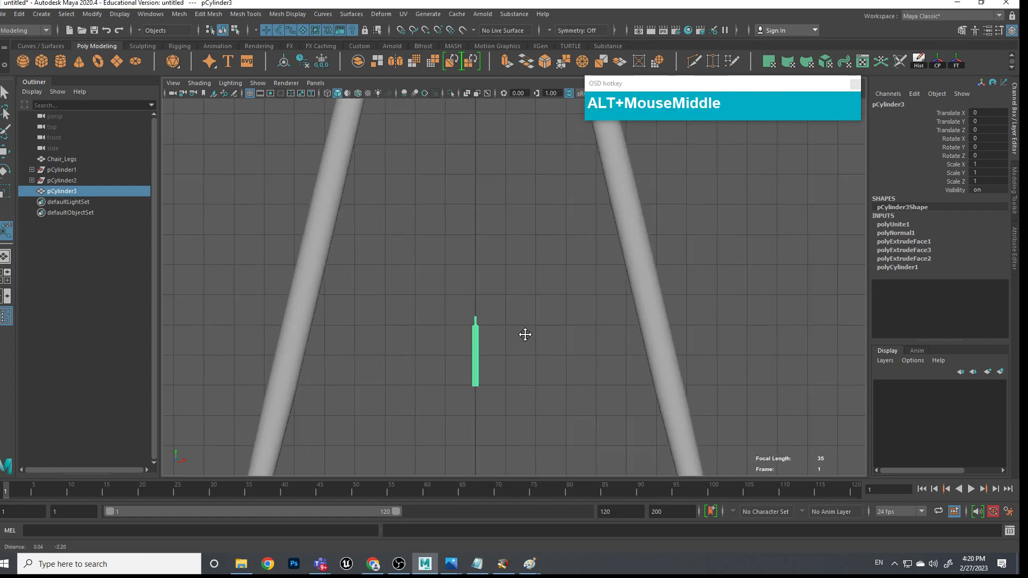
{"action": "middle_click_drag", "start_coordinate": [523, 335], "coordinate": [534, 235], "text": "alt"}
{"action": "key", "text": "alt+w"}
{"action": "left_click_drag", "start_coordinate": [506, 143], "coordinate": [507, 340]}
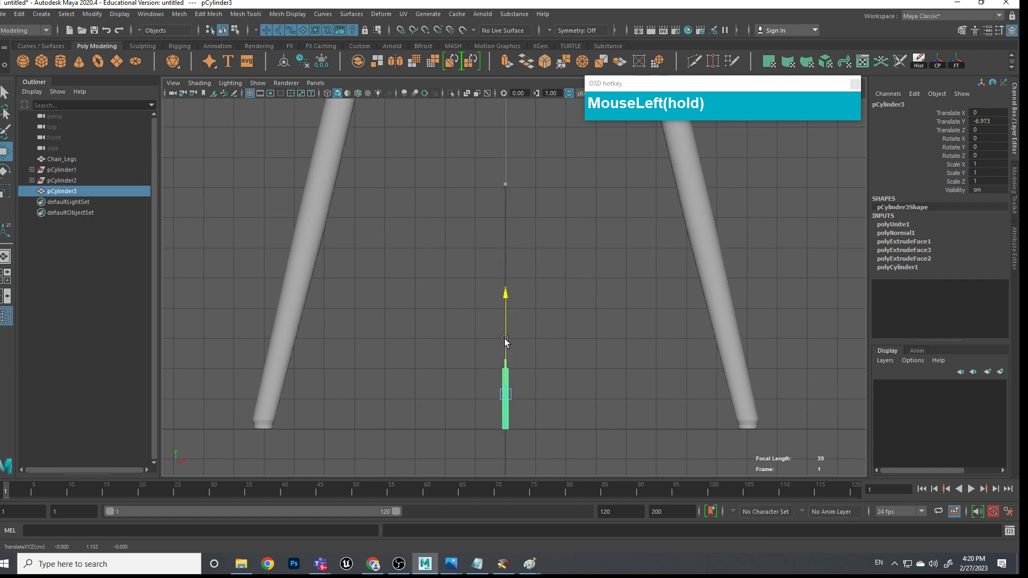
Fine-tune the rod's height to a Translate Y of about -6.969 so its flat end sits on the ground line
{"action": "scroll", "coordinate": [537, 415], "scroll_direction": "up", "scroll_amount": 6, "text": "alt"}
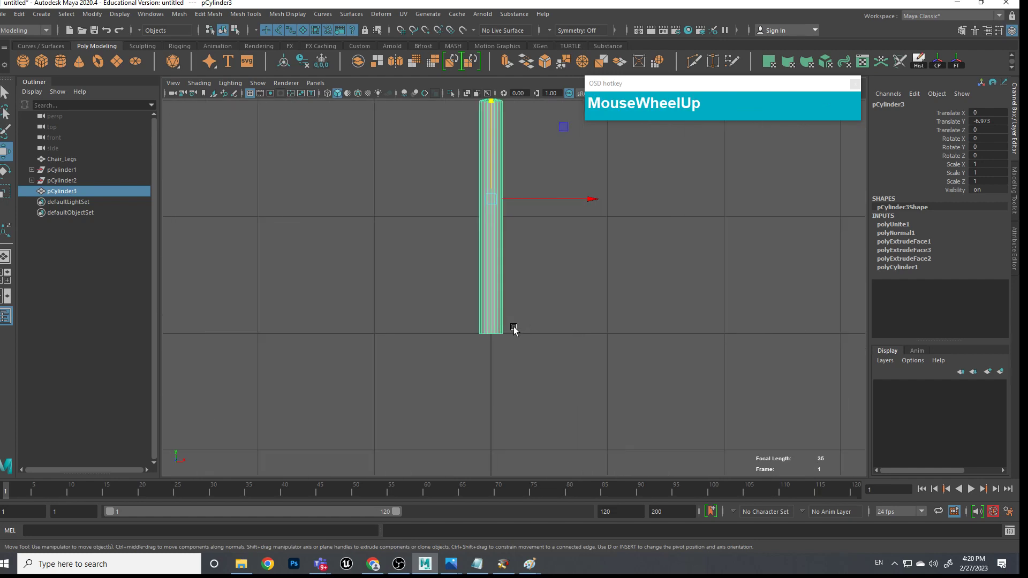
{"action": "scroll", "coordinate": [517, 335], "scroll_direction": "up", "scroll_amount": 2}
{"action": "middle_click_drag", "start_coordinate": [516, 335], "coordinate": [511, 253], "text": "alt"}
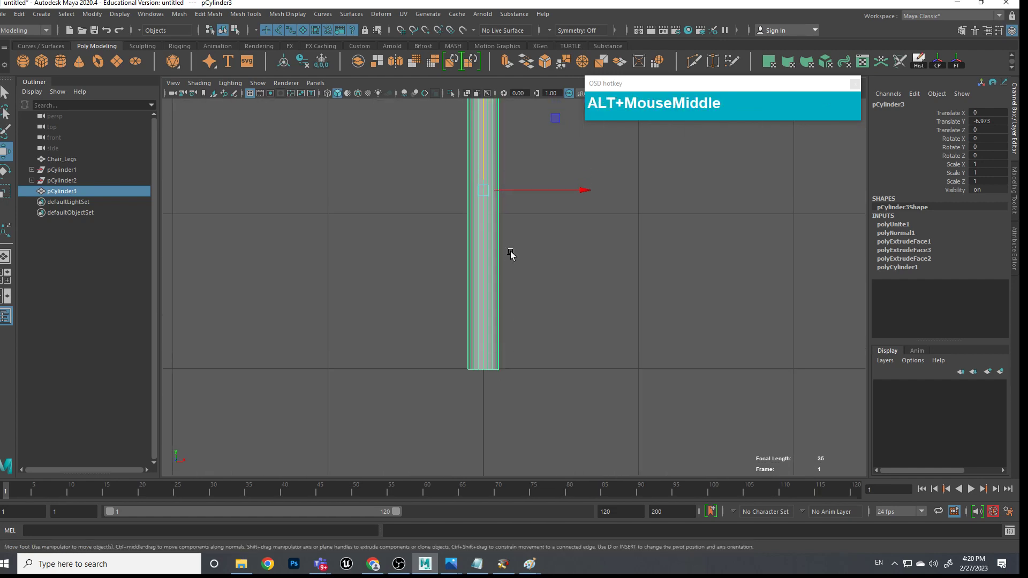
{"action": "left_click", "coordinate": [484, 158]}
{"action": "left_click_drag", "start_coordinate": [484, 159], "coordinate": [504, 359]}
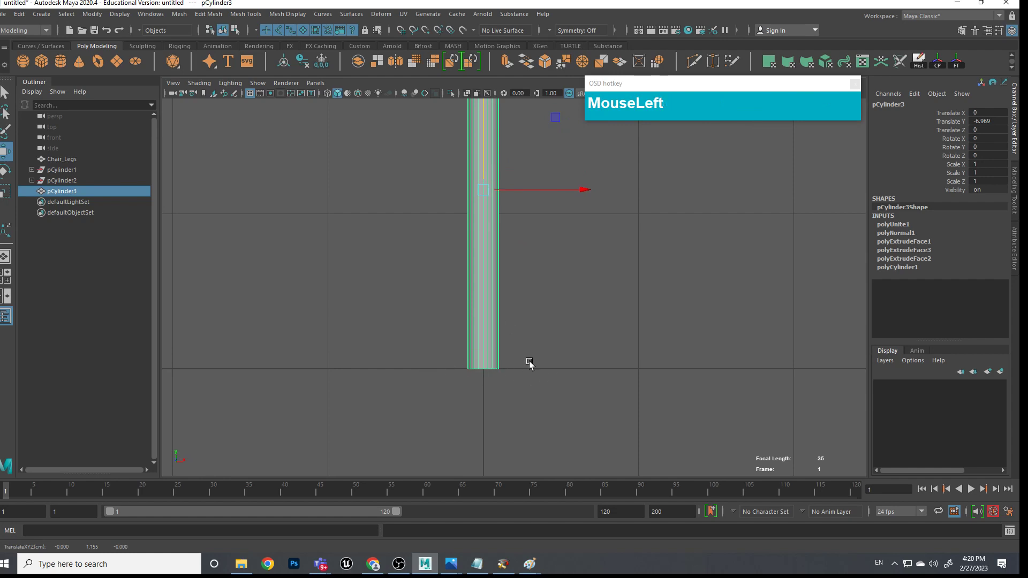
{"action": "scroll", "coordinate": [529, 364], "scroll_direction": "down", "scroll_amount": 5}
{"action": "middle_click_drag", "start_coordinate": [529, 365], "coordinate": [528, 367], "text": "alt"}
{"action": "scroll", "coordinate": [482, 367], "scroll_direction": "up", "scroll_amount": 4}
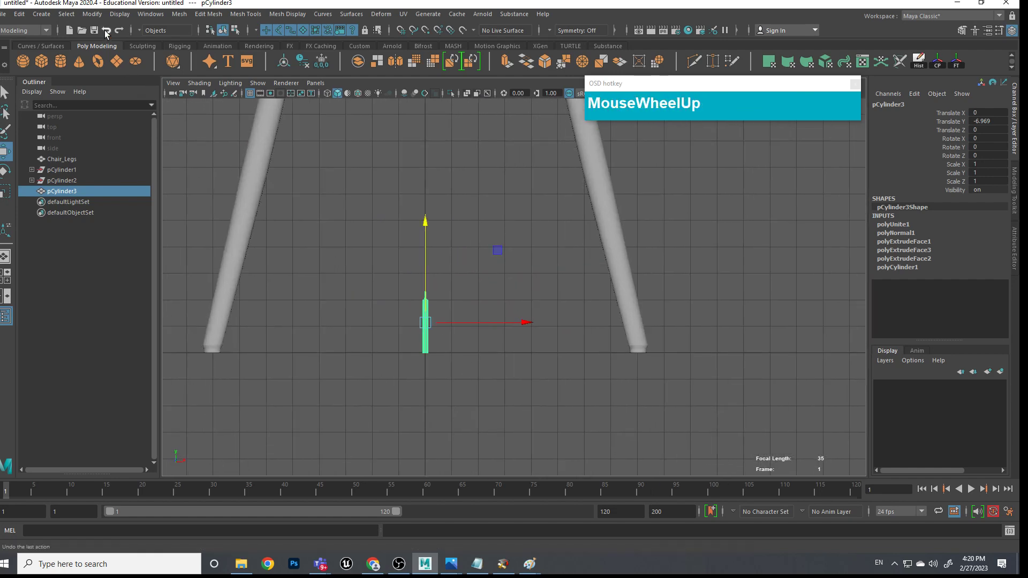
Mirror the rod across the world Y axis in the negative direction, cutting the geometry and merging border vertices with the original
{"action": "left_click", "coordinate": [180, 15]}
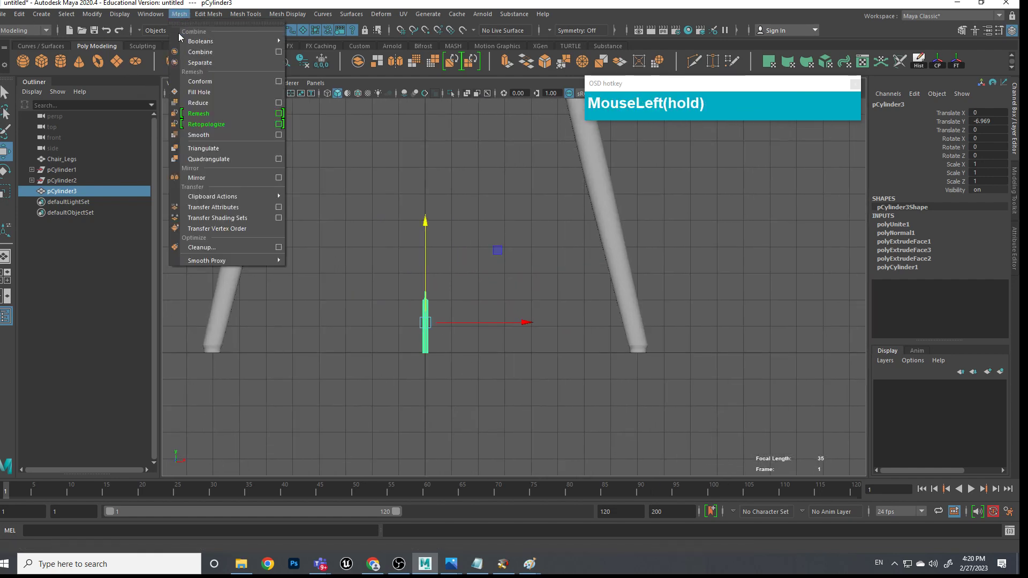
{"action": "left_click", "coordinate": [278, 178]}
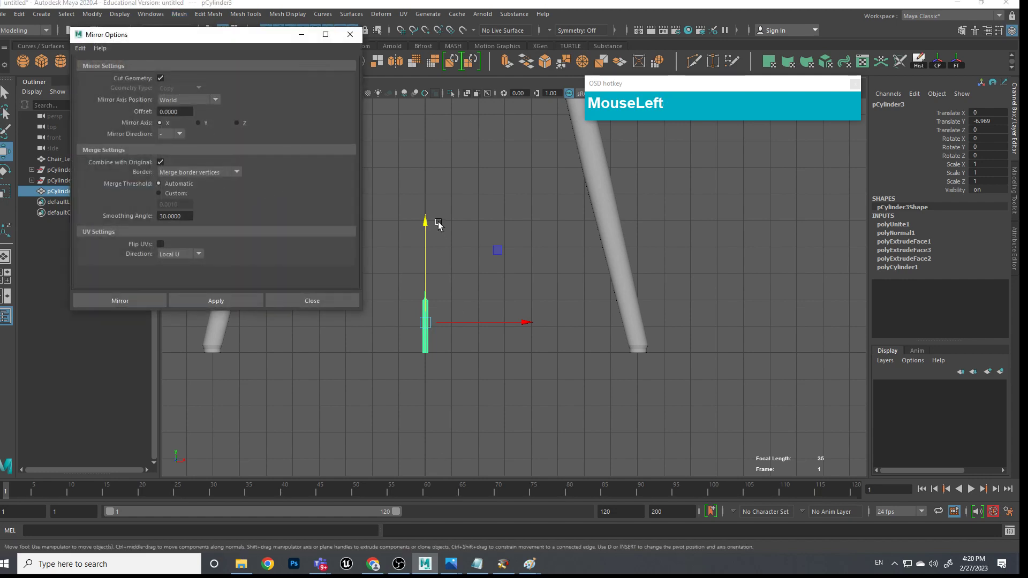
{"action": "left_click", "coordinate": [198, 123]}
{"action": "left_click", "coordinate": [134, 299]}
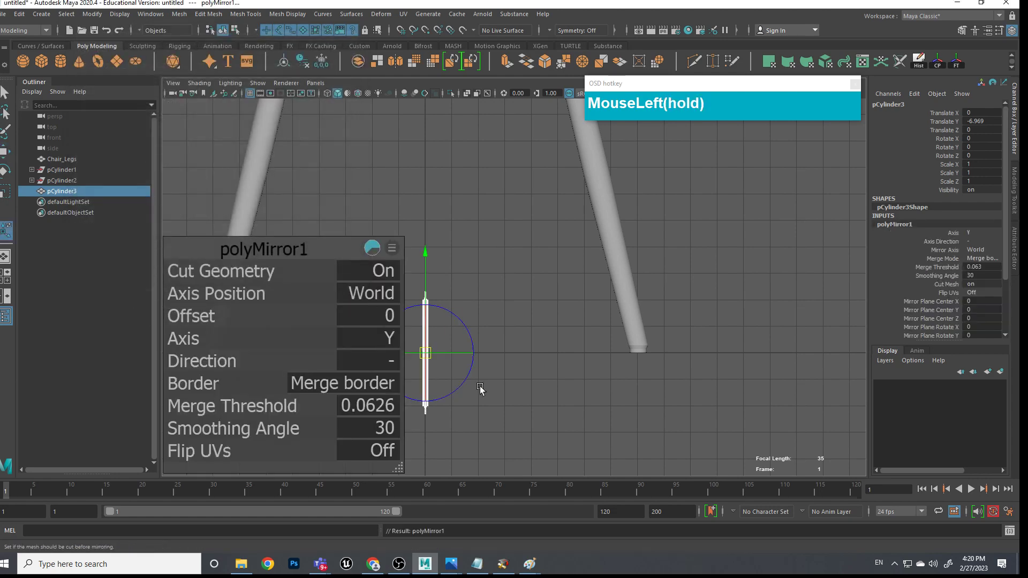
{"action": "left_click", "coordinate": [554, 385]}
Back in the perspective view, delete the seam edge loop around the middle of the mirrored rod
{"action": "key", "text": "space"}
{"action": "left_click_drag", "start_coordinate": [464, 358], "coordinate": [466, 321]}
{"action": "left_click_drag", "start_coordinate": [466, 321], "coordinate": [456, 393], "text": "alt"}
{"action": "scroll", "coordinate": [516, 409], "scroll_direction": "down", "scroll_amount": 3, "text": "alt"}
{"action": "scroll", "coordinate": [516, 248], "scroll_direction": "up", "scroll_amount": 3}
{"action": "left_click_drag", "start_coordinate": [516, 247], "coordinate": [447, 277], "text": "alt"}
{"action": "left_click", "coordinate": [504, 239]}
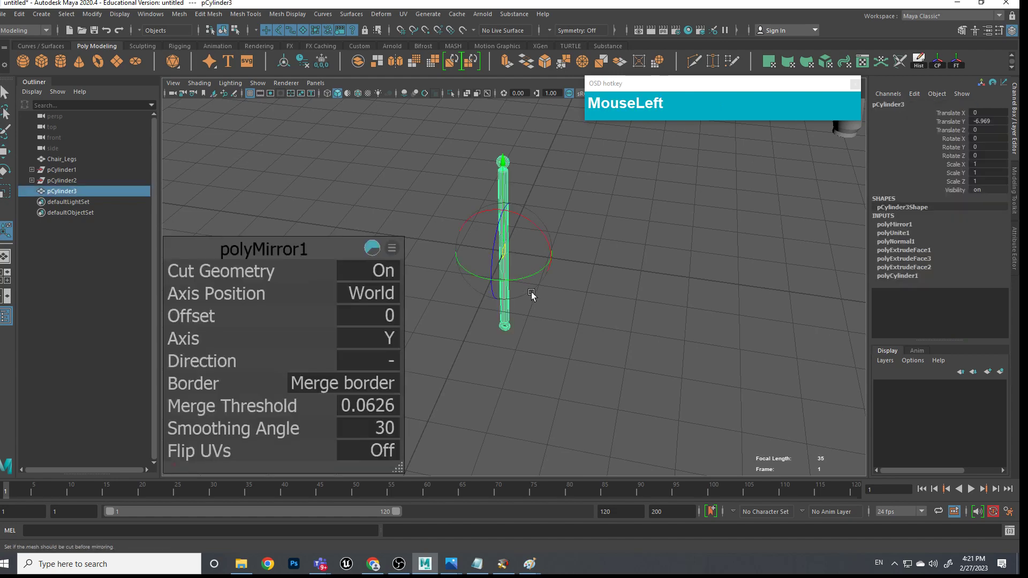
{"action": "scroll", "coordinate": [530, 290], "scroll_direction": "up", "scroll_amount": 5}
{"action": "middle_click_drag", "start_coordinate": [480, 145], "coordinate": [551, 459], "text": "alt"}
{"action": "scroll", "coordinate": [516, 294], "scroll_direction": "up", "scroll_amount": 2}
{"action": "right_click_drag", "start_coordinate": [514, 287], "coordinate": [518, 249]}
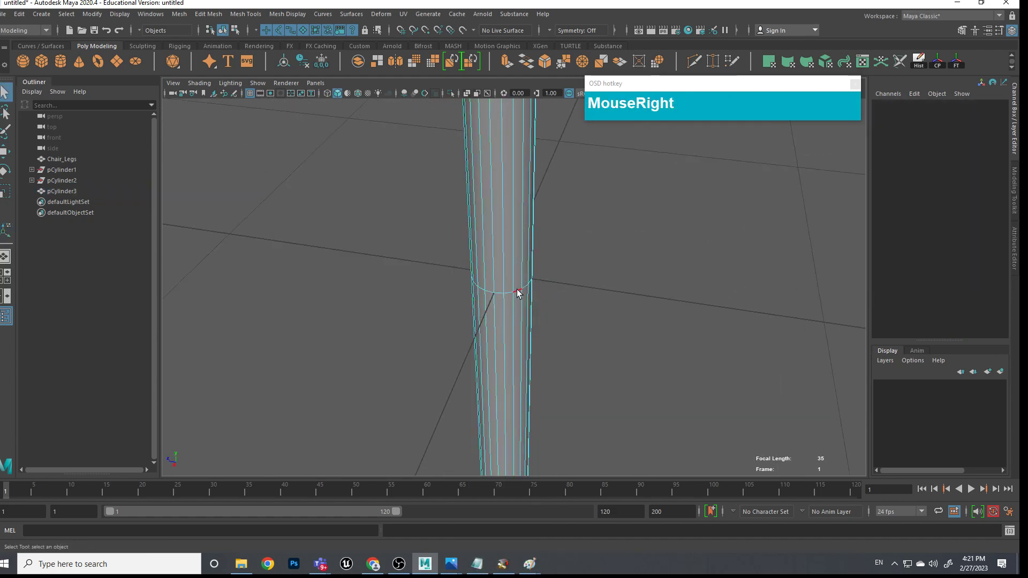
{"action": "double_click", "coordinate": [517, 292]}
{"action": "key", "text": "ctrl+Delete"}
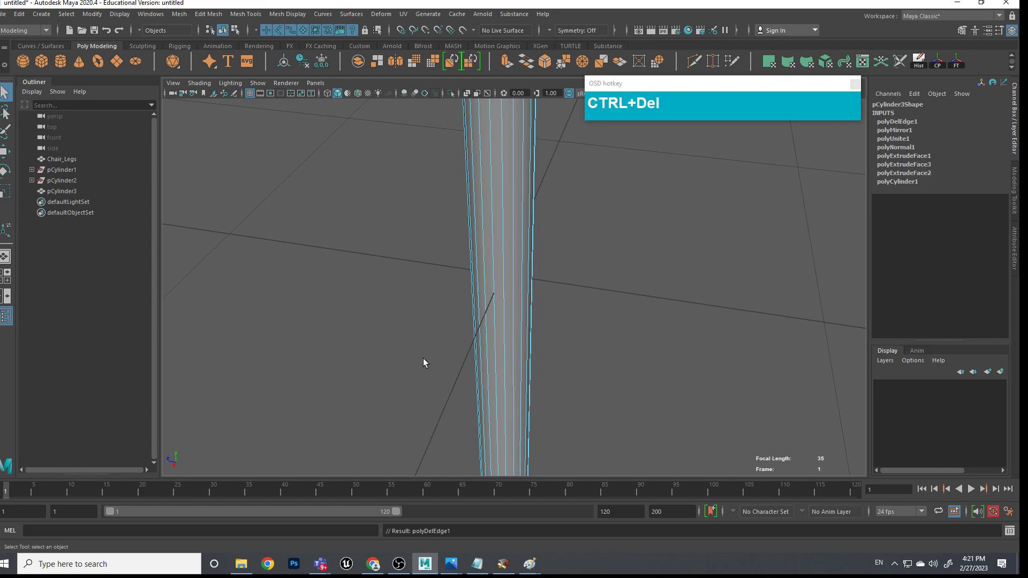
Return the double-ended rod to object mode and keep it selected among the chair legs
{"action": "scroll", "coordinate": [473, 368], "scroll_direction": "down", "scroll_amount": 5}
{"action": "scroll", "coordinate": [583, 279], "scroll_direction": "down", "scroll_amount": 3}
{"action": "left_click_drag", "start_coordinate": [559, 283], "coordinate": [526, 275], "text": "alt"}
{"action": "right_click_drag", "start_coordinate": [526, 274], "coordinate": [555, 247]}
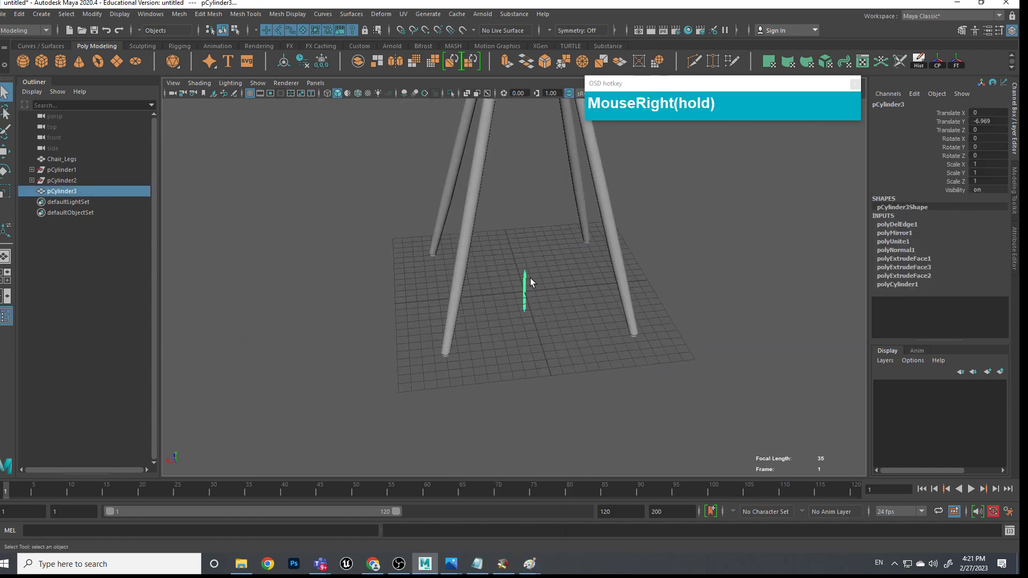
{"action": "left_click", "coordinate": [529, 284]}
{"action": "left_click", "coordinate": [536, 288]}
{"action": "left_click_drag", "start_coordinate": [535, 288], "coordinate": [470, 268], "text": "alt"}
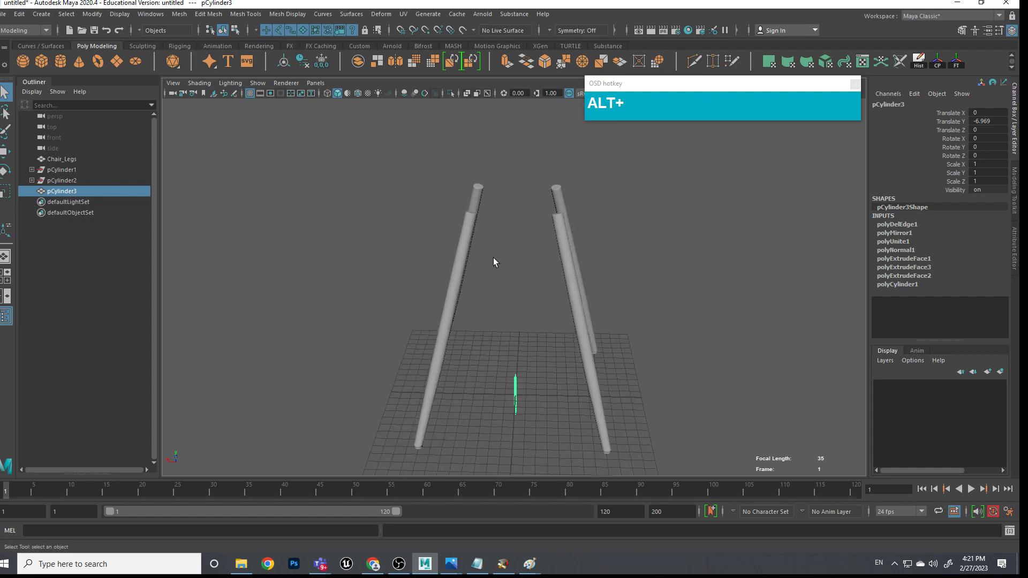
Switch to the Farnham Side Chair picture in Paint and examine up close how the brace rods cross between the legs
{"action": "left_click", "coordinate": [529, 564]}
{"action": "left_click", "coordinate": [490, 514]}
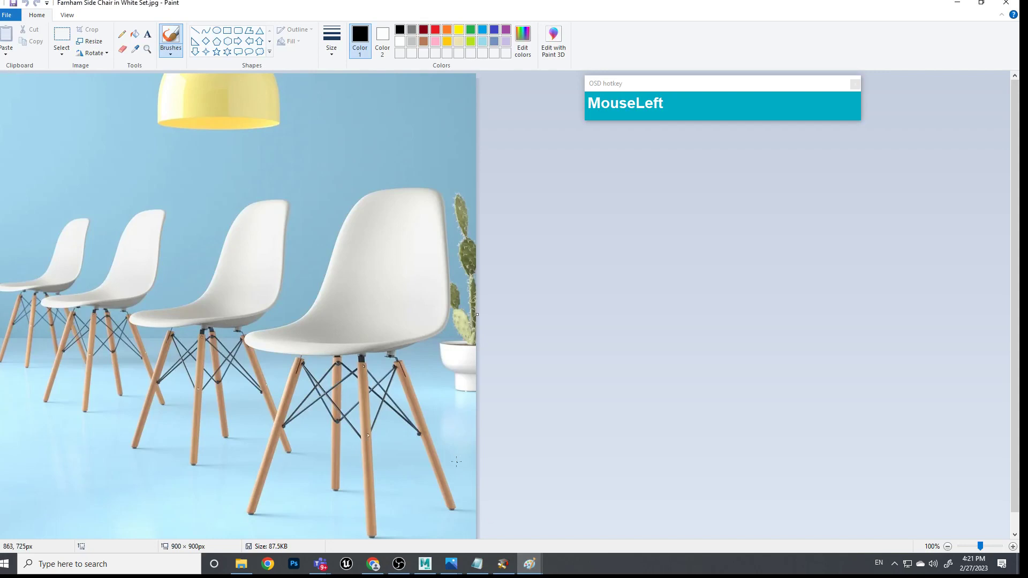
{"action": "scroll", "coordinate": [429, 463], "scroll_direction": "up", "scroll_amount": 1}
{"action": "key", "text": "ctrl+1"}
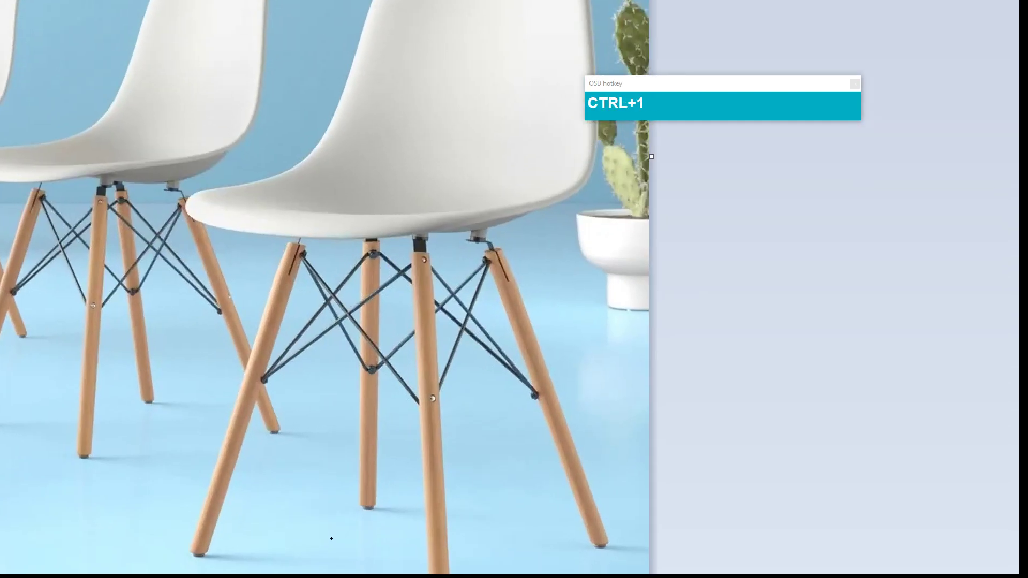
{"action": "left_click", "coordinate": [301, 318]}
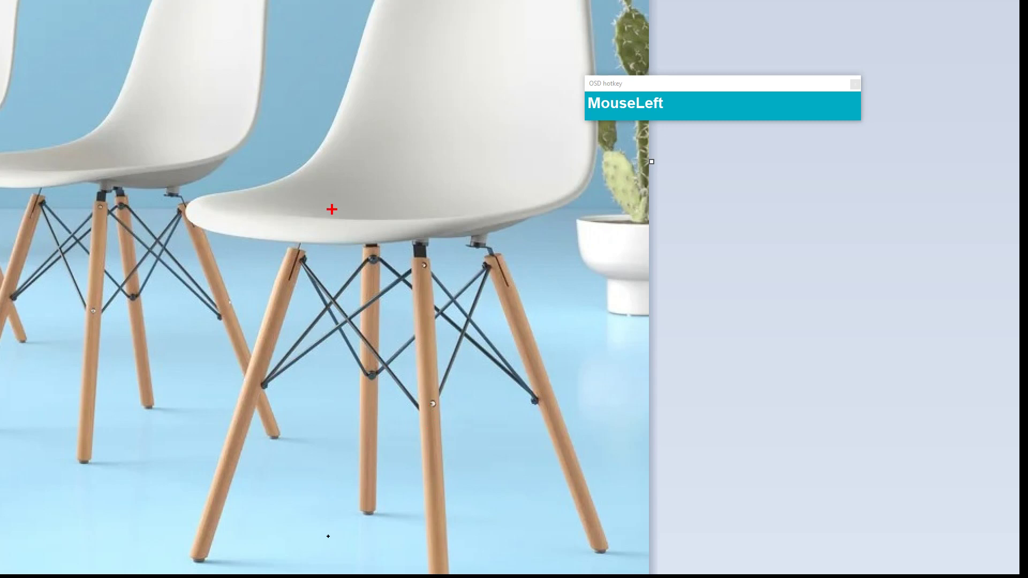
{"action": "key", "text": "ctrl+1"}
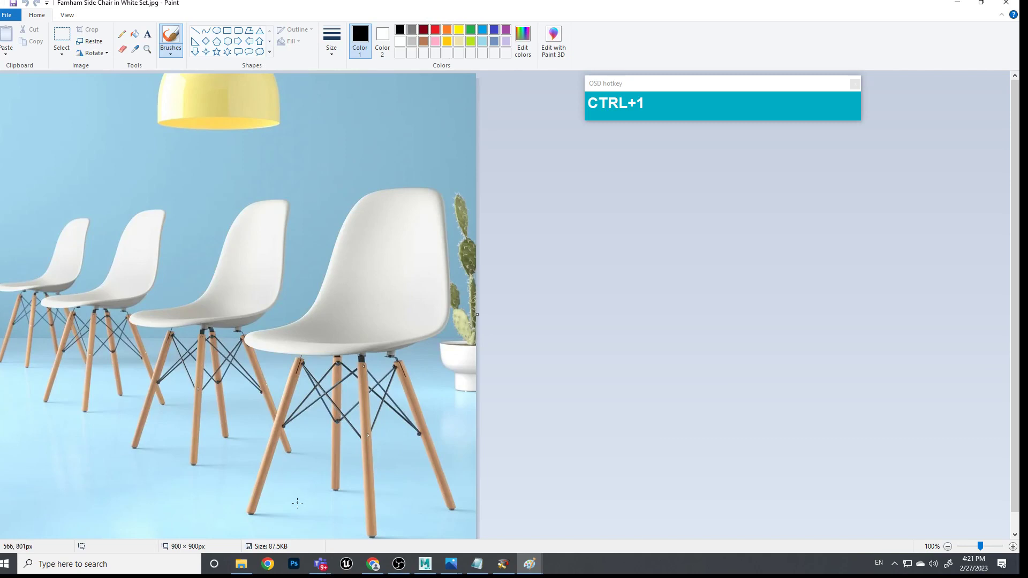
Magnify the front chair's base in the reference picture and circle in red the upper rod joint on the rear leg
{"action": "scroll", "coordinate": [298, 503], "scroll_direction": "up", "scroll_amount": 3}
{"action": "left_click", "coordinate": [372, 305]}
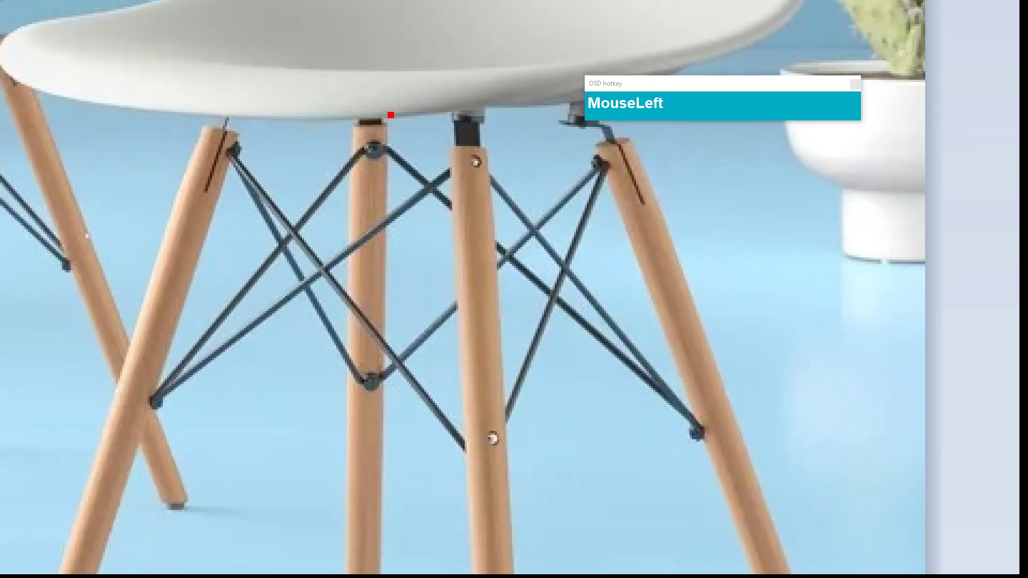
{"action": "left_click_drag", "start_coordinate": [346, 143], "coordinate": [391, 152]}
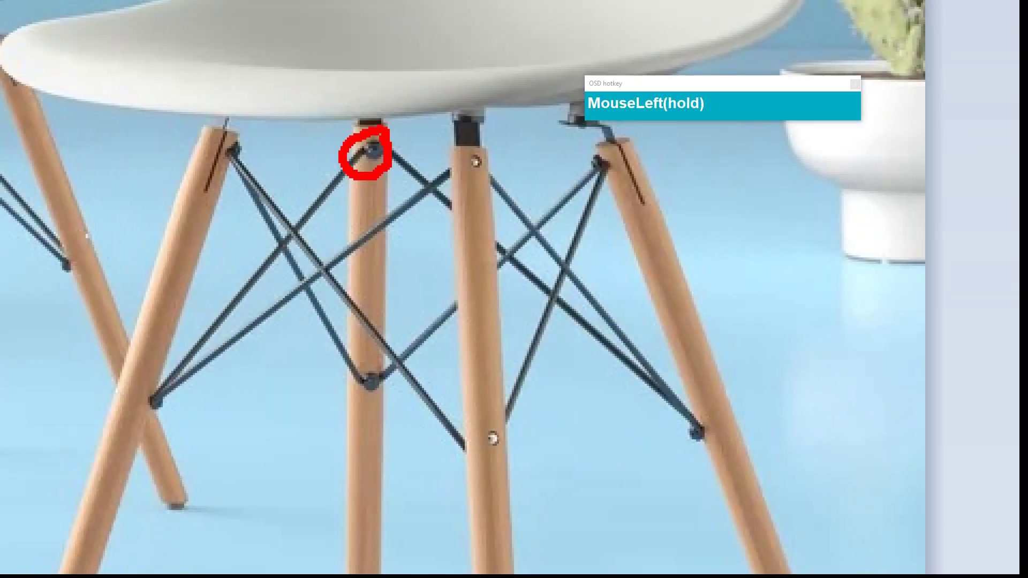
{"action": "key", "text": "Escape"}
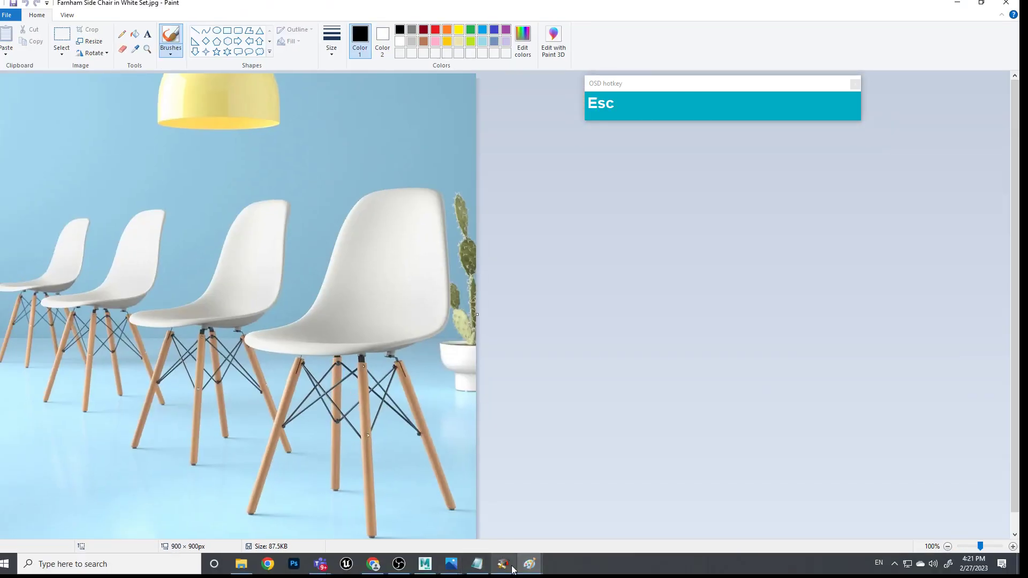
Switch back to Maya and raise the double-ended rod between the chair legs to a height of about 9.27 in Y
{"action": "left_click", "coordinate": [425, 564]}
{"action": "scroll", "coordinate": [528, 404], "scroll_direction": "up", "scroll_amount": 3}
{"action": "left_click", "coordinate": [517, 444]}
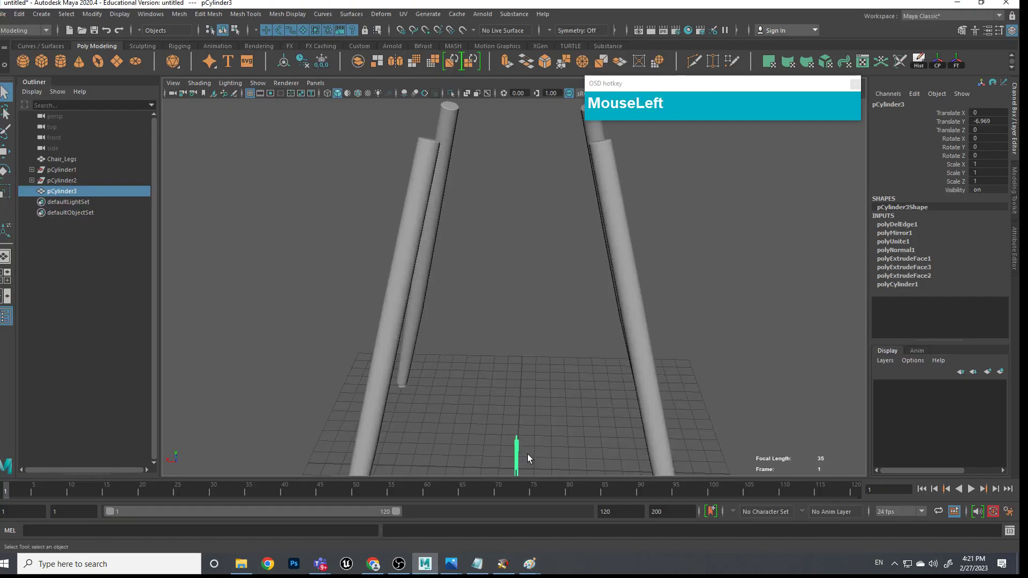
{"action": "scroll", "coordinate": [528, 455], "scroll_direction": "down", "scroll_amount": 4}
{"action": "key", "text": "w"}
{"action": "left_click_drag", "start_coordinate": [513, 308], "coordinate": [513, 192]}
In the top view, rotate the rod to exactly 45 degrees around the Y axis
{"action": "key", "text": "space"}
{"action": "left_click_drag", "start_coordinate": [519, 328], "coordinate": [477, 324]}
{"action": "scroll", "coordinate": [572, 346], "scroll_direction": "up", "scroll_amount": 8}
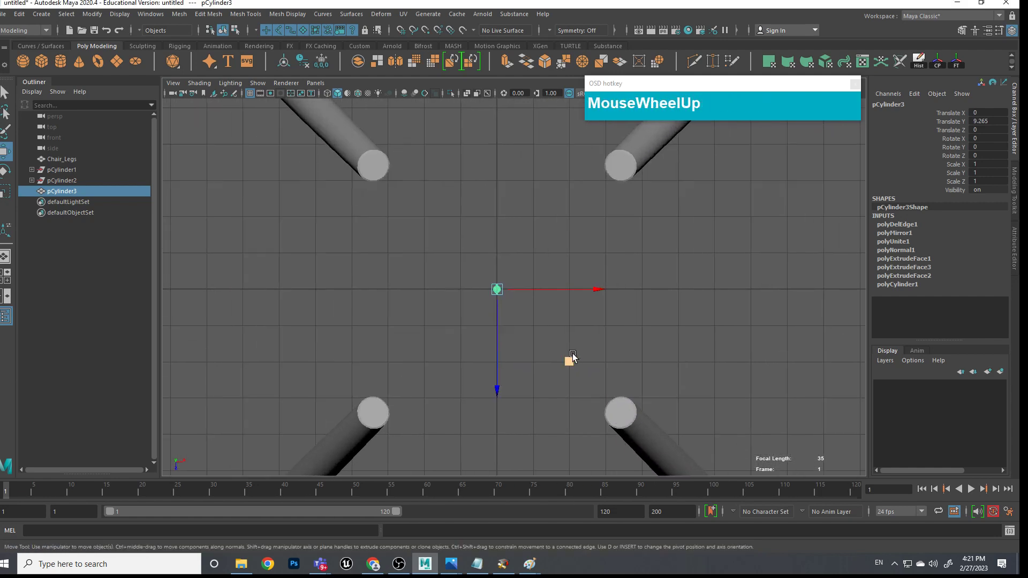
{"action": "scroll", "coordinate": [573, 357], "scroll_direction": "up", "scroll_amount": 2}
{"action": "middle_click_drag", "start_coordinate": [573, 357], "coordinate": [574, 275], "text": "alt"}
{"action": "scroll", "coordinate": [564, 280], "scroll_direction": "down", "scroll_amount": 3}
{"action": "scroll", "coordinate": [565, 284], "scroll_direction": "up", "scroll_amount": 2}
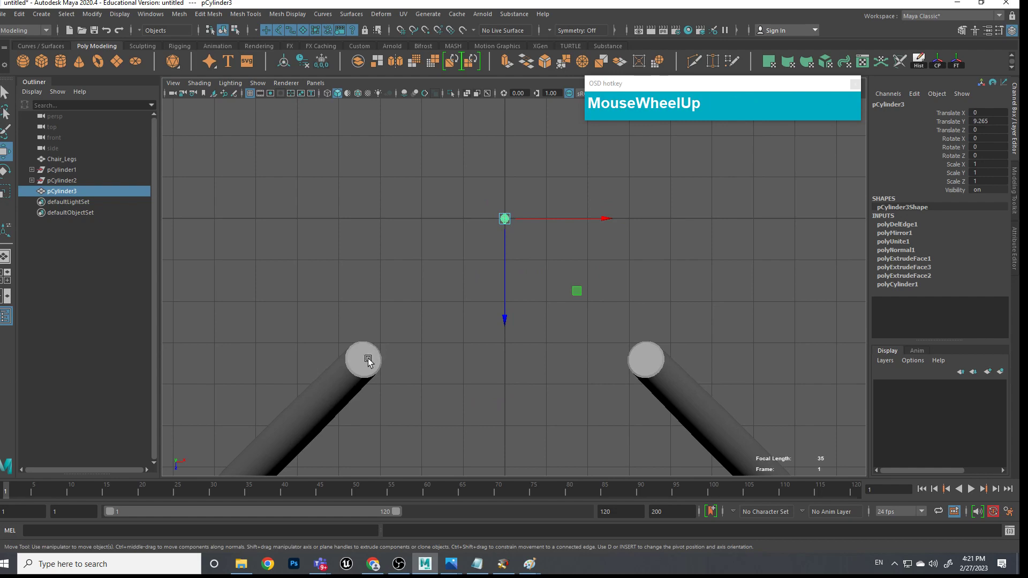
{"action": "key", "text": "e"}
{"action": "left_click_drag", "start_coordinate": [564, 293], "coordinate": [613, 231]}
{"action": "left_click", "coordinate": [990, 147]}
{"action": "type", "text": "45"}
{"action": "left_click", "coordinate": [823, 190]}
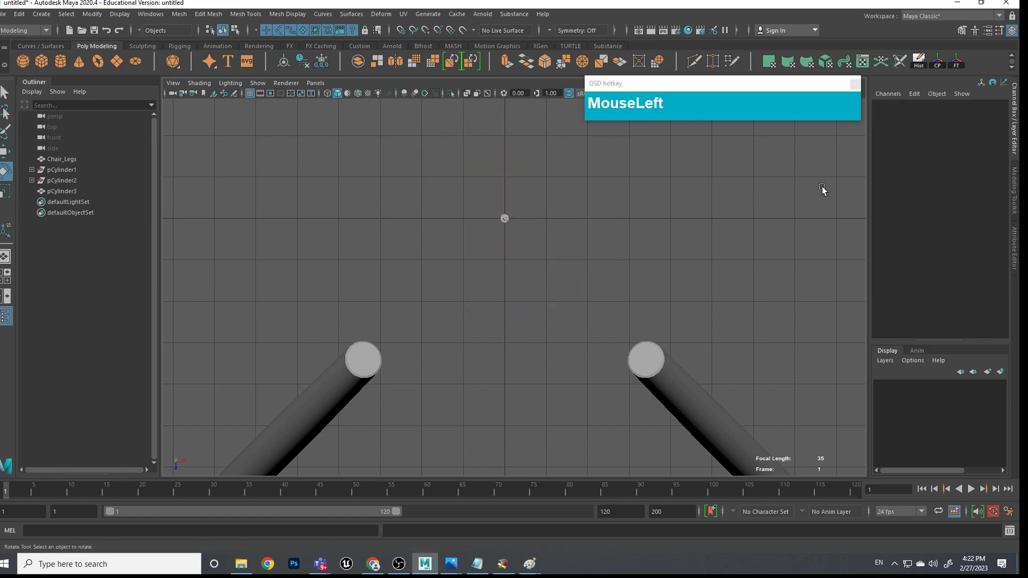
Reselect the rod and, using wireframe display, move it into the front leg's top at about X -3.35, Z 3.36
{"action": "left_click", "coordinate": [504, 219]}
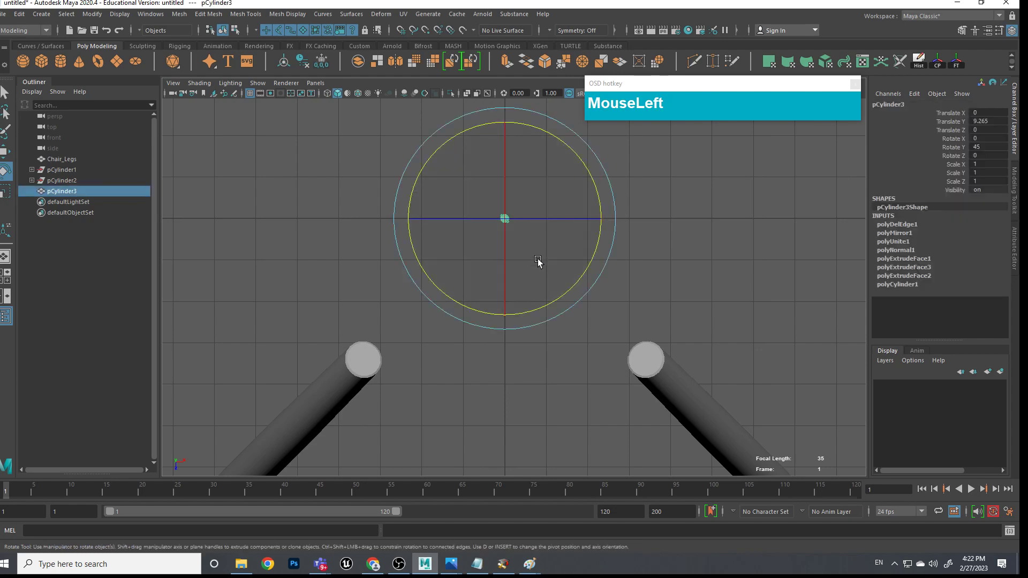
{"action": "key", "text": "w"}
{"action": "left_click_drag", "start_coordinate": [578, 293], "coordinate": [442, 428]}
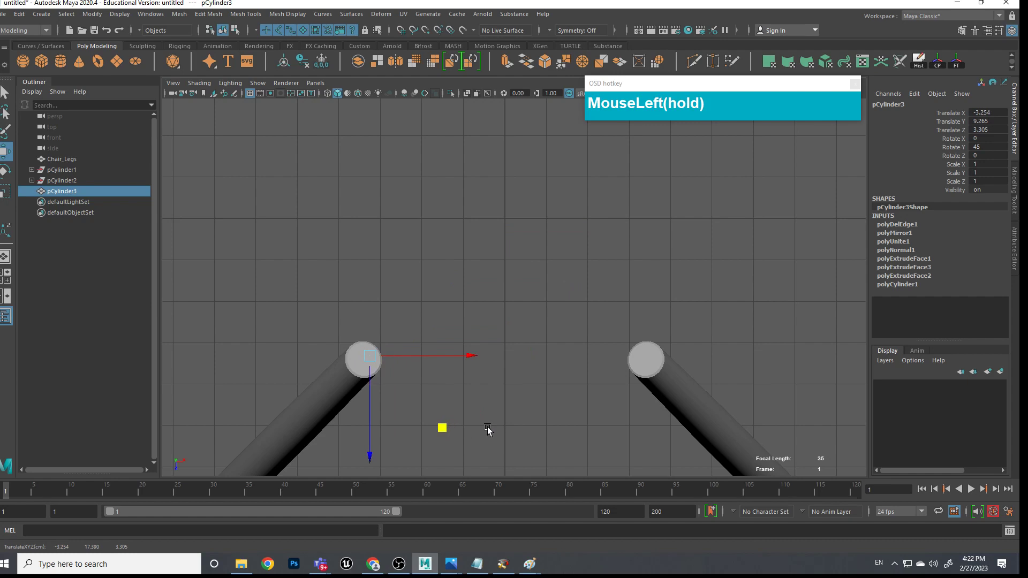
{"action": "key", "text": "4"}
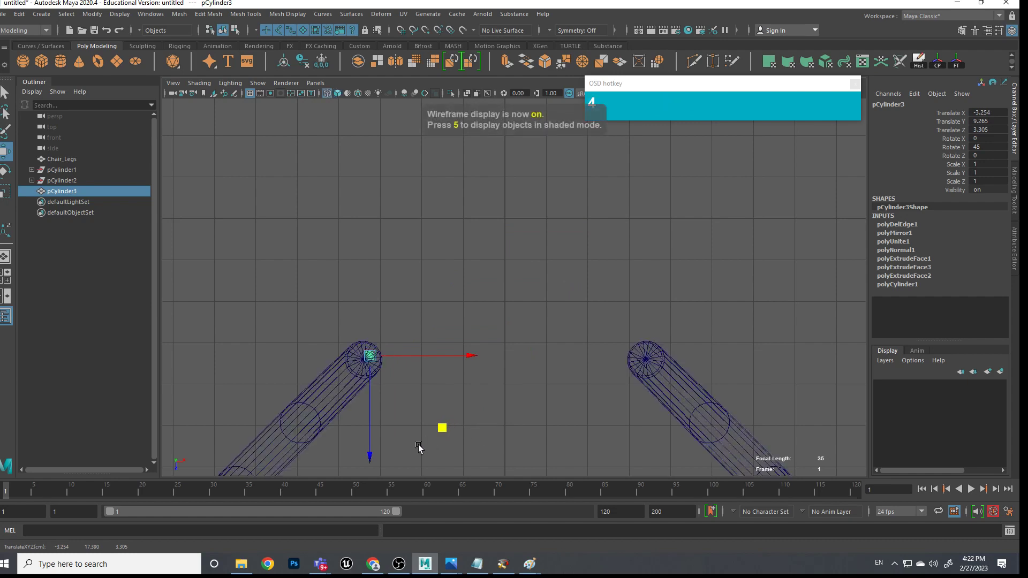
{"action": "scroll", "coordinate": [445, 438], "scroll_direction": "up", "scroll_amount": 3}
{"action": "middle_click_drag", "start_coordinate": [445, 438], "coordinate": [610, 240], "text": "alt"}
{"action": "scroll", "coordinate": [519, 278], "scroll_direction": "up", "scroll_amount": 2}
{"action": "left_click_drag", "start_coordinate": [492, 268], "coordinate": [592, 286]}
Examine from several perspective angles and from above how the rod and its ring eyelets sit inside the leg's upper end
{"action": "key", "text": "space"}
{"action": "scroll", "coordinate": [592, 286], "scroll_direction": "up", "scroll_amount": 5}
{"action": "middle_click_drag", "start_coordinate": [592, 287], "coordinate": [614, 259], "text": "alt"}
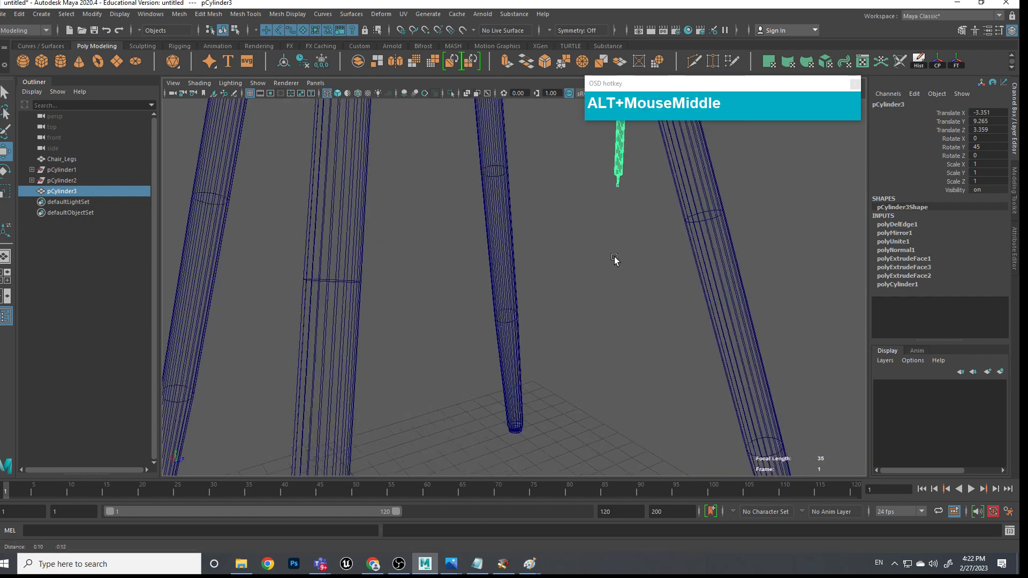
{"action": "left_click_drag", "start_coordinate": [615, 259], "coordinate": [517, 360], "text": "alt"}
{"action": "middle_click_drag", "start_coordinate": [516, 361], "coordinate": [569, 350], "text": "alt"}
{"action": "left_click_drag", "start_coordinate": [569, 351], "coordinate": [588, 309], "text": "alt"}
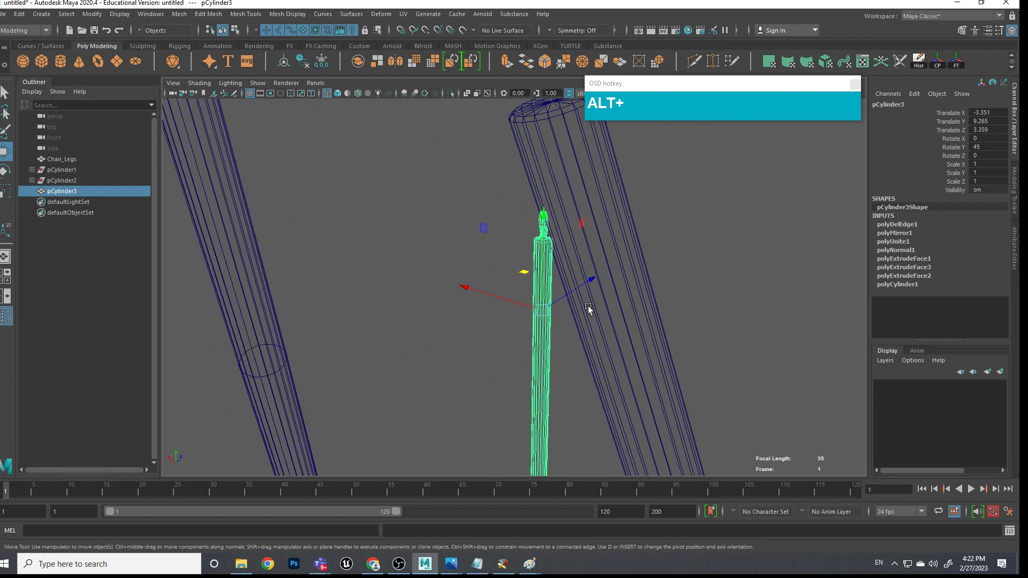
{"action": "left_click_drag", "start_coordinate": [576, 247], "coordinate": [581, 268], "text": "alt"}
{"action": "middle_click_drag", "start_coordinate": [580, 268], "coordinate": [589, 302], "text": "alt"}
{"action": "left_click_drag", "start_coordinate": [589, 302], "coordinate": [739, 316], "text": "alt"}
{"action": "scroll", "coordinate": [546, 294], "scroll_direction": "down", "scroll_amount": 3}
{"action": "middle_click_drag", "start_coordinate": [739, 316], "coordinate": [750, 317], "text": "alt"}
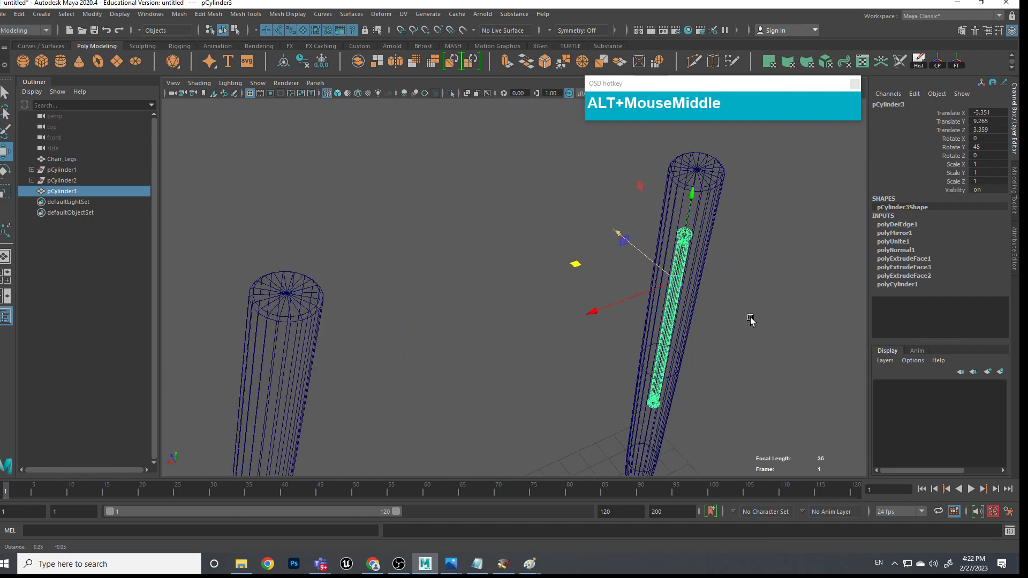
{"action": "left_click_drag", "start_coordinate": [750, 316], "coordinate": [702, 342], "text": "alt"}
{"action": "middle_click_drag", "start_coordinate": [702, 342], "coordinate": [635, 320], "text": "alt"}
{"action": "key", "text": "space"}
{"action": "left_click_drag", "start_coordinate": [635, 320], "coordinate": [529, 272]}
{"action": "middle_click_drag", "start_coordinate": [529, 272], "coordinate": [534, 335], "text": "alt"}
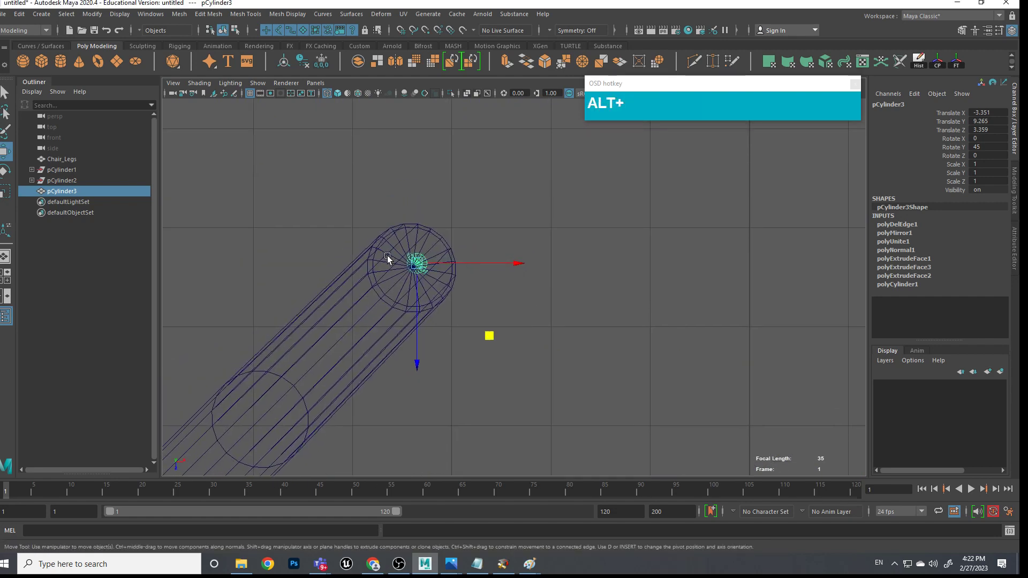
Move the pivot of pCylinder3 to the centre of the ring at its upper end
{"action": "key", "text": "space"}
{"action": "left_click_drag", "start_coordinate": [505, 297], "coordinate": [481, 268]}
{"action": "left_click_drag", "start_coordinate": [482, 268], "coordinate": [496, 292], "text": "alt"}
{"action": "scroll", "coordinate": [496, 291], "scroll_direction": "up", "scroll_amount": 2}
{"action": "middle_click_drag", "start_coordinate": [496, 291], "coordinate": [540, 323], "text": "alt"}
{"action": "left_click_drag", "start_coordinate": [540, 323], "coordinate": [523, 303], "text": "alt"}
{"action": "middle_click_drag", "start_coordinate": [523, 303], "coordinate": [484, 268], "text": "alt"}
{"action": "left_click_drag", "start_coordinate": [453, 215], "coordinate": [502, 296], "text": "alt"}
{"action": "scroll", "coordinate": [493, 217], "scroll_direction": "up", "scroll_amount": 3, "text": "alt"}
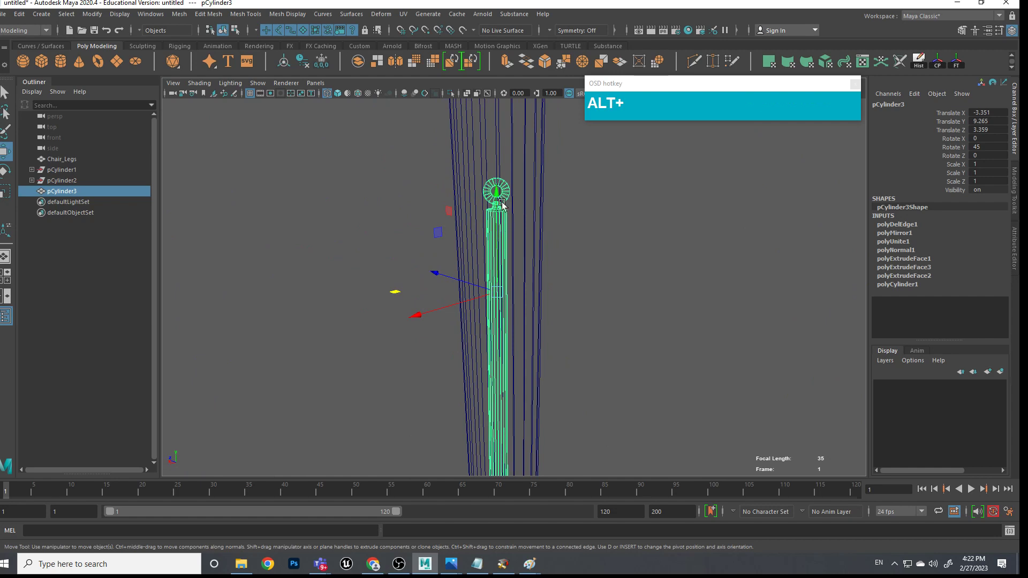
{"action": "key", "text": "d"}
{"action": "left_click_drag", "start_coordinate": [497, 214], "coordinate": [498, 91]}
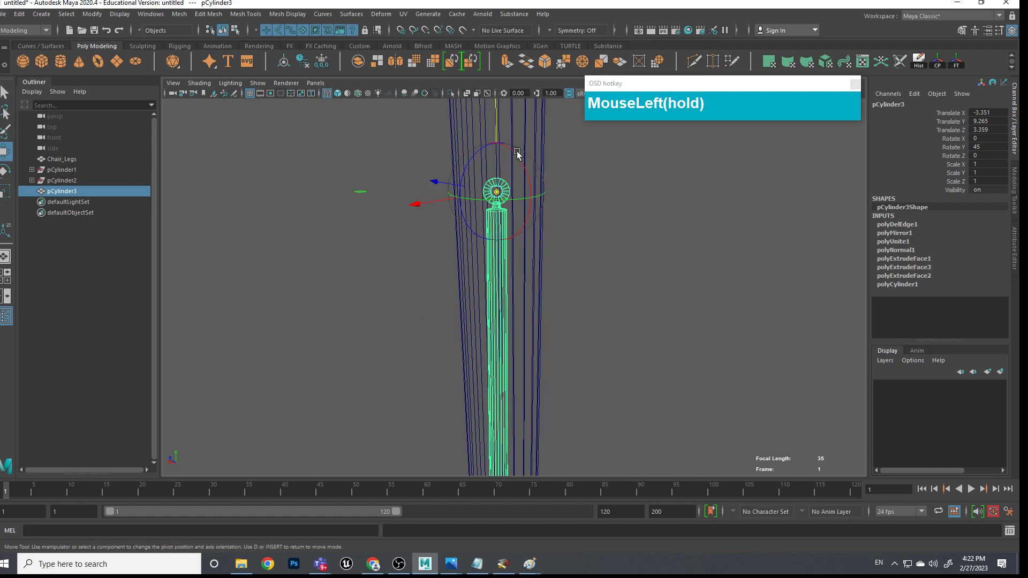
Rotate pCylinder3 in the side view to slant toward the opposite leg, about 55.8, 29.3 and 35.8 degrees in X, Y and Z
{"action": "left_click_drag", "start_coordinate": [532, 183], "coordinate": [503, 273], "text": "alt"}
{"action": "key", "text": "e"}
{"action": "middle_click_drag", "start_coordinate": [503, 273], "coordinate": [269, 282], "text": "alt"}
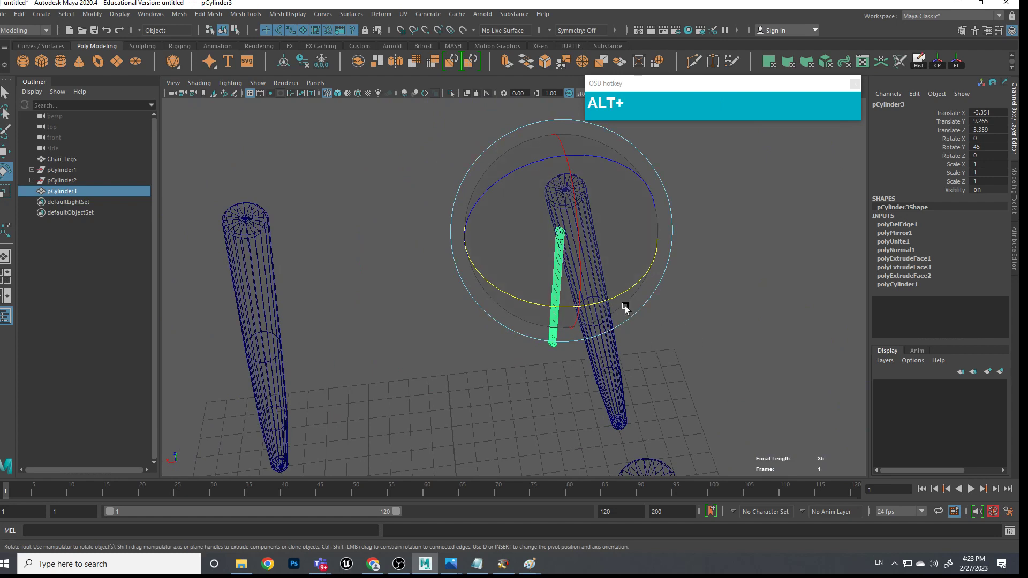
{"action": "left_click_drag", "start_coordinate": [615, 294], "coordinate": [595, 257], "text": "alt"}
{"action": "left_click", "coordinate": [557, 317]}
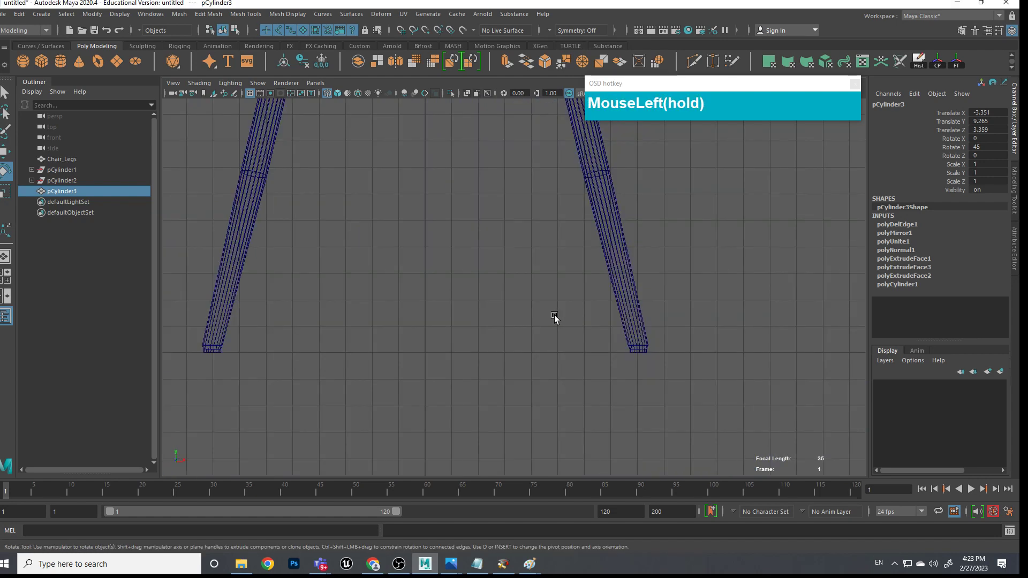
{"action": "scroll", "coordinate": [552, 311], "scroll_direction": "down", "scroll_amount": 6, "text": "alt"}
{"action": "key", "text": "space"}
{"action": "left_click_drag", "start_coordinate": [558, 343], "coordinate": [601, 344]}
{"action": "middle_click_drag", "start_coordinate": [544, 205], "coordinate": [534, 573], "text": "alt"}
{"action": "scroll", "coordinate": [539, 419], "scroll_direction": "up", "scroll_amount": 1}
{"action": "scroll", "coordinate": [538, 419], "scroll_direction": "up", "scroll_amount": 2}
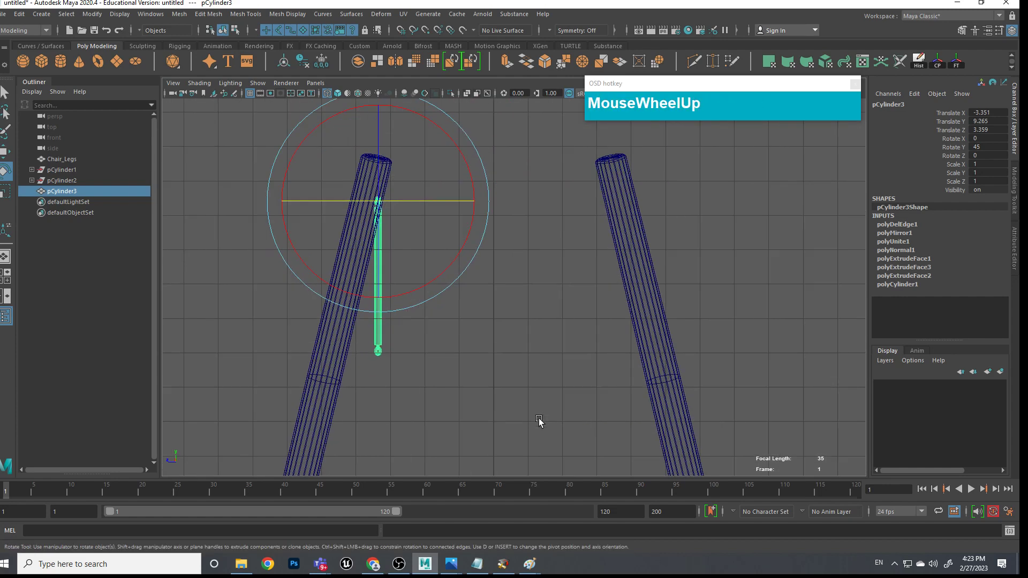
{"action": "key", "text": "space"}
{"action": "mouse_move", "coordinate": [536, 414]}
{"action": "left_mouse_down"}
{"action": "mouse_move", "coordinate": [577, 414]}
{"action": "mouse_move", "coordinate": [538, 416]}
{"action": "left_mouse_up"}
{"action": "scroll", "coordinate": [517, 248], "scroll_direction": "down", "scroll_amount": 2, "text": "alt"}
{"action": "middle_click_drag", "start_coordinate": [517, 248], "coordinate": [506, 230], "text": "alt"}
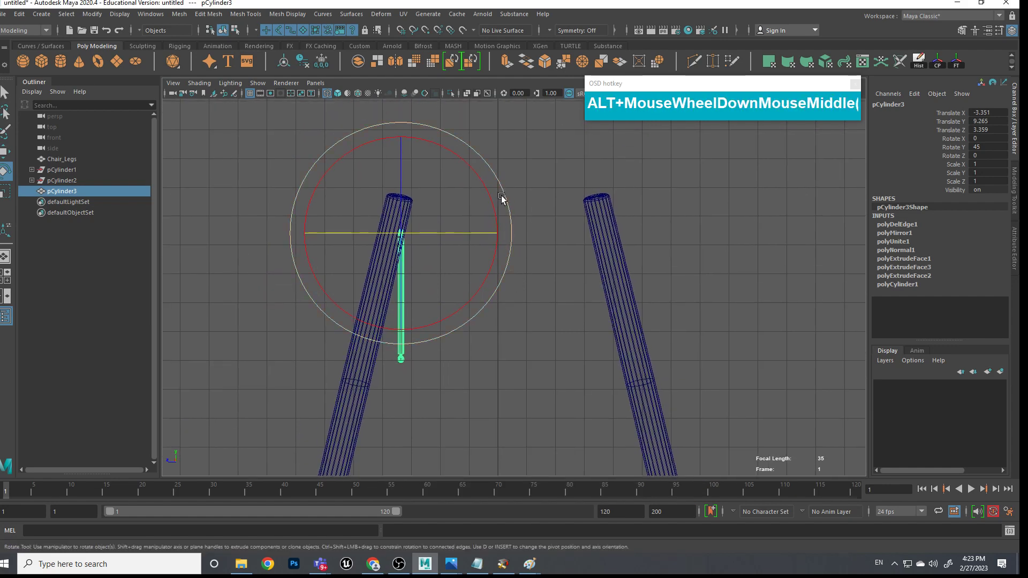
{"action": "left_click_drag", "start_coordinate": [507, 202], "coordinate": [459, 120]}
{"action": "middle_click_drag", "start_coordinate": [540, 326], "coordinate": [483, 249], "text": "alt"}
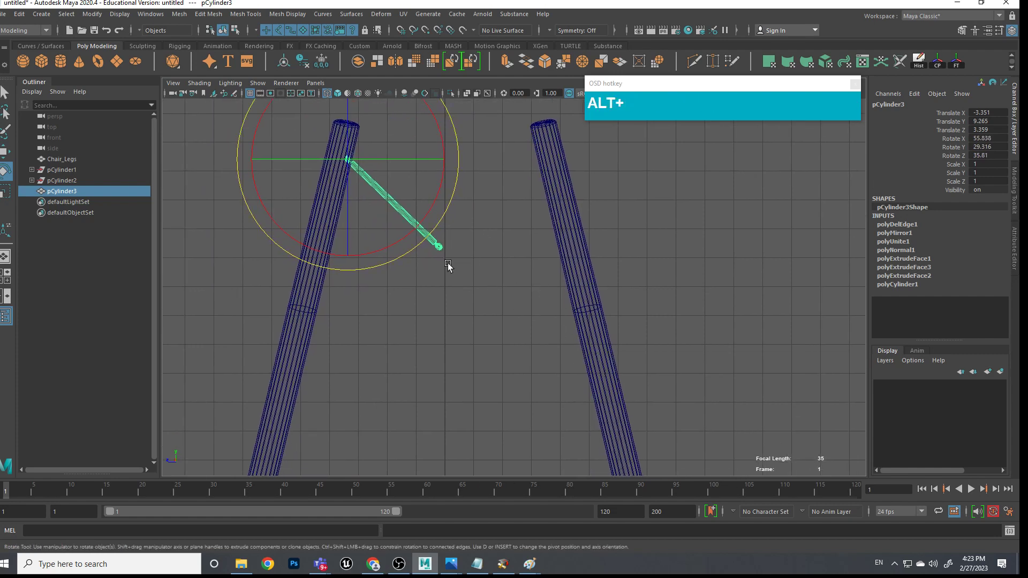
Select the vertices of the brace's lower end and move them out to the opposite leg in the side view
{"action": "scroll", "coordinate": [423, 241], "scroll_direction": "up", "scroll_amount": 1}
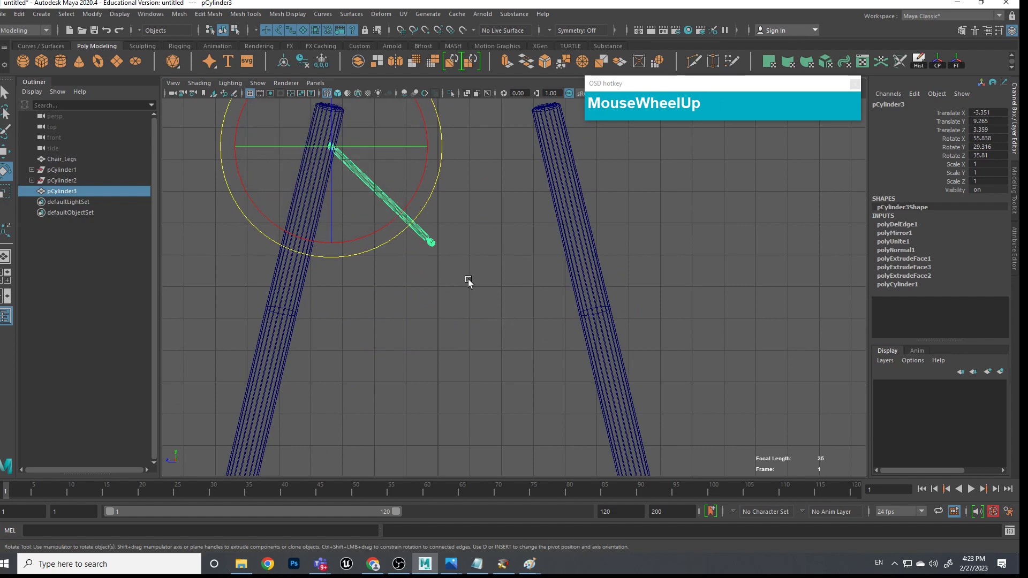
{"action": "scroll", "coordinate": [433, 243], "scroll_direction": "up", "scroll_amount": 1}
{"action": "right_click_drag", "start_coordinate": [382, 215], "coordinate": [326, 213]}
{"action": "left_click", "coordinate": [418, 241]}
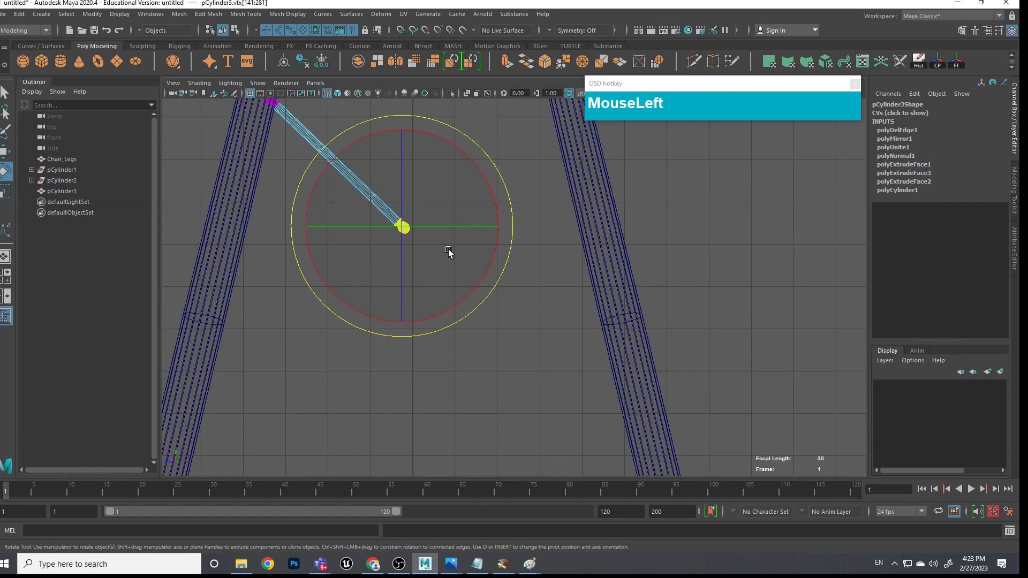
{"action": "key", "text": "w"}
{"action": "left_click_drag", "start_coordinate": [403, 227], "coordinate": [627, 353]}
In the top view, shift the selected end vertices along X onto the slanted leg
{"action": "key", "text": "space"}
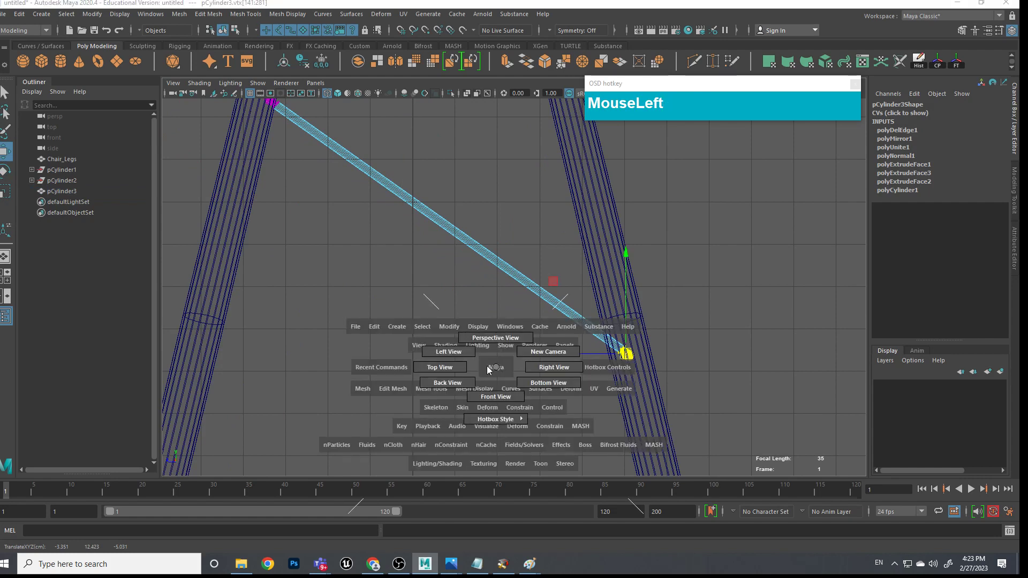
{"action": "left_click_drag", "start_coordinate": [460, 368], "coordinate": [460, 368]}
{"action": "scroll", "coordinate": [466, 395], "scroll_direction": "down", "scroll_amount": 4}
{"action": "middle_click_drag", "start_coordinate": [466, 395], "coordinate": [541, 193], "text": "alt"}
{"action": "scroll", "coordinate": [498, 386], "scroll_direction": "up", "scroll_amount": 3}
{"action": "scroll", "coordinate": [501, 315], "scroll_direction": "up", "scroll_amount": 1}
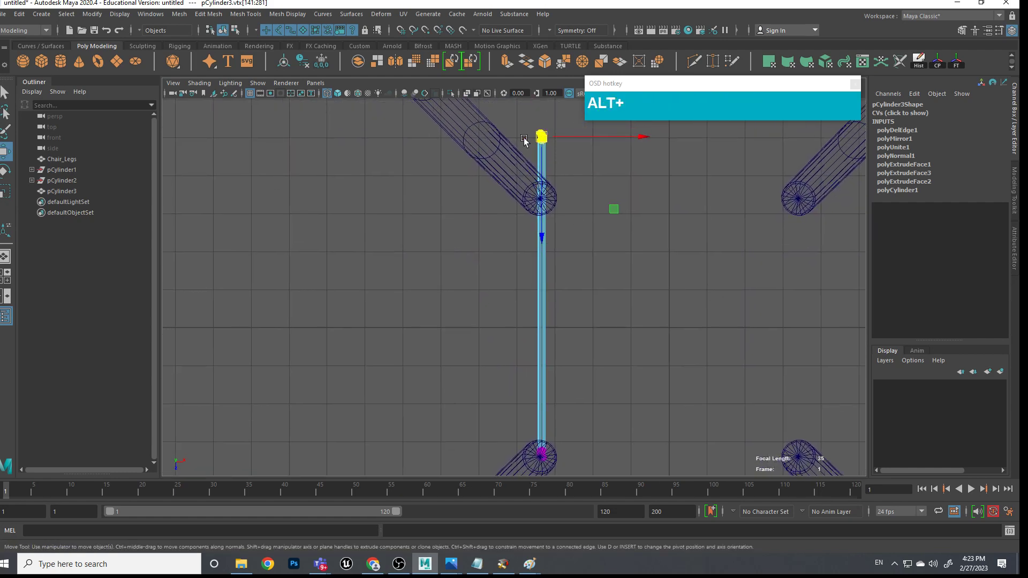
{"action": "middle_click_drag", "start_coordinate": [470, 130], "coordinate": [494, 167], "text": "alt"}
{"action": "left_click_drag", "start_coordinate": [669, 188], "coordinate": [605, 181]}
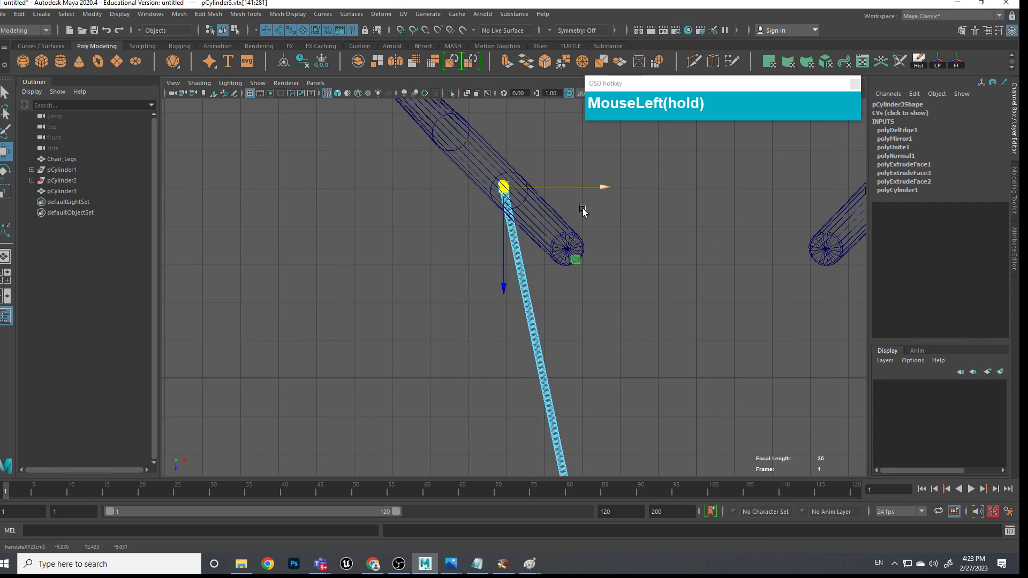
Return to the perspective view and turn on shaded display
{"action": "key", "text": "space"}
{"action": "left_click_drag", "start_coordinate": [643, 239], "coordinate": [638, 211]}
{"action": "left_click_drag", "start_coordinate": [638, 212], "coordinate": [535, 198], "text": "alt"}
{"action": "middle_click_drag", "start_coordinate": [535, 199], "coordinate": [608, 199], "text": "alt"}
{"action": "left_click_drag", "start_coordinate": [608, 199], "coordinate": [620, 242], "text": "alt"}
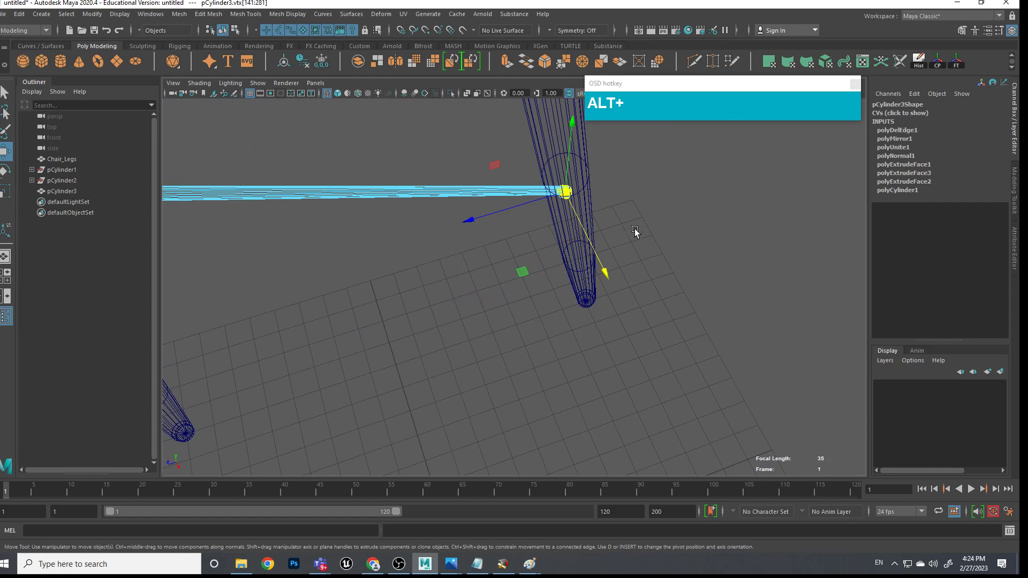
{"action": "key", "text": "4"}
{"action": "key", "text": "5"}
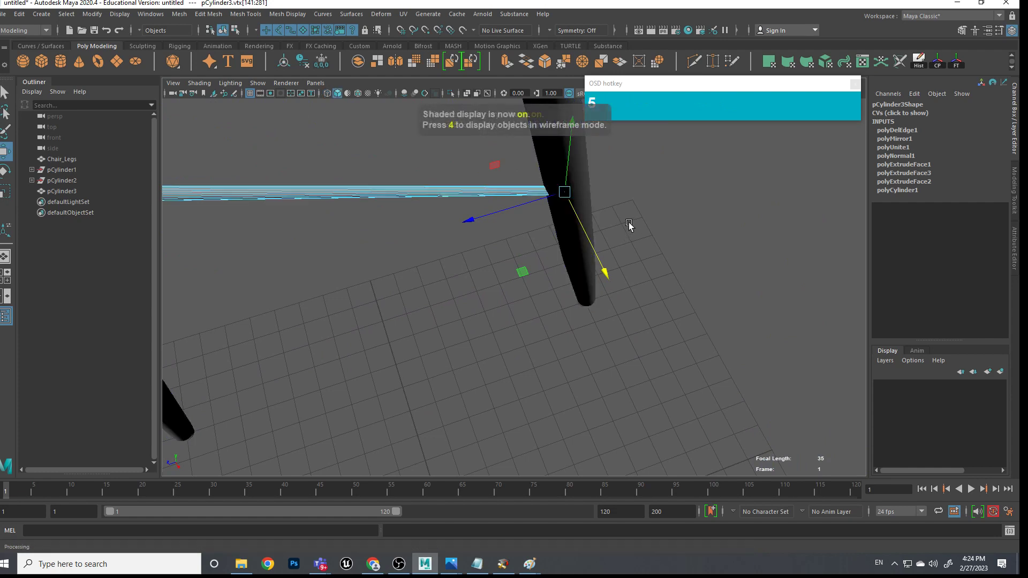
Reposition the vertices of the brace's lower end horizontally against the surface of the leg
{"action": "mouse_move", "coordinate": [584, 248]}
{"action": "left_mouse_down", "text": "alt"}
{"action": "mouse_move", "coordinate": [598, 256]}
{"action": "mouse_move", "coordinate": [551, 280]}
{"action": "mouse_move", "coordinate": [550, 298]}
{"action": "mouse_move", "coordinate": [587, 259]}
{"action": "left_mouse_up", "text": "alt"}
{"action": "scroll", "coordinate": [569, 340], "scroll_direction": "up", "scroll_amount": 2, "text": "alt"}
{"action": "middle_click_drag", "start_coordinate": [570, 340], "coordinate": [598, 316], "text": "alt"}
{"action": "scroll", "coordinate": [573, 304], "scroll_direction": "up", "scroll_amount": 1}
{"action": "scroll", "coordinate": [601, 289], "scroll_direction": "down", "scroll_amount": 3}
{"action": "scroll", "coordinate": [608, 291], "scroll_direction": "up", "scroll_amount": 3, "text": "alt"}
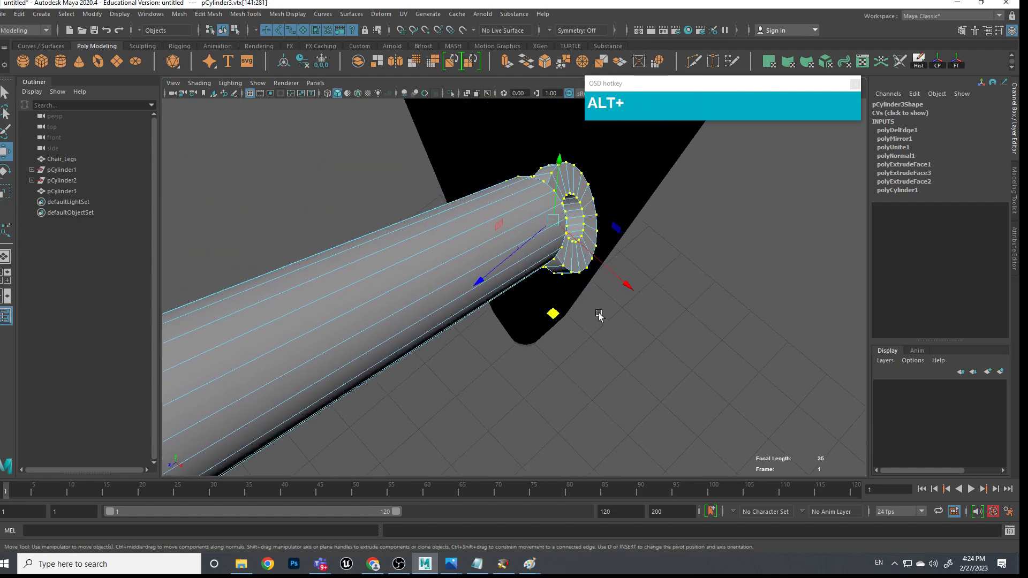
{"action": "scroll", "coordinate": [598, 315], "scroll_direction": "up", "scroll_amount": 1}
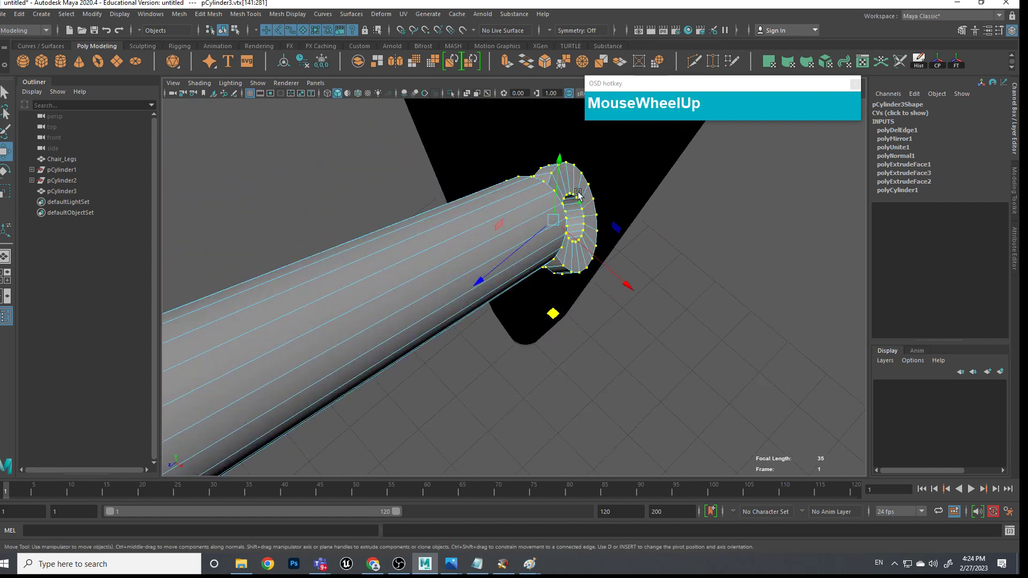
{"action": "left_click_drag", "start_coordinate": [633, 215], "coordinate": [615, 222], "text": "alt"}
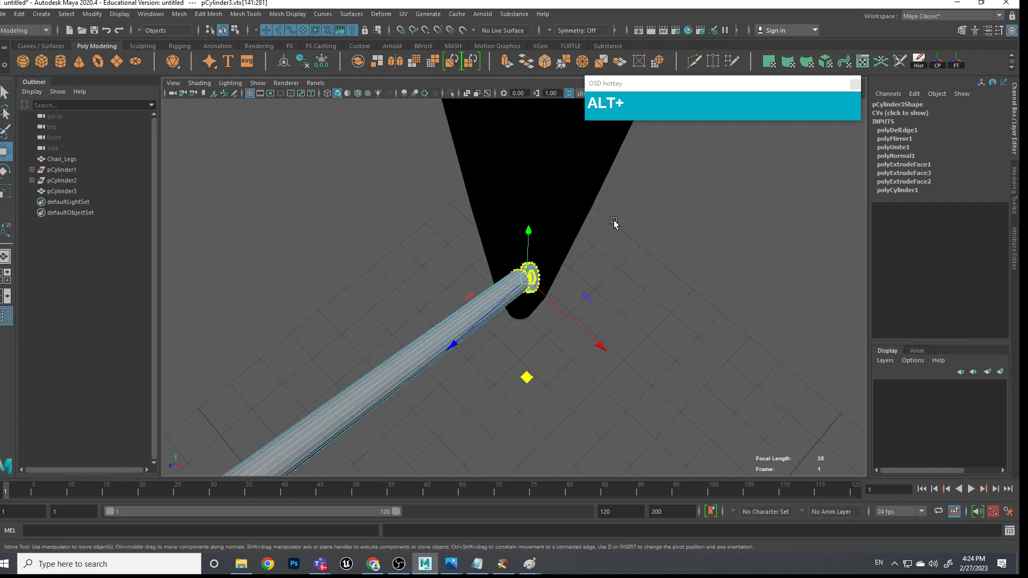
{"action": "left_click_drag", "start_coordinate": [528, 383], "coordinate": [417, 314]}
Select the ring faces at the brace's upper end and rotate them to sit flat against the leg
{"action": "middle_click_drag", "start_coordinate": [418, 315], "coordinate": [423, 312], "text": "alt"}
{"action": "left_click_drag", "start_coordinate": [422, 312], "coordinate": [474, 318], "text": "alt"}
{"action": "middle_click_drag", "start_coordinate": [474, 318], "coordinate": [482, 322], "text": "alt"}
{"action": "scroll", "coordinate": [472, 284], "scroll_direction": "up", "scroll_amount": 3}
{"action": "middle_click_drag", "start_coordinate": [473, 284], "coordinate": [450, 282], "text": "alt"}
{"action": "mouse_move", "coordinate": [450, 282]}
{"action": "left_mouse_down", "text": "alt"}
{"action": "mouse_move", "coordinate": [450, 305]}
{"action": "mouse_move", "coordinate": [461, 278]}
{"action": "left_mouse_up", "text": "alt"}
{"action": "scroll", "coordinate": [470, 267], "scroll_direction": "up", "scroll_amount": 3}
{"action": "scroll", "coordinate": [480, 247], "scroll_direction": "down", "scroll_amount": 2}
{"action": "middle_click", "coordinate": [502, 279], "text": "alt"}
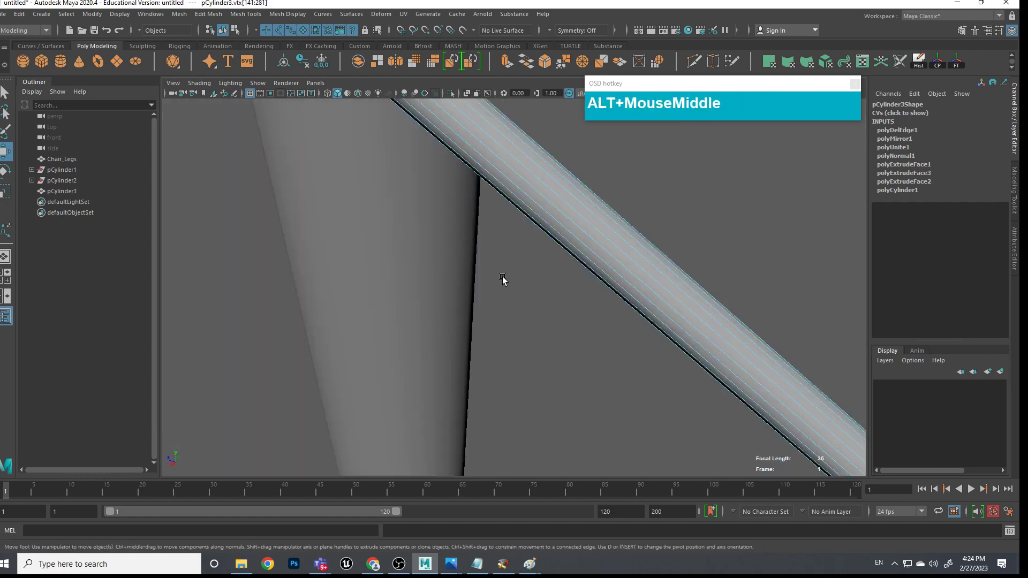
{"action": "middle_click_drag", "start_coordinate": [503, 279], "coordinate": [528, 289], "text": "alt"}
{"action": "scroll", "coordinate": [571, 332], "scroll_direction": "up", "scroll_amount": 3}
{"action": "scroll", "coordinate": [571, 332], "scroll_direction": "down", "scroll_amount": 4}
{"action": "mouse_move", "coordinate": [542, 289]}
{"action": "right_mouse_down"}
{"action": "mouse_move", "coordinate": [543, 298]}
{"action": "mouse_move", "coordinate": [544, 286]}
{"action": "right_mouse_up"}
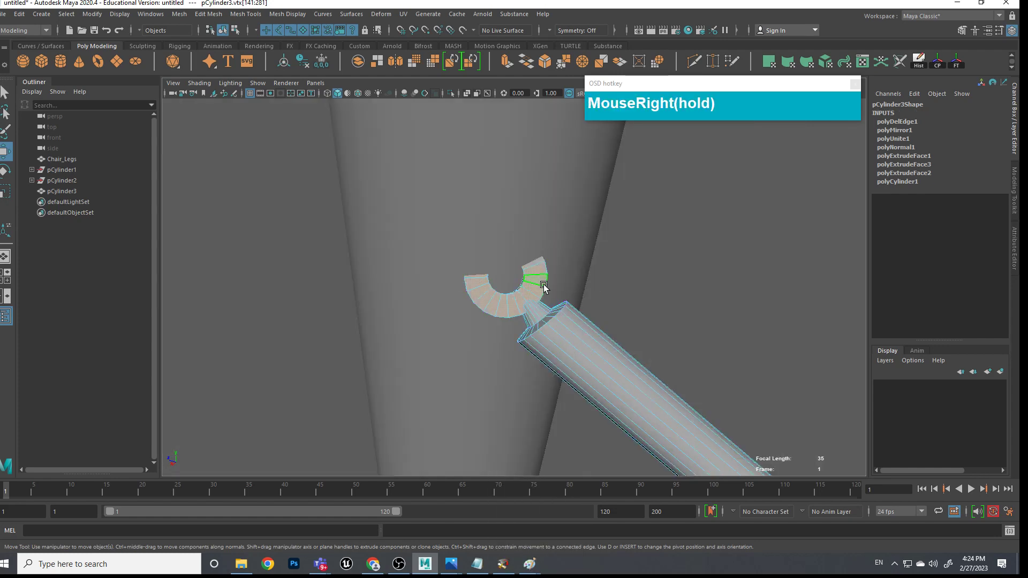
{"action": "key", "text": "e"}
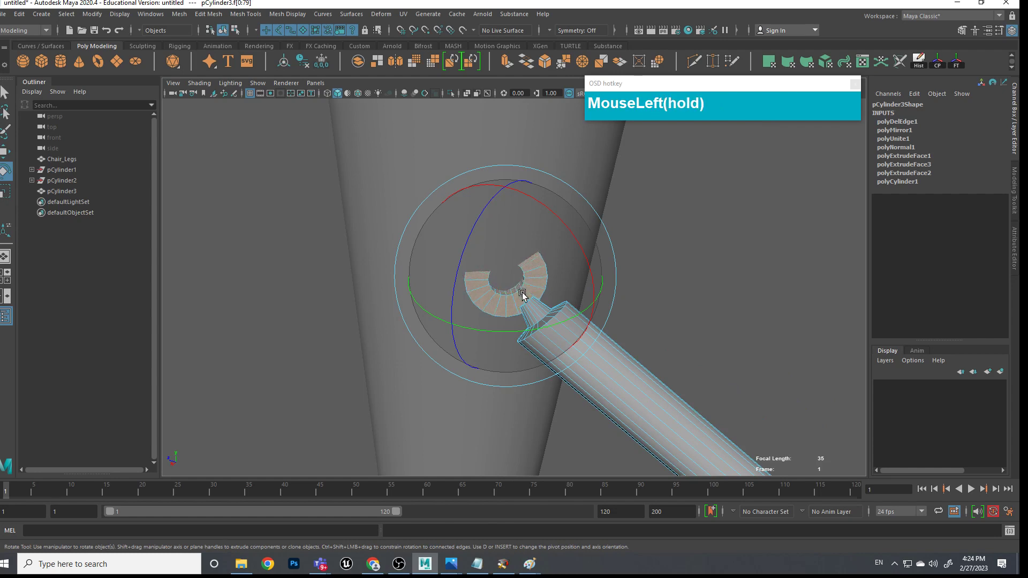
{"action": "left_click_drag", "start_coordinate": [527, 302], "coordinate": [486, 183]}
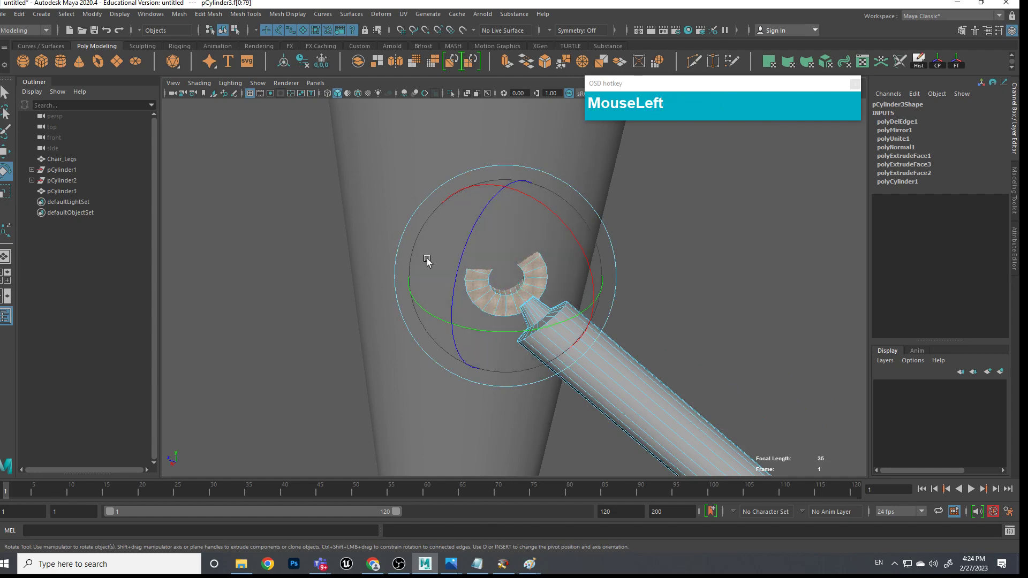
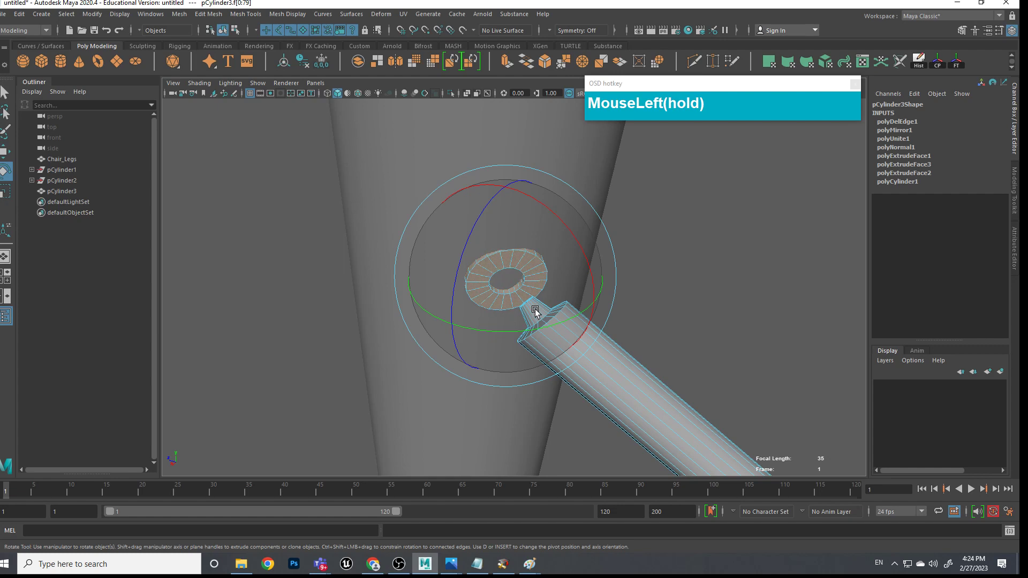
Move the upper ring's faces off the brace's tip and partly into the leg
{"action": "left_click_drag", "start_coordinate": [535, 311], "coordinate": [528, 321], "text": "alt"}
{"action": "scroll", "coordinate": [528, 319], "scroll_direction": "down", "scroll_amount": 3}
{"action": "middle_click_drag", "start_coordinate": [528, 316], "coordinate": [608, 305], "text": "alt"}
{"action": "scroll", "coordinate": [589, 343], "scroll_direction": "up", "scroll_amount": 2}
{"action": "middle_click_drag", "start_coordinate": [589, 342], "coordinate": [549, 333], "text": "alt"}
{"action": "mouse_move", "coordinate": [559, 268]}
{"action": "right_mouse_down"}
{"action": "mouse_move", "coordinate": [559, 334]}
{"action": "mouse_move", "coordinate": [605, 269]}
{"action": "mouse_move", "coordinate": [530, 273]}
{"action": "mouse_move", "coordinate": [557, 280]}
{"action": "right_mouse_up"}
{"action": "right_click_drag", "start_coordinate": [563, 338], "coordinate": [513, 279]}
{"action": "mouse_move", "coordinate": [637, 374]}
{"action": "left_mouse_down", "text": "alt"}
{"action": "mouse_move", "coordinate": [638, 346]}
{"action": "mouse_move", "coordinate": [648, 370]}
{"action": "left_mouse_up", "text": "alt"}
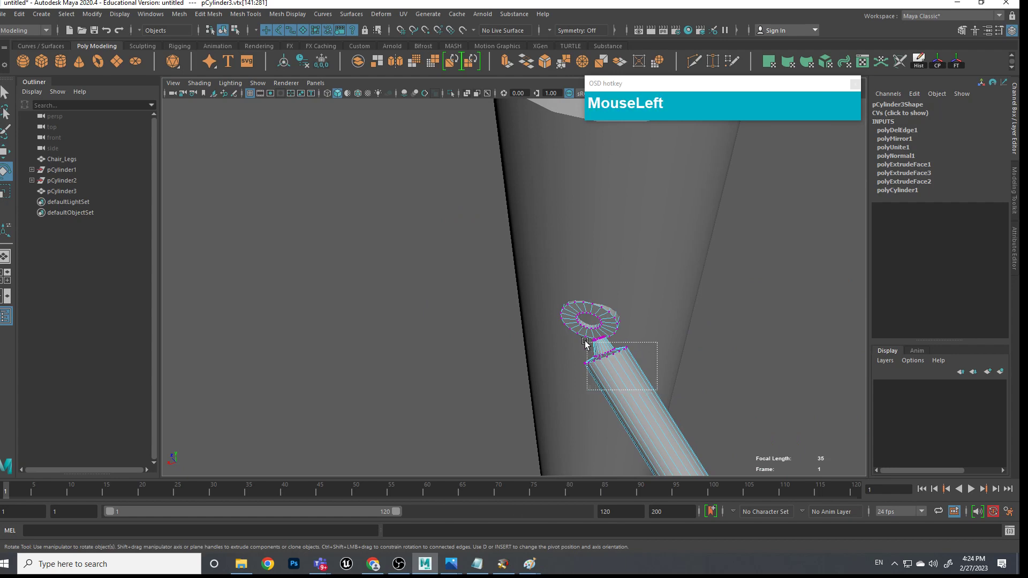
{"action": "left_click_drag", "start_coordinate": [570, 337], "coordinate": [629, 369]}
{"action": "scroll", "coordinate": [629, 370], "scroll_direction": "up", "scroll_amount": 2}
{"action": "middle_click_drag", "start_coordinate": [630, 370], "coordinate": [580, 262], "text": "alt"}
{"action": "right_click_drag", "start_coordinate": [565, 239], "coordinate": [563, 265]}
{"action": "left_click", "coordinate": [571, 234]}
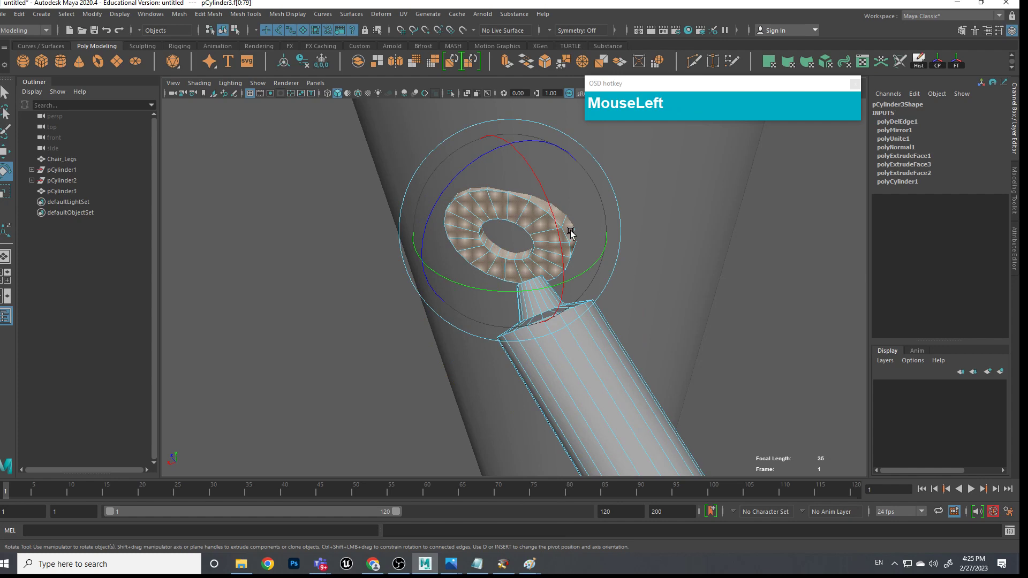
{"action": "key", "text": "w"}
{"action": "left_click_drag", "start_coordinate": [513, 227], "coordinate": [519, 215]}
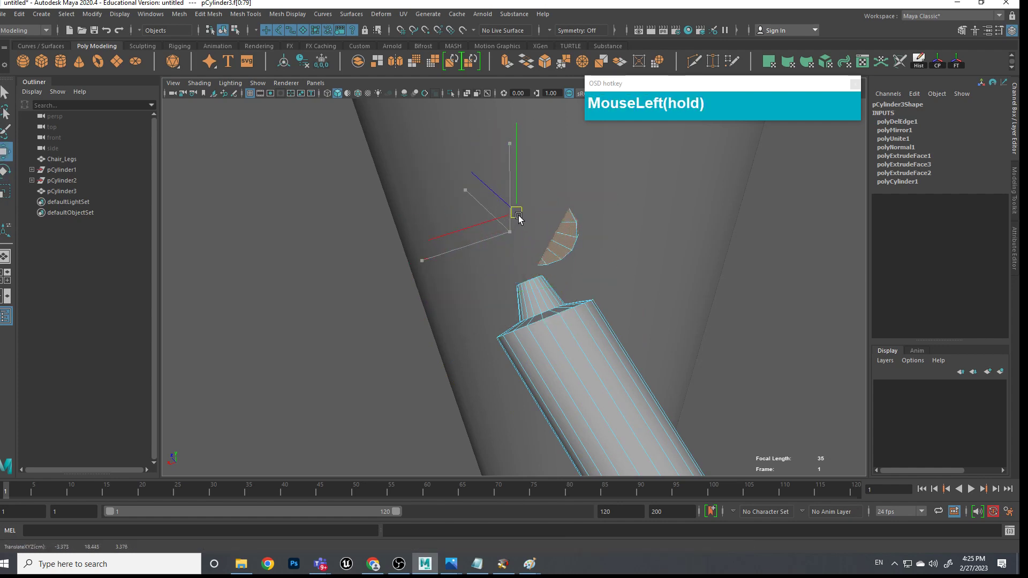
Shift the vertices of the brace's tapered upper tip toward the ring and lower the ring faces to meet it
{"action": "left_click_drag", "start_coordinate": [578, 328], "coordinate": [571, 352], "text": "alt"}
{"action": "middle_click_drag", "start_coordinate": [571, 351], "coordinate": [623, 303], "text": "alt"}
{"action": "right_click_drag", "start_coordinate": [623, 303], "coordinate": [583, 272]}
{"action": "left_click_drag", "start_coordinate": [774, 360], "coordinate": [569, 244]}
{"action": "left_click_drag", "start_coordinate": [648, 290], "coordinate": [649, 275]}
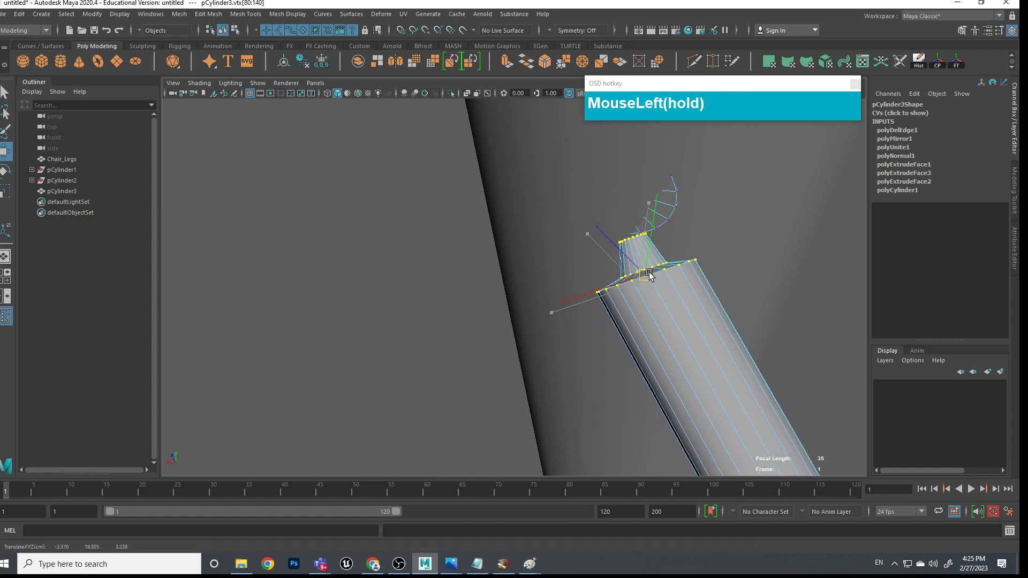
{"action": "right_click_drag", "start_coordinate": [667, 217], "coordinate": [664, 247]}
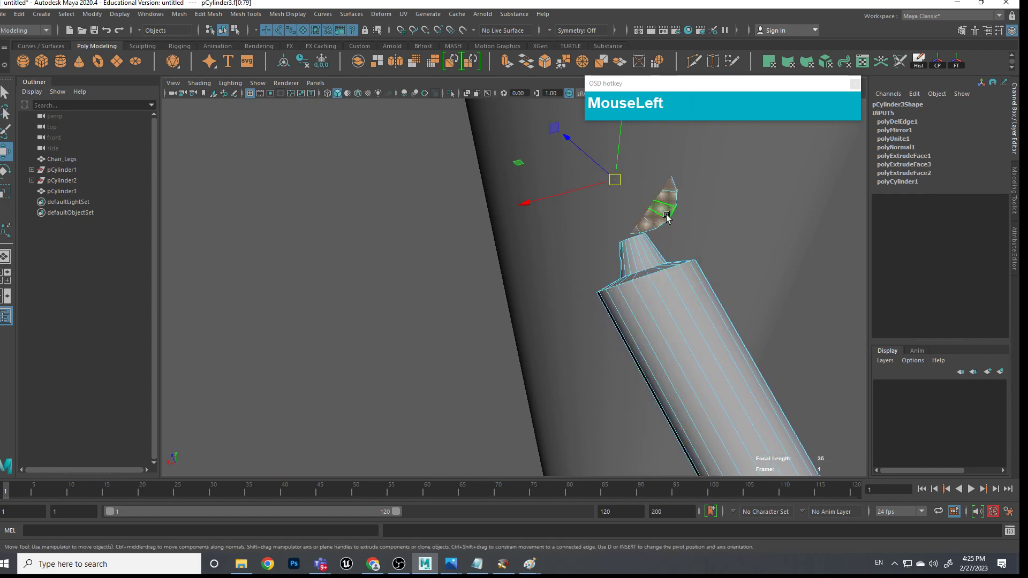
{"action": "left_click_drag", "start_coordinate": [609, 182], "coordinate": [587, 224]}
Select the ring faces at the brace's lower end and rotate them to face the leg
{"action": "left_click_drag", "start_coordinate": [587, 223], "coordinate": [637, 214], "text": "alt"}
{"action": "scroll", "coordinate": [676, 198], "scroll_direction": "down", "scroll_amount": 3}
{"action": "middle_click_drag", "start_coordinate": [677, 198], "coordinate": [627, 328], "text": "alt"}
{"action": "scroll", "coordinate": [626, 329], "scroll_direction": "up", "scroll_amount": 3}
{"action": "middle_click_drag", "start_coordinate": [702, 377], "coordinate": [571, 366], "text": "alt"}
{"action": "scroll", "coordinate": [592, 376], "scroll_direction": "up", "scroll_amount": 3}
{"action": "scroll", "coordinate": [570, 365], "scroll_direction": "down", "scroll_amount": 4}
{"action": "left_click_drag", "start_coordinate": [570, 365], "coordinate": [555, 273], "text": "alt"}
{"action": "middle_click_drag", "start_coordinate": [555, 273], "coordinate": [555, 319], "text": "alt"}
{"action": "left_click_drag", "start_coordinate": [554, 319], "coordinate": [669, 332], "text": "alt"}
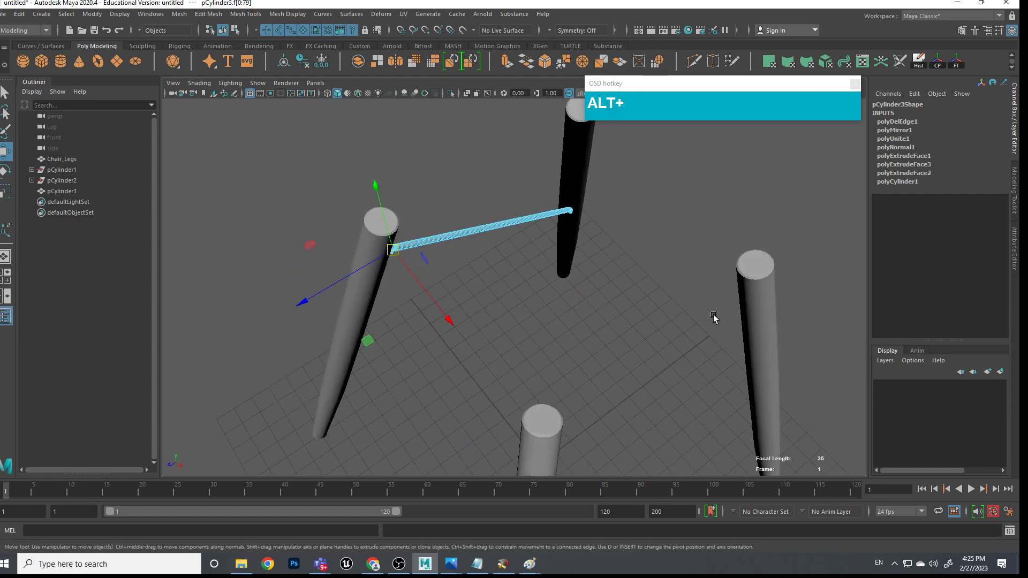
{"action": "middle_click_drag", "start_coordinate": [669, 332], "coordinate": [600, 381], "text": "alt"}
{"action": "scroll", "coordinate": [651, 355], "scroll_direction": "up", "scroll_amount": 3}
{"action": "middle_click_drag", "start_coordinate": [651, 355], "coordinate": [608, 271], "text": "alt"}
{"action": "scroll", "coordinate": [685, 368], "scroll_direction": "up", "scroll_amount": 5}
{"action": "scroll", "coordinate": [690, 347], "scroll_direction": "up", "scroll_amount": 3}
{"action": "scroll", "coordinate": [689, 344], "scroll_direction": "down", "scroll_amount": 3}
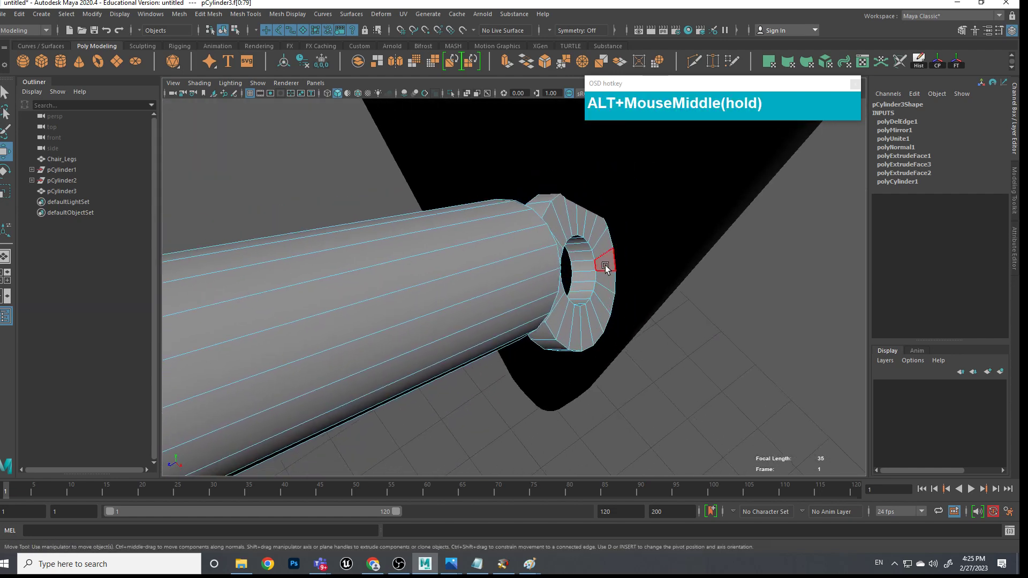
{"action": "left_click", "coordinate": [609, 279]}
{"action": "double_click", "coordinate": [610, 281]}
{"action": "key", "text": "e"}
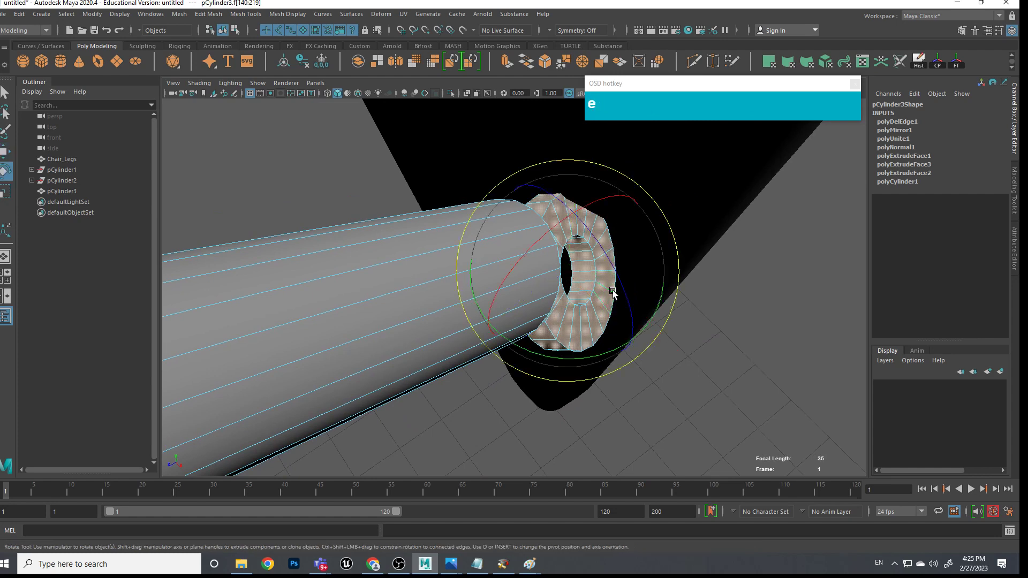
{"action": "left_click_drag", "start_coordinate": [578, 257], "coordinate": [648, 288]}
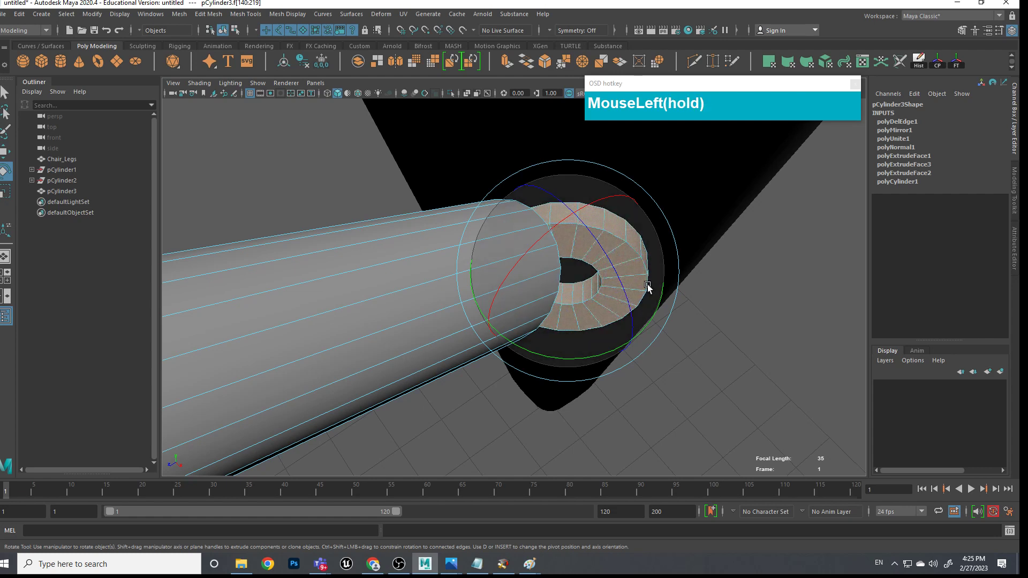
{"action": "left_click_drag", "start_coordinate": [577, 291], "coordinate": [612, 328]}
Tilt the lower ring further so it follows the slope of the leg
{"action": "middle_click_drag", "start_coordinate": [612, 328], "coordinate": [668, 289], "text": "alt"}
{"action": "left_click_drag", "start_coordinate": [668, 289], "coordinate": [562, 300], "text": "alt"}
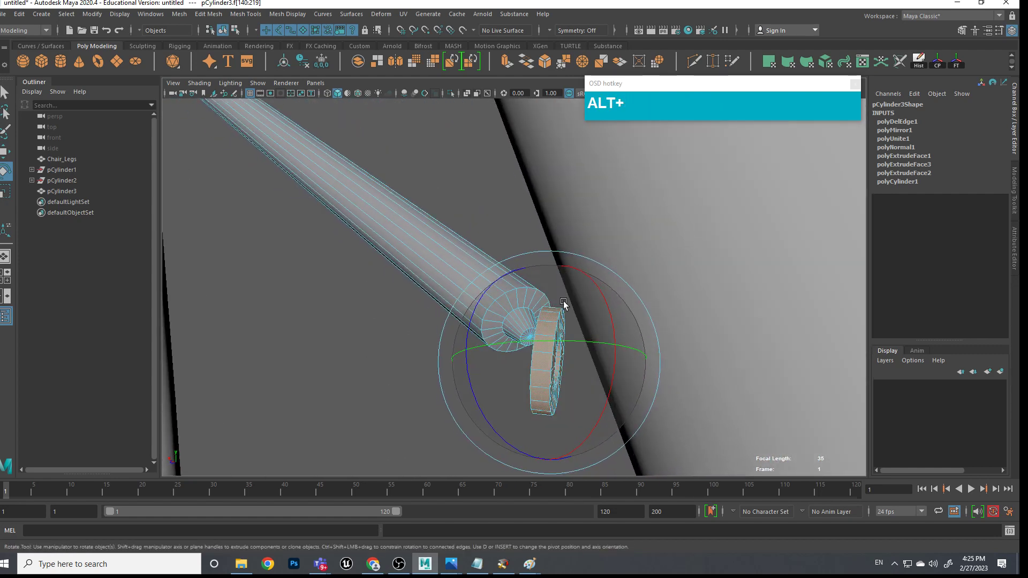
{"action": "left_click_drag", "start_coordinate": [619, 272], "coordinate": [656, 298]}
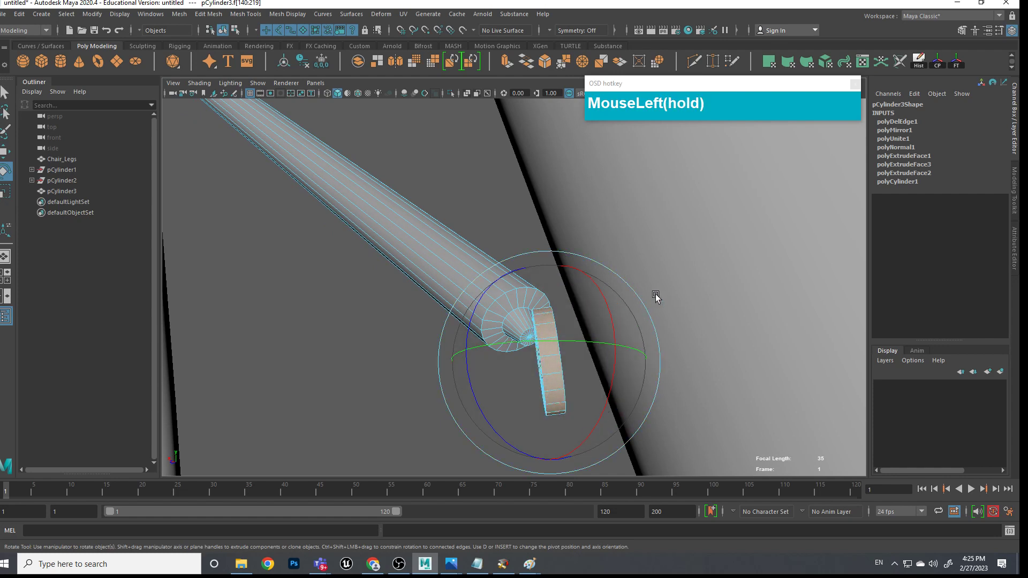
{"action": "left_click", "coordinate": [642, 305]}
{"action": "left_click", "coordinate": [552, 365]}
{"action": "right_click_drag", "start_coordinate": [557, 364], "coordinate": [560, 359]}
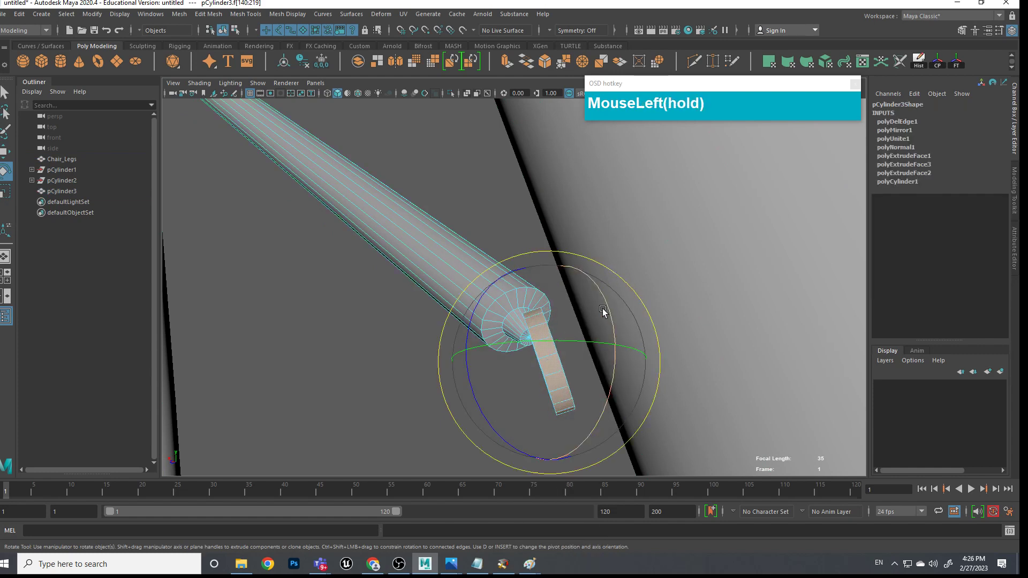
Move the lower ring away from the brace's tip until it rests against the leg
{"action": "key", "text": "w"}
{"action": "left_click_drag", "start_coordinate": [552, 364], "coordinate": [634, 406]}
{"action": "scroll", "coordinate": [528, 294], "scroll_direction": "up", "scroll_amount": 2}
{"action": "left_click_drag", "start_coordinate": [528, 294], "coordinate": [534, 273], "text": "alt"}
{"action": "right_click_drag", "start_coordinate": [533, 273], "coordinate": [515, 293]}
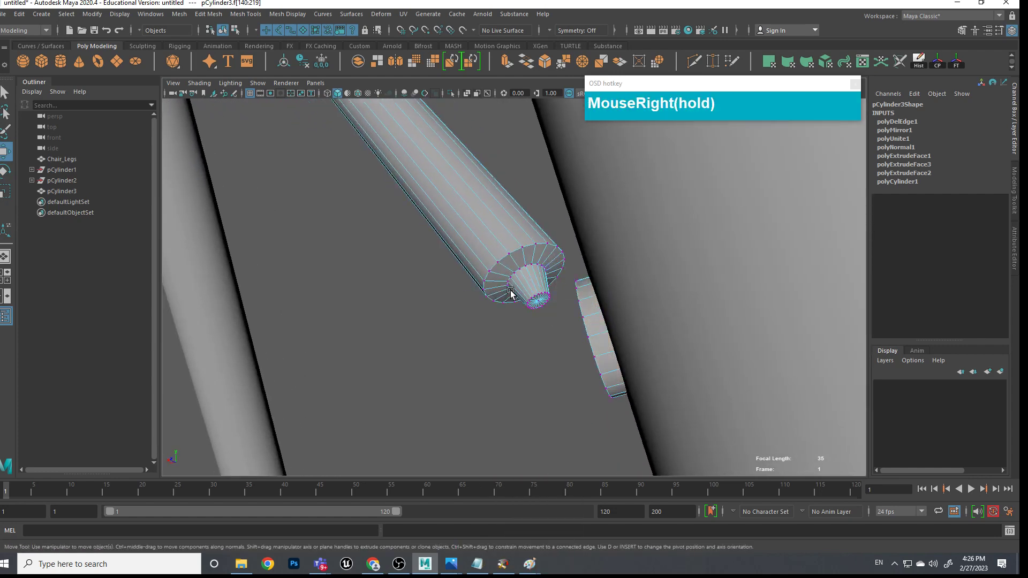
Select the end vertices of the brace's lower tip and move them to meet the ring against the leg
{"action": "scroll", "coordinate": [539, 319], "scroll_direction": "down", "scroll_amount": 1}
{"action": "left_click_drag", "start_coordinate": [455, 236], "coordinate": [456, 237]}
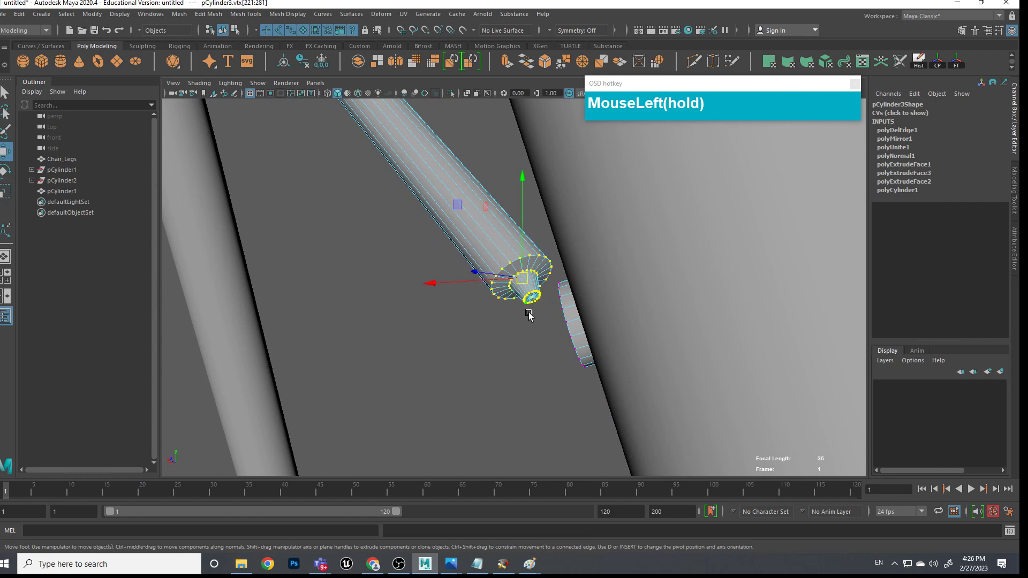
{"action": "left_click_drag", "start_coordinate": [525, 256], "coordinate": [554, 279]}
{"action": "left_click_drag", "start_coordinate": [565, 338], "coordinate": [506, 300], "text": "alt"}
{"action": "left_click", "coordinate": [554, 295], "text": "shift"}
{"action": "left_click_drag", "start_coordinate": [485, 256], "coordinate": [488, 287]}
{"action": "left_click_drag", "start_coordinate": [416, 282], "coordinate": [470, 333]}
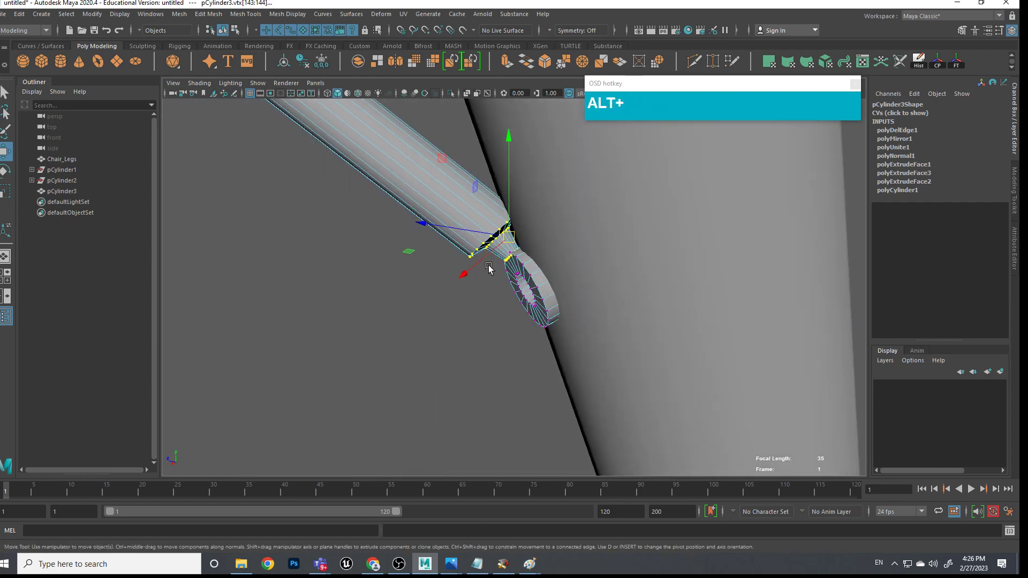
{"action": "left_click_drag", "start_coordinate": [516, 246], "coordinate": [468, 291]}
{"action": "scroll", "coordinate": [519, 259], "scroll_direction": "down", "scroll_amount": 5}
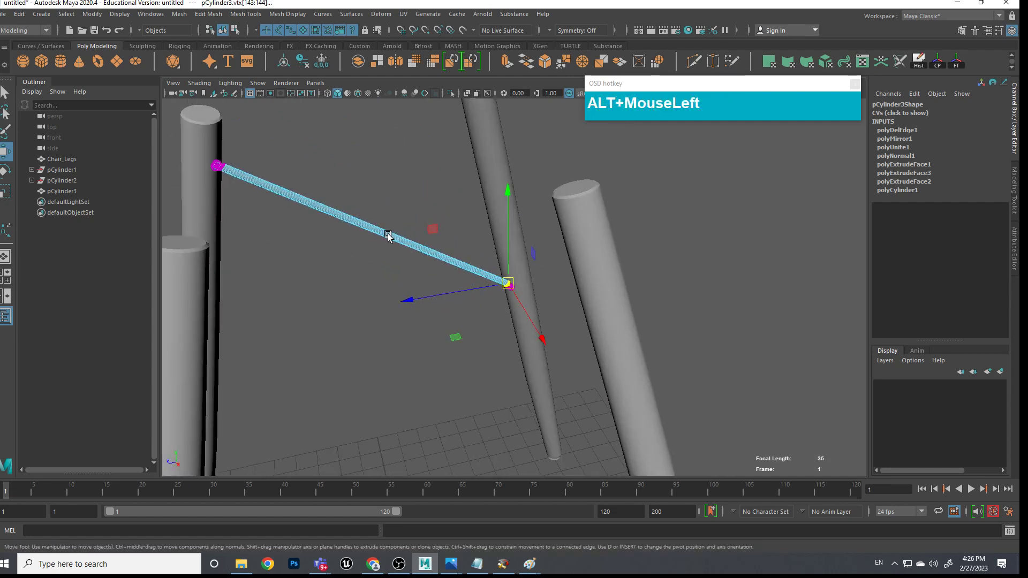
Return the brace to object mode, select it whole and show it with the legs in the side view
{"action": "right_click", "coordinate": [356, 222]}
{"action": "left_click", "coordinate": [391, 231]}
{"action": "left_click", "coordinate": [391, 232]}
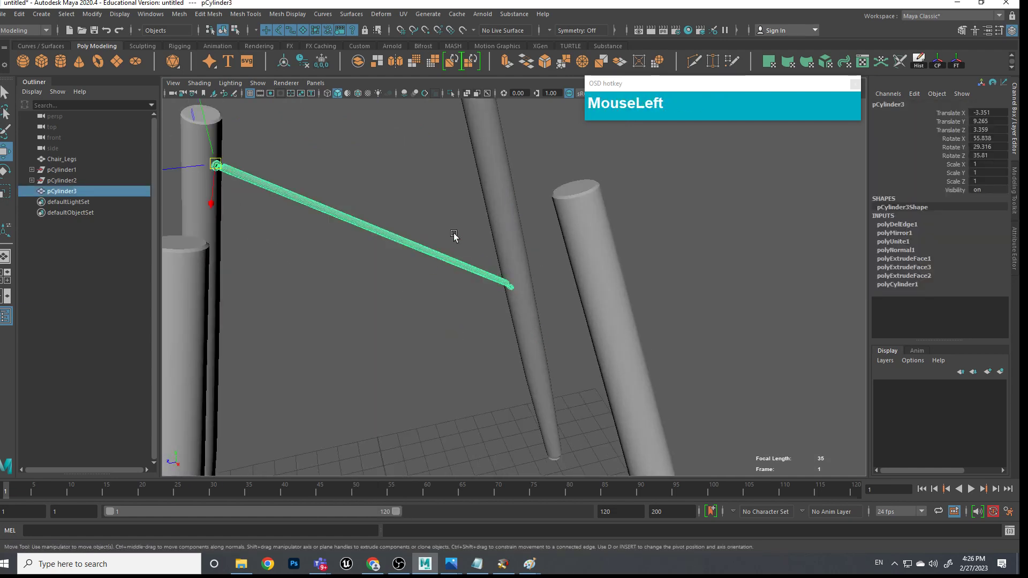
{"action": "left_click", "coordinate": [453, 214]}
{"action": "scroll", "coordinate": [470, 196], "scroll_direction": "down", "scroll_amount": 5}
{"action": "left_click_drag", "start_coordinate": [466, 194], "coordinate": [659, 228], "text": "alt"}
{"action": "left_click", "coordinate": [600, 213]}
{"action": "key", "text": "space"}
{"action": "scroll", "coordinate": [503, 259], "scroll_direction": "down", "scroll_amount": 5}
{"action": "middle_click_drag", "start_coordinate": [484, 263], "coordinate": [523, 301], "text": "alt"}
{"action": "scroll", "coordinate": [504, 281], "scroll_direction": "up", "scroll_amount": 2}
{"action": "scroll", "coordinate": [504, 285], "scroll_direction": "down", "scroll_amount": 4}
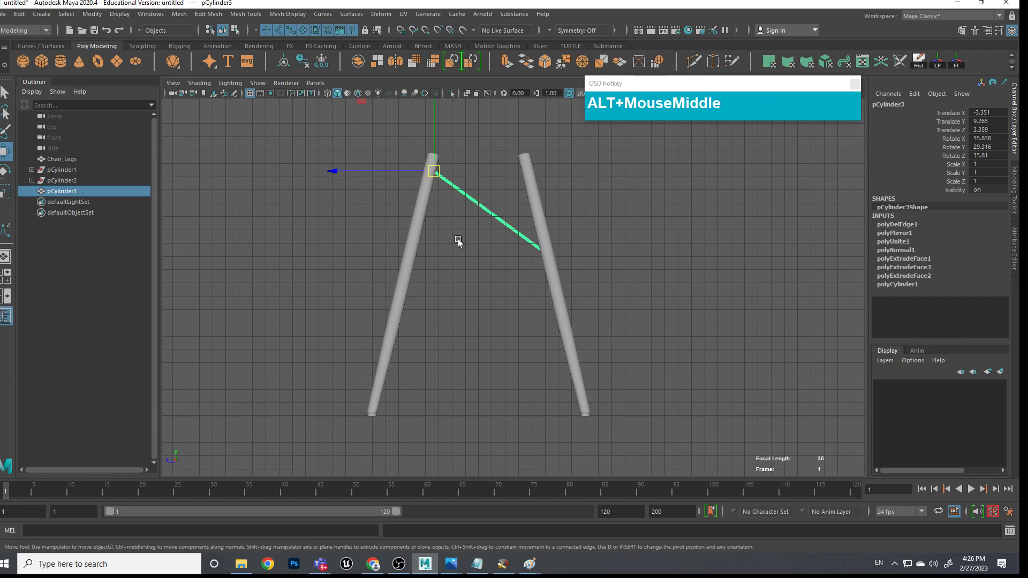
Mirror the brace across the world Z axis with Combine with Original and Cut Geometry turned off
{"action": "left_click", "coordinate": [178, 14]}
{"action": "left_click", "coordinate": [277, 166]}
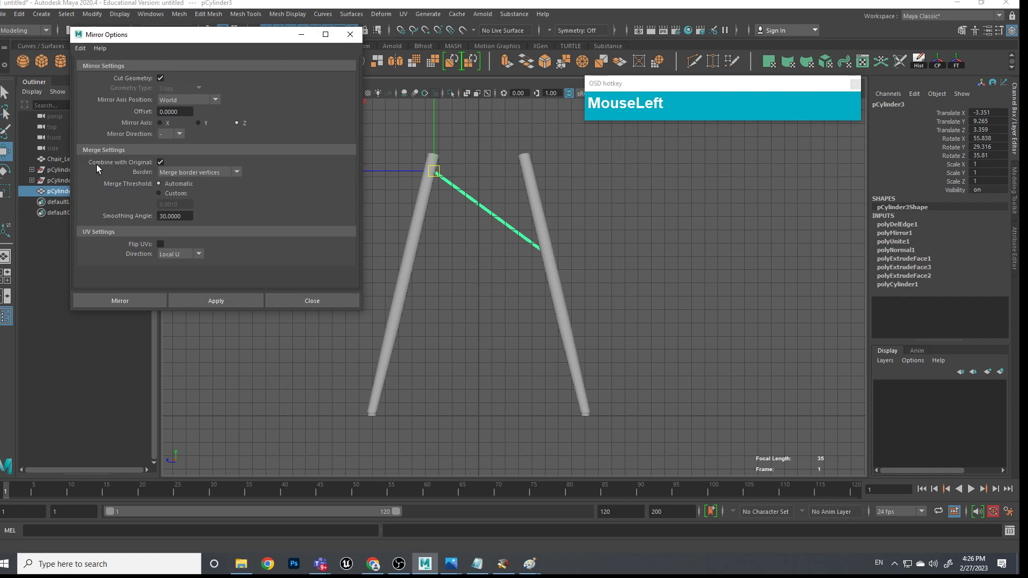
{"action": "left_click", "coordinate": [160, 162]}
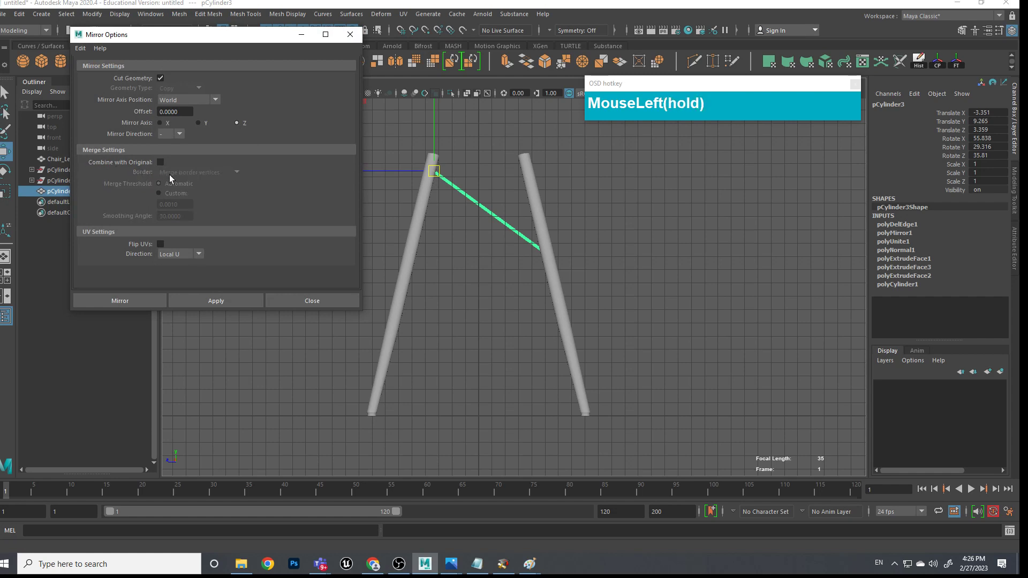
{"action": "left_click", "coordinate": [143, 301]}
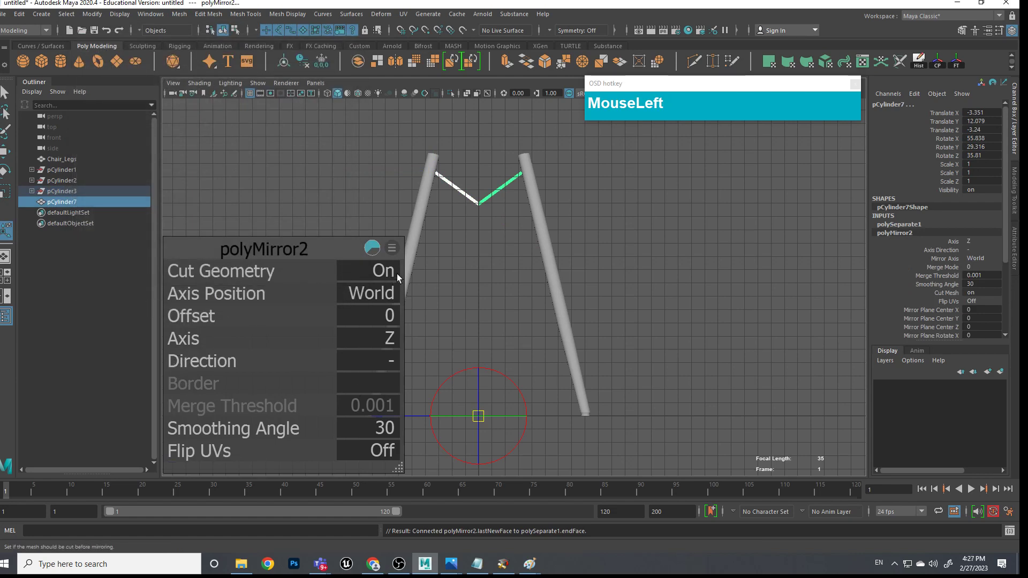
{"action": "left_click", "coordinate": [382, 274]}
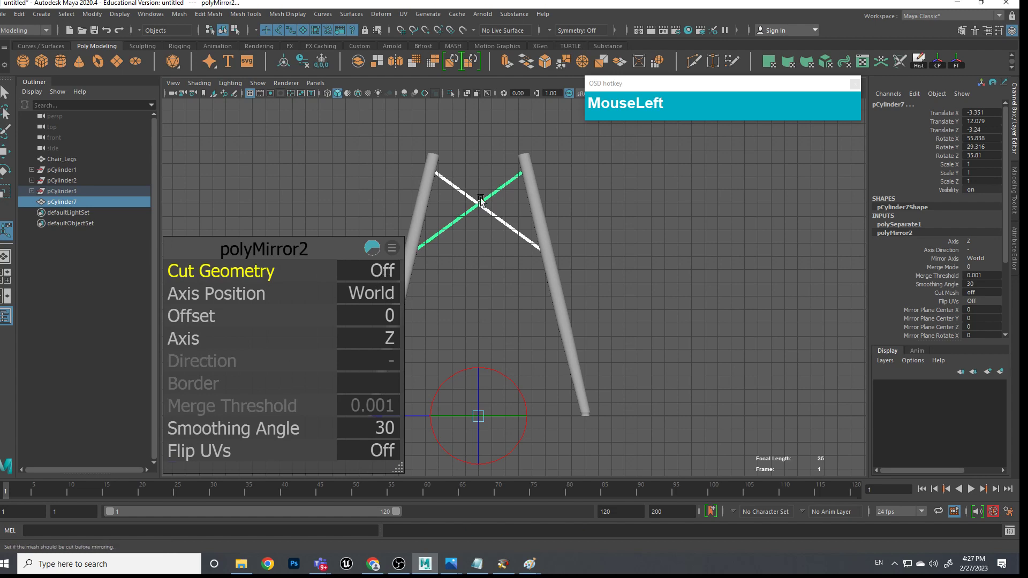
{"action": "left_click", "coordinate": [487, 262]}
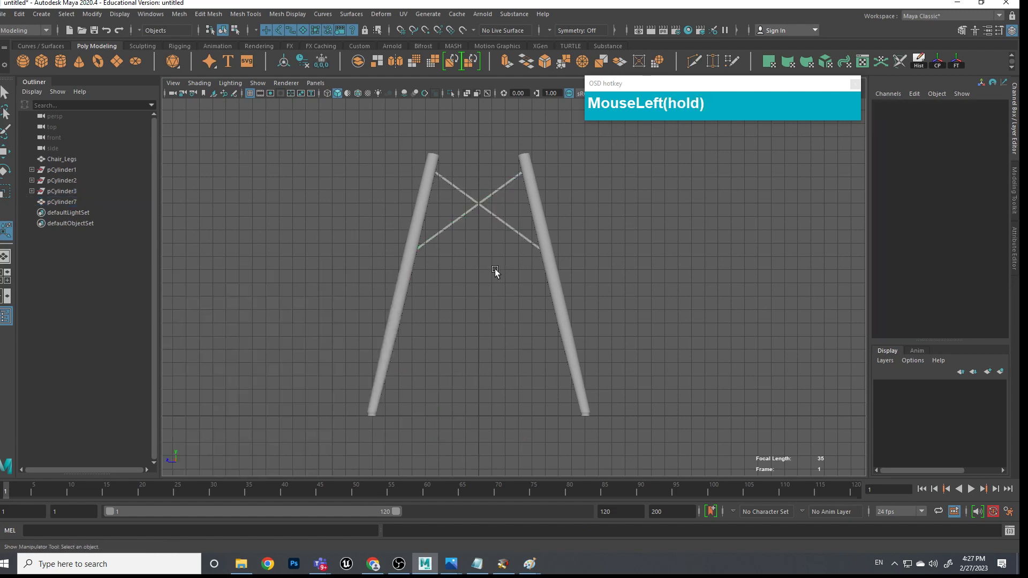
Examine in perspective how the two crossed braces meet between the legs
{"action": "key", "text": "space"}
{"action": "left_click_drag", "start_coordinate": [502, 278], "coordinate": [478, 350]}
{"action": "left_click_drag", "start_coordinate": [260, 374], "coordinate": [233, 352], "text": "alt"}
{"action": "mouse_move", "coordinate": [429, 345]}
{"action": "left_mouse_down", "text": "alt"}
{"action": "mouse_move", "coordinate": [427, 328]}
{"action": "mouse_move", "coordinate": [351, 252]}
{"action": "mouse_move", "coordinate": [447, 280]}
{"action": "mouse_move", "coordinate": [390, 305]}
{"action": "mouse_move", "coordinate": [441, 333]}
{"action": "mouse_move", "coordinate": [415, 339]}
{"action": "left_mouse_up", "text": "alt"}
{"action": "middle_click_drag", "start_coordinate": [416, 340], "coordinate": [443, 330], "text": "alt"}
{"action": "scroll", "coordinate": [441, 316], "scroll_direction": "down", "scroll_amount": 3}
{"action": "left_click_drag", "start_coordinate": [444, 329], "coordinate": [444, 327], "text": "alt"}
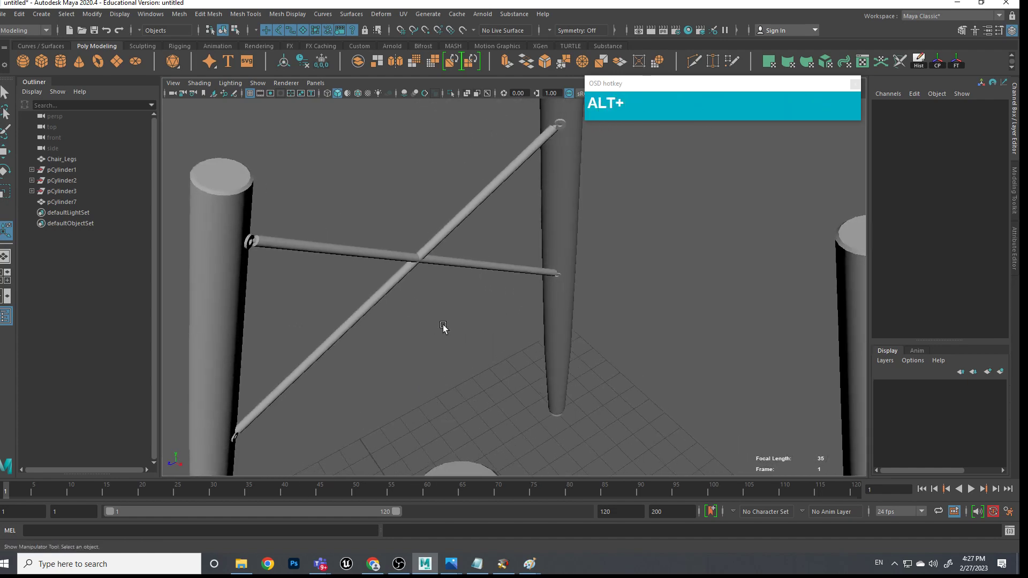
{"action": "left_click_drag", "start_coordinate": [410, 297], "coordinate": [416, 291], "text": "alt"}
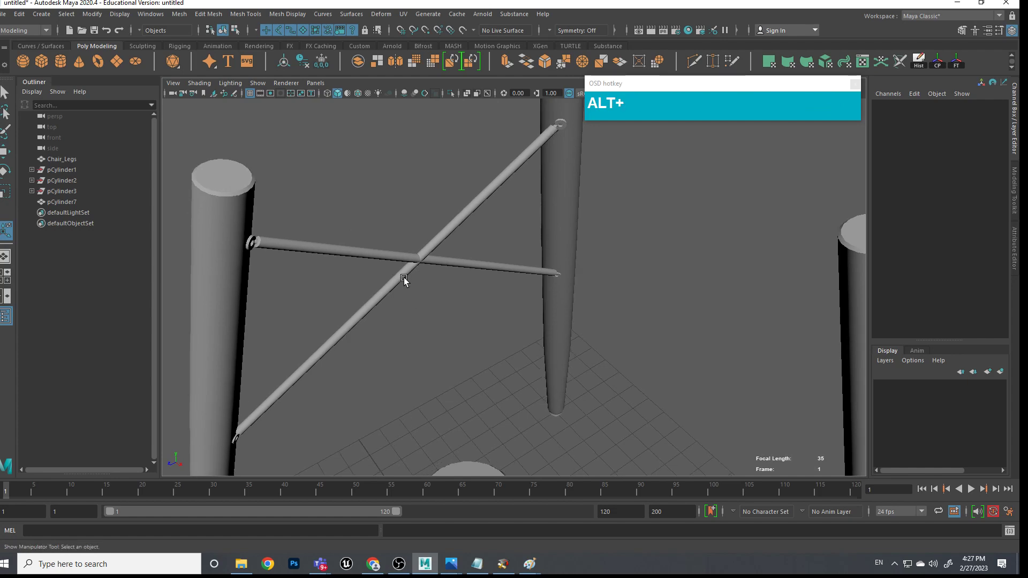
Try nudging the mirrored brace along the X and Z axes, and undo the moves
{"action": "left_click", "coordinate": [404, 278]}
{"action": "key", "text": "e"}
{"action": "key", "text": "w"}
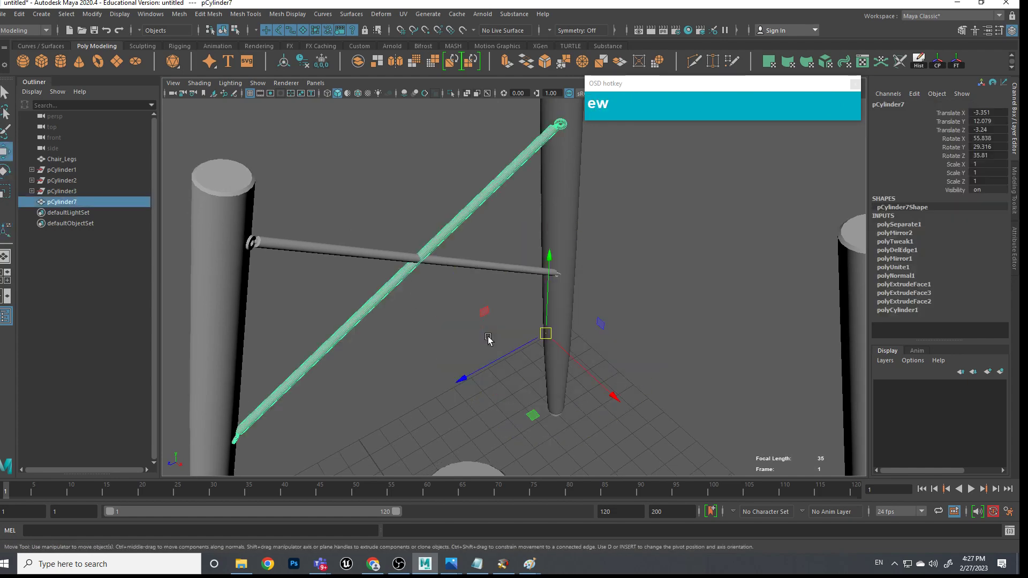
{"action": "left_click_drag", "start_coordinate": [601, 386], "coordinate": [603, 388]}
{"action": "left_click_drag", "start_coordinate": [471, 378], "coordinate": [474, 375]}
{"action": "left_click_drag", "start_coordinate": [584, 371], "coordinate": [584, 370]}
{"action": "left_click_drag", "start_coordinate": [583, 371], "coordinate": [616, 350], "text": "alt"}
{"action": "key", "text": "ctrl+z"}
{"action": "key", "text": "ctrl+z"}
{"action": "key", "text": "ctrl+z"}
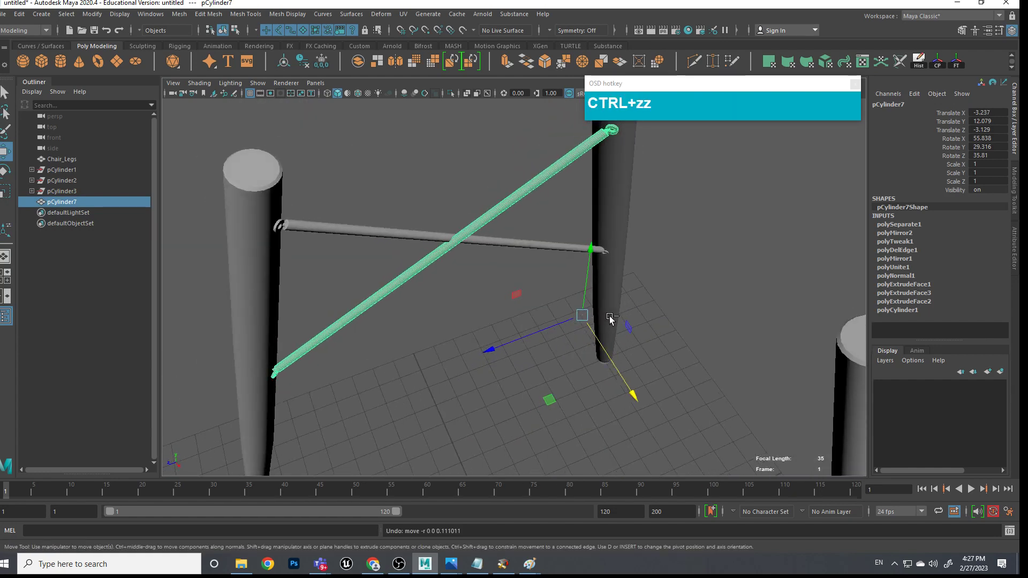
Inspect the crossed pair of braces and its attachment to the legs from several angles
{"action": "left_click_drag", "start_coordinate": [646, 260], "coordinate": [615, 305], "text": "alt"}
{"action": "scroll", "coordinate": [629, 315], "scroll_direction": "up", "scroll_amount": 3}
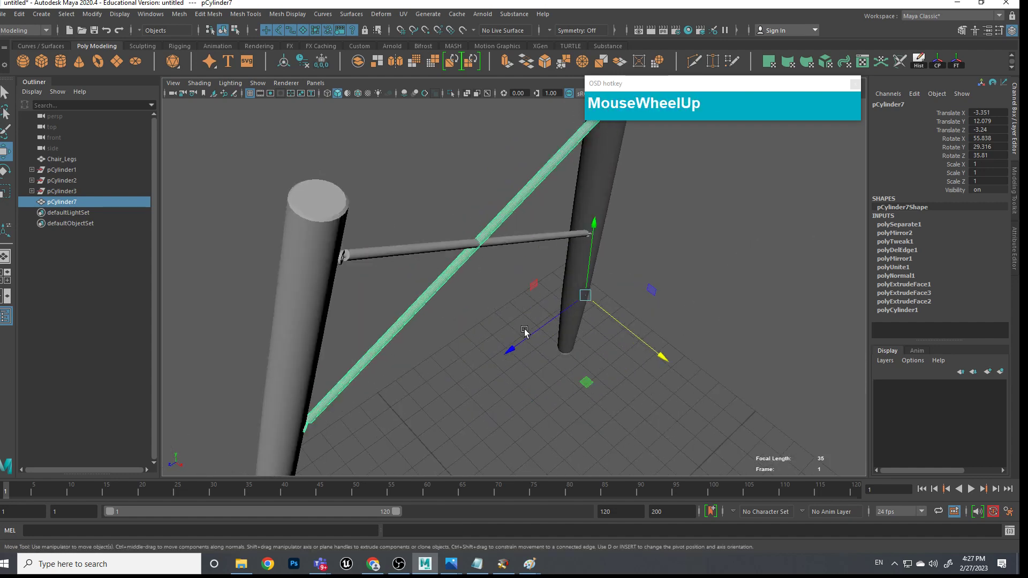
{"action": "left_click_drag", "start_coordinate": [555, 305], "coordinate": [507, 303], "text": "alt"}
{"action": "left_click", "coordinate": [420, 242]}
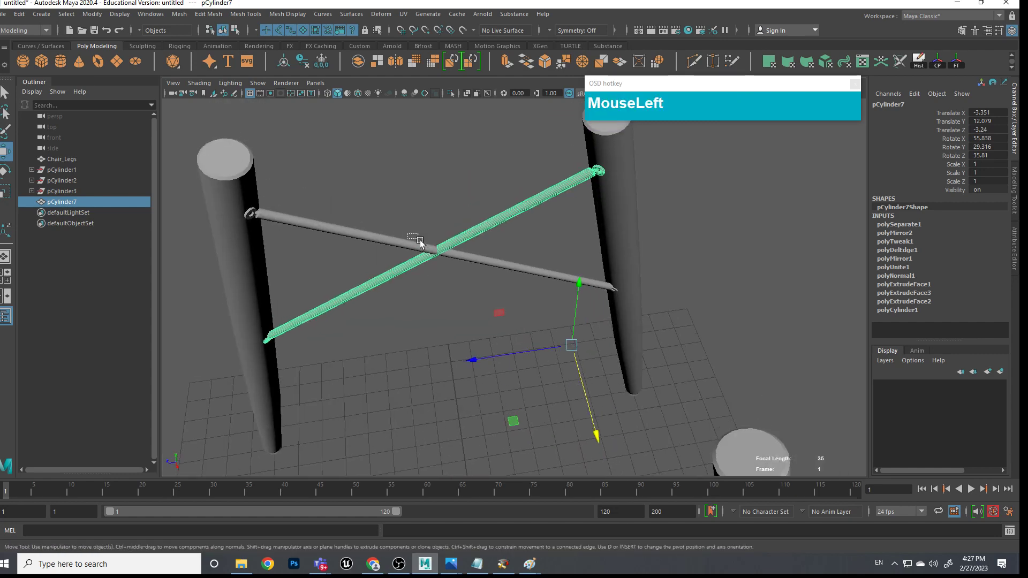
{"action": "scroll", "coordinate": [480, 277], "scroll_direction": "down", "scroll_amount": 3}
{"action": "mouse_move", "coordinate": [471, 305]}
{"action": "left_mouse_down", "text": "alt"}
{"action": "mouse_move", "coordinate": [532, 294]}
{"action": "mouse_move", "coordinate": [487, 294]}
{"action": "mouse_move", "coordinate": [496, 257]}
{"action": "mouse_move", "coordinate": [463, 296]}
{"action": "left_mouse_up", "text": "alt"}
{"action": "middle_click_drag", "start_coordinate": [464, 297], "coordinate": [471, 305], "text": "alt"}
{"action": "left_click_drag", "start_coordinate": [471, 305], "coordinate": [492, 310], "text": "alt"}
{"action": "left_click_drag", "start_coordinate": [403, 262], "coordinate": [530, 283], "text": "alt"}
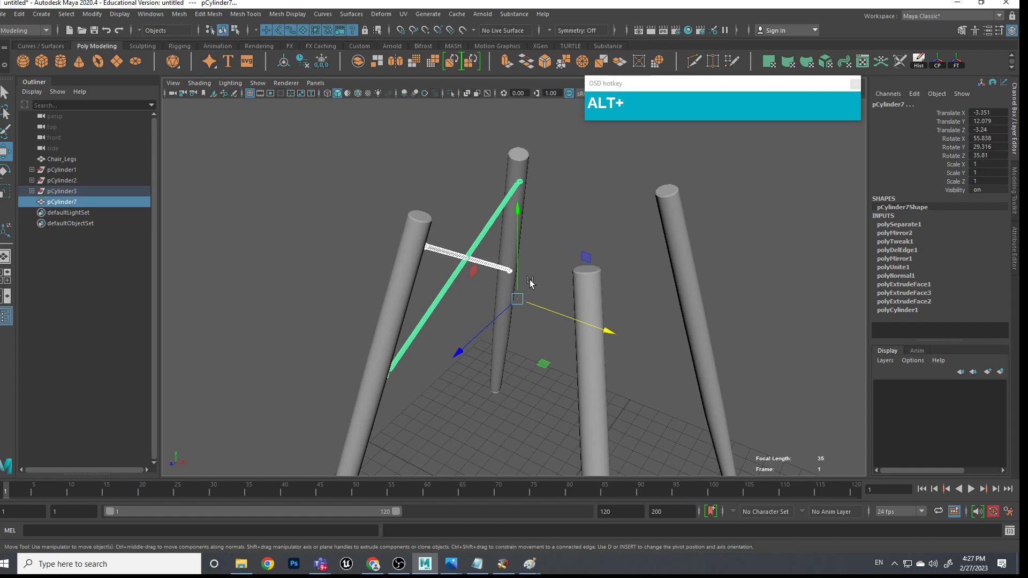
{"action": "left_click_drag", "start_coordinate": [546, 303], "coordinate": [391, 291], "text": "alt"}
Mirror the original brace across the world X axis in the + direction as a separate object between the opposite legs
{"action": "left_click", "coordinate": [501, 321]}
{"action": "scroll", "coordinate": [426, 289], "scroll_direction": "up", "scroll_amount": 3}
{"action": "middle_click_drag", "start_coordinate": [426, 289], "coordinate": [467, 367], "text": "alt"}
{"action": "left_click", "coordinate": [439, 232]}
{"action": "left_click_drag", "start_coordinate": [429, 290], "coordinate": [508, 355], "text": "alt"}
{"action": "middle_click_drag", "start_coordinate": [500, 333], "coordinate": [482, 407], "text": "alt"}
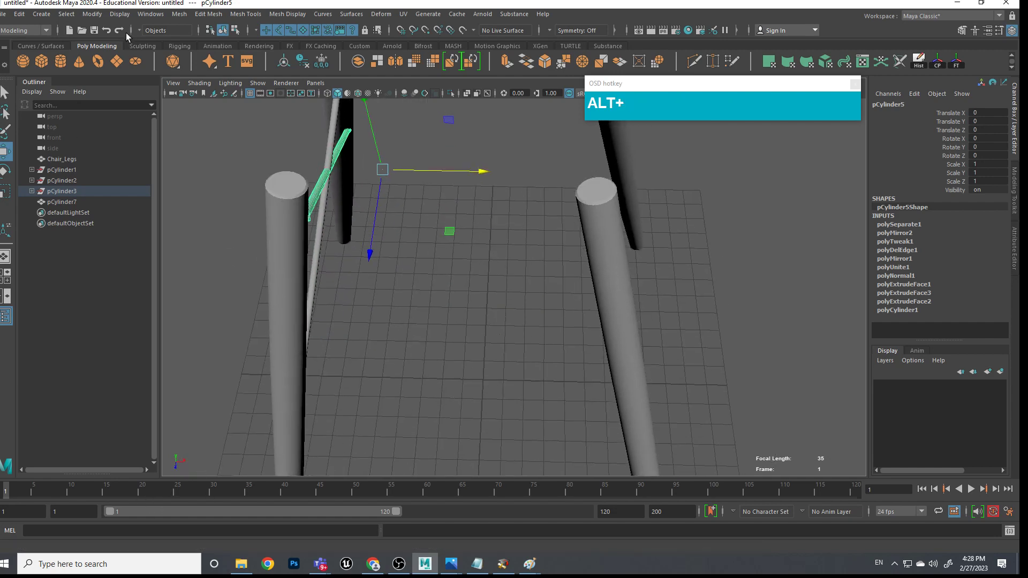
{"action": "left_click", "coordinate": [180, 14]}
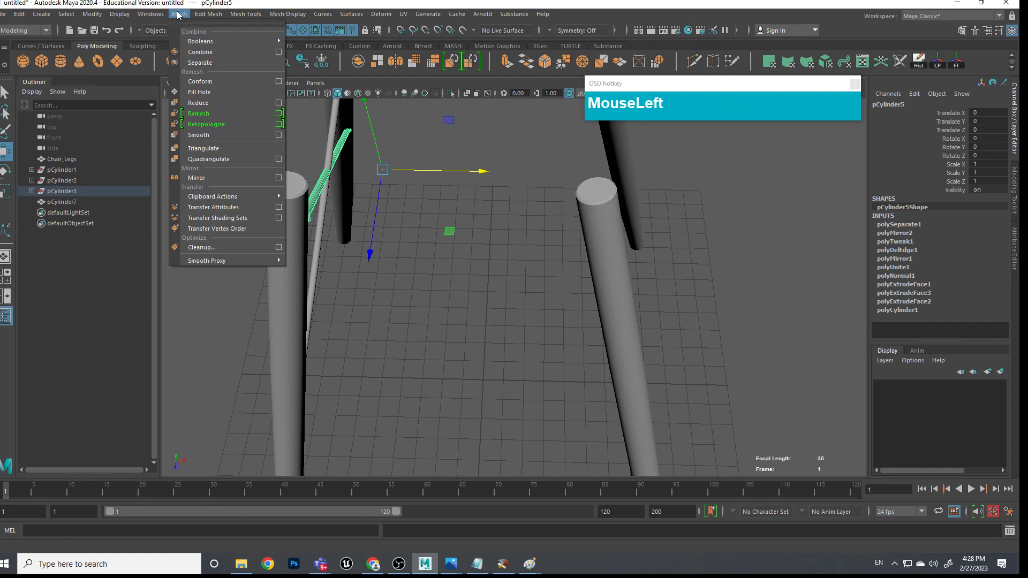
{"action": "left_click", "coordinate": [277, 179]}
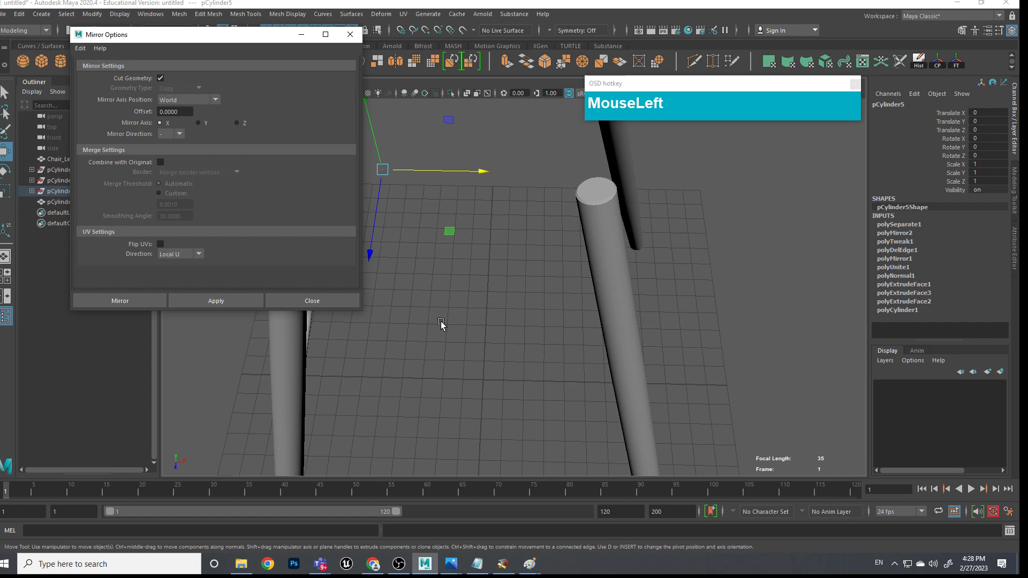
{"action": "left_click", "coordinate": [120, 301]}
{"action": "left_click_drag", "start_coordinate": [407, 321], "coordinate": [400, 342], "text": "alt"}
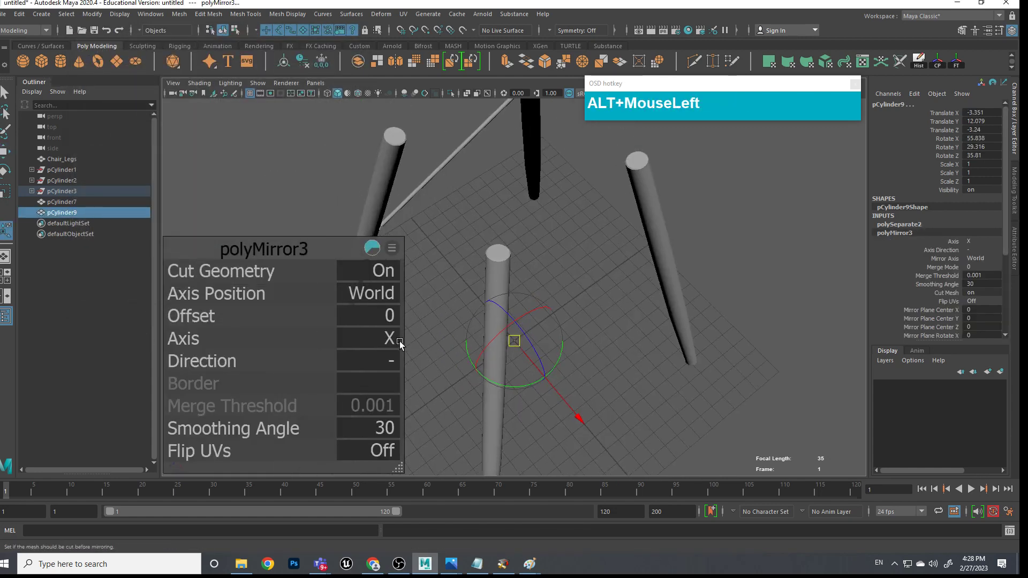
{"action": "left_click", "coordinate": [366, 368]}
{"action": "left_click", "coordinate": [413, 368]}
{"action": "left_click_drag", "start_coordinate": [460, 353], "coordinate": [610, 252], "text": "alt"}
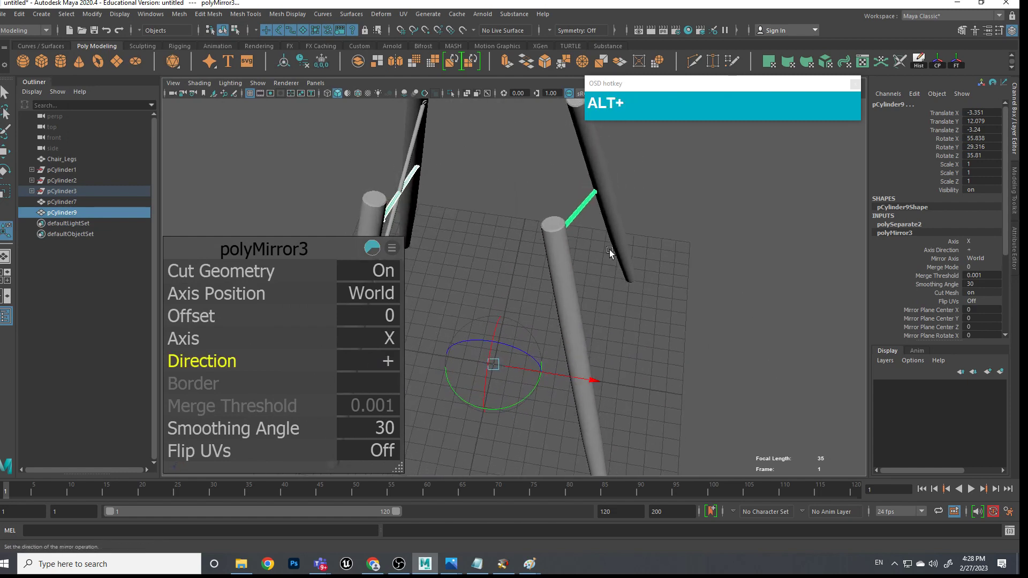
Mirror the second, crossing brace across the world X axis in the + direction as a separate object
{"action": "left_click", "coordinate": [409, 153]}
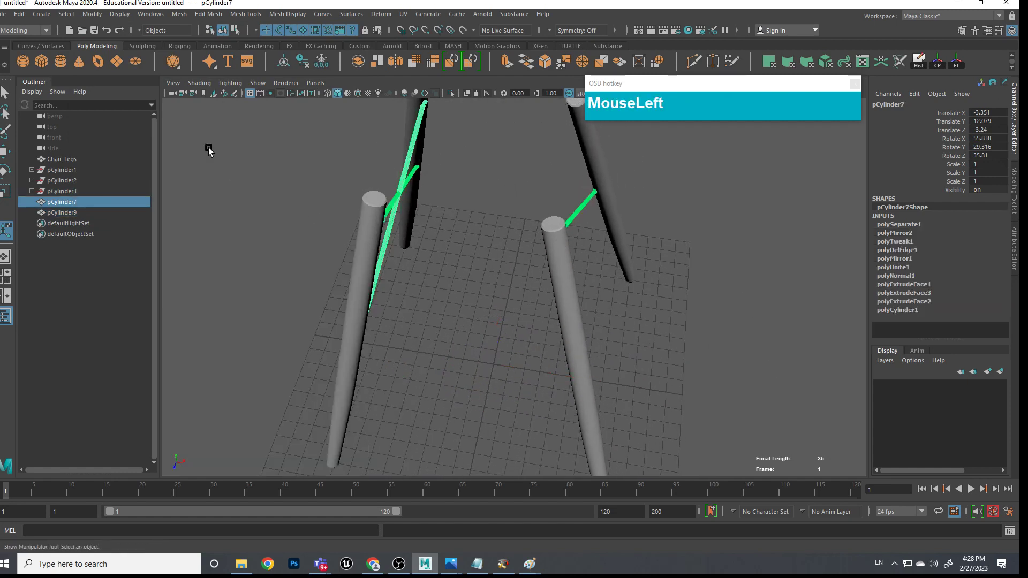
{"action": "left_click", "coordinate": [180, 14]}
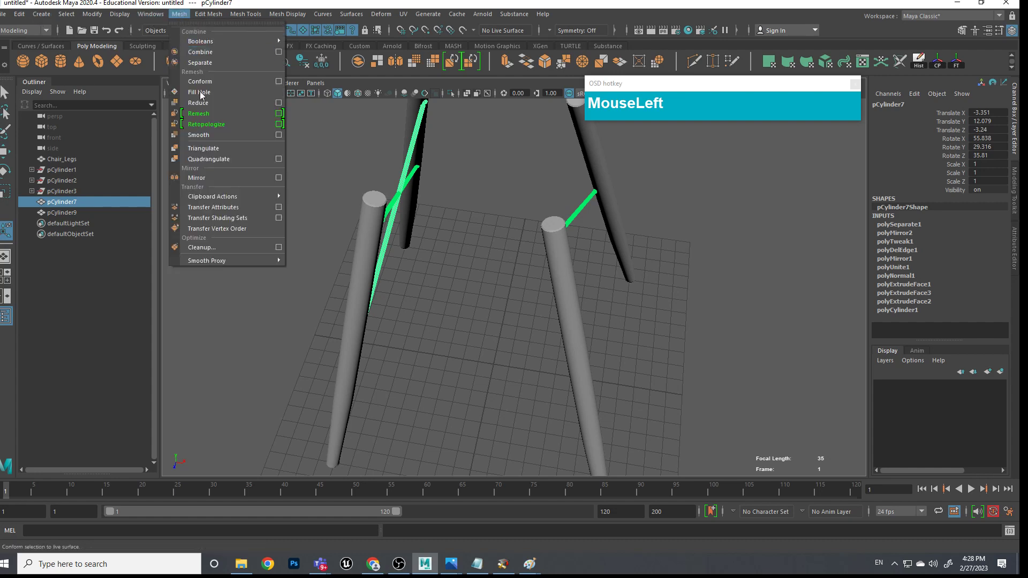
{"action": "left_click", "coordinate": [282, 175]}
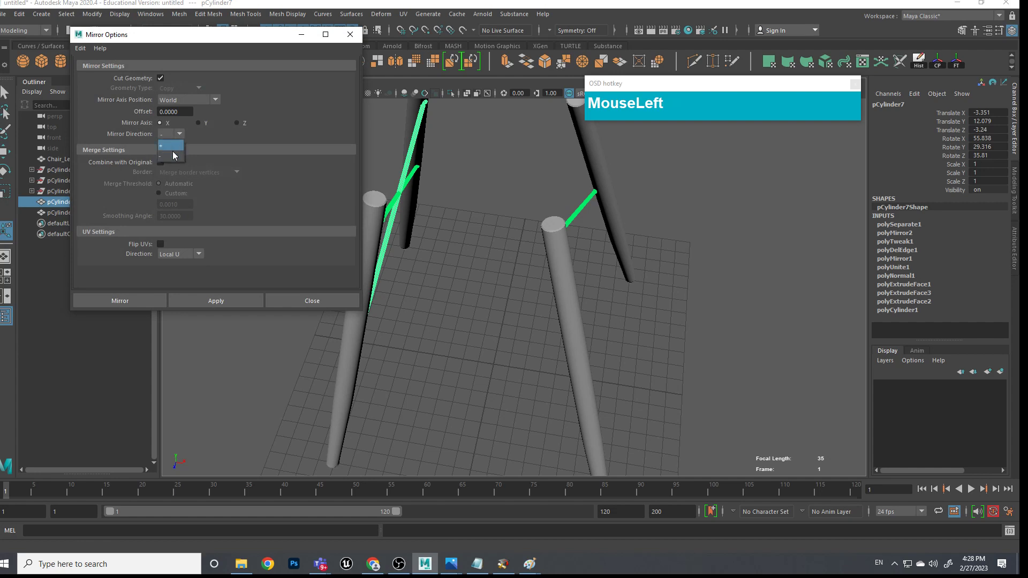
{"action": "left_click", "coordinate": [144, 298]}
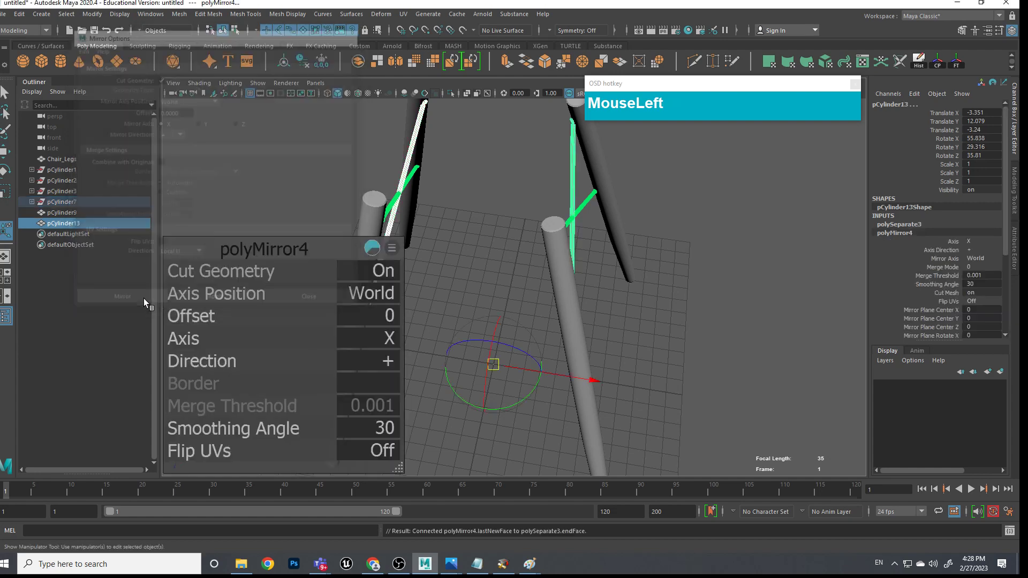
{"action": "left_click_drag", "start_coordinate": [673, 287], "coordinate": [612, 307], "text": "alt"}
{"action": "left_click", "coordinate": [596, 307]}
Assign the existing default material (initialShadingGroup) to the two green braces
{"action": "scroll", "coordinate": [561, 309], "scroll_direction": "up", "scroll_amount": 5}
{"action": "left_click", "coordinate": [537, 294]}
{"action": "left_click_drag", "start_coordinate": [537, 294], "coordinate": [498, 337], "text": "alt"}
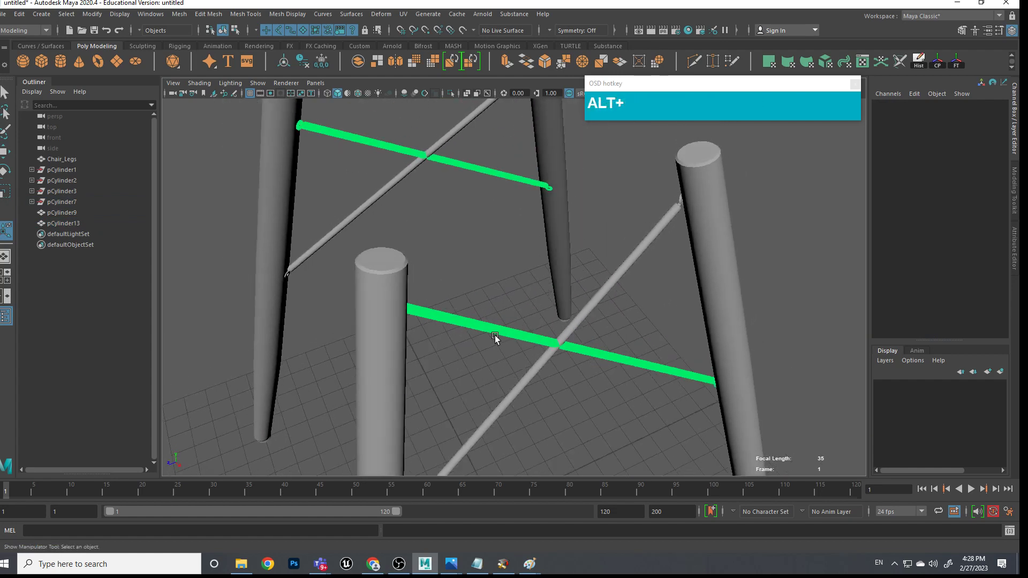
{"action": "left_click", "coordinate": [498, 338]}
{"action": "right_click", "coordinate": [497, 332]}
{"action": "right_click_drag", "start_coordinate": [497, 332], "coordinate": [567, 541]}
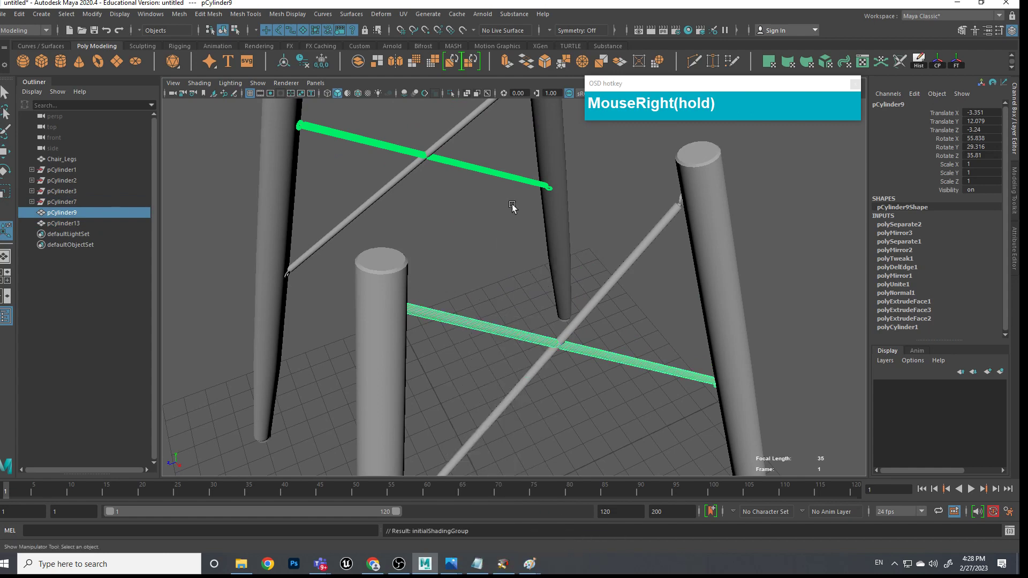
{"action": "left_click", "coordinate": [473, 174]}
{"action": "right_click_drag", "start_coordinate": [474, 173], "coordinate": [551, 470]}
{"action": "left_click", "coordinate": [628, 408]}
Select all four braces on both sides of the chair legs and duplicate them
{"action": "left_click_drag", "start_coordinate": [628, 408], "coordinate": [503, 188], "text": "alt"}
{"action": "left_click_drag", "start_coordinate": [493, 148], "coordinate": [509, 188]}
{"action": "left_click_drag", "start_coordinate": [489, 341], "coordinate": [558, 367], "text": "shift"}
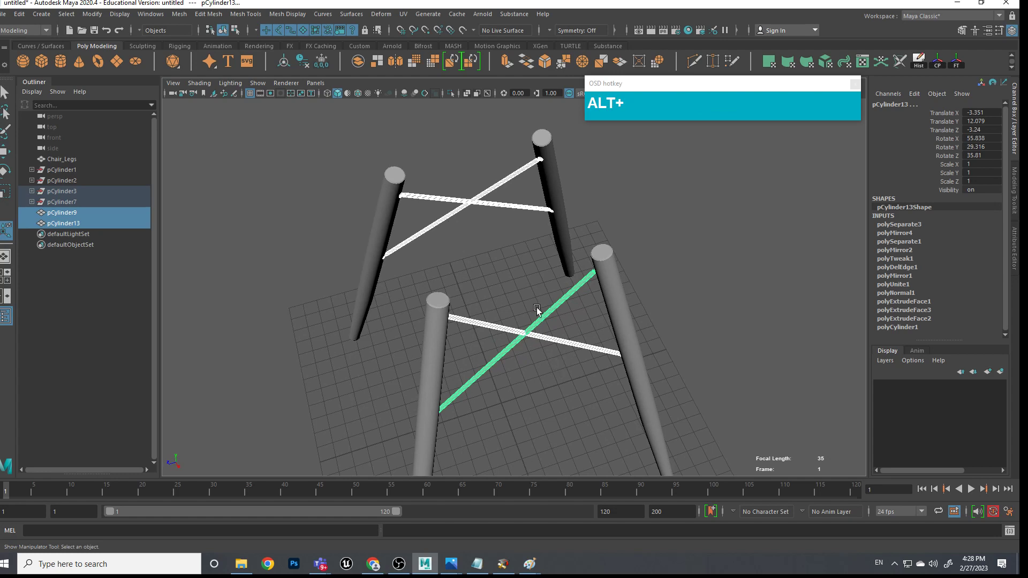
{"action": "key", "text": "shift+d"}
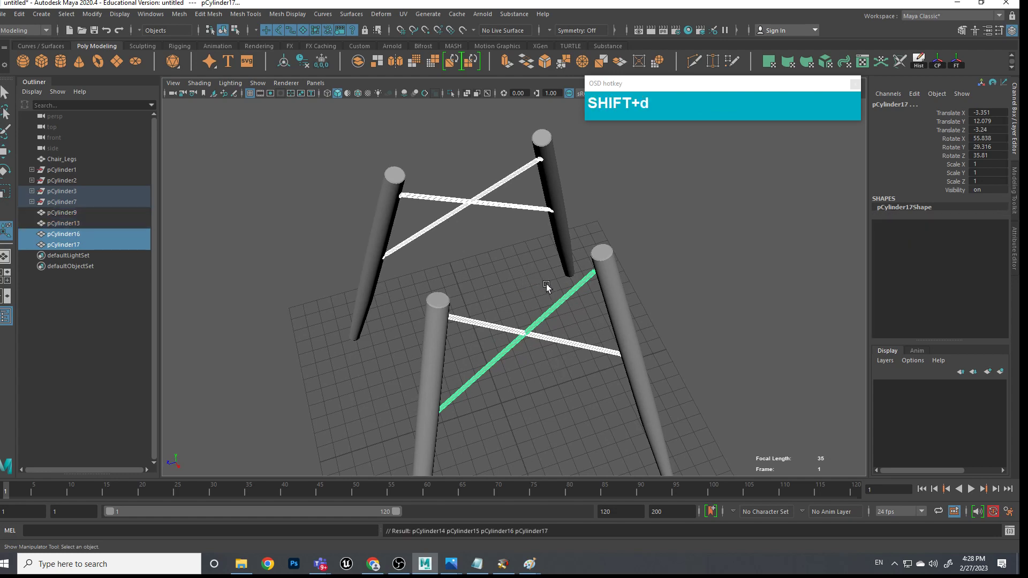
In the top view, snap the rotation pivot of the duplicated braces to the grid centre between the four legs
{"action": "key", "text": "e"}
{"action": "left_click_drag", "start_coordinate": [615, 301], "coordinate": [613, 323], "text": "alt"}
{"action": "key", "text": "space"}
{"action": "left_click", "coordinate": [667, 323]}
{"action": "scroll", "coordinate": [663, 332], "scroll_direction": "down", "scroll_amount": 3, "text": "alt"}
{"action": "scroll", "coordinate": [501, 226], "scroll_direction": "up", "scroll_amount": 2}
{"action": "scroll", "coordinate": [502, 226], "scroll_direction": "up", "scroll_amount": 1}
{"action": "middle_click_drag", "start_coordinate": [528, 254], "coordinate": [500, 237], "text": "alt"}
{"action": "key", "text": "d"}
{"action": "key", "text": "x"}
{"action": "left_click_drag", "start_coordinate": [531, 297], "coordinate": [518, 264]}
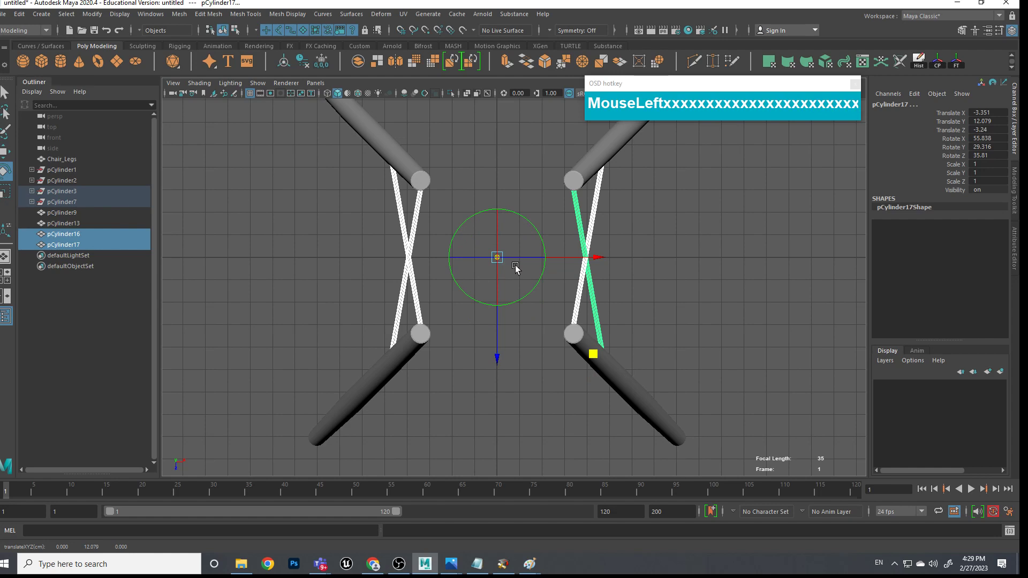
{"action": "key", "text": "d"}
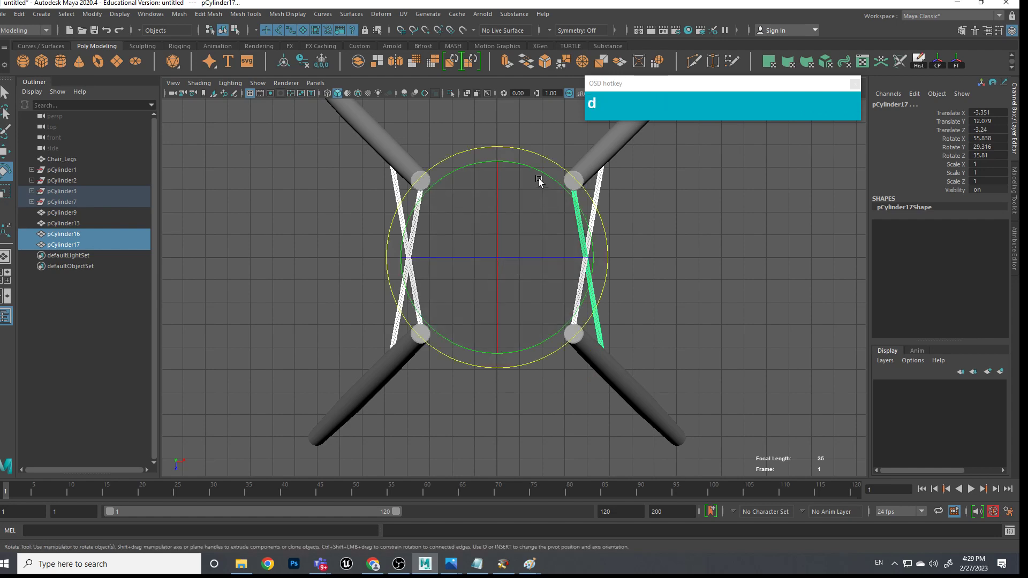
Rotate the duplicated braces a quarter turn about the vertical axis so they span the two open sides between the legs
{"action": "left_click_drag", "start_coordinate": [548, 176], "coordinate": [525, 308]}
{"action": "key", "text": "ctrl+z"}
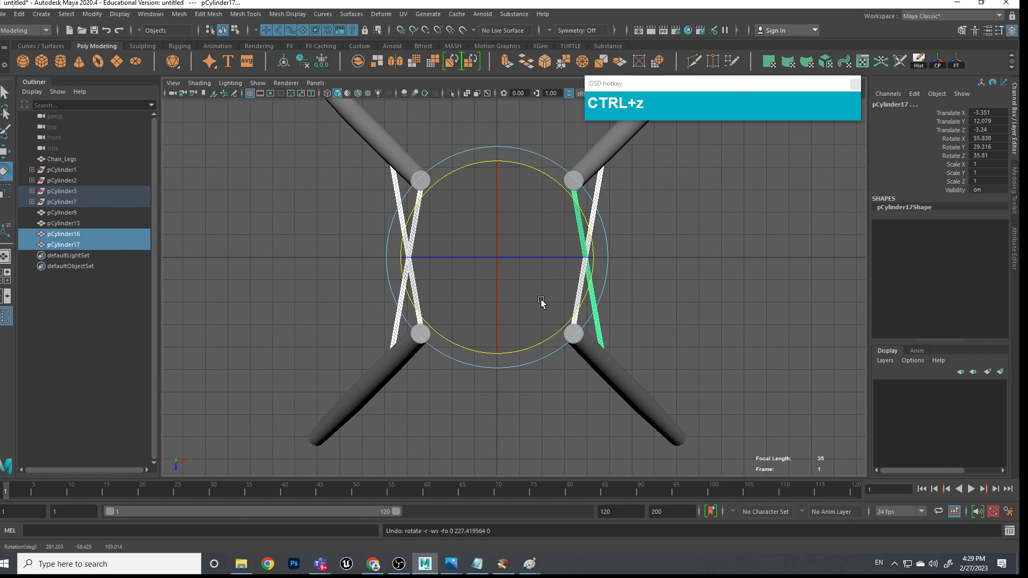
{"action": "left_click_drag", "start_coordinate": [530, 167], "coordinate": [457, 163]}
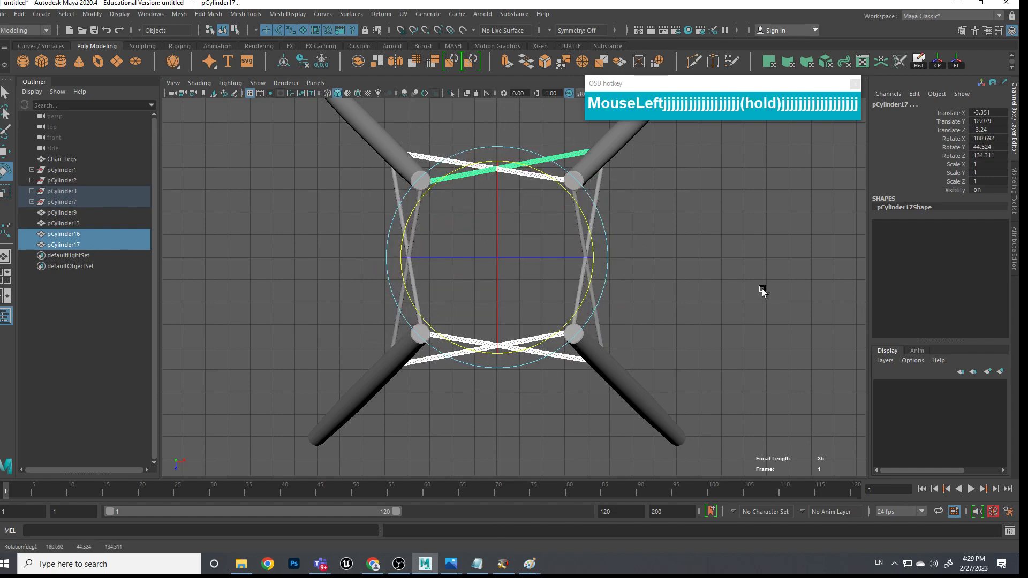
{"action": "left_click", "coordinate": [699, 323]}
Examine in perspective how the rings of neighbouring braces fit together on a leg
{"action": "key", "text": "space"}
{"action": "mouse_move", "coordinate": [699, 317]}
{"action": "left_mouse_down", "text": "alt"}
{"action": "mouse_move", "coordinate": [730, 339]}
{"action": "mouse_move", "coordinate": [647, 303]}
{"action": "mouse_move", "coordinate": [771, 316]}
{"action": "mouse_move", "coordinate": [830, 303]}
{"action": "mouse_move", "coordinate": [700, 299]}
{"action": "left_mouse_up", "text": "alt"}
{"action": "middle_click_drag", "start_coordinate": [700, 299], "coordinate": [691, 299], "text": "alt"}
{"action": "scroll", "coordinate": [691, 300], "scroll_direction": "up", "scroll_amount": 3}
{"action": "left_click_drag", "start_coordinate": [691, 300], "coordinate": [649, 284], "text": "alt"}
{"action": "scroll", "coordinate": [649, 285], "scroll_direction": "up", "scroll_amount": 3}
{"action": "scroll", "coordinate": [647, 335], "scroll_direction": "up", "scroll_amount": 2, "text": "alt"}
{"action": "middle_click_drag", "start_coordinate": [646, 335], "coordinate": [606, 264], "text": "alt"}
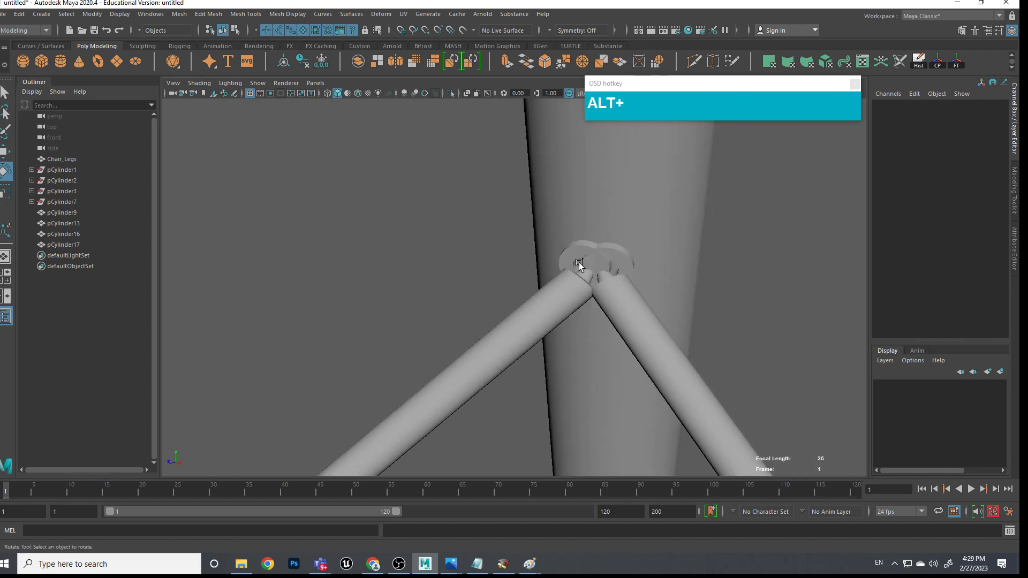
Select one of the rotated side braces and move it slightly along Z, to about -3.12, so its ring clears the neighbouring ring
{"action": "scroll", "coordinate": [614, 275], "scroll_direction": "down", "scroll_amount": 4}
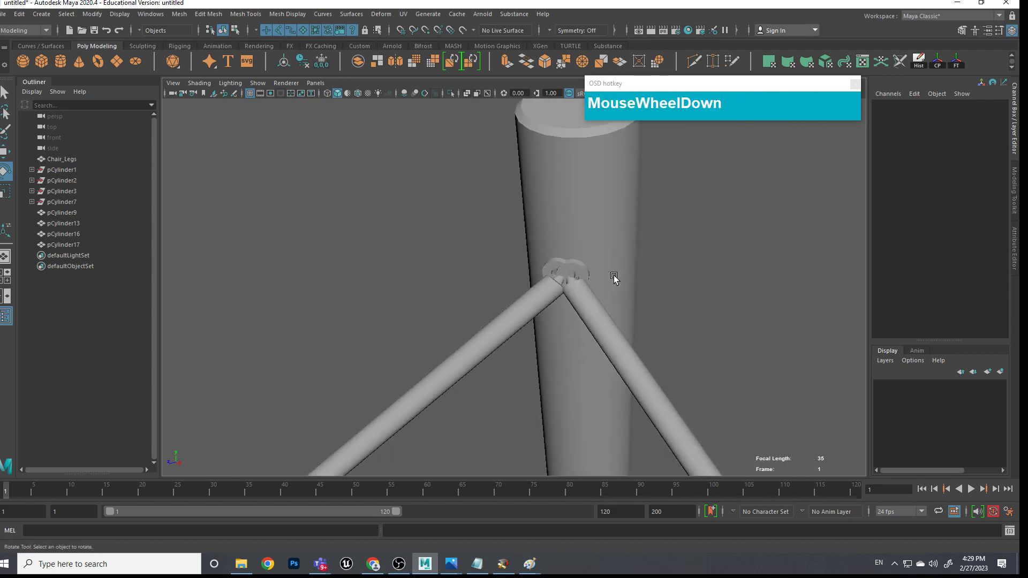
{"action": "scroll", "coordinate": [616, 287], "scroll_direction": "up", "scroll_amount": 4}
{"action": "scroll", "coordinate": [626, 294], "scroll_direction": "down", "scroll_amount": 1}
{"action": "left_click_drag", "start_coordinate": [625, 323], "coordinate": [556, 321], "text": "alt"}
{"action": "left_click", "coordinate": [574, 297]}
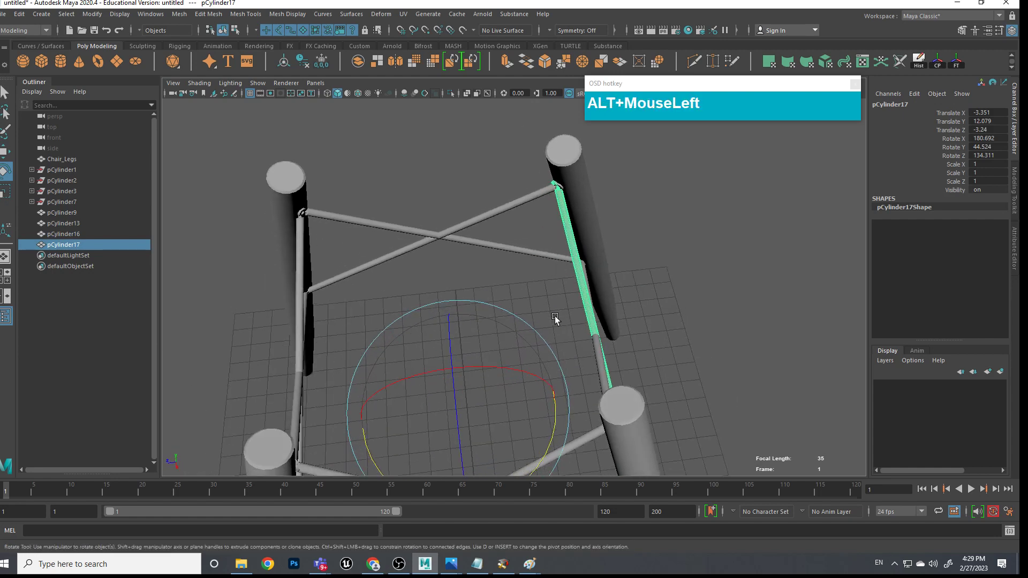
{"action": "left_click", "coordinate": [372, 226], "text": "shift"}
{"action": "left_click_drag", "start_coordinate": [512, 262], "coordinate": [583, 299], "text": "alt"}
{"action": "left_click", "coordinate": [595, 311]}
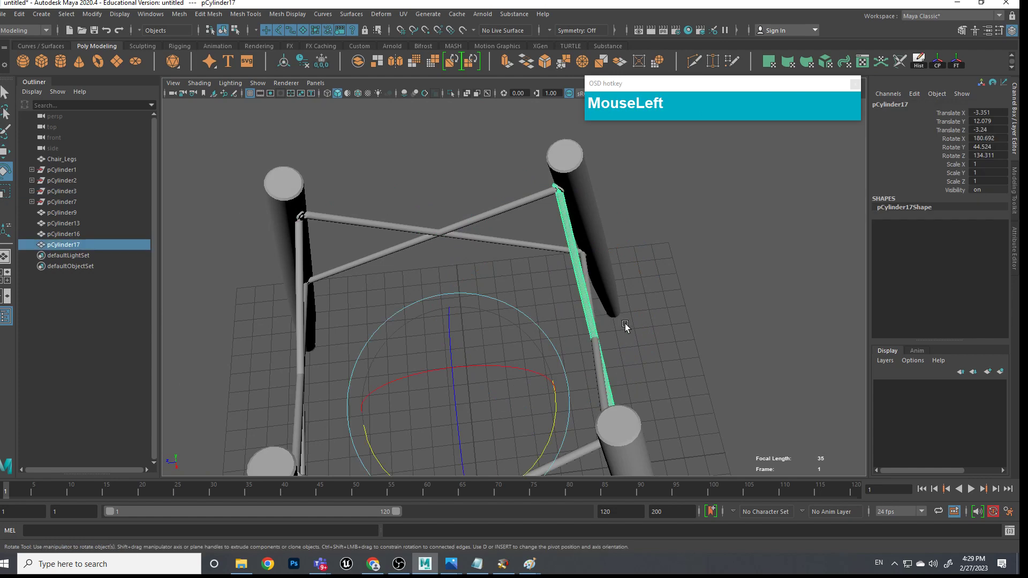
{"action": "key", "text": "w"}
{"action": "left_click_drag", "start_coordinate": [394, 406], "coordinate": [394, 412]}
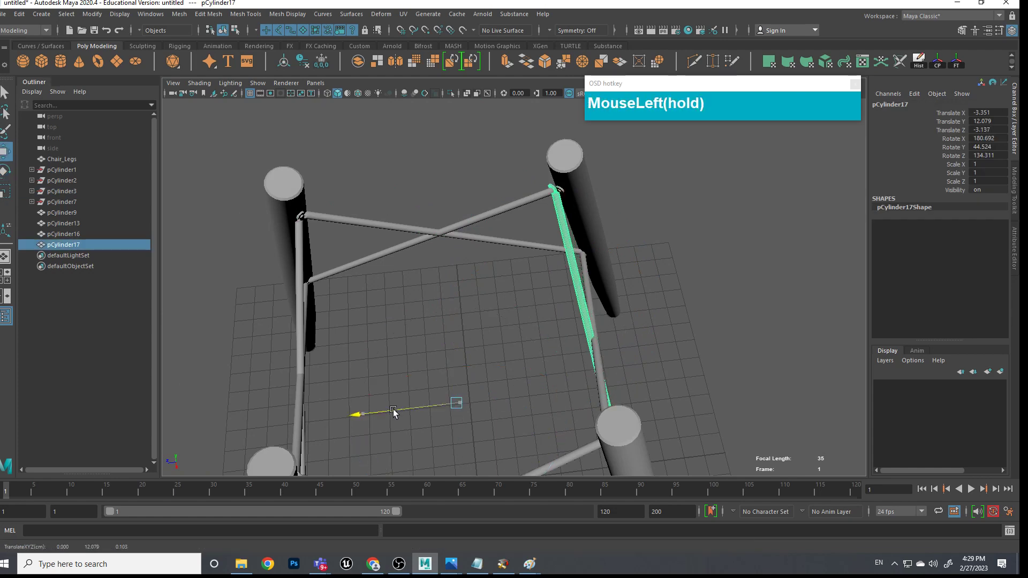
Select a brace on another side of the frame and move it slightly along X, to about -3.47
{"action": "left_click", "coordinate": [381, 221]}
{"action": "left_click_drag", "start_coordinate": [564, 345], "coordinate": [371, 170]}
{"action": "left_click", "coordinate": [372, 170]}
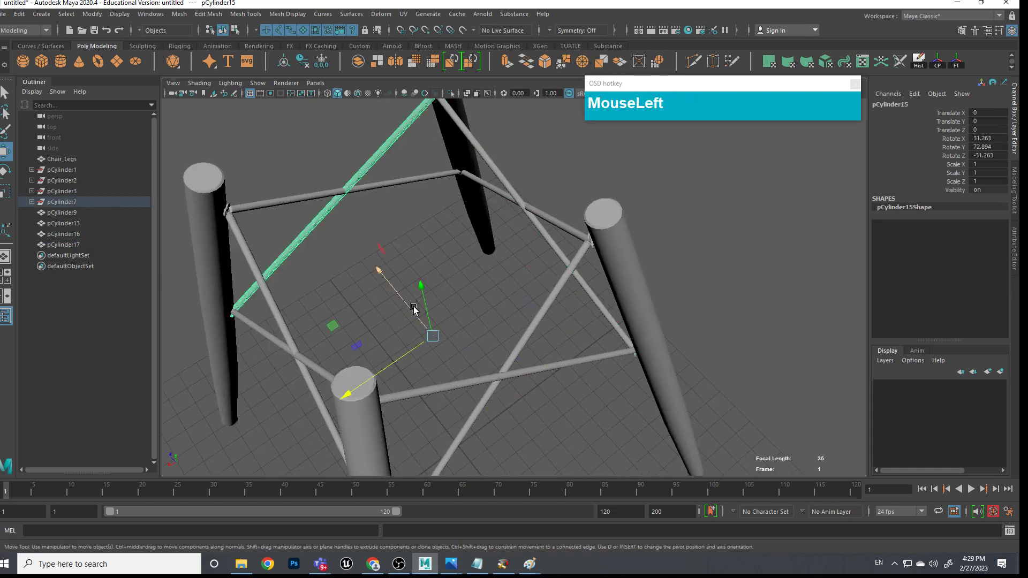
{"action": "left_click_drag", "start_coordinate": [406, 303], "coordinate": [356, 249]}
{"action": "left_click", "coordinate": [381, 159]}
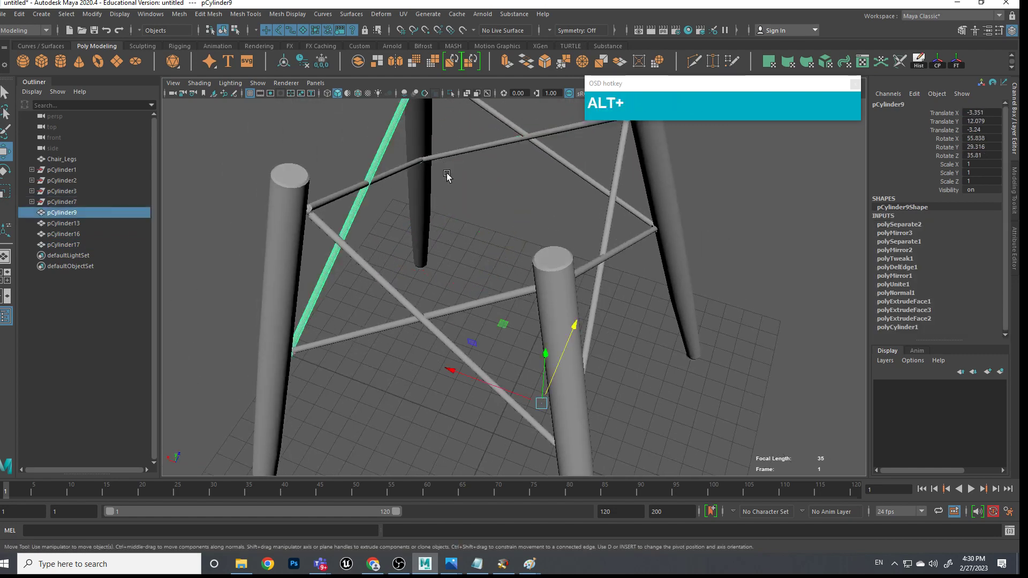
{"action": "left_click_drag", "start_coordinate": [407, 168], "coordinate": [469, 320], "text": "alt"}
{"action": "left_click_drag", "start_coordinate": [471, 403], "coordinate": [557, 288]}
Examine how the two neighbouring brace rings overlap near the top of the leg
{"action": "middle_click_drag", "start_coordinate": [557, 287], "coordinate": [523, 314], "text": "alt"}
{"action": "scroll", "coordinate": [453, 289], "scroll_direction": "up", "scroll_amount": 5}
{"action": "left_click_drag", "start_coordinate": [453, 289], "coordinate": [551, 326], "text": "alt"}
{"action": "middle_click_drag", "start_coordinate": [551, 326], "coordinate": [694, 394], "text": "alt"}
{"action": "scroll", "coordinate": [694, 393], "scroll_direction": "down", "scroll_amount": 2}
{"action": "left_click_drag", "start_coordinate": [693, 394], "coordinate": [558, 402], "text": "alt"}
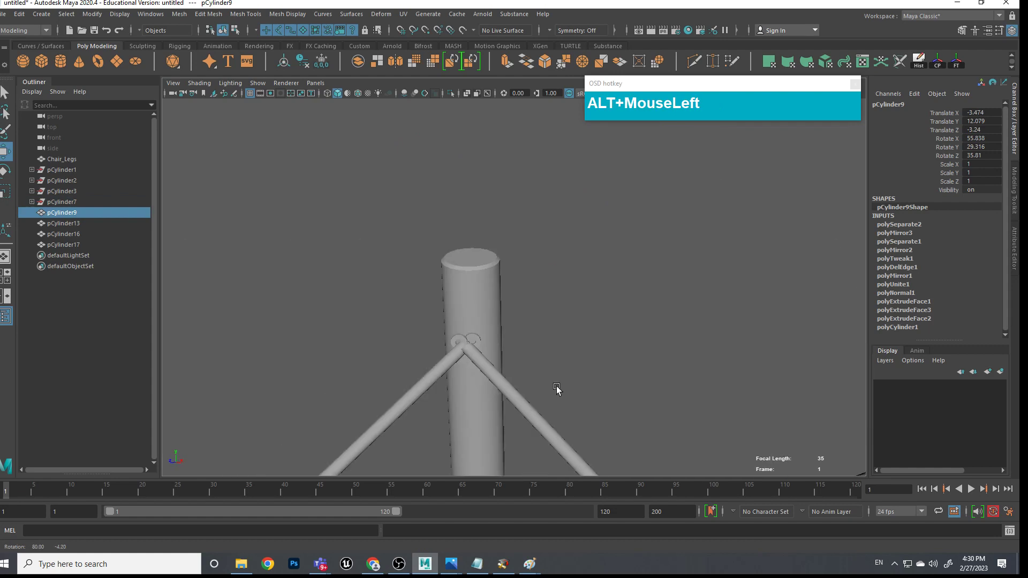
{"action": "scroll", "coordinate": [550, 426], "scroll_direction": "up", "scroll_amount": 2}
{"action": "middle_click_drag", "start_coordinate": [550, 427], "coordinate": [565, 349], "text": "alt"}
{"action": "scroll", "coordinate": [597, 358], "scroll_direction": "up", "scroll_amount": 4}
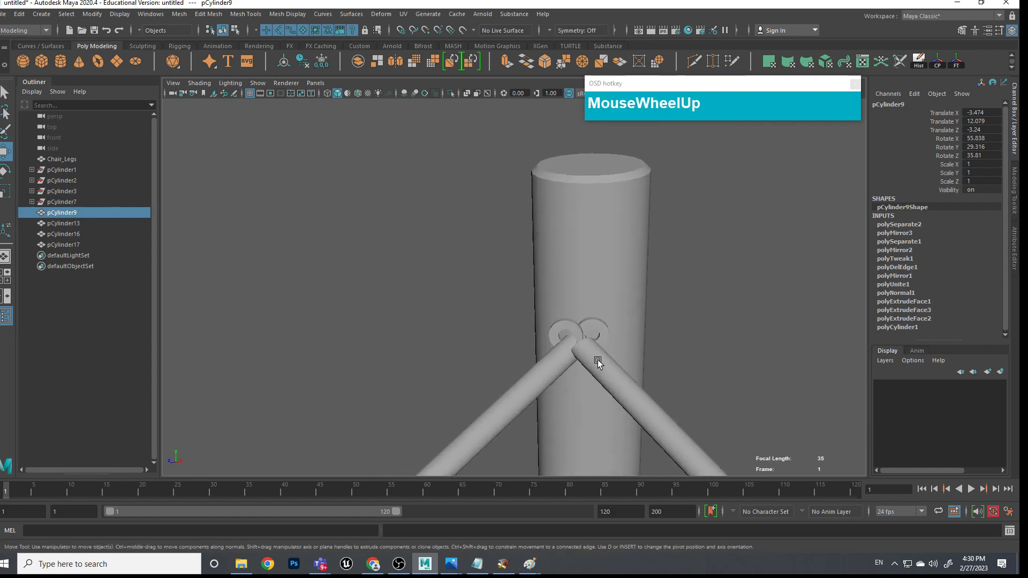
{"action": "middle_click_drag", "start_coordinate": [639, 385], "coordinate": [585, 284], "text": "alt"}
Select the upper ring-end vertices of the overlapping brace and adjust their position against the leg
{"action": "left_click", "coordinate": [586, 316]}
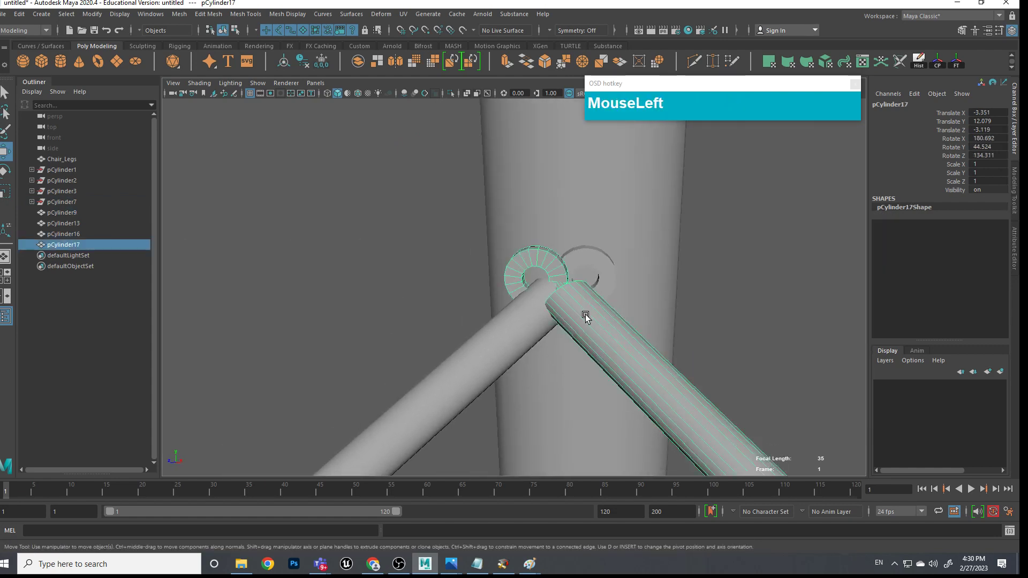
{"action": "right_click_drag", "start_coordinate": [585, 294], "coordinate": [586, 297]}
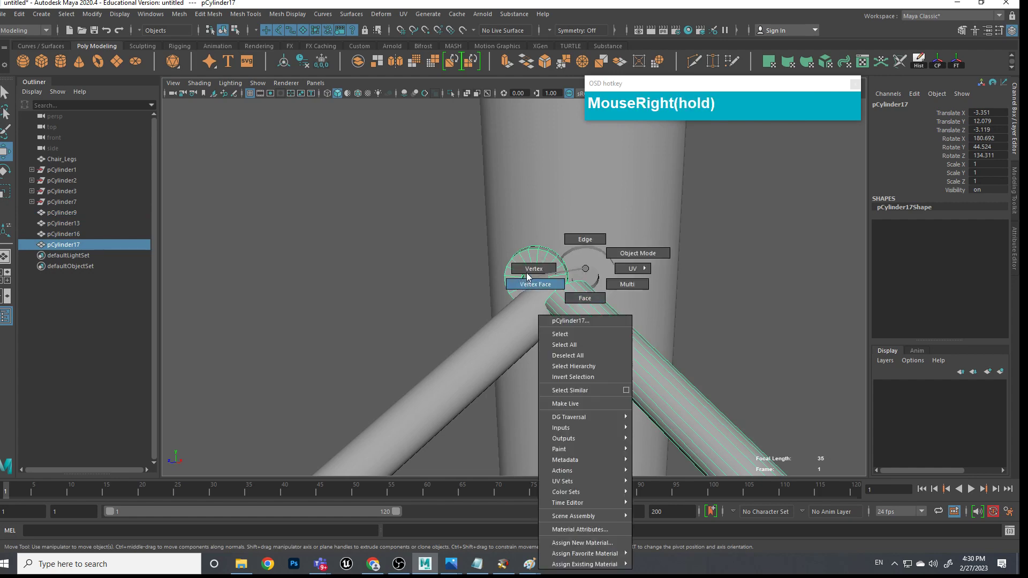
{"action": "right_click_drag", "start_coordinate": [527, 276], "coordinate": [533, 270]}
{"action": "left_click_drag", "start_coordinate": [443, 204], "coordinate": [643, 386]}
{"action": "left_click_drag", "start_coordinate": [622, 284], "coordinate": [542, 382]}
Select the ring-end vertices of the front brace at the next leg and shift them away from the adjoining ring
{"action": "scroll", "coordinate": [669, 316], "scroll_direction": "down", "scroll_amount": 3}
{"action": "middle_click_drag", "start_coordinate": [542, 381], "coordinate": [737, 372], "text": "alt"}
{"action": "scroll", "coordinate": [577, 355], "scroll_direction": "up", "scroll_amount": 10}
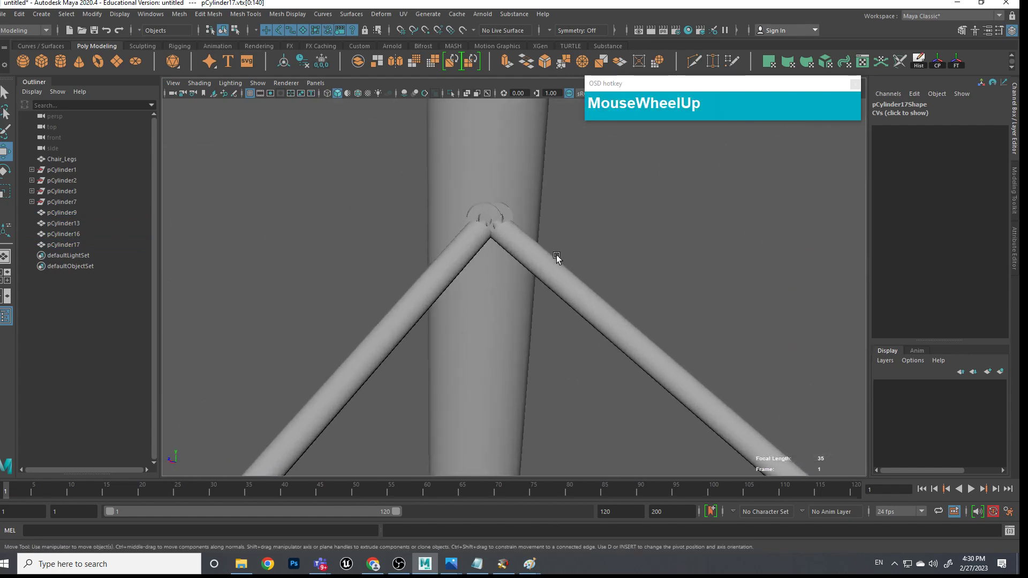
{"action": "middle_click_drag", "start_coordinate": [529, 223], "coordinate": [539, 333], "text": "alt"}
{"action": "right_click_drag", "start_coordinate": [528, 268], "coordinate": [486, 268]}
{"action": "left_click_drag", "start_coordinate": [326, 133], "coordinate": [594, 298]}
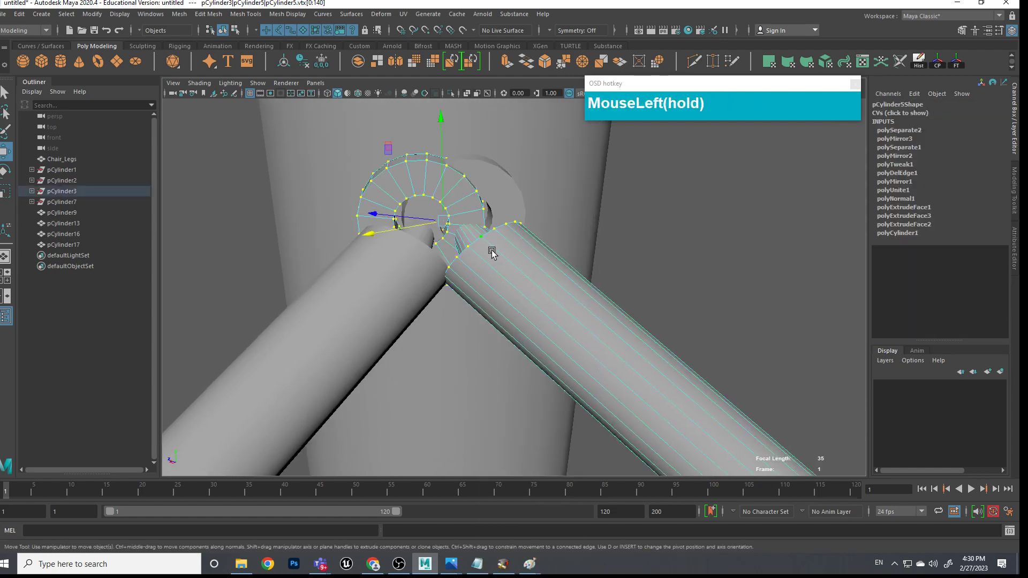
{"action": "left_click_drag", "start_coordinate": [387, 215], "coordinate": [321, 262]}
Adjust the ring-end vertices of both braces meeting on another leg so their rings sit against it without colliding
{"action": "scroll", "coordinate": [430, 254], "scroll_direction": "down", "scroll_amount": 6}
{"action": "middle_click_drag", "start_coordinate": [322, 262], "coordinate": [598, 280], "text": "alt"}
{"action": "left_click_drag", "start_coordinate": [599, 280], "coordinate": [524, 279], "text": "alt"}
{"action": "middle_click_drag", "start_coordinate": [525, 278], "coordinate": [658, 367], "text": "alt"}
{"action": "left_click", "coordinate": [651, 259]}
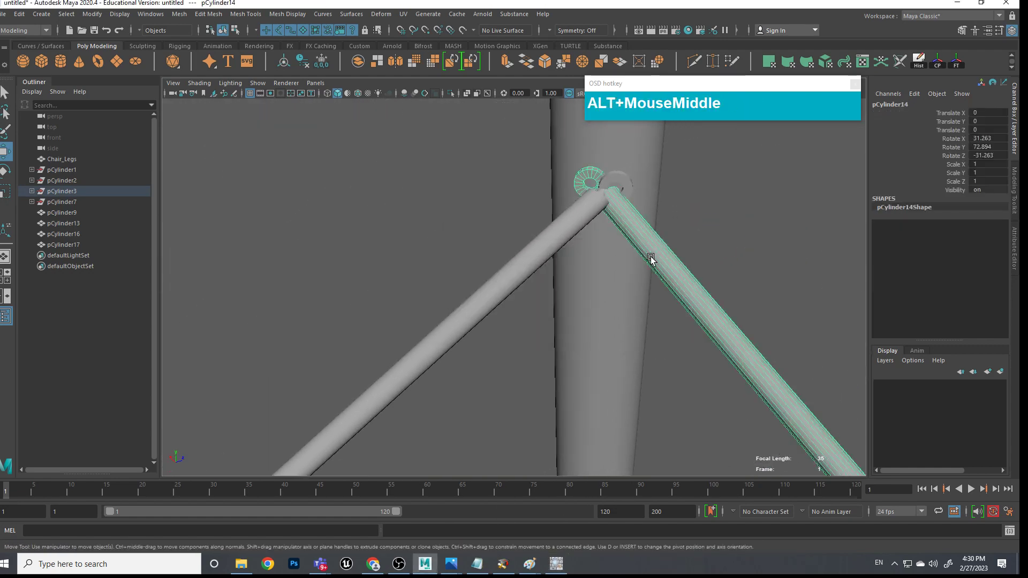
{"action": "right_click_drag", "start_coordinate": [611, 190], "coordinate": [539, 150]}
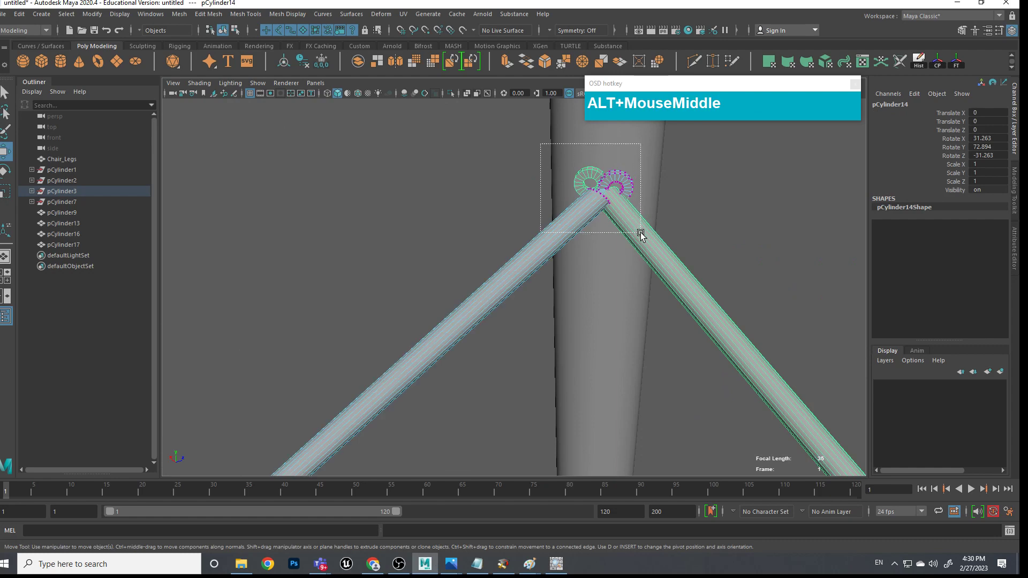
{"action": "left_click_drag", "start_coordinate": [640, 238], "coordinate": [642, 240]}
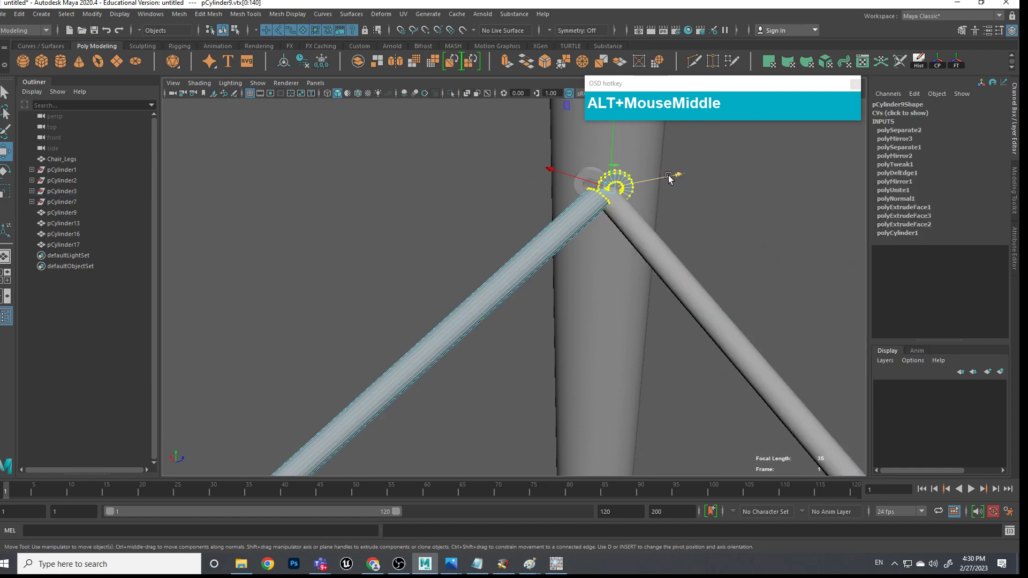
{"action": "left_click", "coordinate": [662, 258]}
{"action": "right_click_drag", "start_coordinate": [662, 258], "coordinate": [610, 258]}
{"action": "left_click_drag", "start_coordinate": [673, 284], "coordinate": [593, 172]}
{"action": "middle_click_drag", "start_coordinate": [671, 256], "coordinate": [571, 355], "text": "alt"}
{"action": "middle_click_drag", "start_coordinate": [581, 303], "coordinate": [625, 209]}
Select the ring-end vertices of the first brace at the remaining leg joint and nudge them into place
{"action": "middle_click_drag", "start_coordinate": [557, 247], "coordinate": [321, 345], "text": "alt"}
{"action": "middle_click_drag", "start_coordinate": [429, 257], "coordinate": [415, 297], "text": "alt"}
{"action": "left_click", "coordinate": [465, 247]}
{"action": "right_click", "coordinate": [459, 235]}
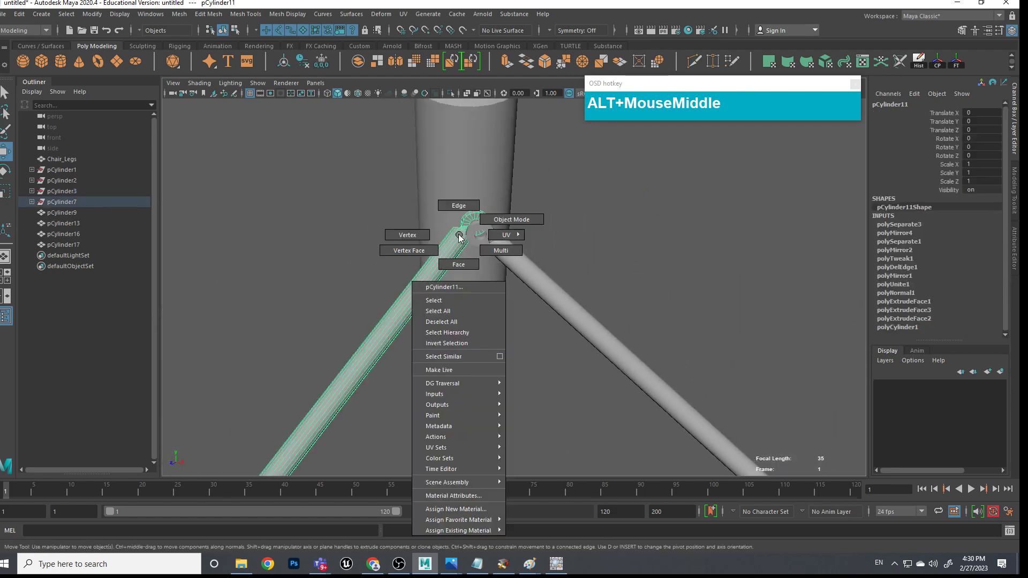
{"action": "left_click", "coordinate": [408, 235]}
{"action": "left_click_drag", "start_coordinate": [416, 172], "coordinate": [505, 284]}
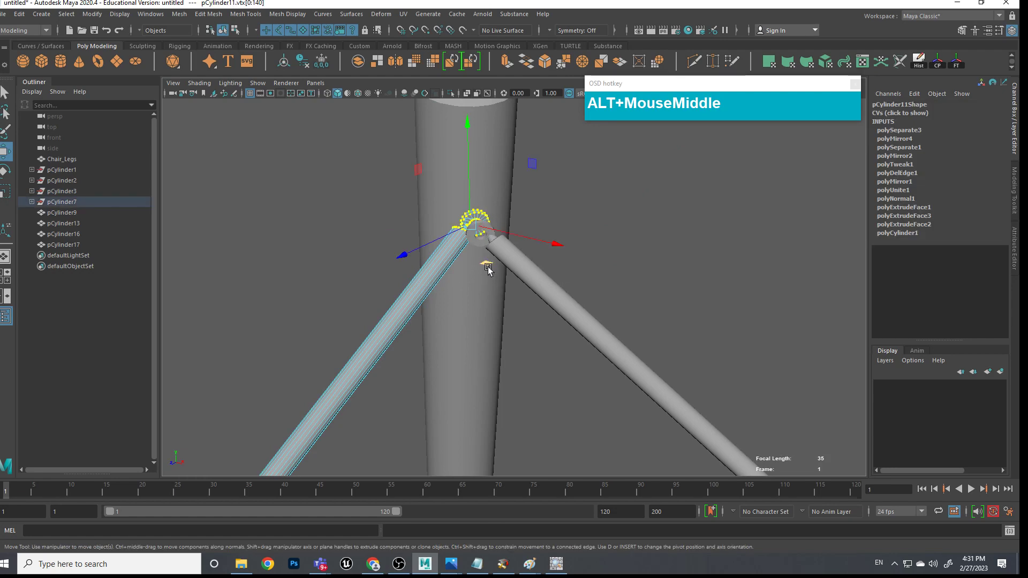
Select the ring-end vertices of the second brace at that joint and nudge them to line up with the leg
{"action": "left_click", "coordinate": [522, 264]}
{"action": "right_click", "coordinate": [522, 264]}
{"action": "left_click", "coordinate": [470, 262]}
{"action": "left_click_drag", "start_coordinate": [401, 175], "coordinate": [416, 186]}
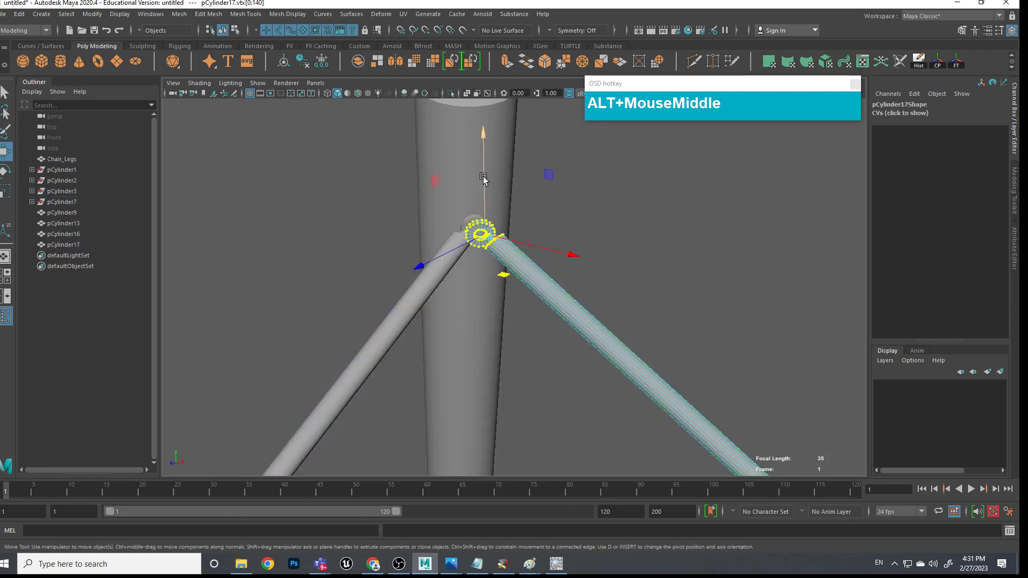
{"action": "left_click_drag", "start_coordinate": [483, 179], "coordinate": [476, 181]}
{"action": "left_click_drag", "start_coordinate": [503, 283], "coordinate": [498, 271]}
Inspect the brace joints around all four legs, then return to object mode with nothing selected
{"action": "scroll", "coordinate": [551, 321], "scroll_direction": "down", "scroll_amount": 5}
{"action": "middle_click_drag", "start_coordinate": [599, 438], "coordinate": [522, 338], "text": "alt"}
{"action": "scroll", "coordinate": [514, 340], "scroll_direction": "up", "scroll_amount": 3}
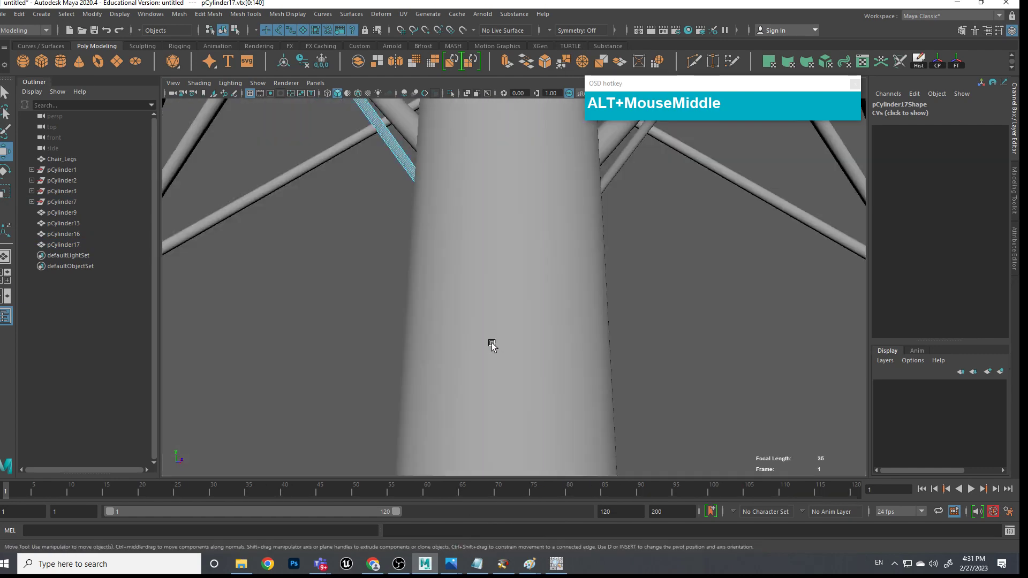
{"action": "scroll", "coordinate": [492, 343], "scroll_direction": "down", "scroll_amount": 5}
{"action": "middle_click_drag", "start_coordinate": [402, 367], "coordinate": [441, 240], "text": "alt"}
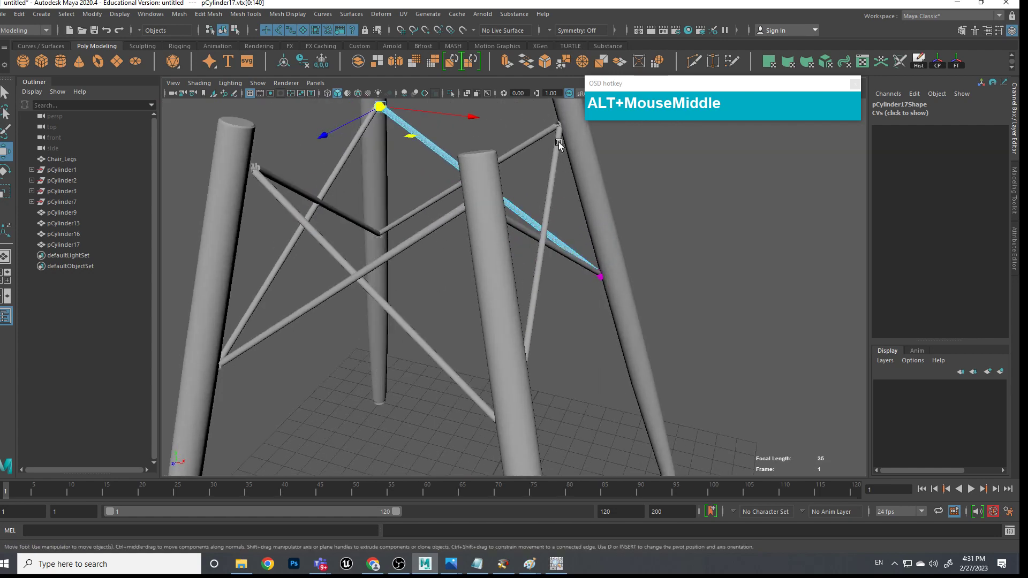
{"action": "right_click_drag", "start_coordinate": [444, 135], "coordinate": [470, 121]}
{"action": "scroll", "coordinate": [614, 172], "scroll_direction": "down", "scroll_amount": 5}
{"action": "middle_click_drag", "start_coordinate": [613, 172], "coordinate": [626, 320], "text": "alt"}
{"action": "scroll", "coordinate": [592, 248], "scroll_direction": "up", "scroll_amount": 3}
{"action": "left_click", "coordinate": [615, 239]}
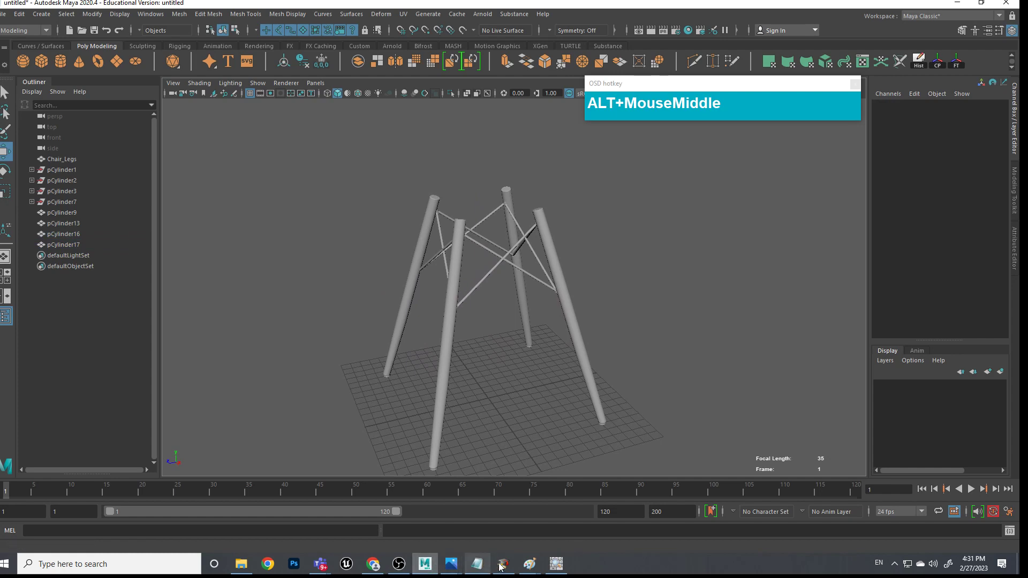
Switch to Paint to examine the chair reference photo, then return to Maya to compare the leg frame
{"action": "mouse_move", "coordinate": [534, 567]}
{"action": "left_click", "coordinate": [496, 538]}
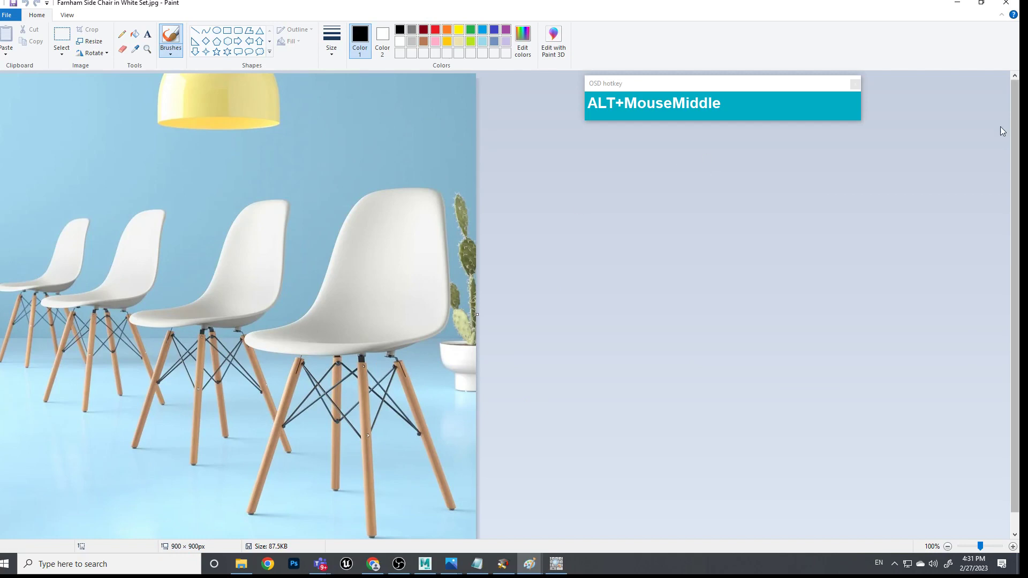
{"action": "left_click", "coordinate": [957, 5]}
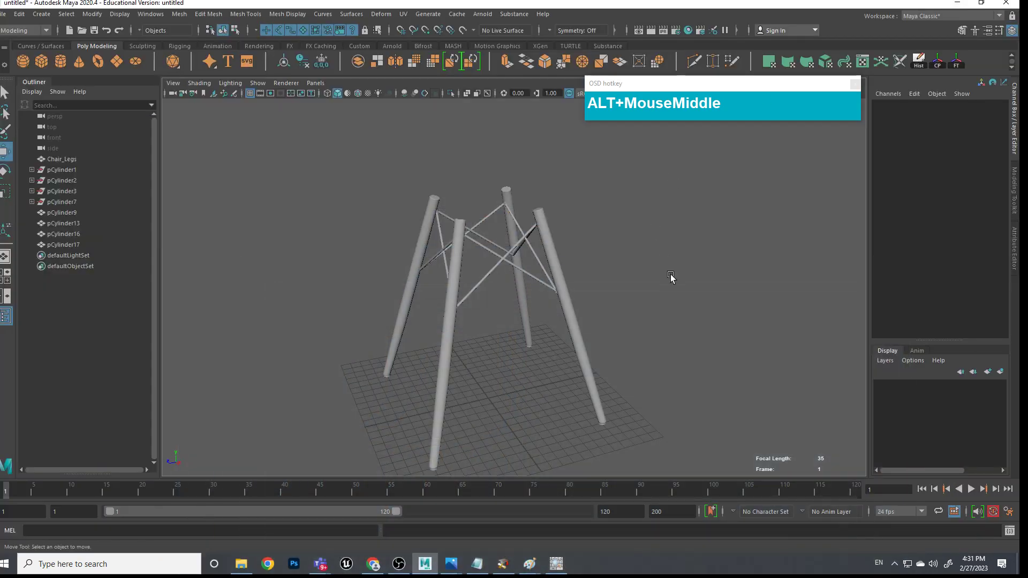
{"action": "middle_click_drag", "start_coordinate": [610, 271], "coordinate": [508, 283], "text": "alt"}
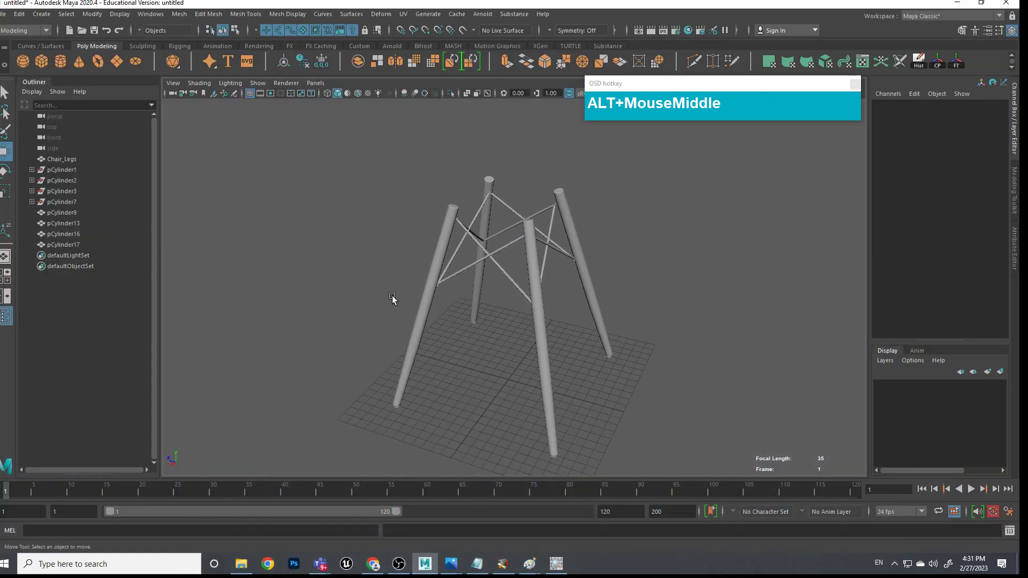
Save the scene as a Maya ASCII file named Eame_Eiffel_Chair.ma in the project's scenes folder
{"action": "left_click", "coordinate": [2, 15]}
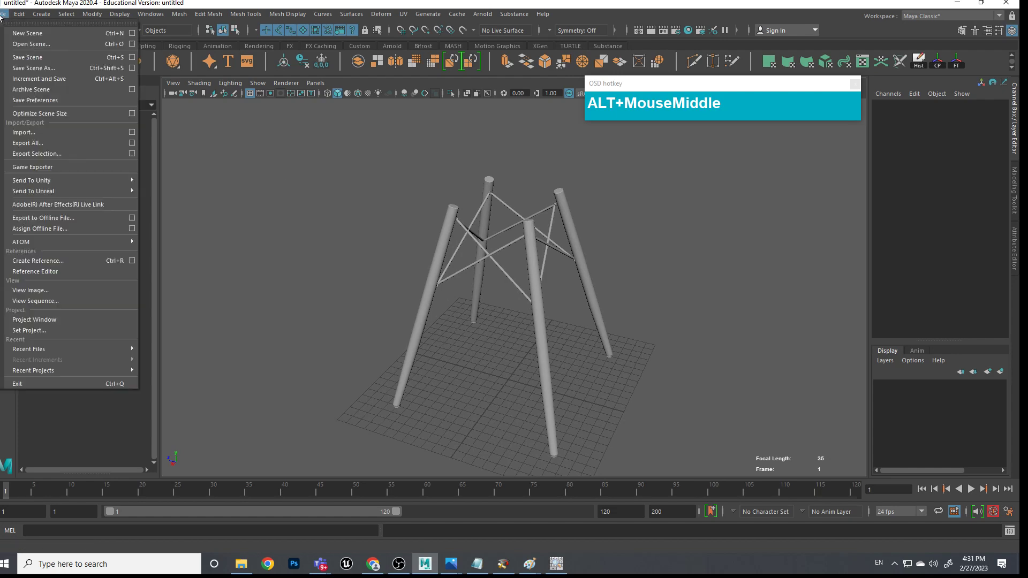
{"action": "left_click", "coordinate": [26, 67]}
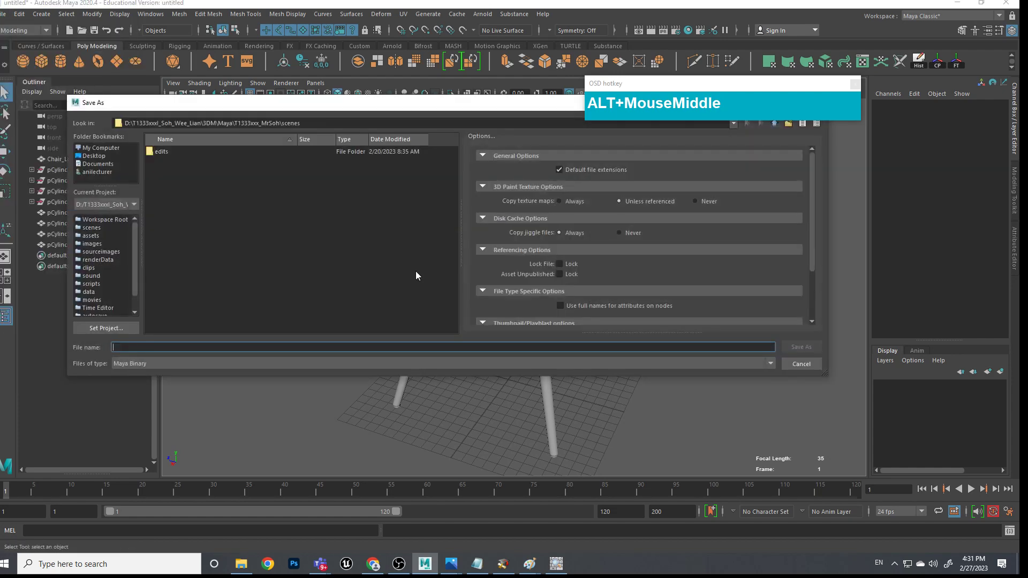
{"action": "left_click", "coordinate": [141, 364]}
{"action": "left_click", "coordinate": [137, 374]}
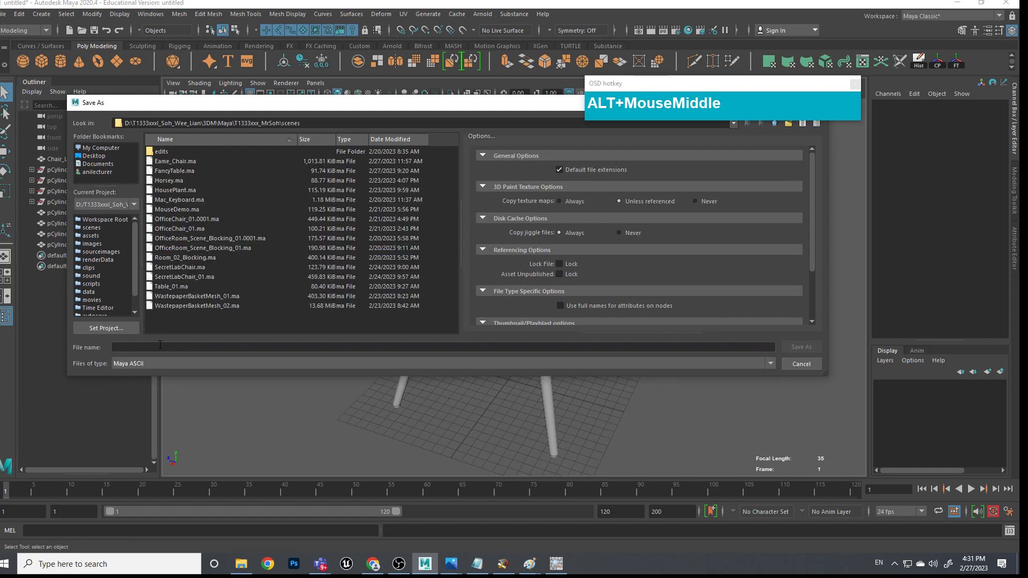
{"action": "left_click", "coordinate": [169, 161]}
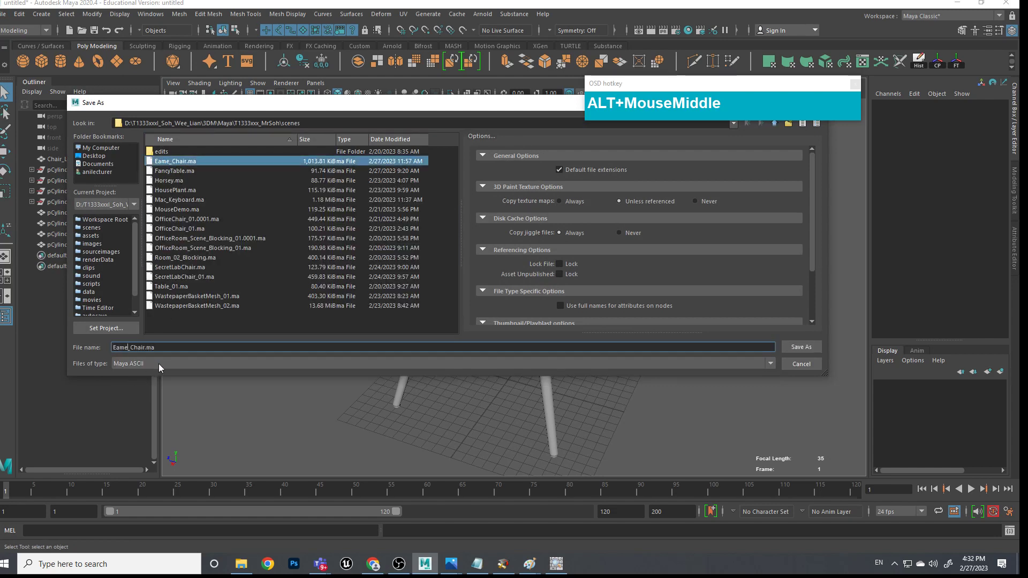
{"action": "type", "text": "Eiffel"}
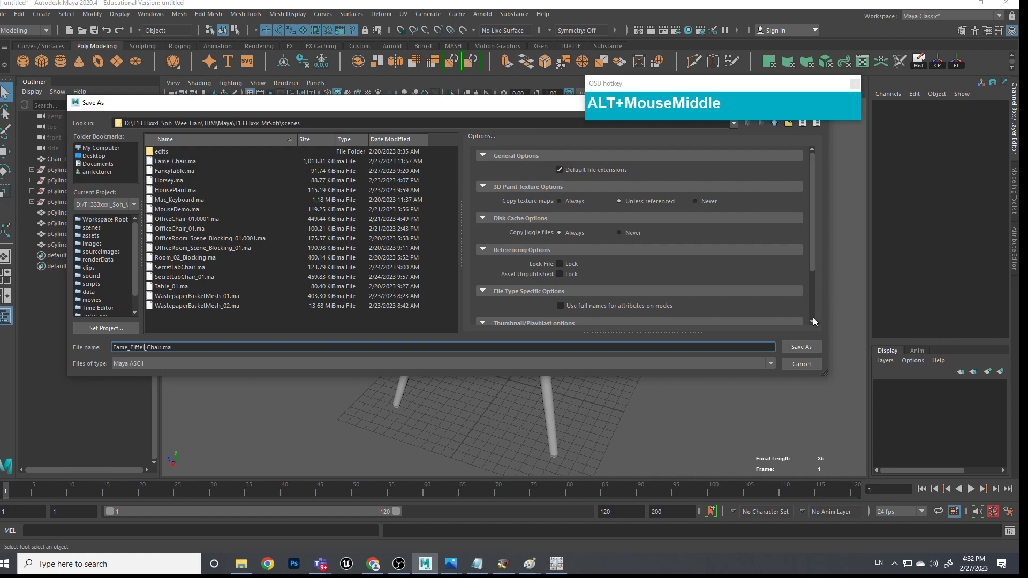
{"action": "left_click", "coordinate": [802, 348]}
Create a polygon cube, raise it to about 19.45 on Y above the legs, and scale it uniformly to about 12.35
{"action": "middle_click_drag", "start_coordinate": [590, 210], "coordinate": [616, 291], "text": "alt"}
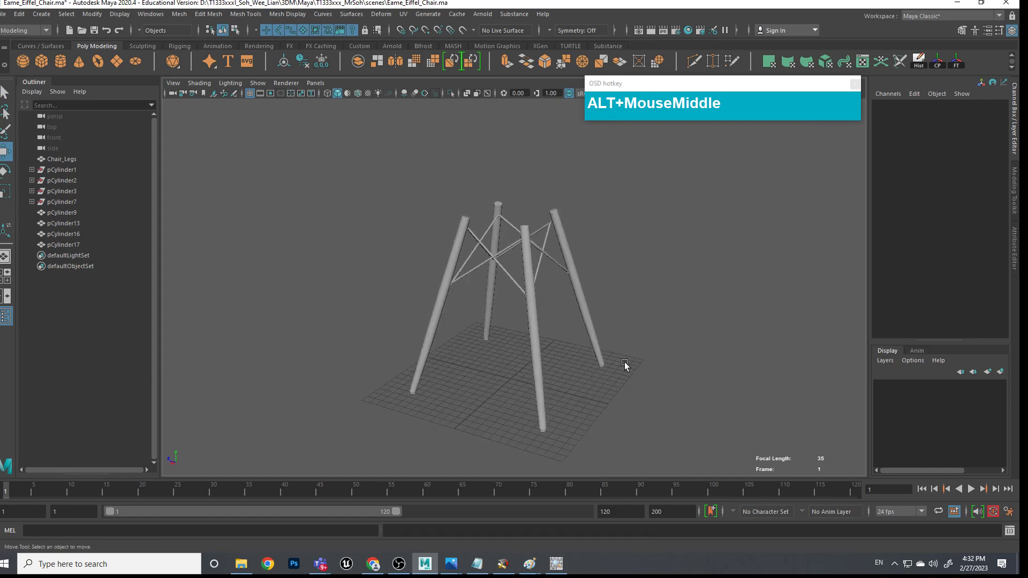
{"action": "scroll", "coordinate": [608, 381], "scroll_direction": "down", "scroll_amount": 2}
{"action": "middle_click_drag", "start_coordinate": [371, 410], "coordinate": [548, 371], "text": "alt"}
{"action": "right_click_drag", "start_coordinate": [557, 343], "coordinate": [580, 382], "text": "shift"}
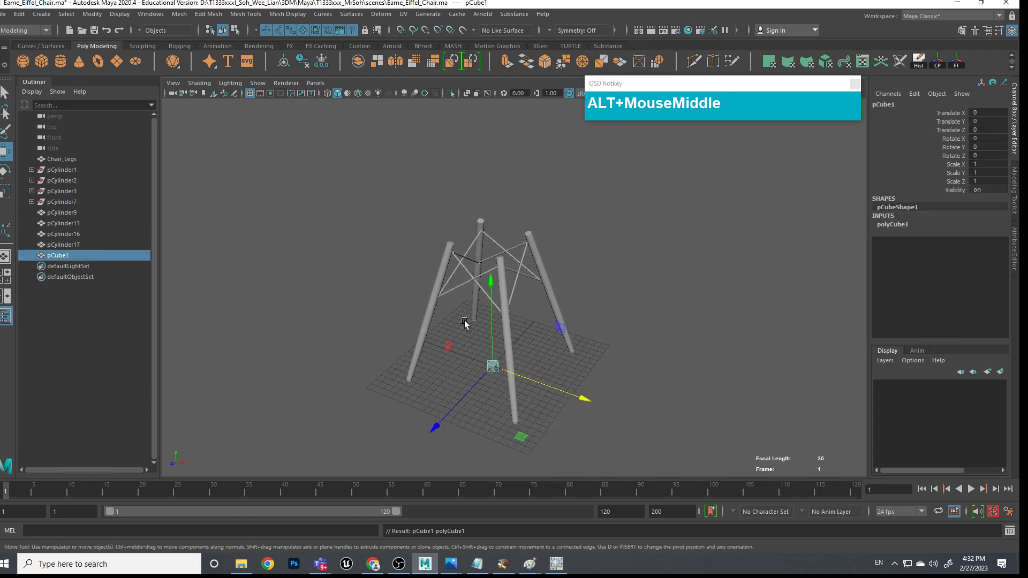
{"action": "left_click_drag", "start_coordinate": [487, 292], "coordinate": [480, 127]}
{"action": "key", "text": "r"}
{"action": "left_click_drag", "start_coordinate": [490, 239], "coordinate": [560, 267]}
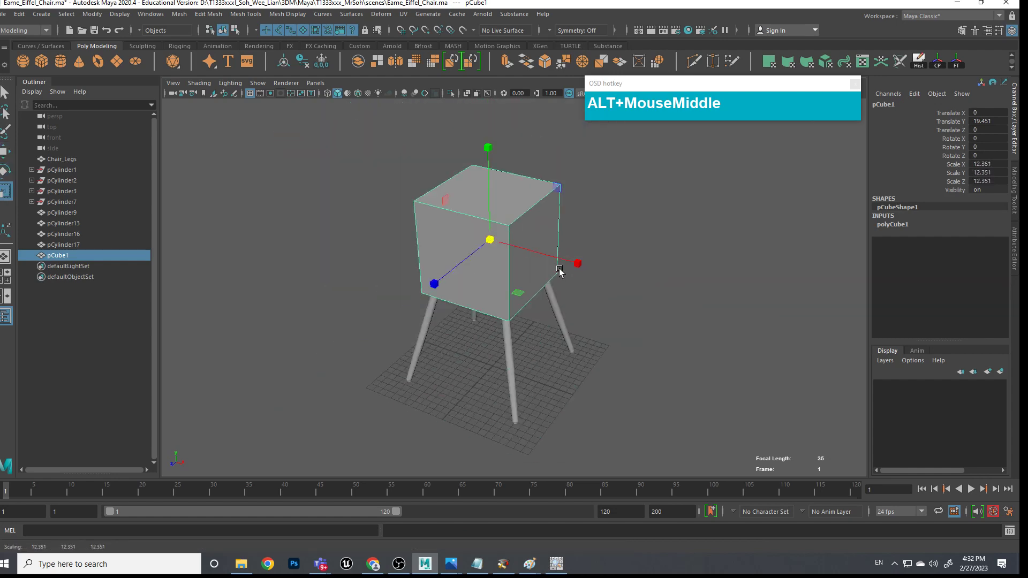
Raise the cube to about 23.86 on Y and enlarge it uniformly to about 15.87
{"action": "key", "text": "w"}
{"action": "left_click_drag", "start_coordinate": [486, 186], "coordinate": [482, 152]}
{"action": "middle_click_drag", "start_coordinate": [481, 152], "coordinate": [603, 246], "text": "alt"}
{"action": "key", "text": "r"}
{"action": "left_click_drag", "start_coordinate": [494, 195], "coordinate": [528, 210]}
{"action": "mouse_move", "coordinate": [528, 210]}
{"action": "middle_mouse_down", "text": "alt"}
{"action": "mouse_move", "coordinate": [554, 236]}
{"action": "mouse_move", "coordinate": [652, 223]}
{"action": "mouse_move", "coordinate": [666, 232]}
{"action": "mouse_move", "coordinate": [535, 195]}
{"action": "middle_mouse_up", "text": "alt"}
Delete the cube's top, front and side faces, keeping only the bottom face as seat and the rear face as backrest
{"action": "right_click", "coordinate": [505, 178]}
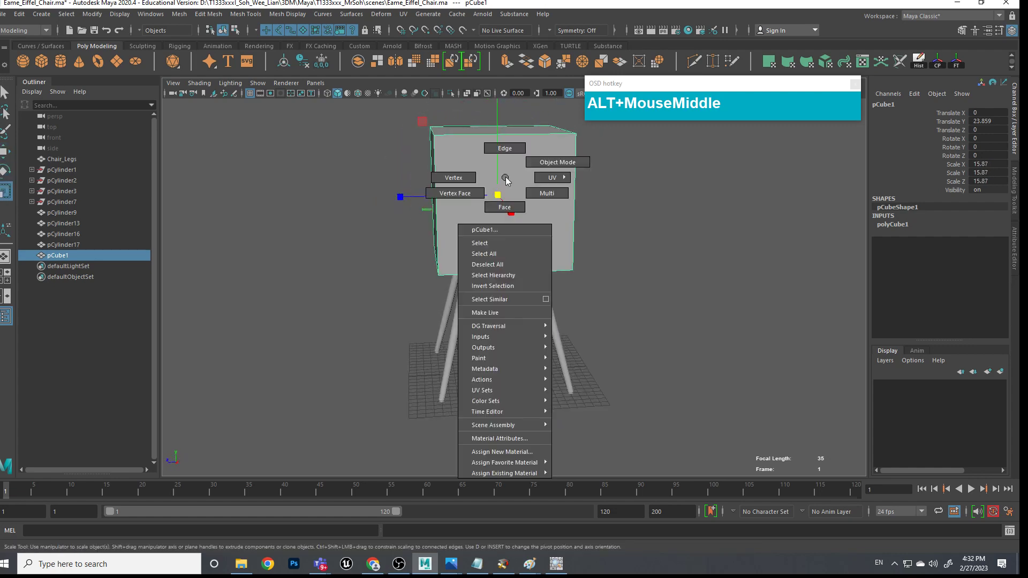
{"action": "left_click", "coordinate": [505, 206]}
{"action": "middle_click_drag", "start_coordinate": [709, 206], "coordinate": [378, 131], "text": "alt"}
{"action": "left_click_drag", "start_coordinate": [379, 130], "coordinate": [669, 214]}
{"action": "middle_click_drag", "start_coordinate": [669, 214], "coordinate": [696, 345], "text": "alt"}
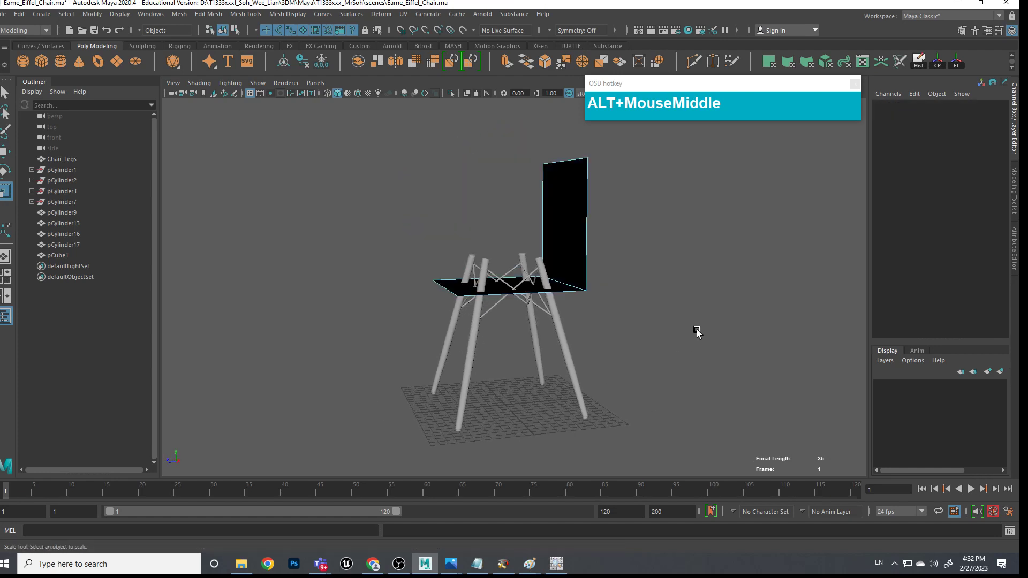
{"action": "mouse_move", "coordinate": [698, 333]}
{"action": "middle_mouse_down", "text": "alt"}
{"action": "mouse_move", "coordinate": [782, 361]}
{"action": "mouse_move", "coordinate": [690, 332]}
{"action": "middle_mouse_up", "text": "alt"}
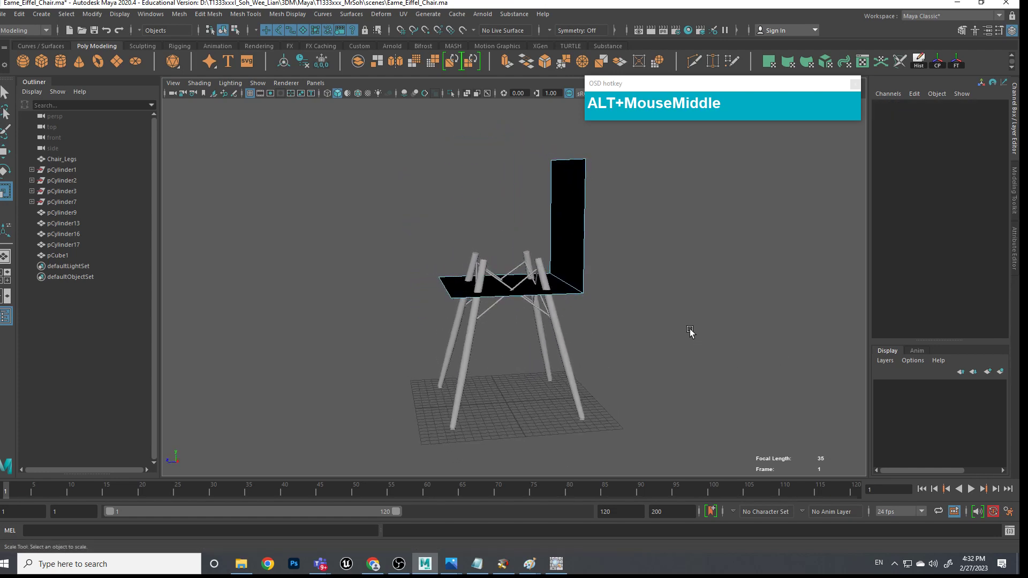
Reverse the normals of the two-face seat shell so its faces shade correctly
{"action": "mouse_move", "coordinate": [679, 287]}
{"action": "middle_mouse_down", "text": "alt"}
{"action": "mouse_move", "coordinate": [637, 301]}
{"action": "mouse_move", "coordinate": [458, 291]}
{"action": "mouse_move", "coordinate": [600, 284]}
{"action": "mouse_move", "coordinate": [699, 320]}
{"action": "mouse_move", "coordinate": [664, 282]}
{"action": "mouse_move", "coordinate": [606, 282]}
{"action": "mouse_move", "coordinate": [723, 361]}
{"action": "mouse_move", "coordinate": [674, 308]}
{"action": "middle_mouse_up", "text": "alt"}
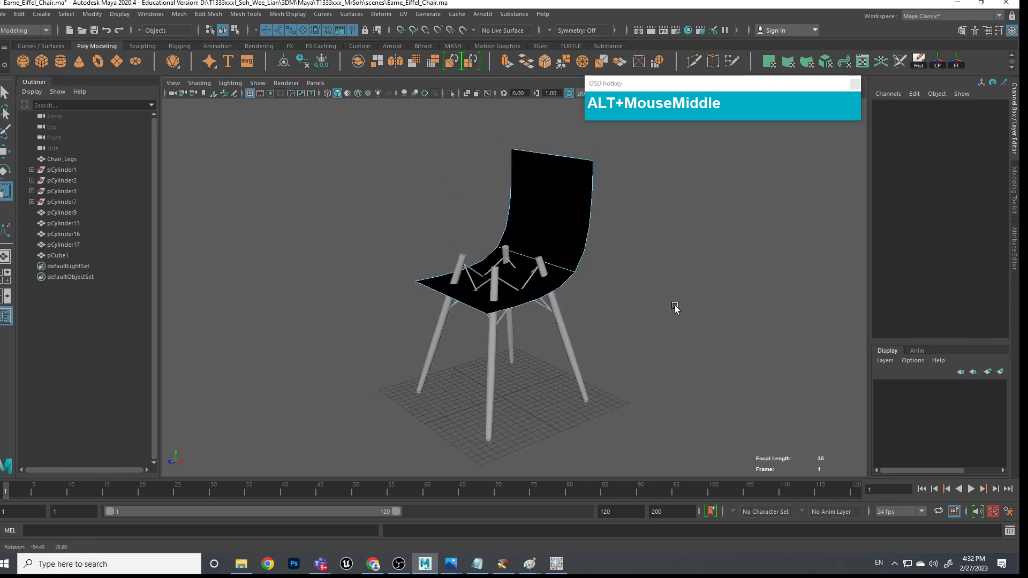
{"action": "left_click", "coordinate": [563, 186]}
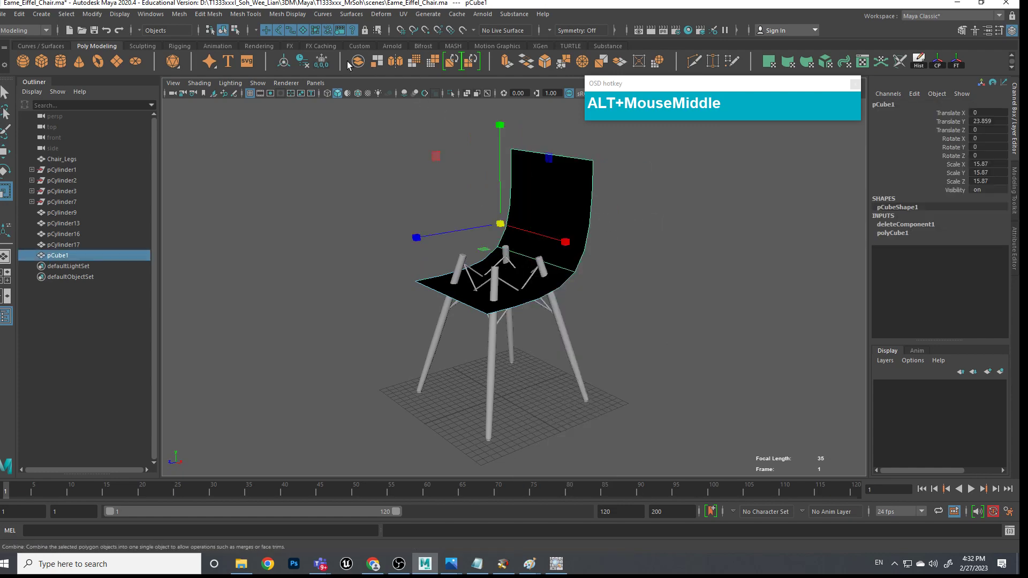
{"action": "left_click", "coordinate": [284, 14]}
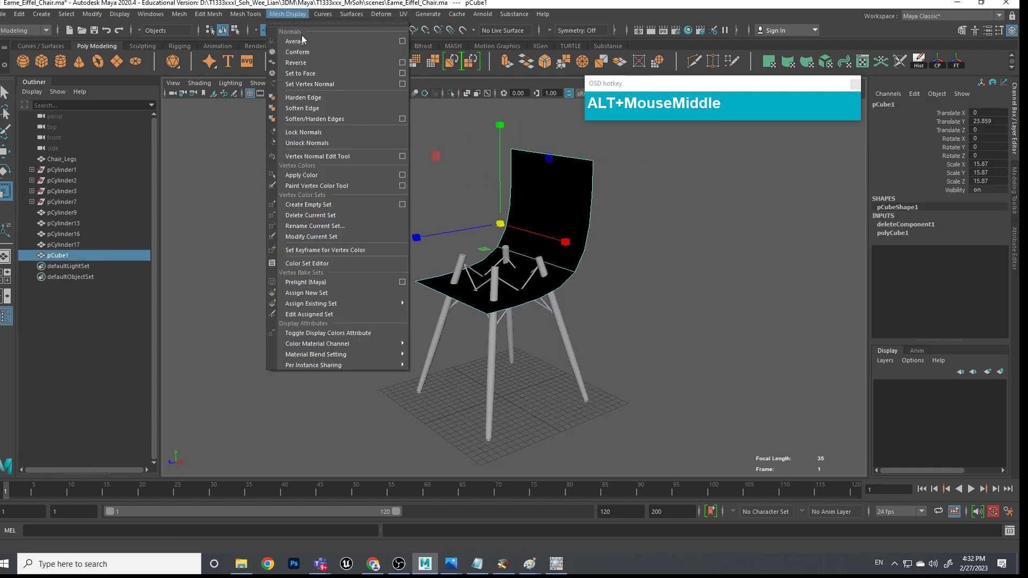
{"action": "left_click", "coordinate": [306, 63]}
{"action": "left_click", "coordinate": [665, 205]}
Raise the seat shell above the legs to about 26.25 on Y
{"action": "middle_click_drag", "start_coordinate": [666, 204], "coordinate": [617, 262], "text": "alt"}
{"action": "left_click", "coordinate": [574, 218]}
{"action": "key", "text": "w"}
{"action": "left_click_drag", "start_coordinate": [502, 174], "coordinate": [551, 234]}
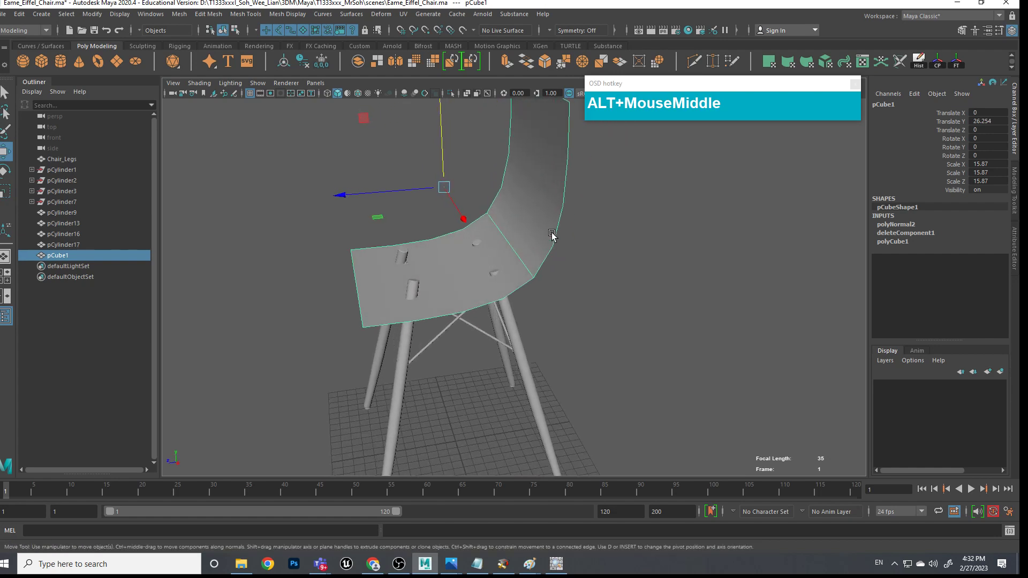
Bevel the shared edge between seat and backrest with one segment and adjust the bevel's fraction
{"action": "right_click_drag", "start_coordinate": [513, 243], "coordinate": [560, 238]}
{"action": "left_click", "coordinate": [506, 241]}
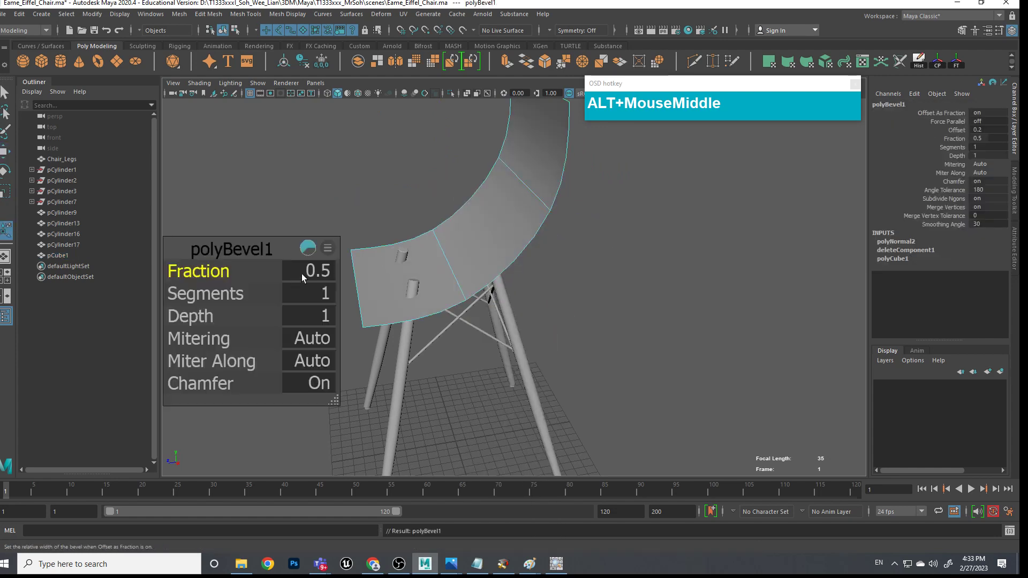
{"action": "left_click_drag", "start_coordinate": [215, 275], "coordinate": [214, 275]}
Insert three evenly spaced edge loops running from the top of the backrest to the front of the seat
{"action": "right_click_drag", "start_coordinate": [437, 217], "coordinate": [403, 212]}
{"action": "left_click", "coordinate": [556, 243]}
{"action": "left_click_drag", "start_coordinate": [556, 244], "coordinate": [658, 247], "text": "alt"}
{"action": "key", "text": "w"}
{"action": "middle_click_drag", "start_coordinate": [600, 261], "coordinate": [548, 310], "text": "alt"}
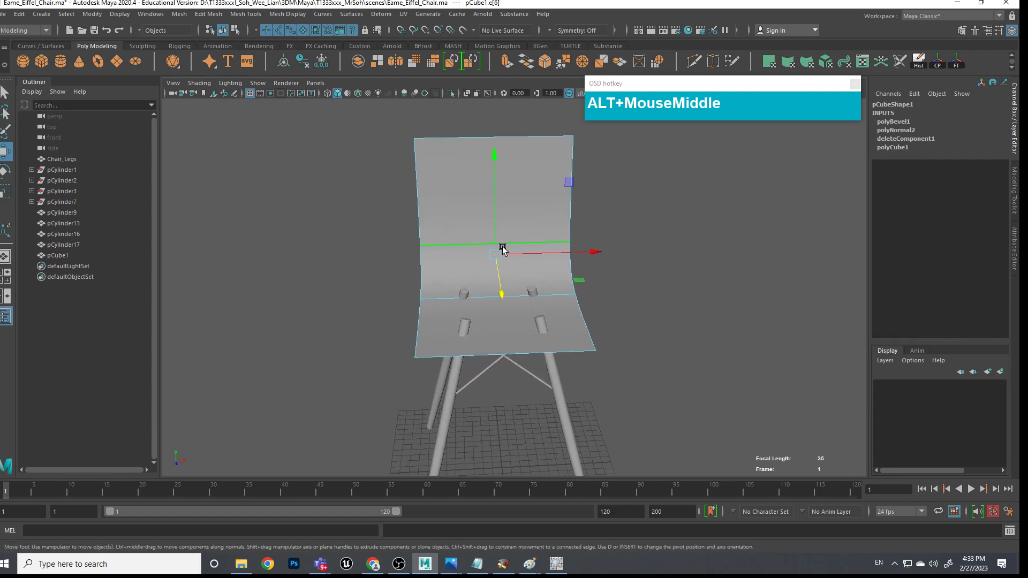
{"action": "right_click_drag", "start_coordinate": [505, 236], "coordinate": [455, 240], "text": "shift"}
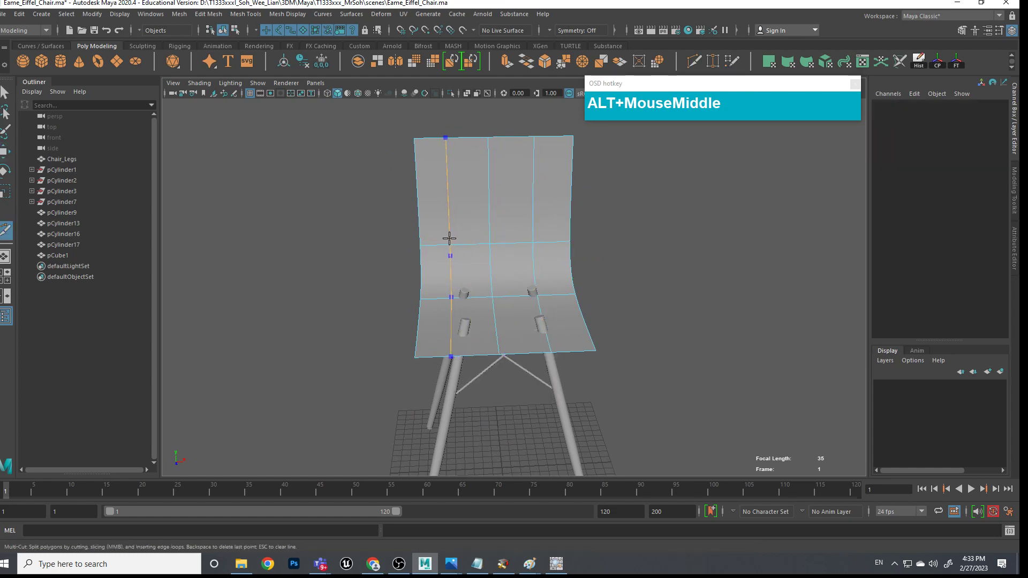
{"action": "middle_click_drag", "start_coordinate": [651, 293], "coordinate": [603, 286], "text": "alt"}
{"action": "key", "text": "q"}
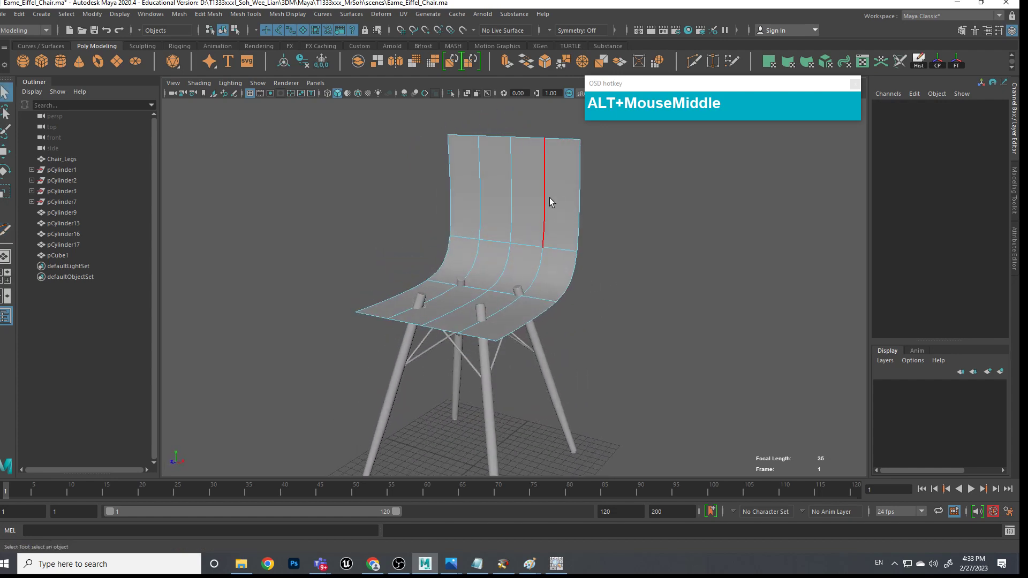
Lower the backrest's two top corner vertices to round its upper edge and scale them slightly inward
{"action": "left_click_drag", "start_coordinate": [549, 198], "coordinate": [567, 184], "text": "alt"}
{"action": "right_click_drag", "start_coordinate": [547, 177], "coordinate": [496, 179]}
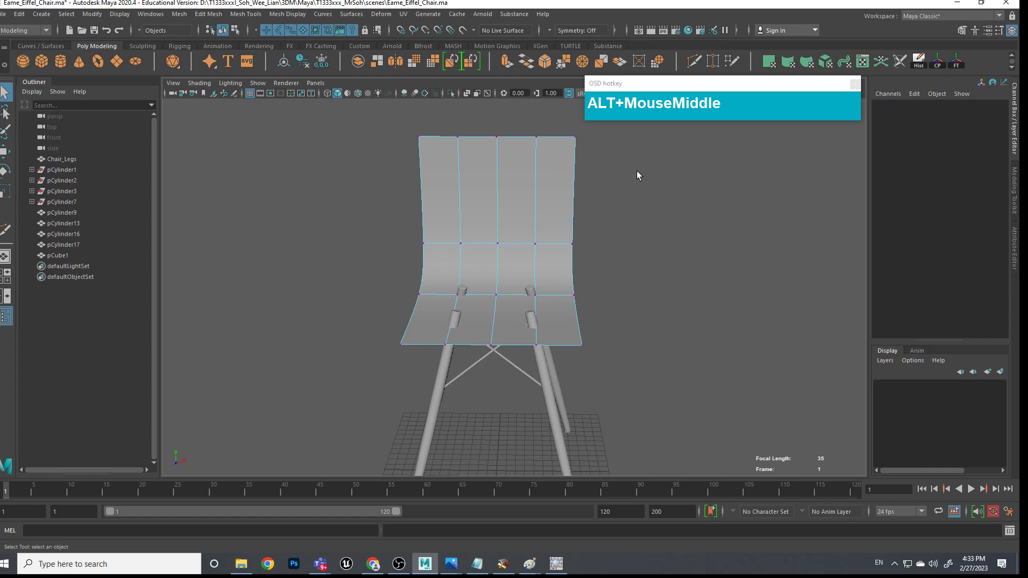
{"action": "left_click", "coordinate": [573, 136]}
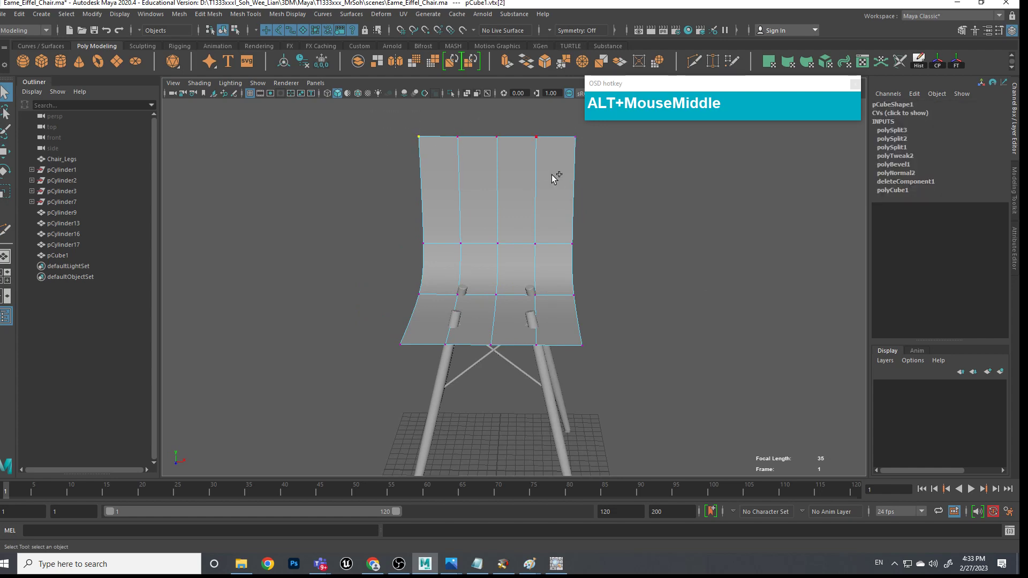
{"action": "key", "text": "w"}
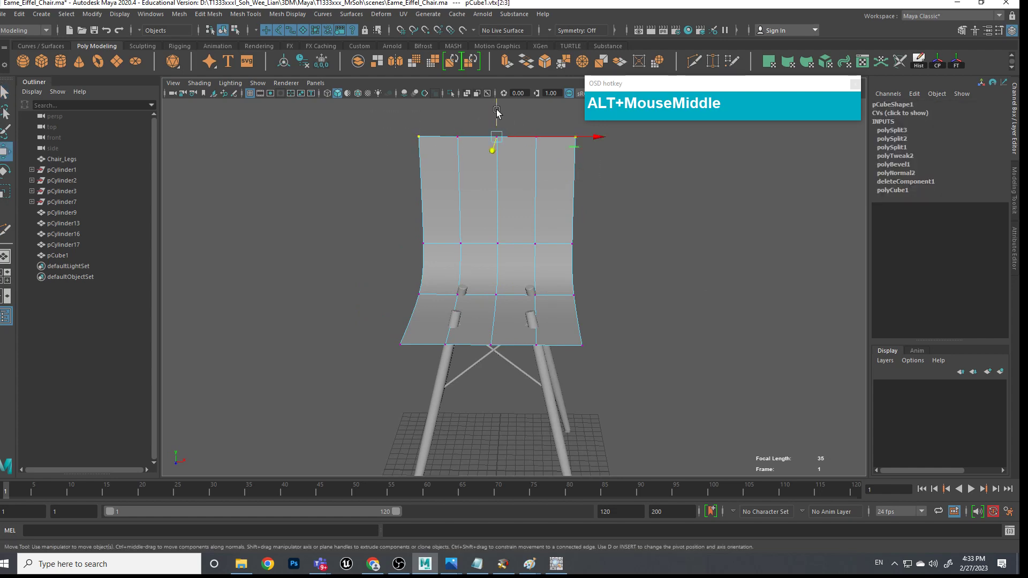
{"action": "left_click_drag", "start_coordinate": [496, 107], "coordinate": [492, 150]}
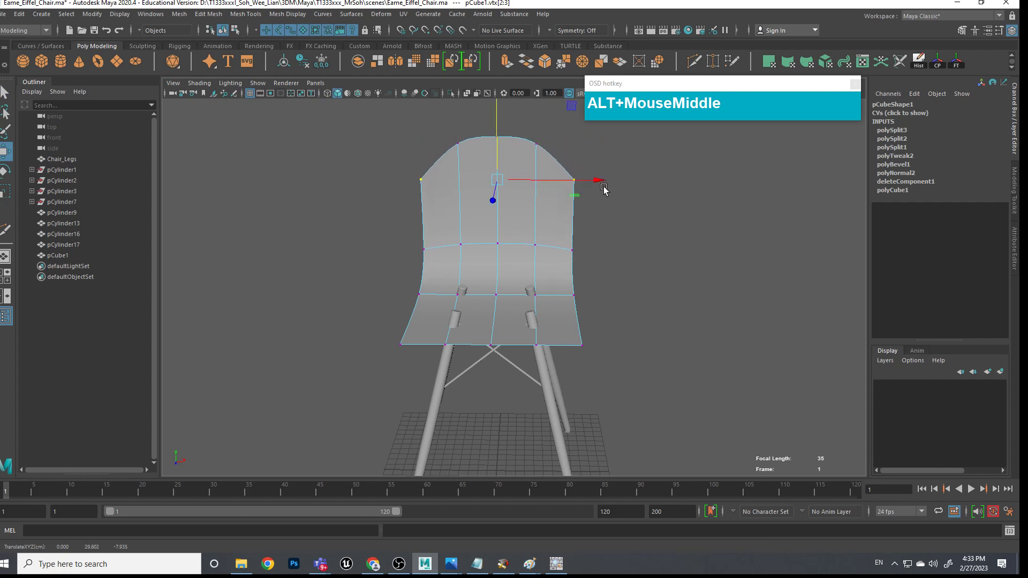
{"action": "key", "text": "r"}
{"action": "left_click_drag", "start_coordinate": [588, 185], "coordinate": [581, 187]}
Pull the seat's two front corner vertices back to round the front edge
{"action": "left_click_drag", "start_coordinate": [589, 271], "coordinate": [599, 317], "text": "alt"}
{"action": "middle_click_drag", "start_coordinate": [600, 333], "coordinate": [592, 282], "text": "alt"}
{"action": "left_click_drag", "start_coordinate": [597, 364], "coordinate": [570, 352]}
{"action": "left_click_drag", "start_coordinate": [413, 381], "coordinate": [414, 382], "text": "shift"}
{"action": "key", "text": "w"}
{"action": "left_click_drag", "start_coordinate": [499, 448], "coordinate": [596, 272]}
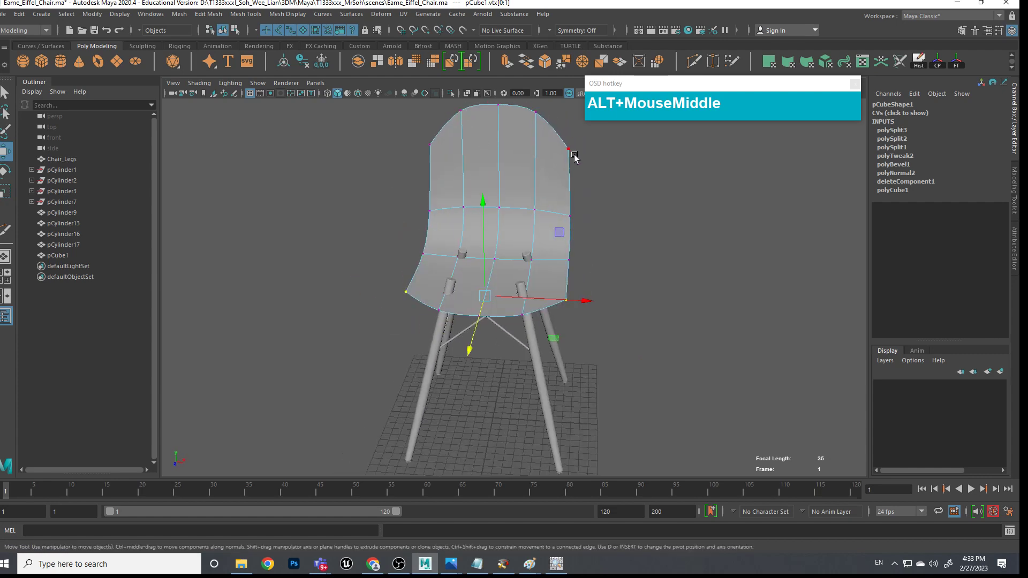
Extrude the shell's entire border edge loop outward by about 1.41 in local Y
{"action": "middle_click_drag", "start_coordinate": [574, 156], "coordinate": [458, 211], "text": "alt"}
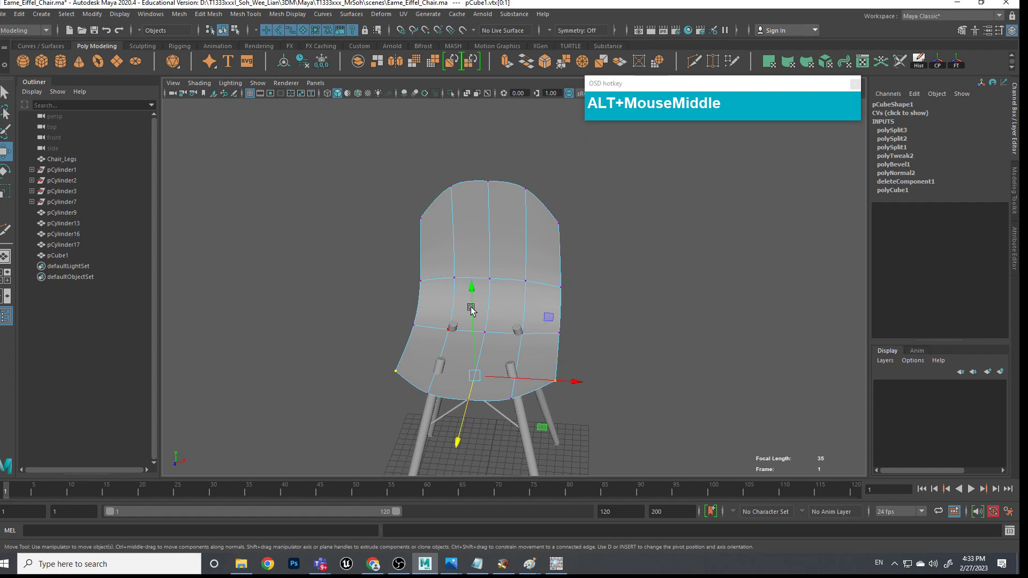
{"action": "right_click_drag", "start_coordinate": [523, 202], "coordinate": [474, 198]}
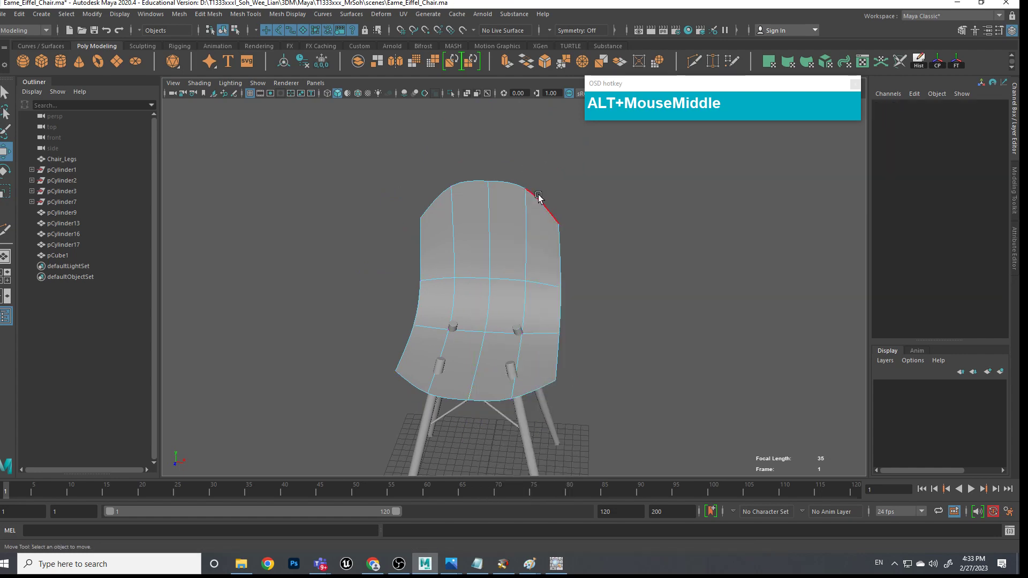
{"action": "double_click", "coordinate": [538, 196]}
{"action": "left_click_drag", "start_coordinate": [665, 337], "coordinate": [602, 310], "text": "alt"}
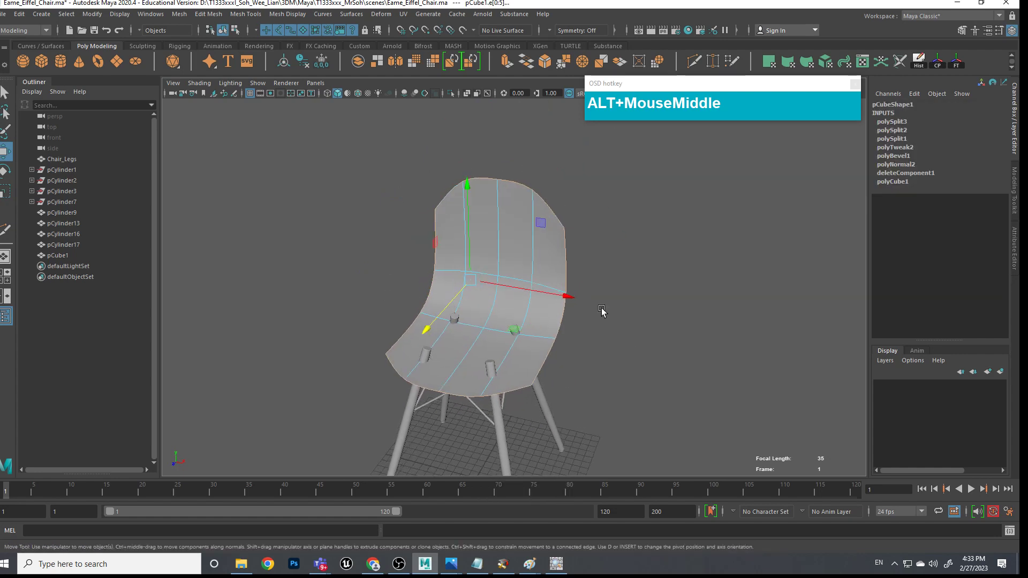
{"action": "right_click", "coordinate": [568, 262], "text": "shift"}
{"action": "right_click_drag", "start_coordinate": [569, 293], "coordinate": [569, 293], "text": "shift"}
{"action": "left_click_drag", "start_coordinate": [639, 333], "coordinate": [585, 327], "text": "alt"}
{"action": "middle_click_drag", "start_coordinate": [586, 327], "coordinate": [693, 290], "text": "alt"}
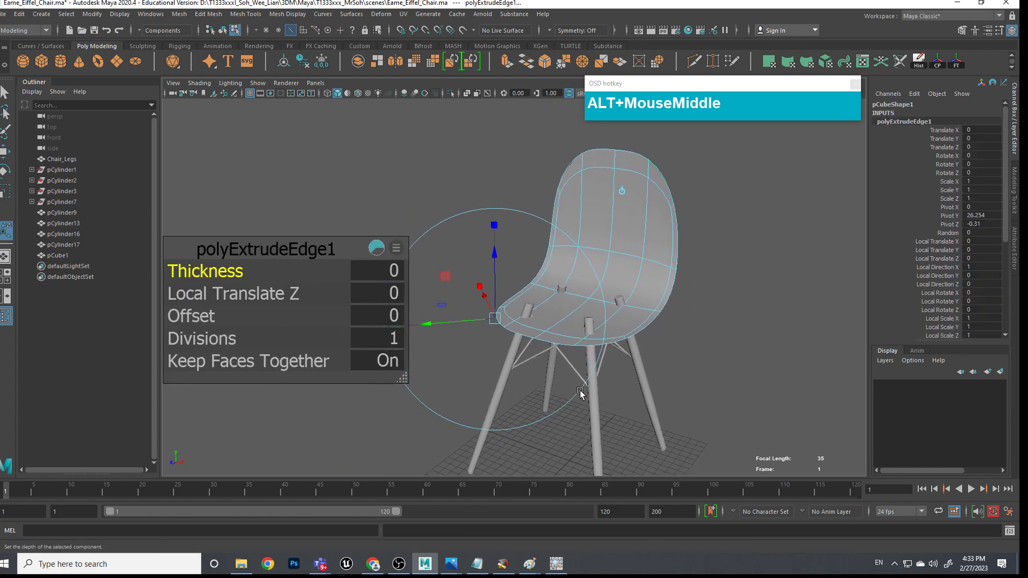
{"action": "left_click_drag", "start_coordinate": [506, 352], "coordinate": [472, 348], "text": "alt"}
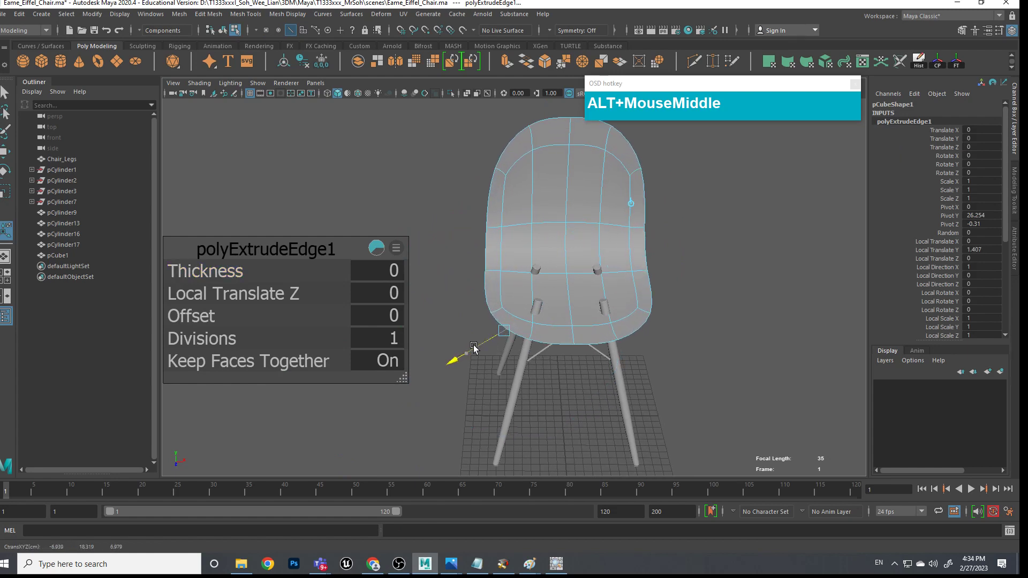
Select the shell's outer border edge loop and move it up and forward in the side view to form a raised rim
{"action": "mouse_move", "coordinate": [700, 353]}
{"action": "left_mouse_down", "text": "alt"}
{"action": "mouse_move", "coordinate": [574, 341]}
{"action": "mouse_move", "coordinate": [606, 336]}
{"action": "mouse_move", "coordinate": [541, 314]}
{"action": "mouse_move", "coordinate": [570, 336]}
{"action": "mouse_move", "coordinate": [582, 370]}
{"action": "mouse_move", "coordinate": [684, 356]}
{"action": "left_mouse_up", "text": "alt"}
{"action": "right_click_drag", "start_coordinate": [674, 269], "coordinate": [680, 245]}
{"action": "double_click", "coordinate": [687, 243]}
{"action": "left_click_drag", "start_coordinate": [824, 354], "coordinate": [759, 340], "text": "alt"}
{"action": "key", "text": "space"}
{"action": "key", "text": "f"}
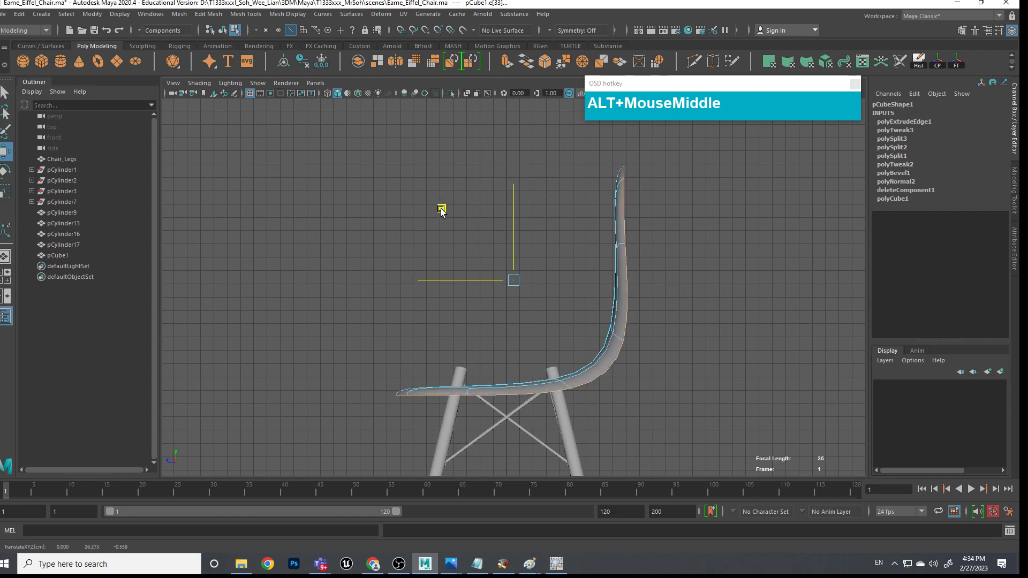
{"action": "key", "text": "space"}
{"action": "left_click_drag", "start_coordinate": [530, 289], "coordinate": [539, 256]}
{"action": "left_click_drag", "start_coordinate": [648, 291], "coordinate": [579, 290], "text": "alt"}
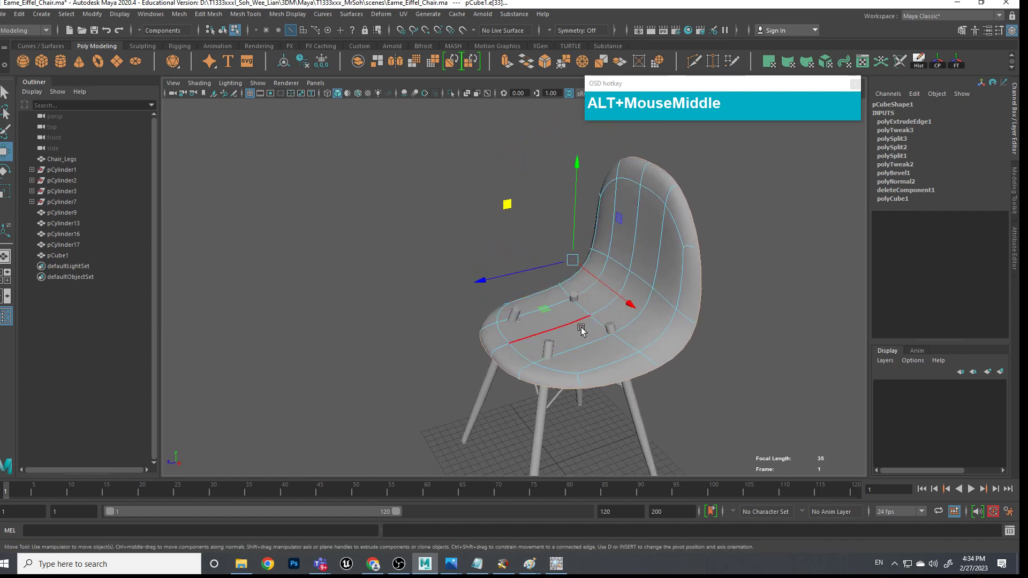
Push the two central faces at the bend between seat and backrest backward and down
{"action": "left_click_drag", "start_coordinate": [658, 345], "coordinate": [519, 278], "text": "alt"}
{"action": "scroll", "coordinate": [666, 311], "scroll_direction": "up", "scroll_amount": 3}
{"action": "right_click", "coordinate": [536, 269]}
{"action": "left_click", "coordinate": [536, 298]}
{"action": "left_click", "coordinate": [529, 275]}
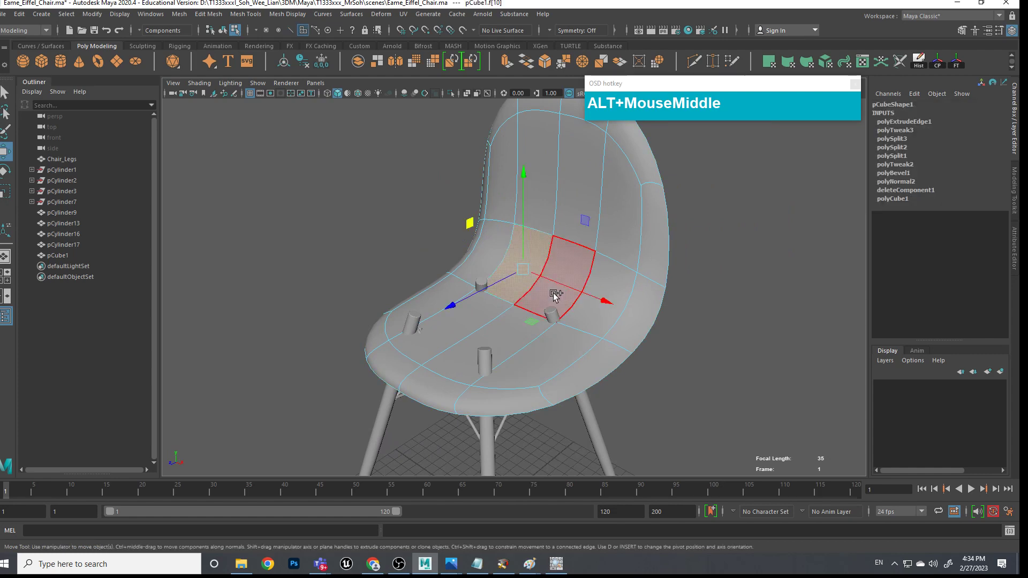
{"action": "left_click_drag", "start_coordinate": [623, 333], "coordinate": [560, 331], "text": "alt"}
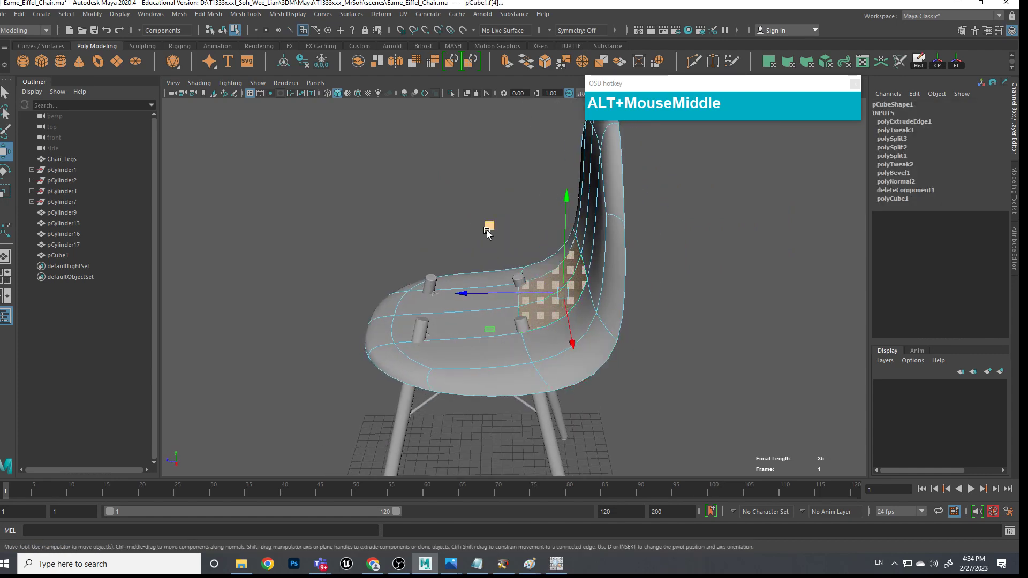
{"action": "middle_click_drag", "start_coordinate": [489, 225], "coordinate": [511, 241]}
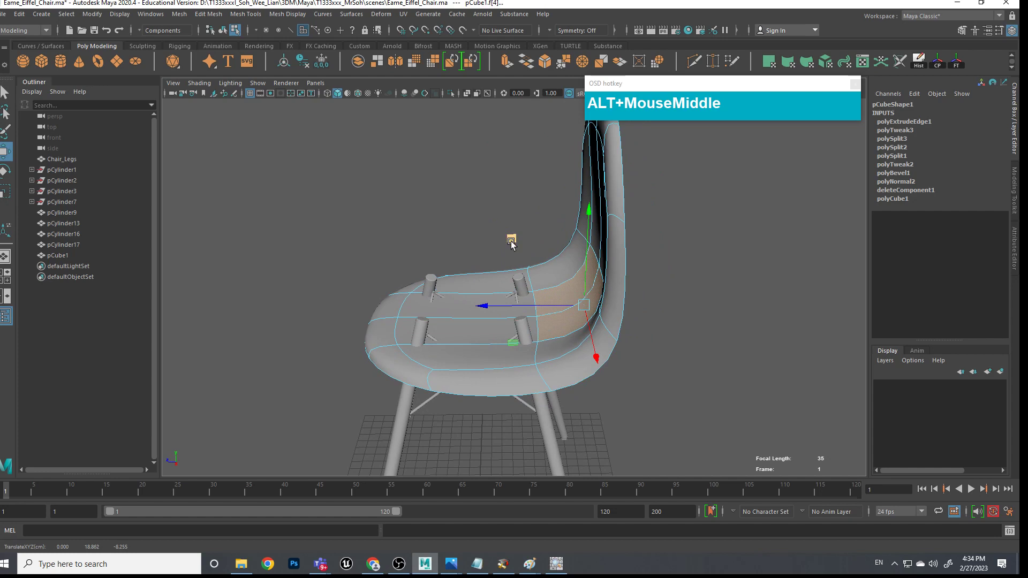
Insert an edge loop across the middle of the seat between the front and rear legs
{"action": "left_click_drag", "start_coordinate": [437, 358], "coordinate": [452, 372], "text": "alt"}
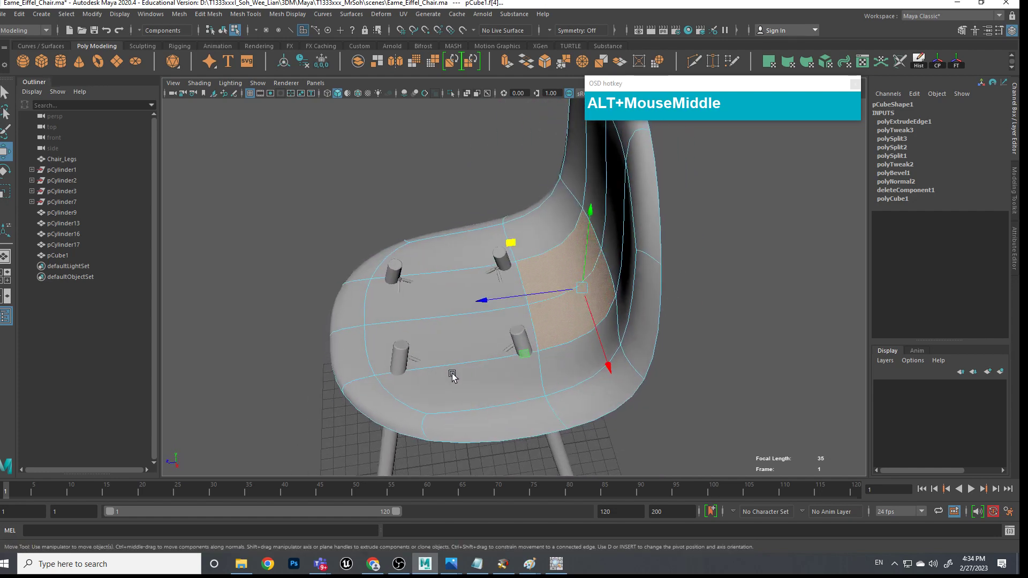
{"action": "left_click", "coordinate": [436, 313]}
{"action": "right_click_drag", "start_coordinate": [436, 313], "coordinate": [437, 312], "text": "shift"}
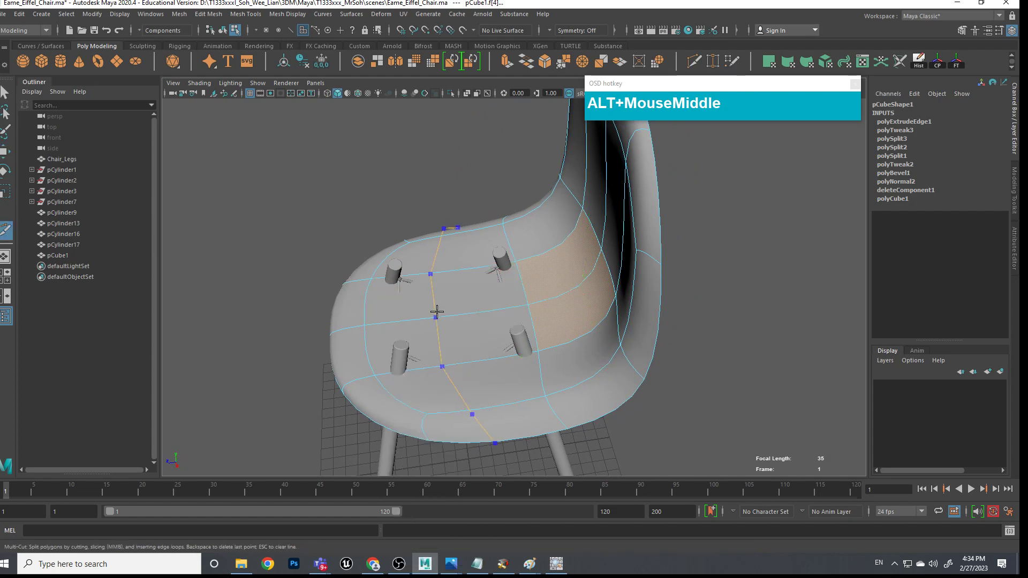
{"action": "left_click", "coordinate": [439, 314], "text": "ctrl"}
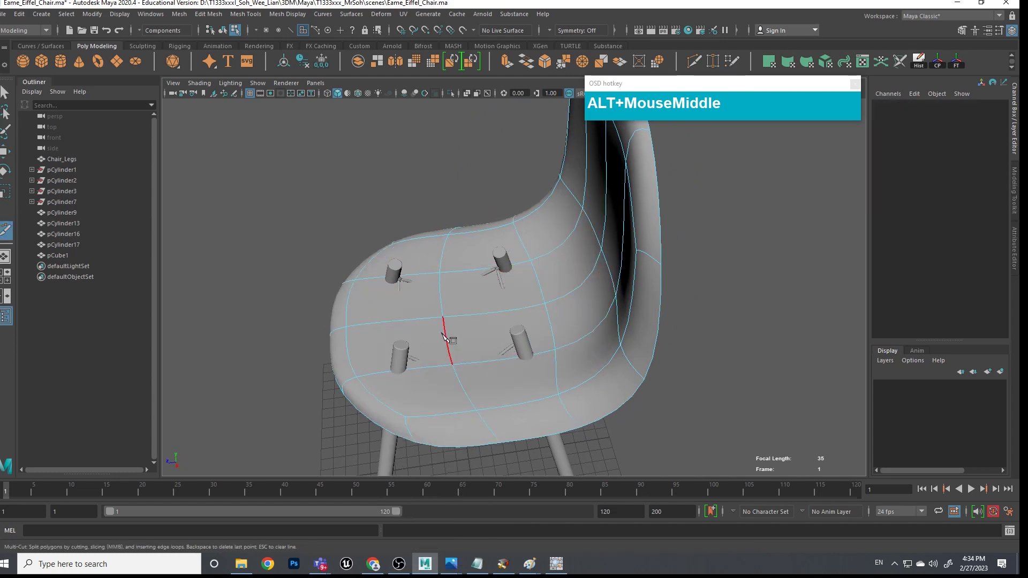
Lower the two central edges of the seat's new cross loop to dish the sitting surface
{"action": "key", "text": "q"}
{"action": "right_click_drag", "start_coordinate": [436, 267], "coordinate": [436, 237]}
{"action": "left_click", "coordinate": [442, 287]}
{"action": "left_click", "coordinate": [444, 332], "text": "shift"}
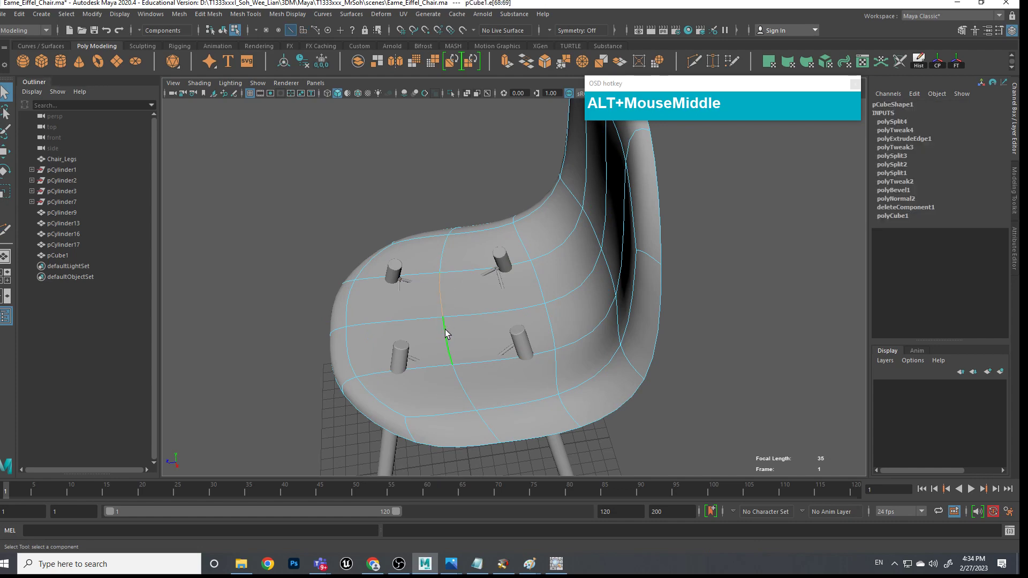
{"action": "key", "text": "w"}
{"action": "left_click_drag", "start_coordinate": [438, 252], "coordinate": [437, 270]}
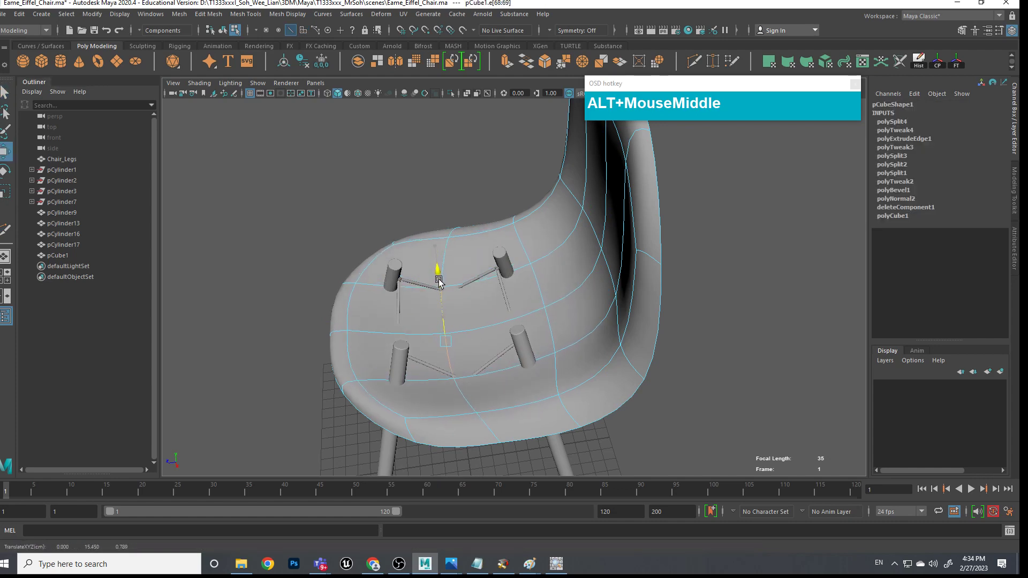
{"action": "left_click", "coordinate": [547, 313]}
{"action": "left_click", "coordinate": [560, 279], "text": "shift"}
Reposition the shell's outer border edge loop relative to the seat and adjust its scale
{"action": "left_click_drag", "start_coordinate": [558, 264], "coordinate": [491, 202], "text": "alt"}
{"action": "scroll", "coordinate": [653, 276], "scroll_direction": "down", "scroll_amount": 5}
{"action": "right_click", "coordinate": [600, 268]}
{"action": "left_click", "coordinate": [602, 266]}
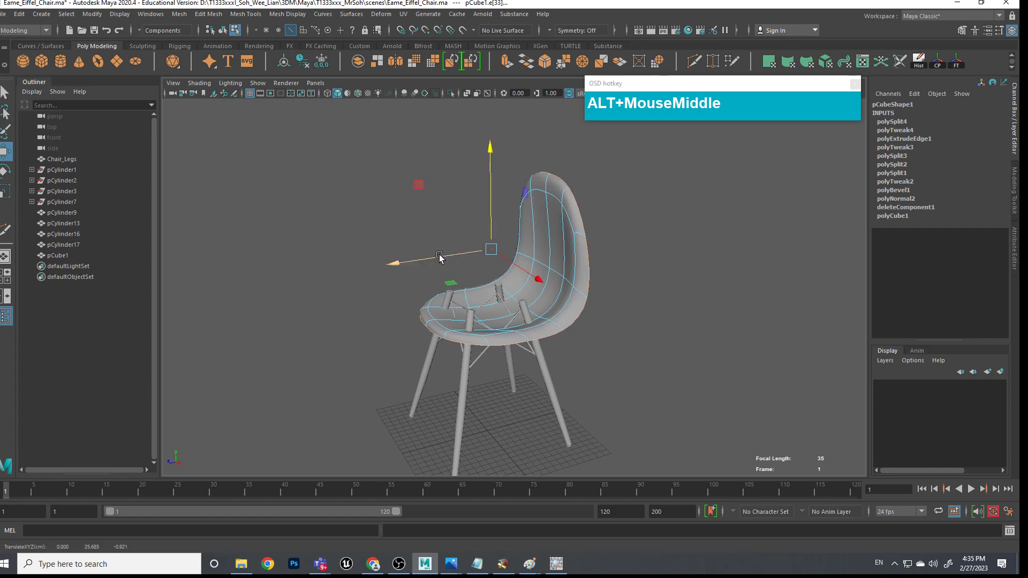
{"action": "left_click_drag", "start_coordinate": [442, 259], "coordinate": [602, 309], "text": "alt"}
{"action": "key", "text": "r"}
{"action": "left_click_drag", "start_coordinate": [602, 266], "coordinate": [578, 232]}
Move the whole seat shell up to about 28.97 on Y and forward to about 1.56 on Z
{"action": "right_click_drag", "start_coordinate": [578, 232], "coordinate": [627, 223]}
{"action": "key", "text": "w"}
{"action": "left_click_drag", "start_coordinate": [487, 244], "coordinate": [477, 194]}
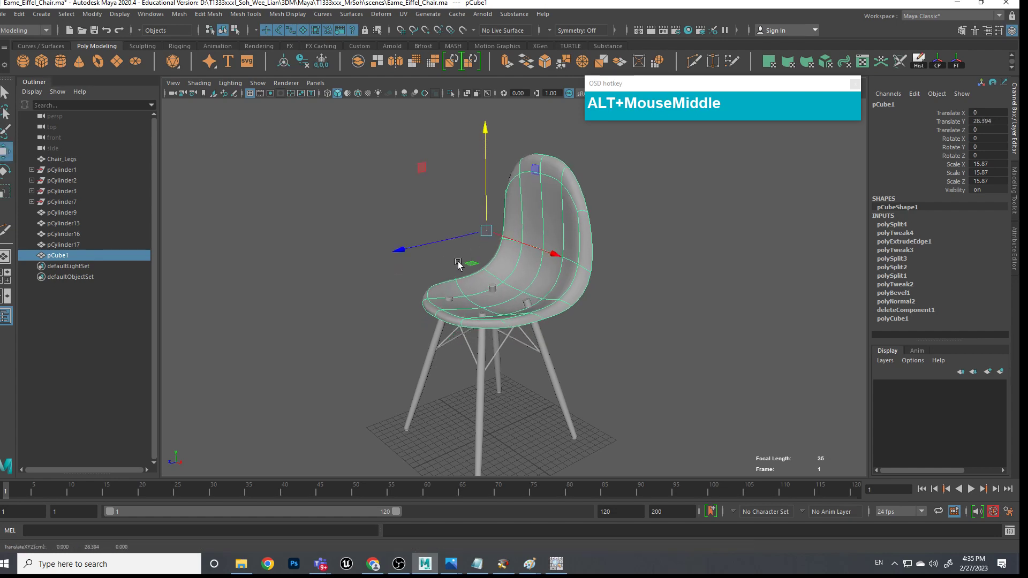
{"action": "left_click_drag", "start_coordinate": [430, 245], "coordinate": [417, 247]}
{"action": "left_click_drag", "start_coordinate": [469, 208], "coordinate": [645, 384]}
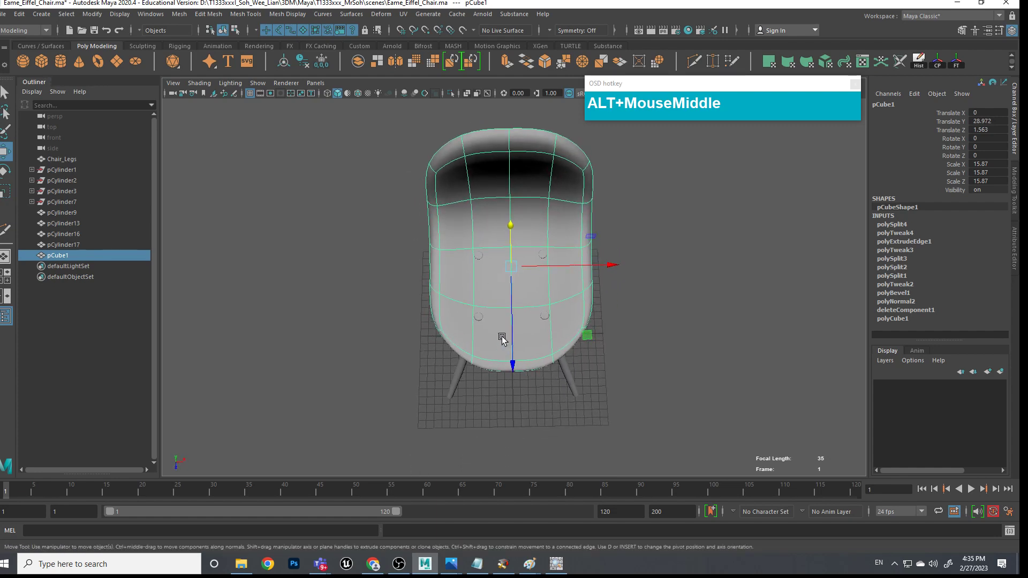
Widen the vertices at both front side corners of the seat to about 1.08 on X
{"action": "right_click_drag", "start_coordinate": [476, 322], "coordinate": [424, 282]}
{"action": "left_click_drag", "start_coordinate": [755, 450], "coordinate": [572, 413]}
{"action": "left_click", "coordinate": [575, 287]}
{"action": "right_click_drag", "start_coordinate": [580, 269], "coordinate": [519, 273]}
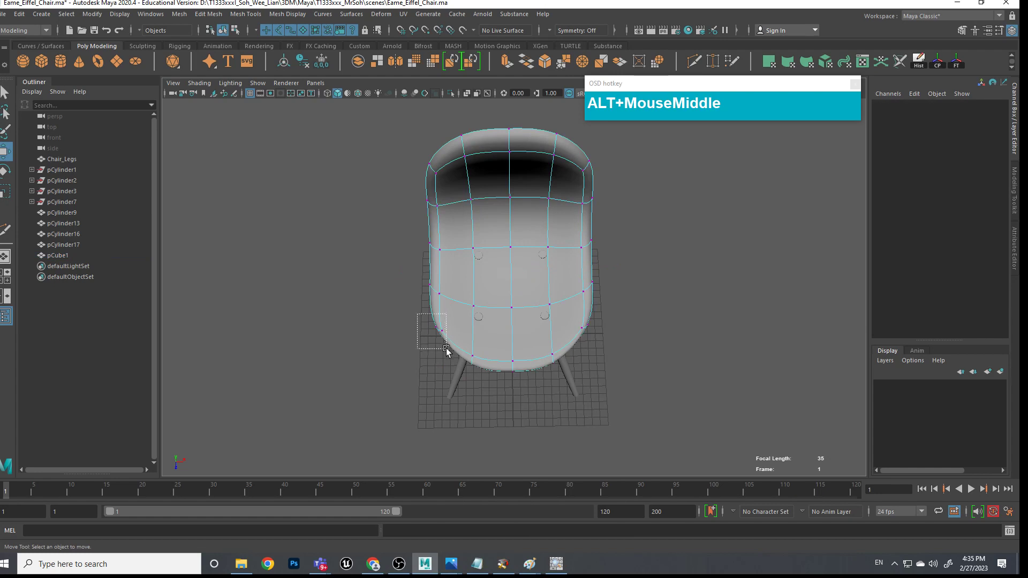
{"action": "left_click_drag", "start_coordinate": [447, 351], "coordinate": [447, 350]}
{"action": "left_click_drag", "start_coordinate": [572, 320], "coordinate": [620, 330], "text": "shift"}
{"action": "key", "text": "r"}
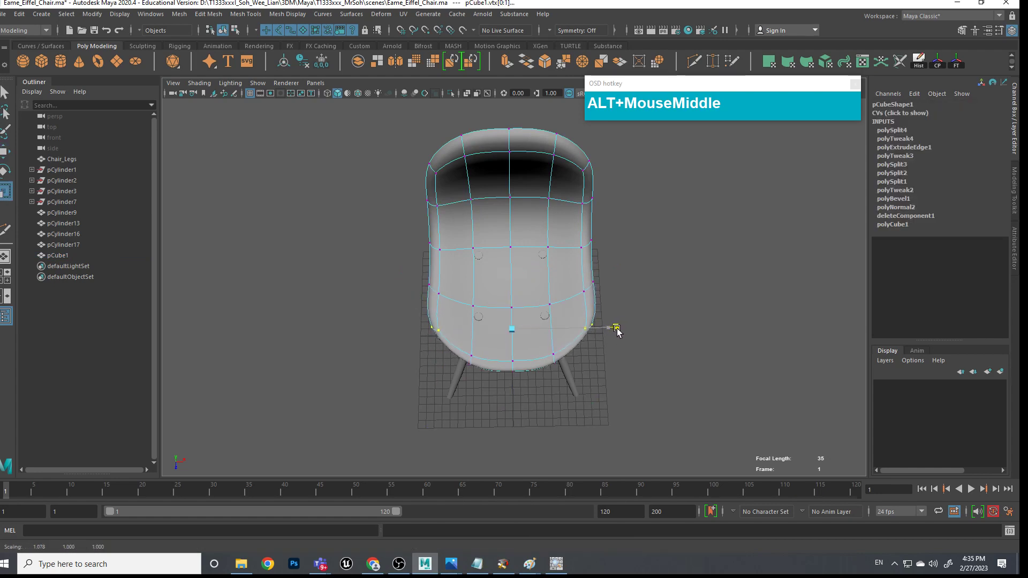
Scale the inner pairs of vertices along the seat's front edge apart to about 1.3 on X
{"action": "left_click_drag", "start_coordinate": [457, 343], "coordinate": [477, 362]}
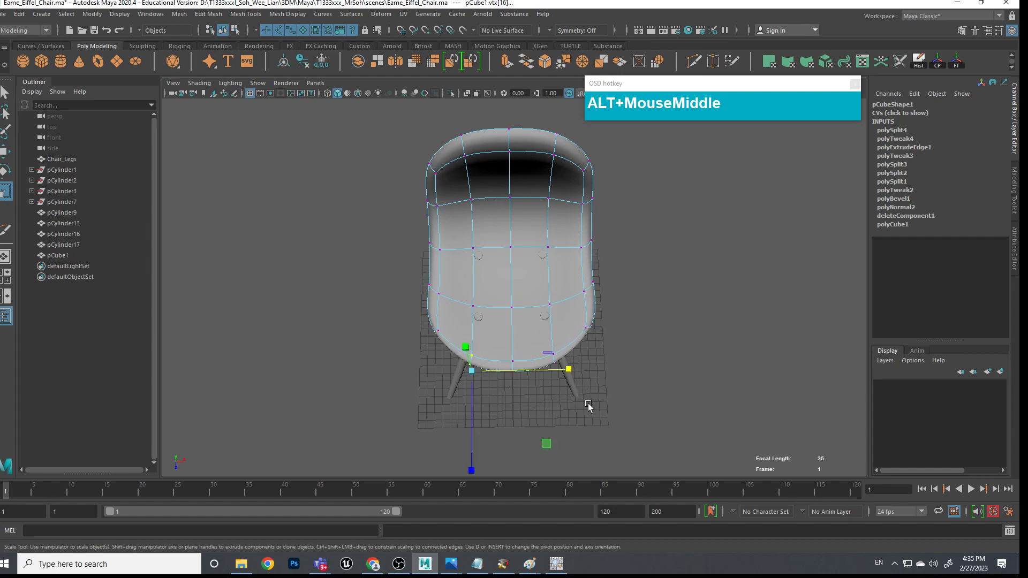
{"action": "left_click_drag", "start_coordinate": [549, 359], "coordinate": [549, 356], "text": "shift"}
{"action": "left_click_drag", "start_coordinate": [610, 369], "coordinate": [614, 374]}
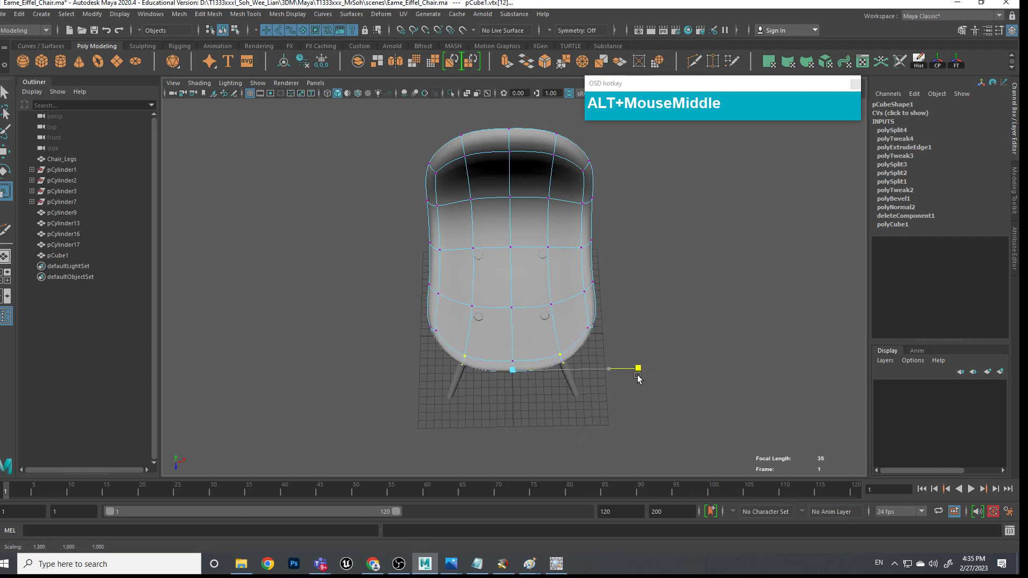
Move the centre vertex where the seat meets the backrest to about -5.74 on Z
{"action": "middle_click_drag", "start_coordinate": [637, 379], "coordinate": [765, 367], "text": "alt"}
{"action": "left_click", "coordinate": [477, 289]}
{"action": "key", "text": "w"}
{"action": "left_click_drag", "start_coordinate": [516, 290], "coordinate": [517, 290]}
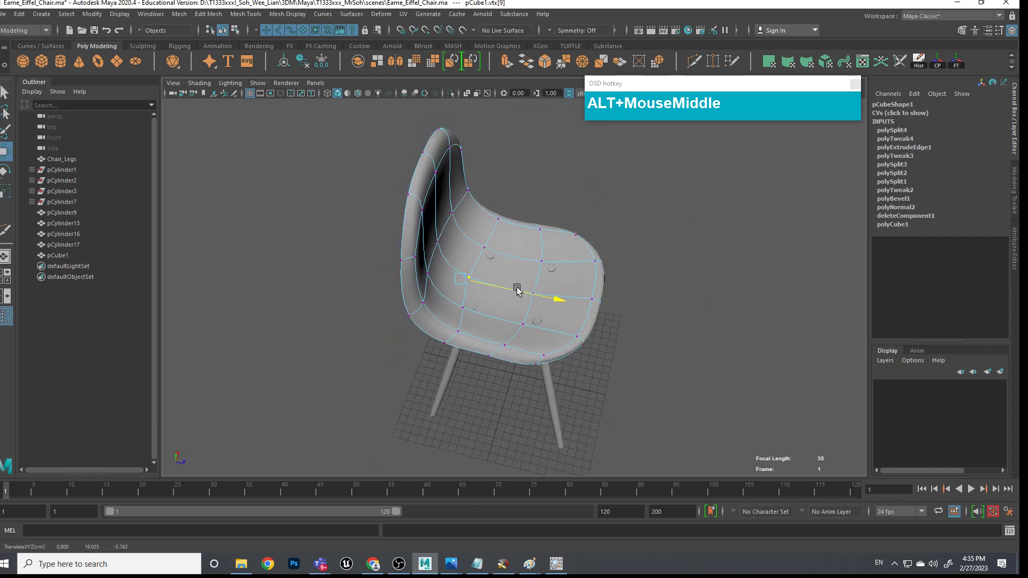
Select vertex vtx[26] on the shell's edge and adjust it slightly with the Scale tool
{"action": "middle_click_drag", "start_coordinate": [519, 289], "coordinate": [605, 368], "text": "alt"}
{"action": "left_click", "coordinate": [446, 400]}
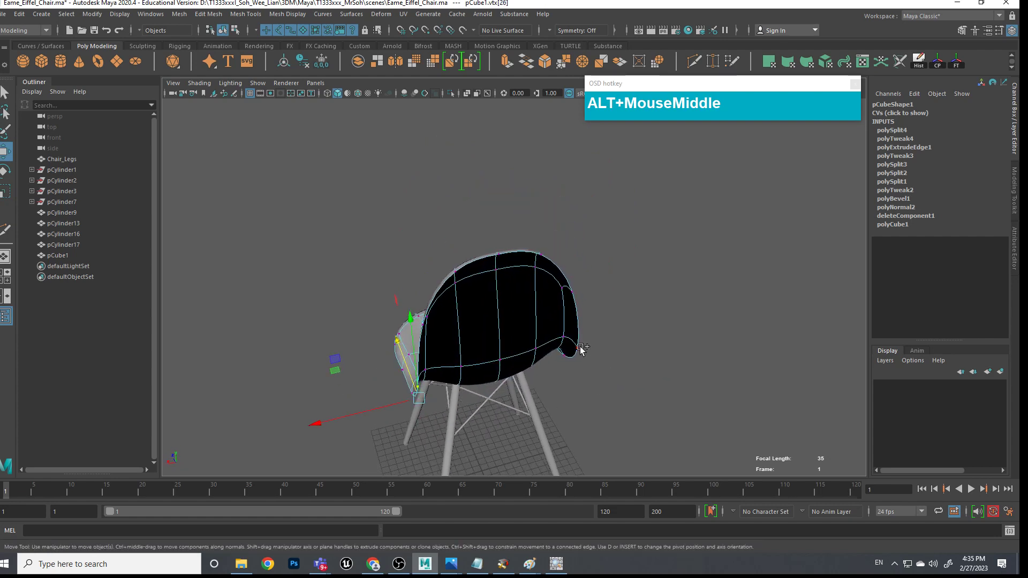
{"action": "key", "text": "r"}
{"action": "left_click_drag", "start_coordinate": [417, 399], "coordinate": [418, 403]}
Raise the top centre vertex of the backrest to about 37.55 on Y
{"action": "middle_click_drag", "start_coordinate": [600, 362], "coordinate": [813, 354], "text": "alt"}
{"action": "scroll", "coordinate": [737, 374], "scroll_direction": "up", "scroll_amount": 5}
{"action": "middle_click_drag", "start_coordinate": [737, 347], "coordinate": [512, 314], "text": "alt"}
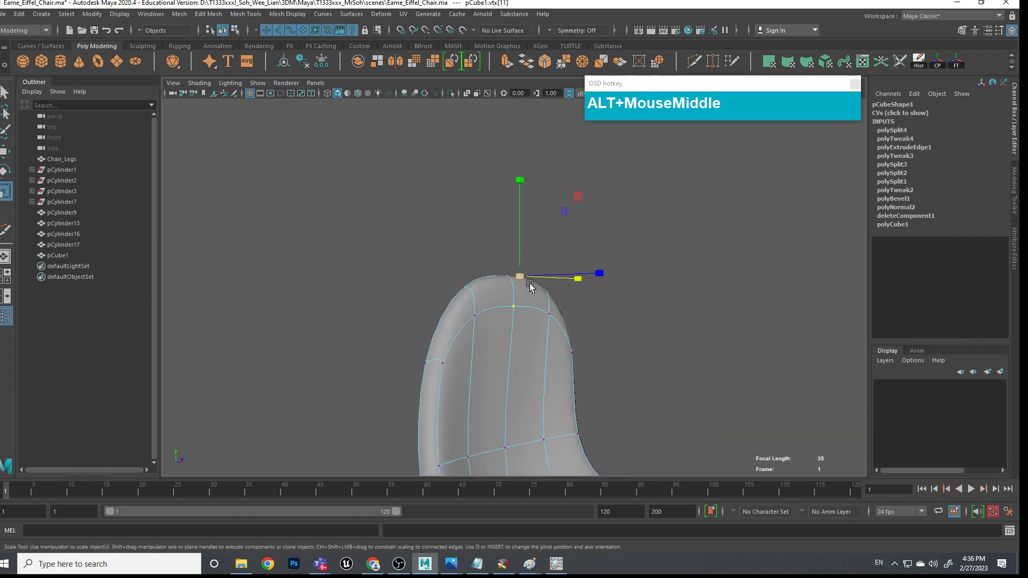
{"action": "key", "text": "w"}
{"action": "left_click_drag", "start_coordinate": [520, 227], "coordinate": [512, 217]}
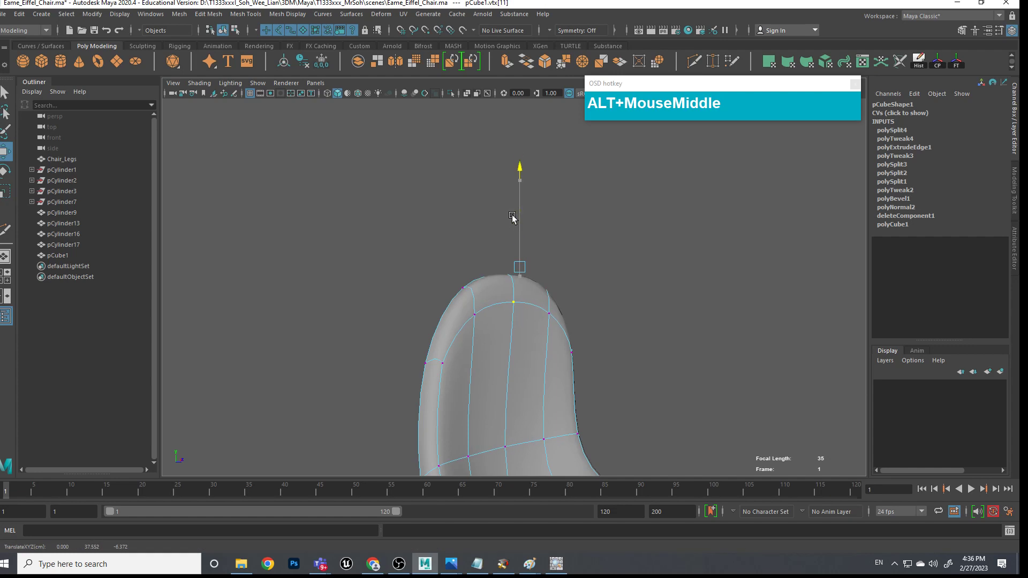
In the side view, shift the upper backrest vertices backward and rotate them so the backrest leans back
{"action": "middle_click_drag", "start_coordinate": [510, 219], "coordinate": [534, 391], "text": "alt"}
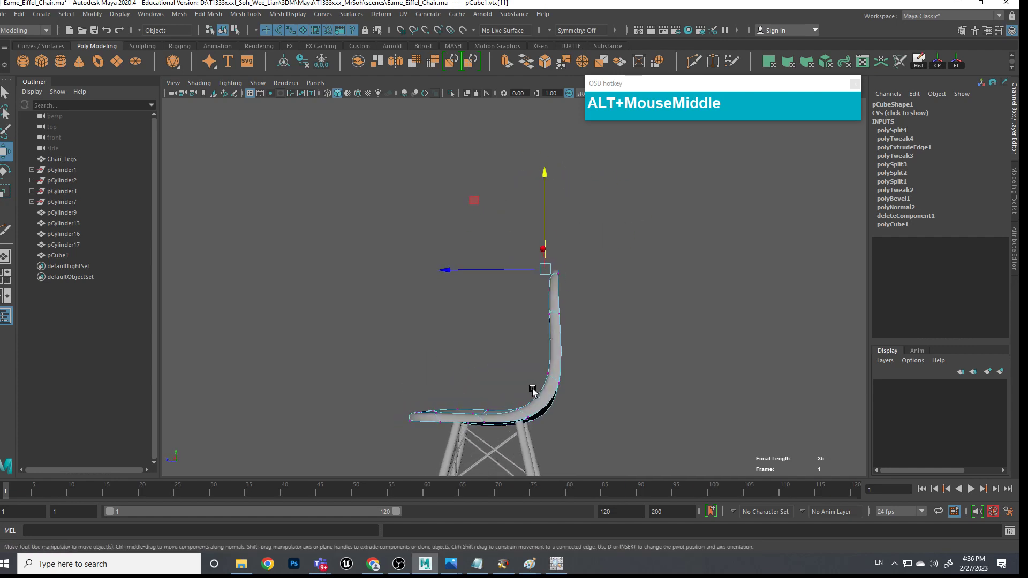
{"action": "key", "text": "space"}
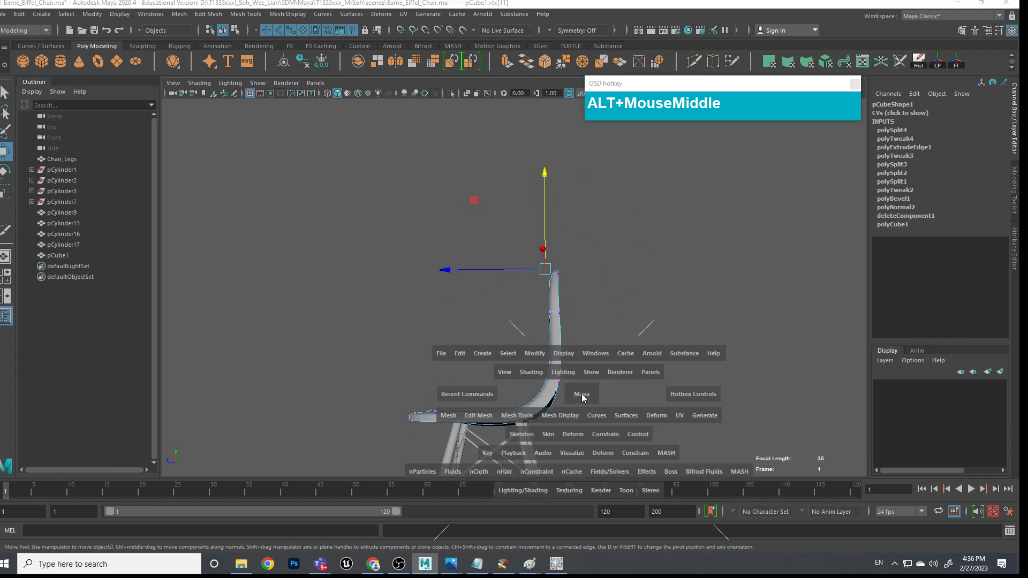
{"action": "left_click_drag", "start_coordinate": [582, 397], "coordinate": [623, 398]}
{"action": "scroll", "coordinate": [611, 407], "scroll_direction": "up", "scroll_amount": 5}
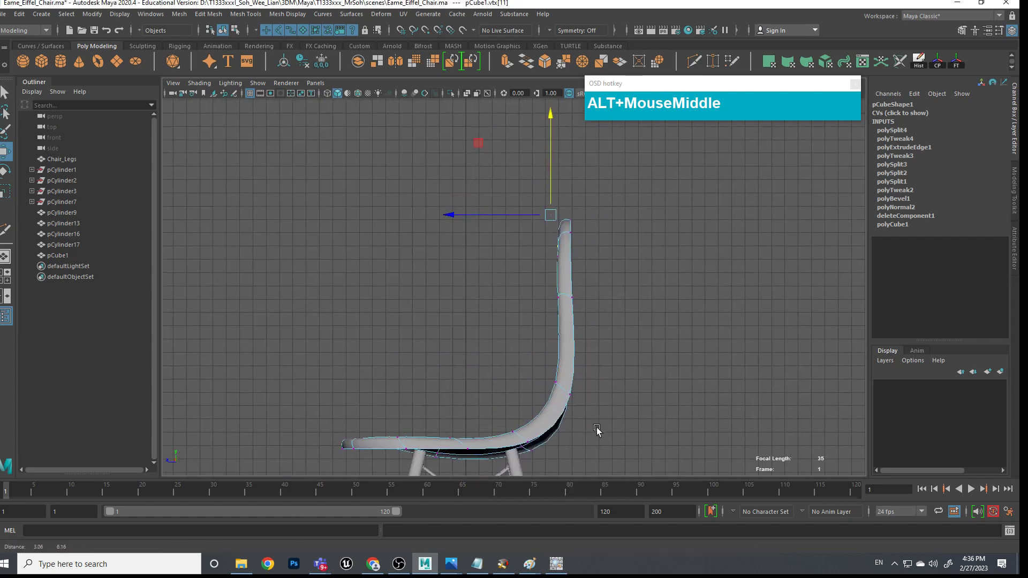
{"action": "left_click_drag", "start_coordinate": [389, 208], "coordinate": [593, 293]}
{"action": "mouse_move", "coordinate": [524, 259]}
{"action": "left_mouse_down"}
{"action": "mouse_move", "coordinate": [554, 258]}
{"action": "mouse_move", "coordinate": [536, 261]}
{"action": "left_mouse_up"}
{"action": "key", "text": "e"}
{"action": "left_click_drag", "start_coordinate": [651, 205], "coordinate": [657, 227]}
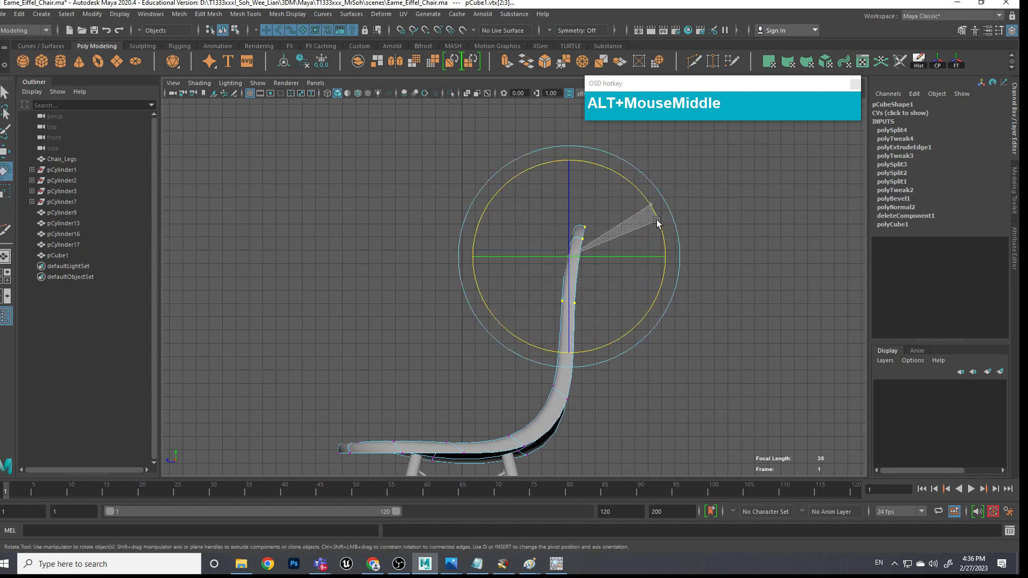
Raise the seat's front-edge vertices in the side view and rotate them so the front lip tilts upward
{"action": "left_click_drag", "start_coordinate": [561, 382], "coordinate": [555, 406]}
{"action": "key", "text": "w"}
{"action": "middle_click_drag", "start_coordinate": [442, 446], "coordinate": [528, 382], "text": "alt"}
{"action": "left_click_drag", "start_coordinate": [444, 413], "coordinate": [425, 385]}
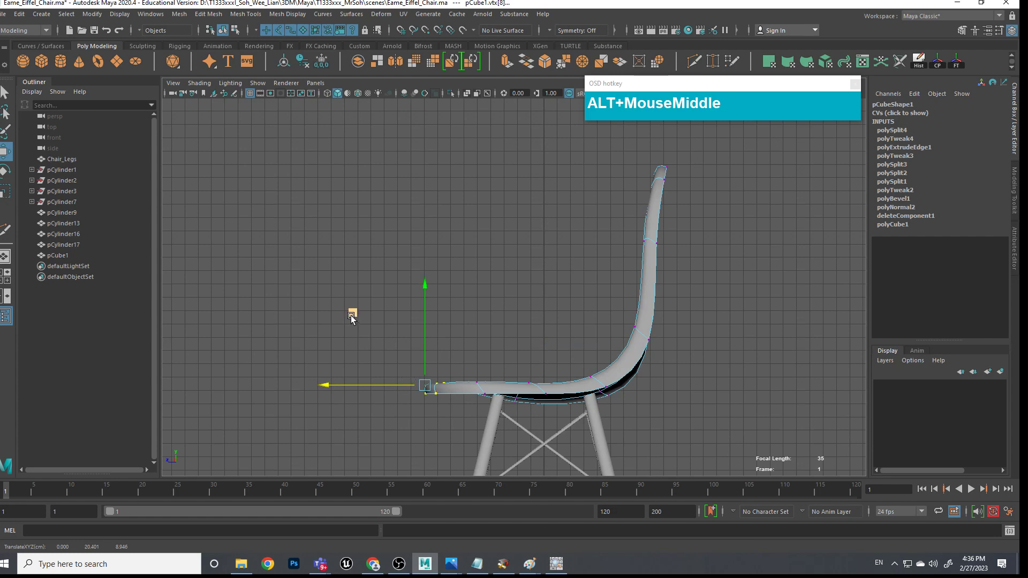
{"action": "middle_click_drag", "start_coordinate": [351, 316], "coordinate": [356, 301]}
{"action": "key", "text": "e"}
{"action": "left_click_drag", "start_coordinate": [496, 306], "coordinate": [520, 348]}
{"action": "left_click", "coordinate": [759, 338]}
{"action": "middle_click_drag", "start_coordinate": [758, 337], "coordinate": [699, 381], "text": "alt"}
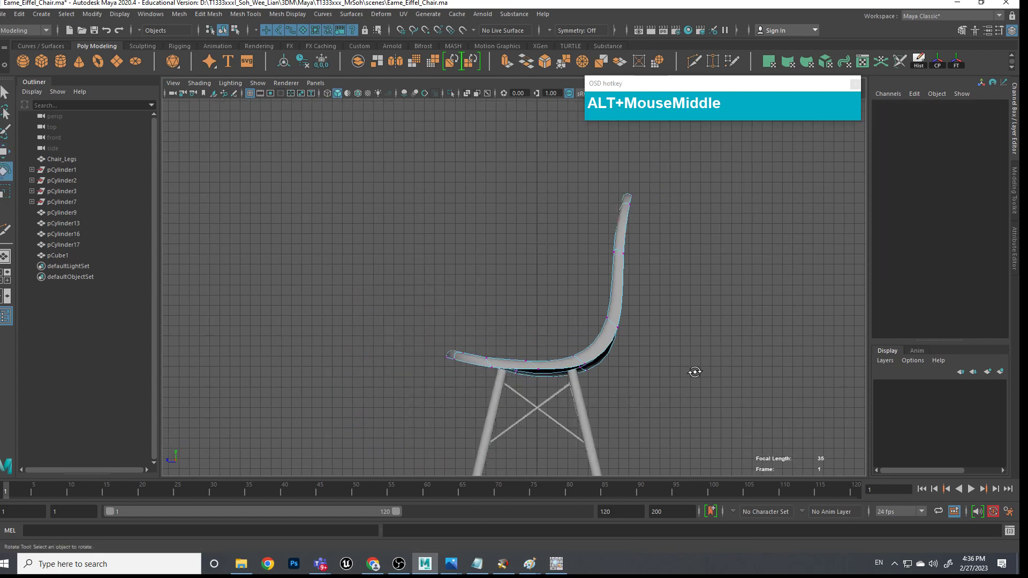
Back in the perspective view, lower the matching vertices on both sides of the shell and scale the pair slightly
{"action": "key", "text": "space"}
{"action": "left_click_drag", "start_coordinate": [699, 381], "coordinate": [722, 428], "text": "alt"}
{"action": "left_click_drag", "start_coordinate": [711, 326], "coordinate": [698, 381], "text": "alt"}
{"action": "scroll", "coordinate": [698, 380], "scroll_direction": "up", "scroll_amount": 3}
{"action": "left_click", "coordinate": [643, 294]}
{"action": "left_click", "coordinate": [430, 297], "text": "shift"}
{"action": "key", "text": "w"}
{"action": "left_click_drag", "start_coordinate": [537, 230], "coordinate": [537, 240]}
{"action": "key", "text": "r"}
{"action": "left_click_drag", "start_coordinate": [631, 300], "coordinate": [629, 296]}
Return the shell to component editing and nudge the selected components slightly upward
{"action": "left_click", "coordinate": [435, 251]}
{"action": "left_click_drag", "start_coordinate": [631, 236], "coordinate": [652, 320], "text": "shift"}
{"action": "scroll", "coordinate": [652, 320], "scroll_direction": "down", "scroll_amount": 2}
{"action": "scroll", "coordinate": [642, 304], "scroll_direction": "up", "scroll_amount": 4}
{"action": "right_click_drag", "start_coordinate": [628, 234], "coordinate": [664, 222]}
{"action": "left_click_drag", "start_coordinate": [741, 291], "coordinate": [526, 339], "text": "alt"}
{"action": "right_click", "coordinate": [473, 318]}
{"action": "right_click_drag", "start_coordinate": [473, 318], "coordinate": [471, 268]}
{"action": "left_click_drag", "start_coordinate": [551, 322], "coordinate": [600, 315], "text": "alt"}
{"action": "key", "text": "w"}
{"action": "left_click_drag", "start_coordinate": [529, 280], "coordinate": [529, 277]}
Adjust the lower backrest's centre vertex and move the seat's front-edge centre vertices forward to about 8.21 on Z
{"action": "left_click_drag", "start_coordinate": [752, 324], "coordinate": [652, 405], "text": "alt"}
{"action": "left_click", "coordinate": [591, 357]}
{"action": "left_click_drag", "start_coordinate": [614, 365], "coordinate": [635, 485]}
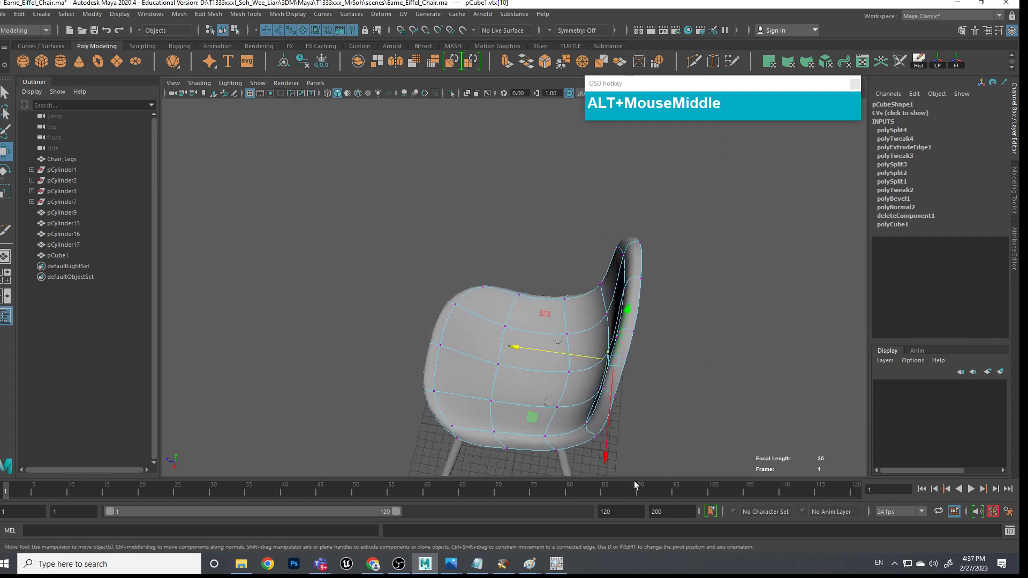
{"action": "left_click_drag", "start_coordinate": [398, 328], "coordinate": [453, 371]}
{"action": "left_click_drag", "start_coordinate": [367, 336], "coordinate": [363, 335]}
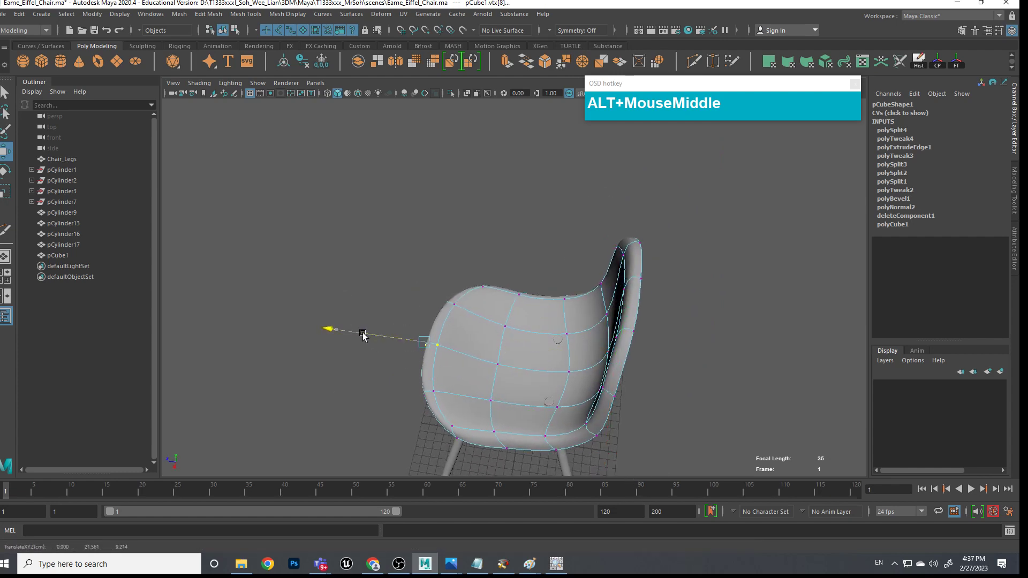
Extrude all faces of the seat shell with a thickness of 0.2
{"action": "left_click_drag", "start_coordinate": [471, 361], "coordinate": [558, 326], "text": "alt"}
{"action": "right_click_drag", "start_coordinate": [570, 273], "coordinate": [585, 320]}
{"action": "left_click_drag", "start_coordinate": [669, 351], "coordinate": [640, 351], "text": "alt"}
{"action": "left_click_drag", "start_coordinate": [203, 274], "coordinate": [203, 278]}
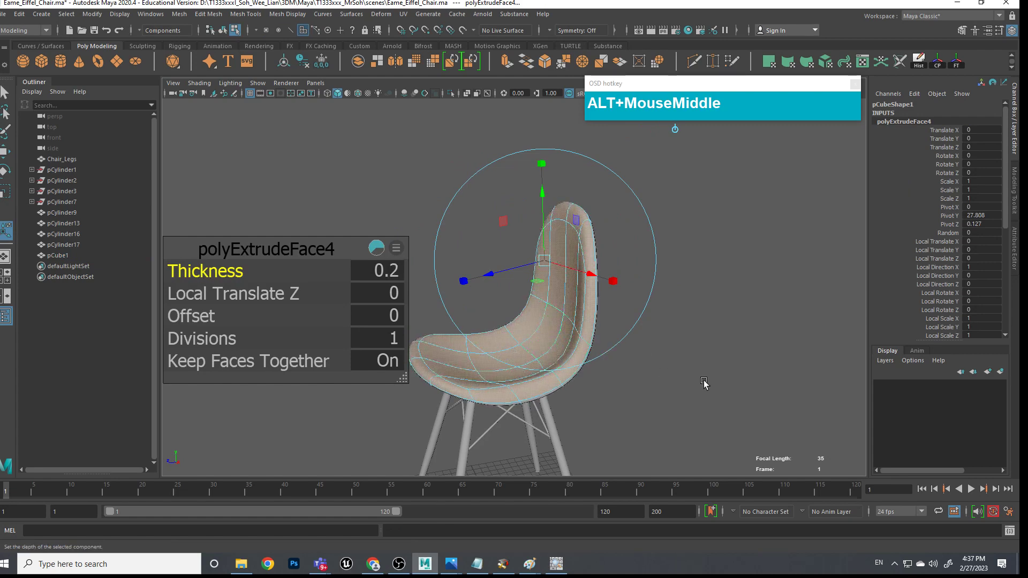
{"action": "left_click", "coordinate": [705, 383]}
Scale the whole seat shell uniformly to about 18.55 and raise it to about 31.14 on Y
{"action": "left_click_drag", "start_coordinate": [739, 381], "coordinate": [756, 344], "text": "alt"}
{"action": "scroll", "coordinate": [756, 343], "scroll_direction": "down", "scroll_amount": 2}
{"action": "middle_click_drag", "start_coordinate": [628, 394], "coordinate": [614, 279], "text": "alt"}
{"action": "scroll", "coordinate": [580, 319], "scroll_direction": "down", "scroll_amount": 4}
{"action": "left_click_drag", "start_coordinate": [581, 319], "coordinate": [548, 259], "text": "alt"}
{"action": "mouse_move", "coordinate": [538, 236]}
{"action": "right_mouse_down"}
{"action": "mouse_move", "coordinate": [568, 236]}
{"action": "mouse_move", "coordinate": [548, 236]}
{"action": "right_mouse_up"}
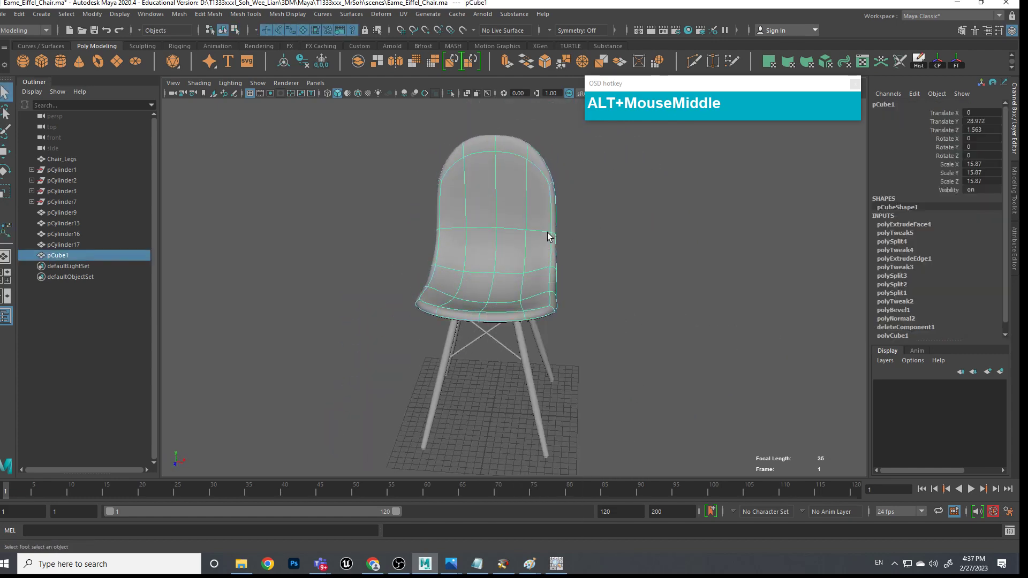
{"action": "key", "text": "r"}
{"action": "left_click_drag", "start_coordinate": [482, 233], "coordinate": [560, 247]}
{"action": "key", "text": "w"}
{"action": "left_click", "coordinate": [635, 287]}
{"action": "scroll", "coordinate": [637, 290], "scroll_direction": "down", "scroll_amount": 4}
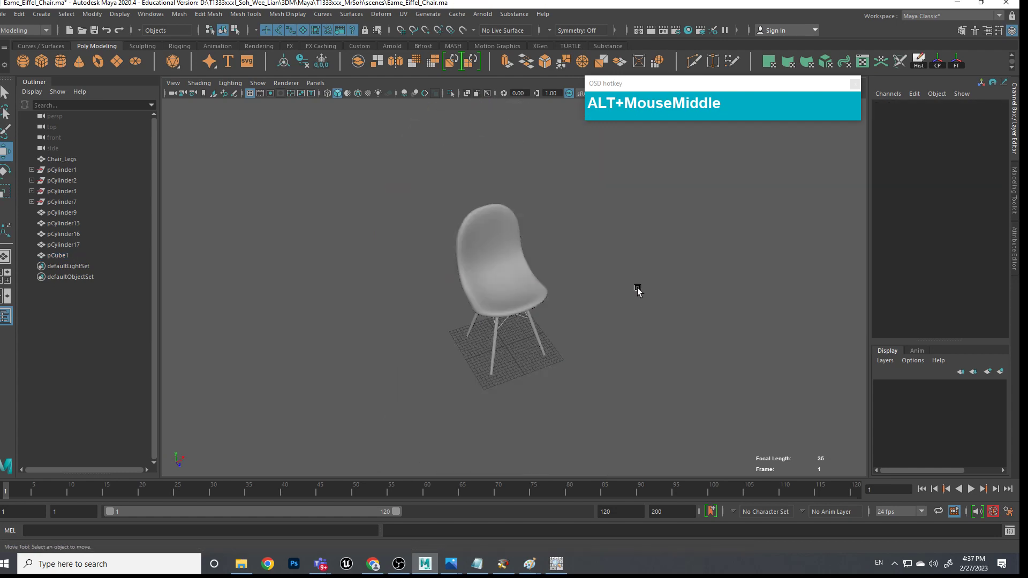
Examine from several angles how the seat shell sits on the chair legs and cross braces
{"action": "left_click_drag", "start_coordinate": [637, 289], "coordinate": [617, 312], "text": "alt"}
{"action": "left_click_drag", "start_coordinate": [486, 265], "coordinate": [633, 441]}
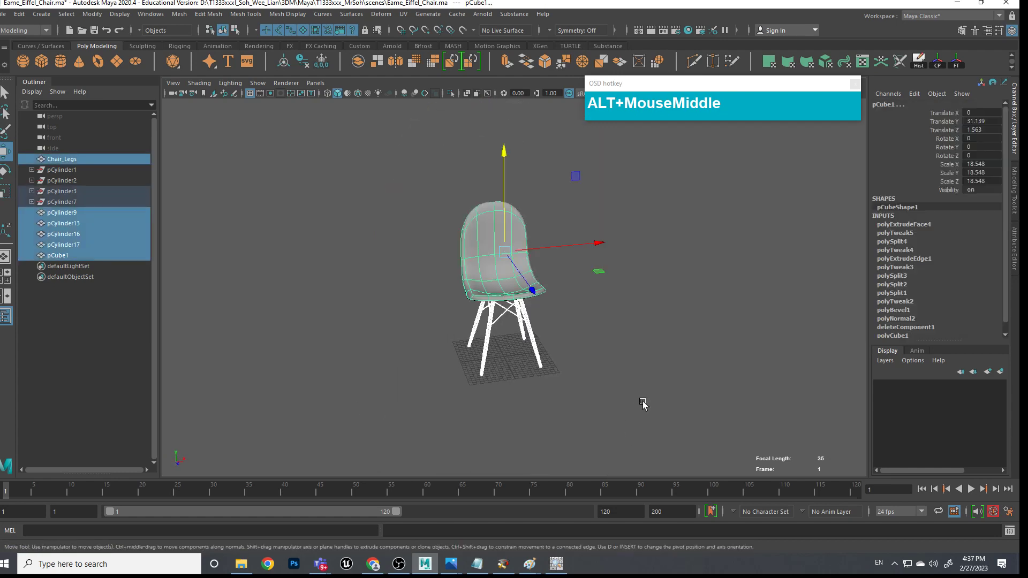
{"action": "left_click_drag", "start_coordinate": [268, 325], "coordinate": [545, 321], "text": "alt"}
{"action": "scroll", "coordinate": [573, 329], "scroll_direction": "up", "scroll_amount": 3}
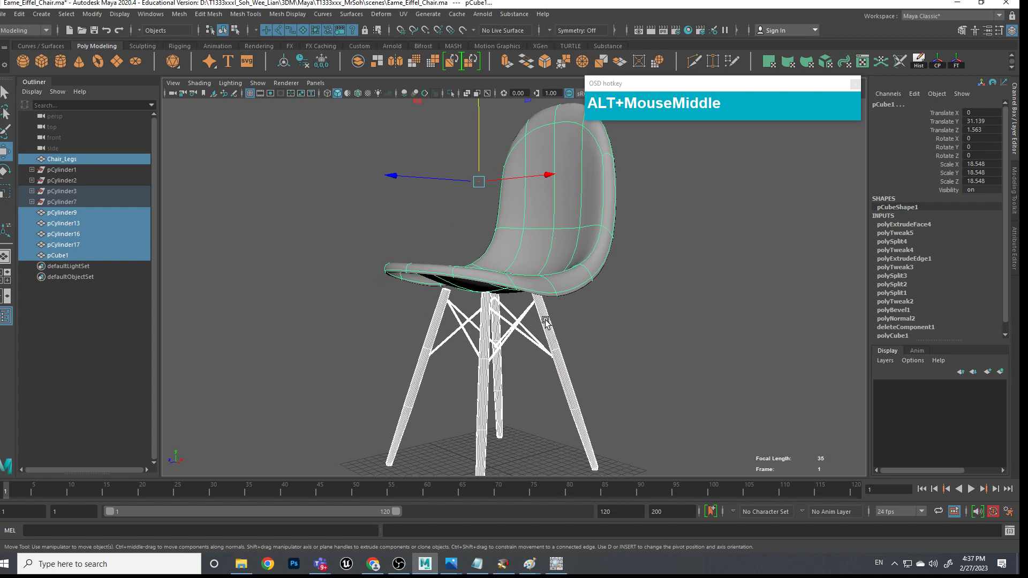
{"action": "left_click", "coordinate": [604, 325]}
{"action": "left_click", "coordinate": [529, 362]}
{"action": "left_click_drag", "start_coordinate": [629, 374], "coordinate": [655, 379], "text": "alt"}
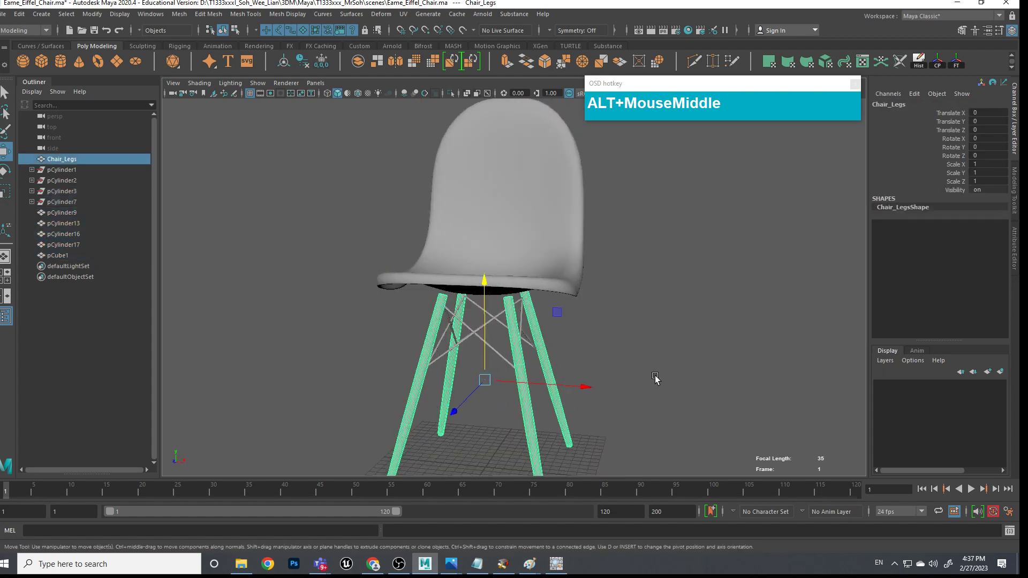
{"action": "left_click", "coordinate": [636, 362]}
Lower the seat shell onto the legs to about 30.56 on Y
{"action": "left_click", "coordinate": [517, 272]}
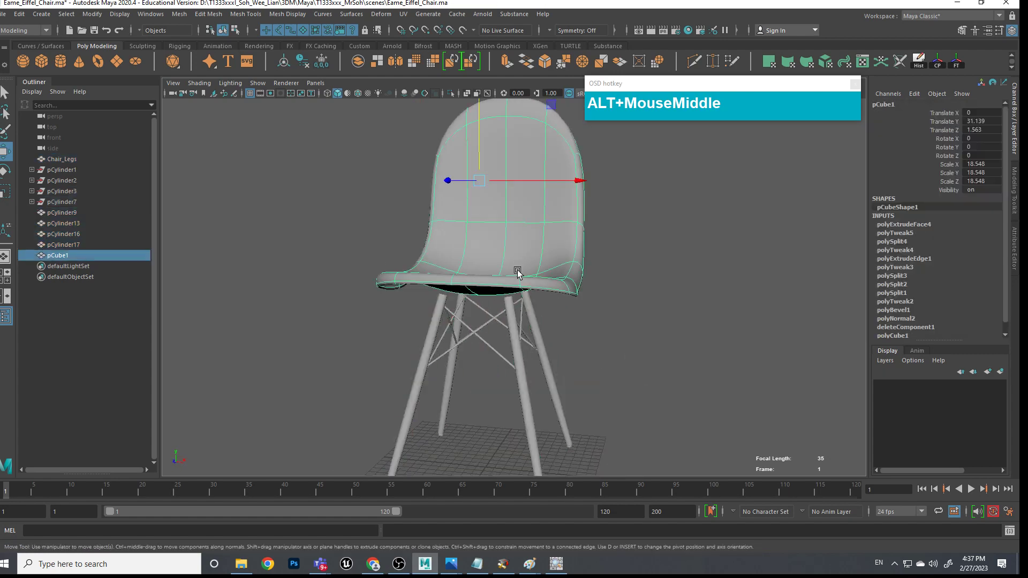
{"action": "left_click_drag", "start_coordinate": [478, 151], "coordinate": [478, 159]}
{"action": "left_click_drag", "start_coordinate": [645, 266], "coordinate": [589, 278], "text": "alt"}
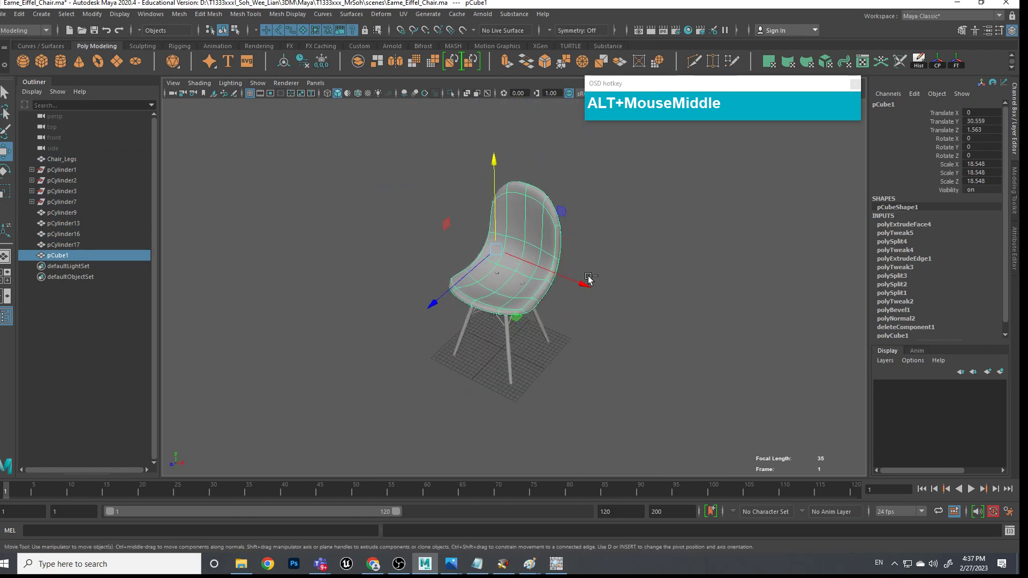
{"action": "left_click_drag", "start_coordinate": [494, 203], "coordinate": [494, 207]}
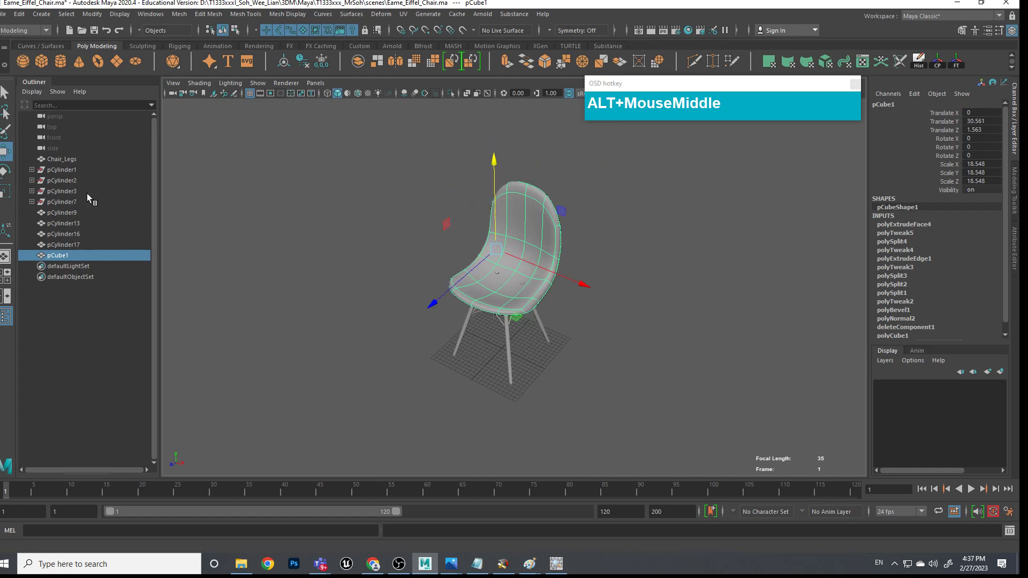
Freeze the transformations of Chair_Legs and locate the brace meshes pCylinder11 and pCylinder15 inside pCylinder7
{"action": "left_click", "coordinate": [505, 358]}
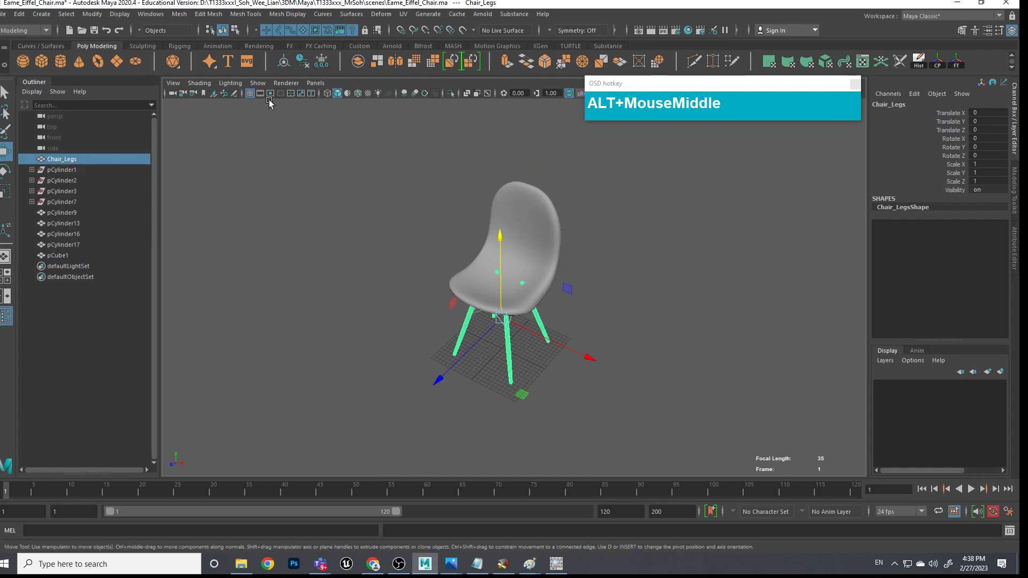
{"action": "left_click", "coordinate": [322, 61]}
{"action": "left_click", "coordinate": [32, 202]}
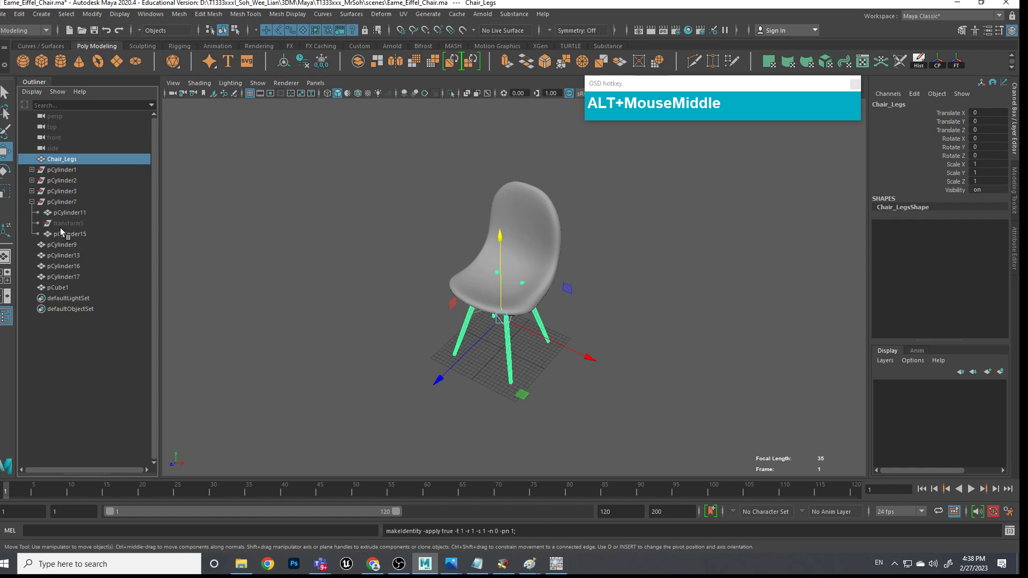
{"action": "left_click", "coordinate": [68, 213]}
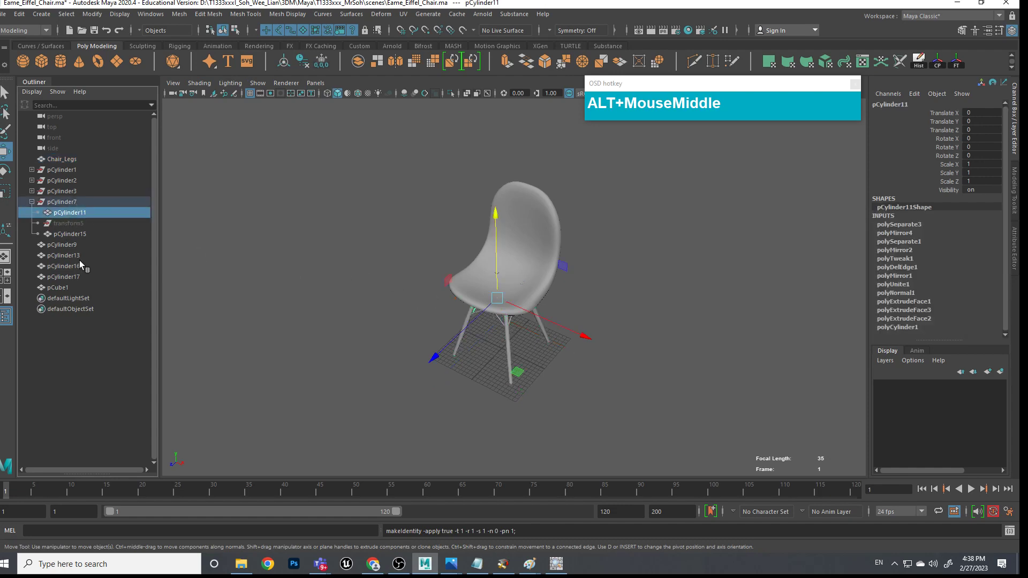
{"action": "left_click", "coordinate": [69, 235]}
Select all the cross braces between the legs and delete their construction history
{"action": "left_click_drag", "start_coordinate": [608, 274], "coordinate": [654, 333], "text": "alt"}
{"action": "right_click_drag", "start_coordinate": [654, 332], "coordinate": [568, 380], "text": "alt"}
{"action": "left_click_drag", "start_coordinate": [568, 380], "coordinate": [196, 301], "text": "alt"}
{"action": "left_click_drag", "start_coordinate": [533, 376], "coordinate": [474, 317]}
{"action": "left_click_drag", "start_coordinate": [546, 374], "coordinate": [639, 378], "text": "alt"}
{"action": "left_click_drag", "start_coordinate": [486, 334], "coordinate": [479, 326], "text": "shift"}
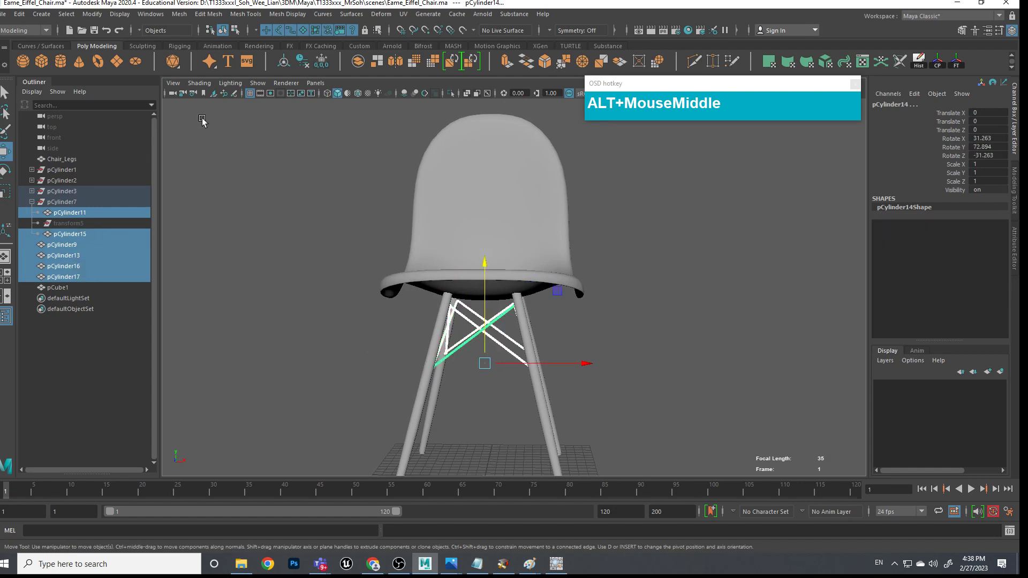
{"action": "left_click", "coordinate": [304, 63]}
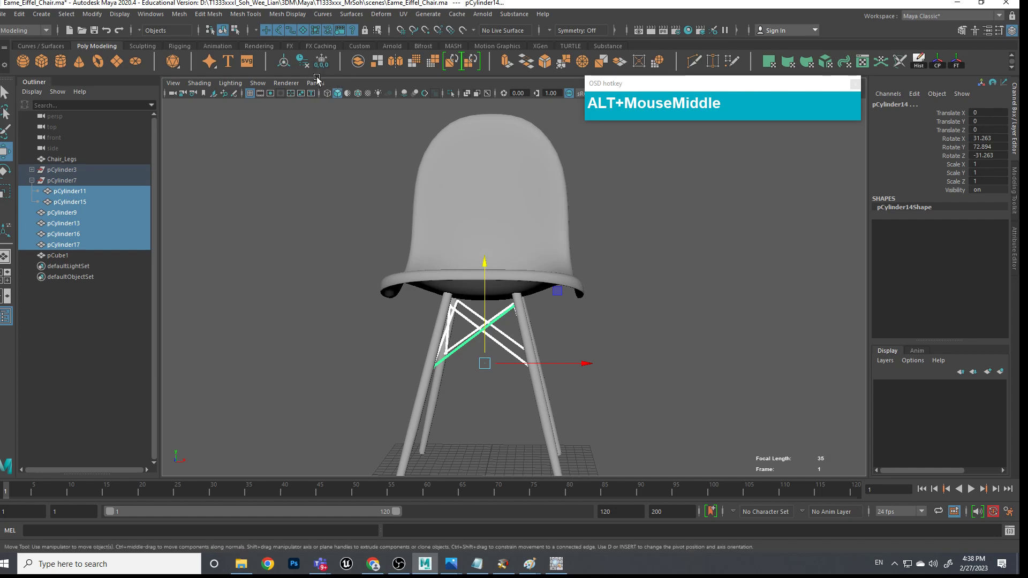
Take the brace meshes pCylinder5 and pCylinder14 out of their nested pCylinder3 group to the top level
{"action": "left_click_drag", "start_coordinate": [439, 241], "coordinate": [654, 342], "text": "alt"}
{"action": "left_click", "coordinate": [654, 342]}
{"action": "left_click", "coordinate": [32, 170]}
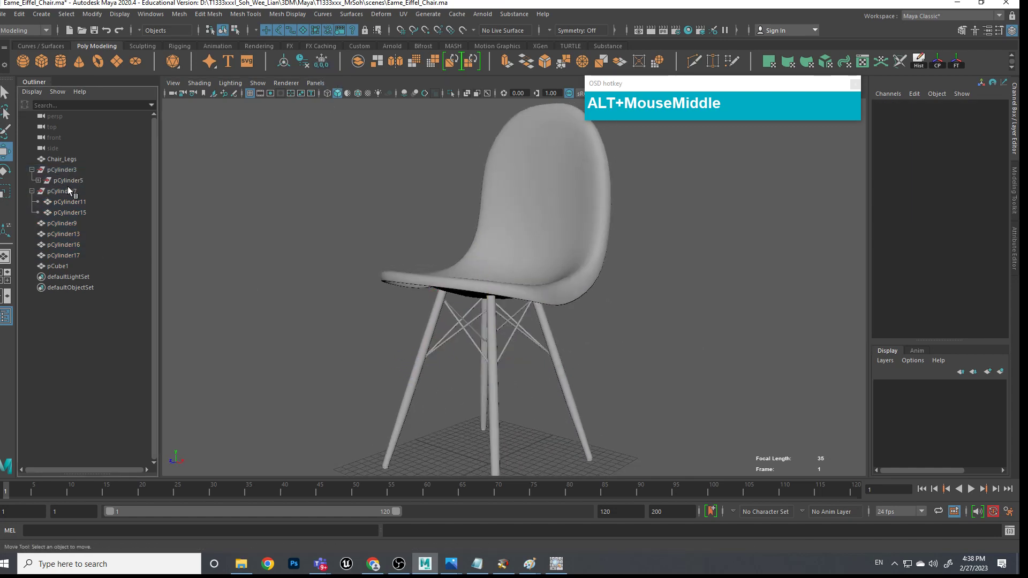
{"action": "left_click", "coordinate": [59, 181]}
{"action": "left_click", "coordinate": [38, 180]}
{"action": "key", "text": "Down"}
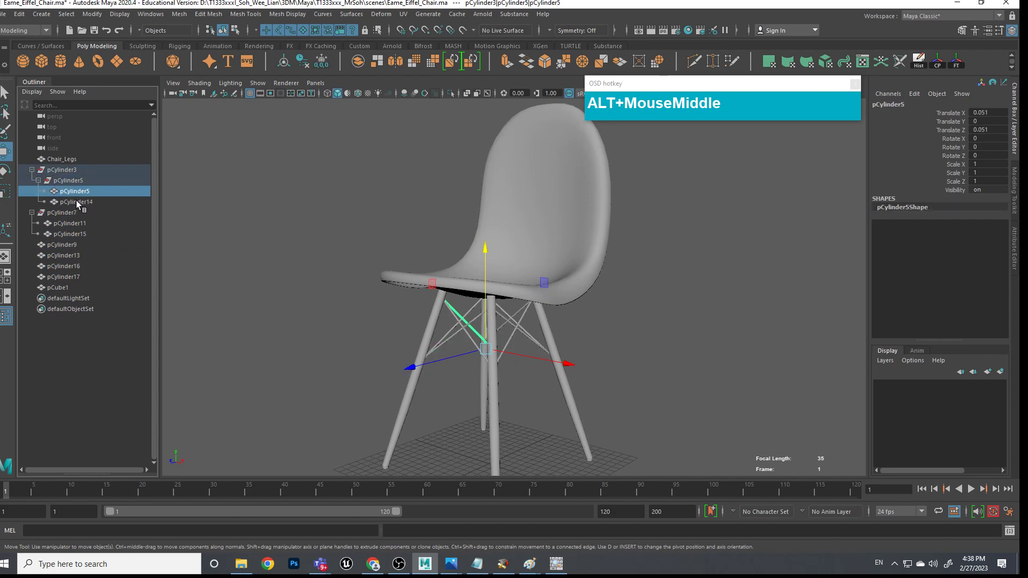
{"action": "left_click", "coordinate": [80, 203], "text": "shift"}
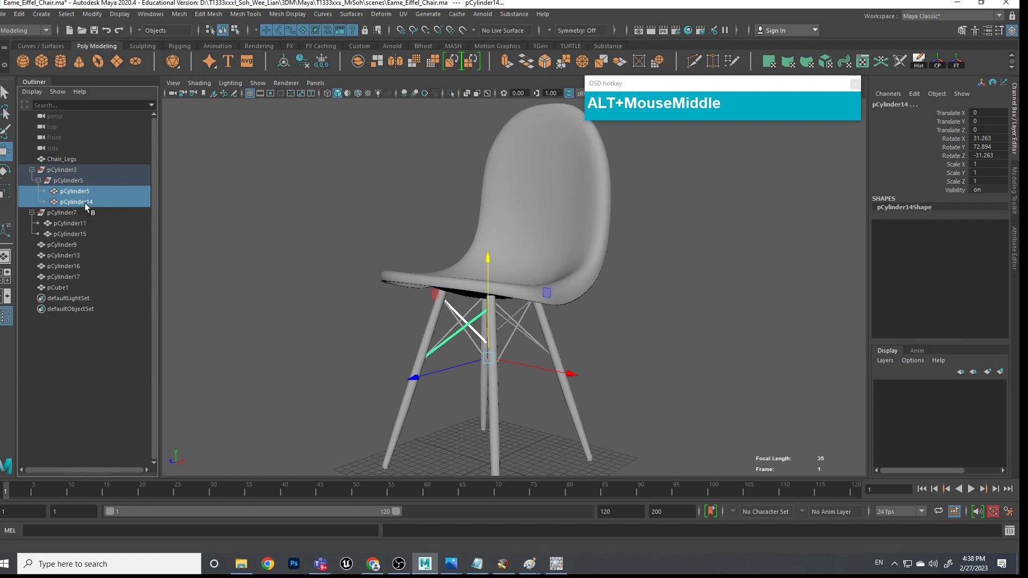
{"action": "middle_click_drag", "start_coordinate": [92, 368], "coordinate": [92, 369]}
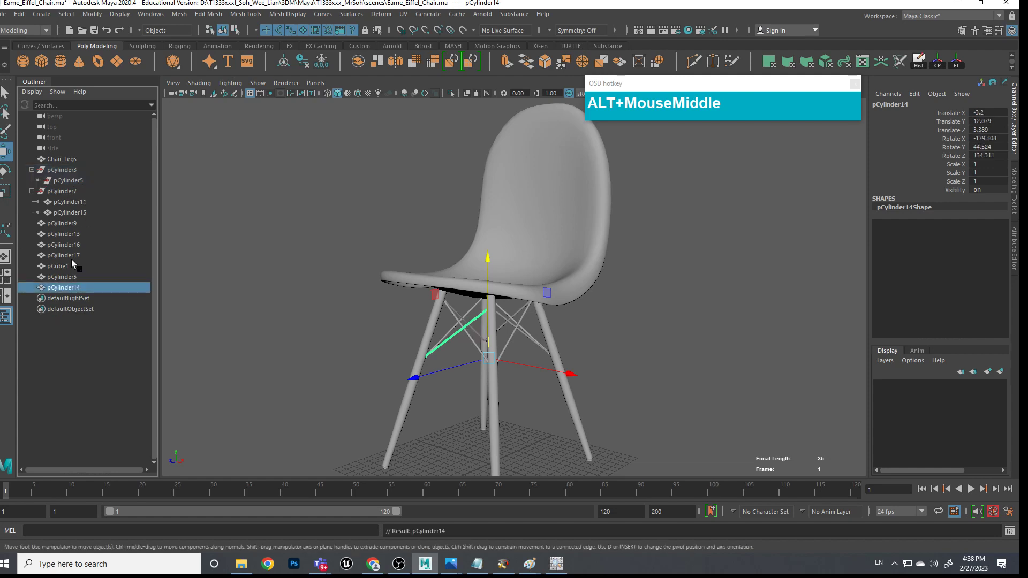
Take the brace meshes pCylinder15 and pCylinder11 out of the pCylinder7 group to the top level
{"action": "left_click", "coordinate": [66, 213]}
{"action": "left_click", "coordinate": [67, 202], "text": "shift"}
{"action": "middle_click_drag", "start_coordinate": [69, 207], "coordinate": [80, 321]}
Delete the empty groups pCylinder3, pCylinder5 and pCylinder7
{"action": "left_click", "coordinate": [67, 193]}
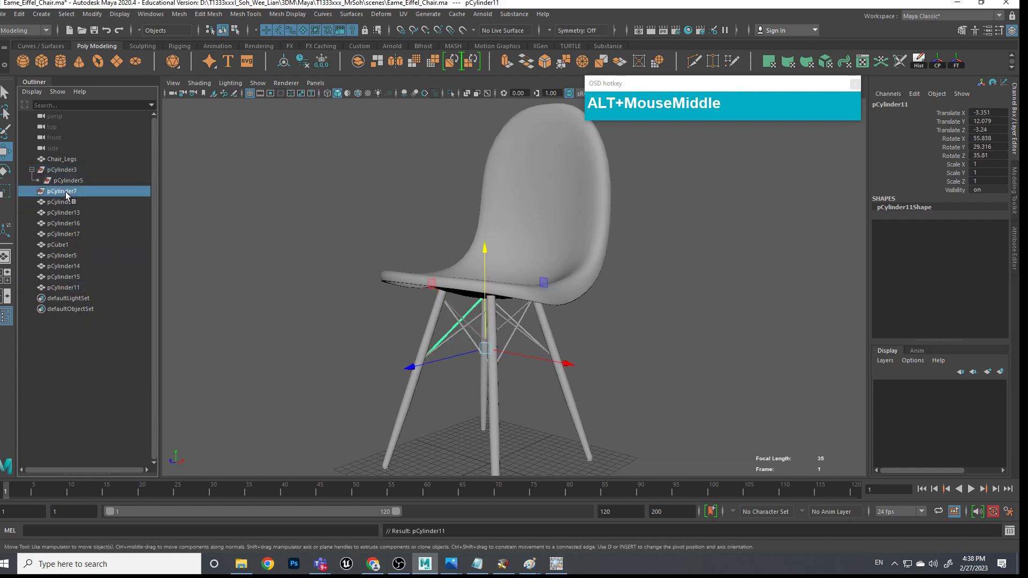
{"action": "left_click", "coordinate": [69, 181], "text": "shift"}
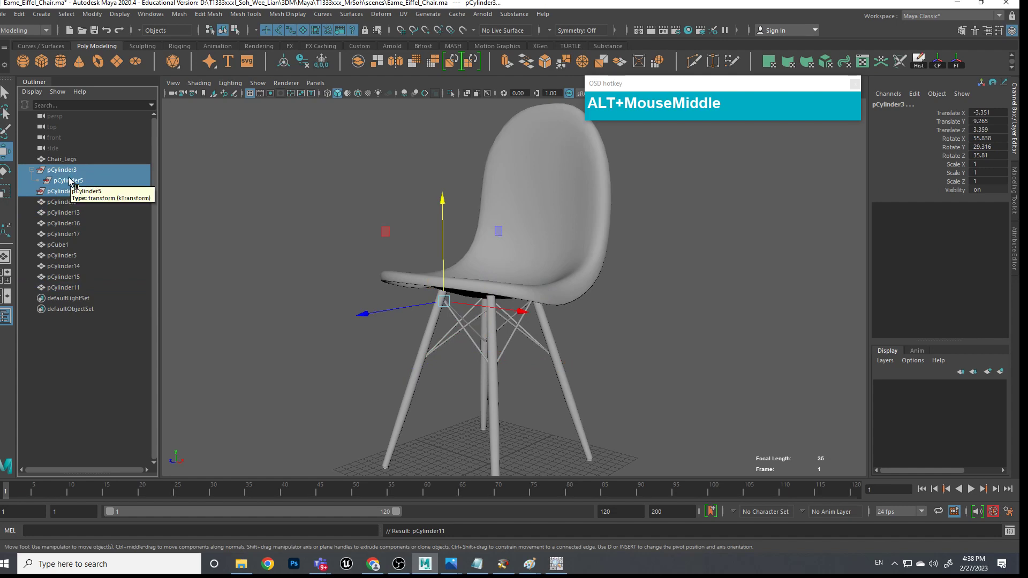
{"action": "key", "text": "Delete"}
Group Chair_Legs, the seat shell and all the brace cylinders into one group
{"action": "left_click_drag", "start_coordinate": [662, 383], "coordinate": [775, 378], "text": "alt"}
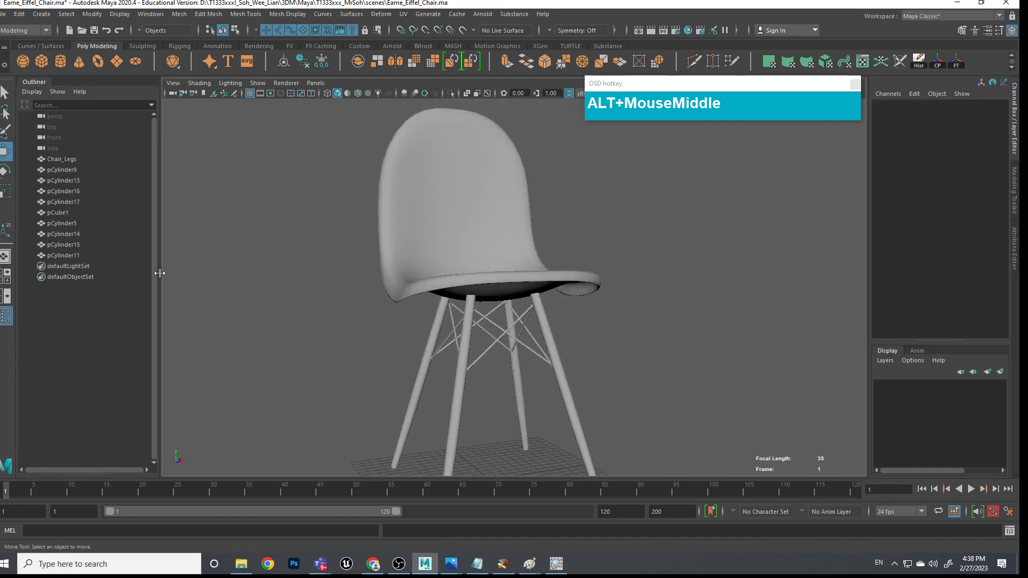
{"action": "left_click", "coordinate": [59, 256]}
{"action": "left_click", "coordinate": [64, 161], "text": "shift"}
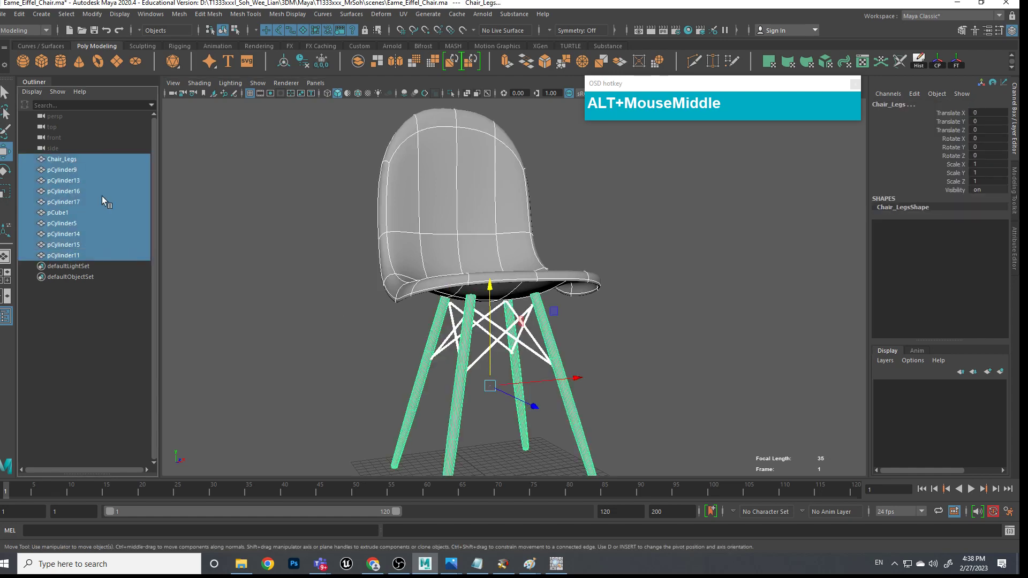
{"action": "scroll", "coordinate": [372, 289], "scroll_direction": "down", "scroll_amount": 5}
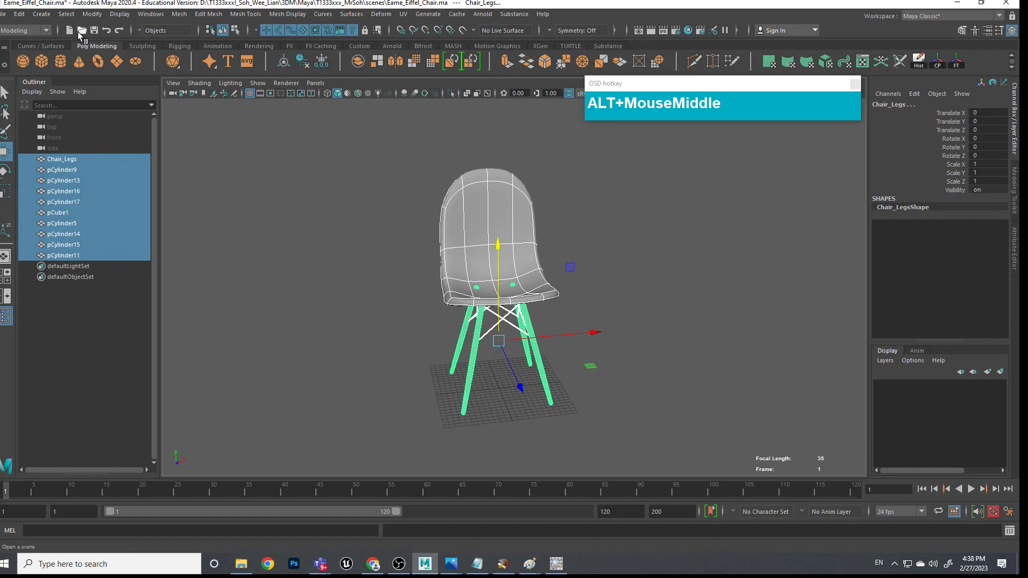
{"action": "left_click", "coordinate": [20, 13]}
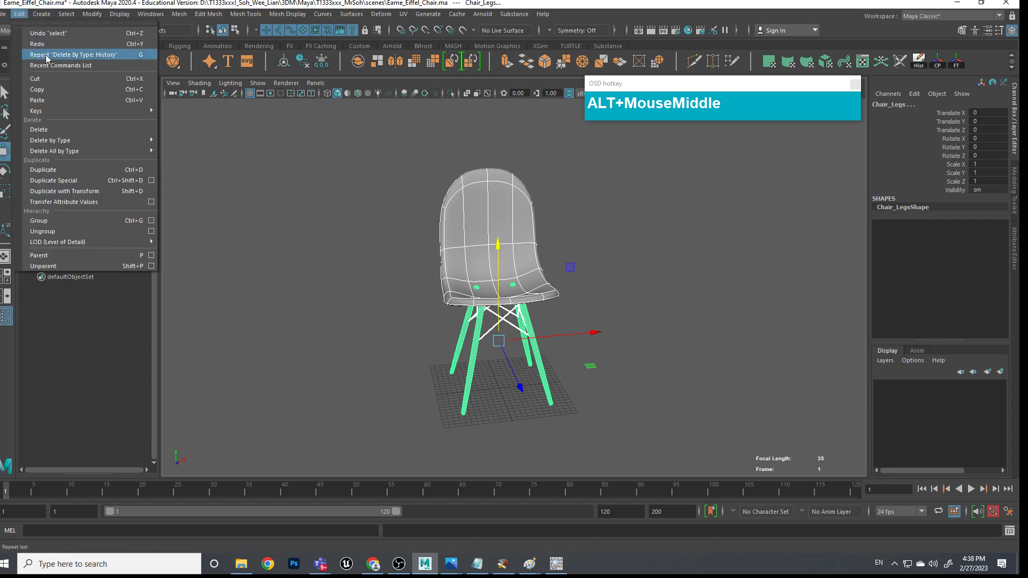
{"action": "left_click", "coordinate": [87, 221]}
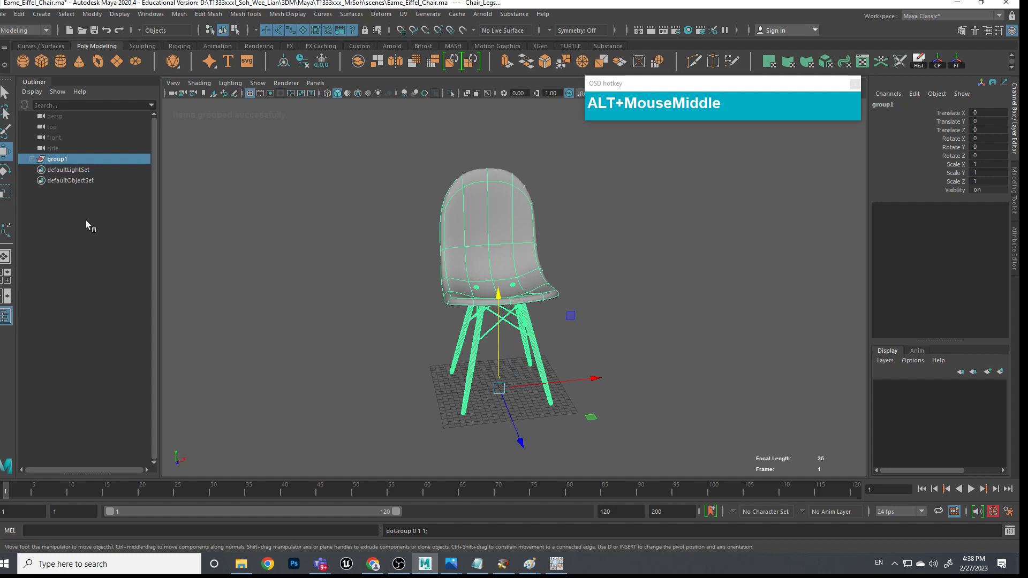
Rename the new group holding the whole model to Chair
{"action": "left_click", "coordinate": [645, 284]}
{"action": "left_click_drag", "start_coordinate": [654, 312], "coordinate": [602, 305], "text": "alt"}
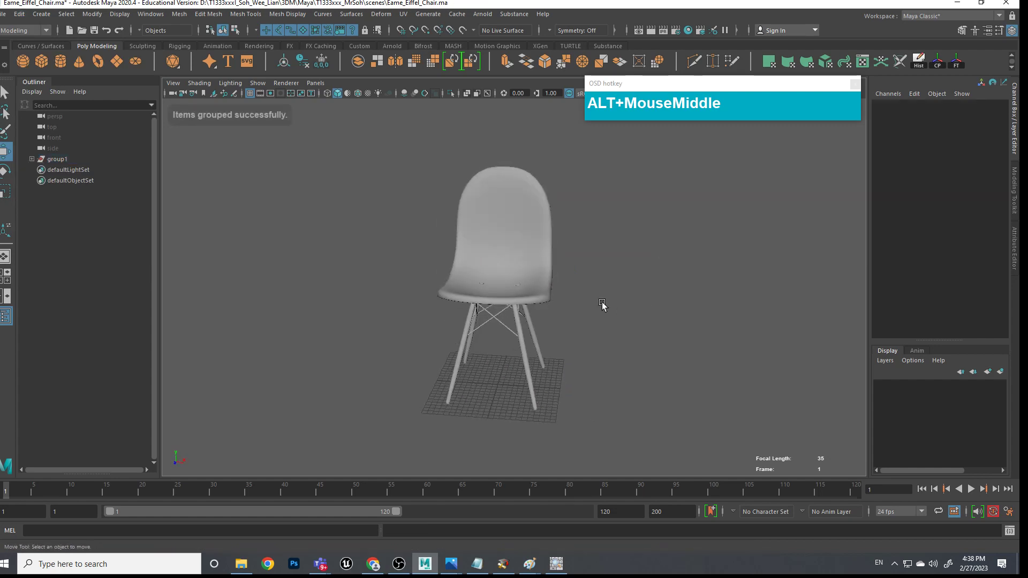
{"action": "left_click", "coordinate": [60, 160]}
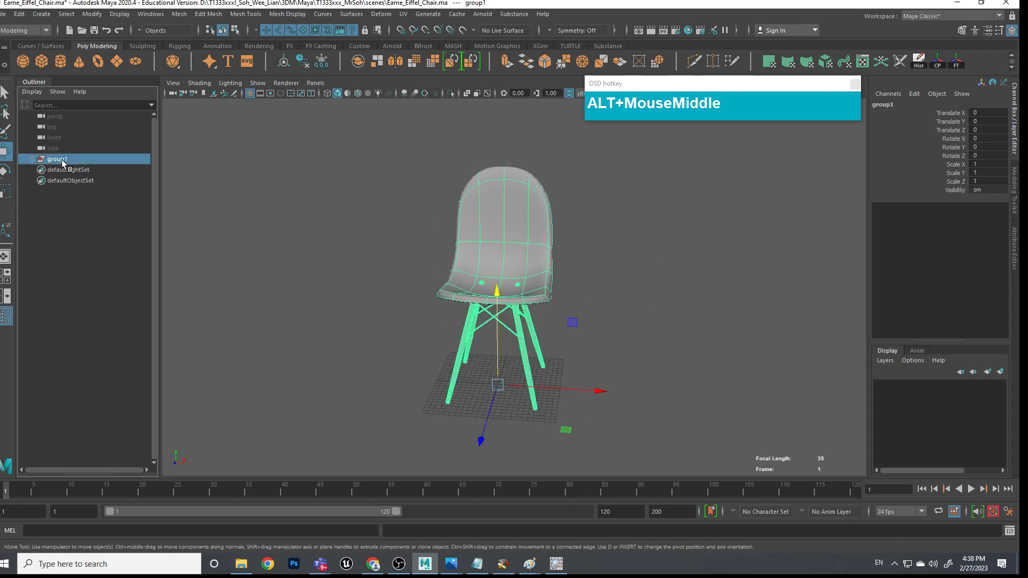
{"action": "double_click", "coordinate": [62, 160]}
{"action": "type", "text": "Chair"}
{"action": "key", "text": "Return"}
{"action": "left_click", "coordinate": [330, 339]}
{"action": "left_click_drag", "start_coordinate": [562, 395], "coordinate": [602, 394], "text": "alt"}
{"action": "key", "text": "ctrl+z"}
{"action": "left_click", "coordinate": [632, 399]}
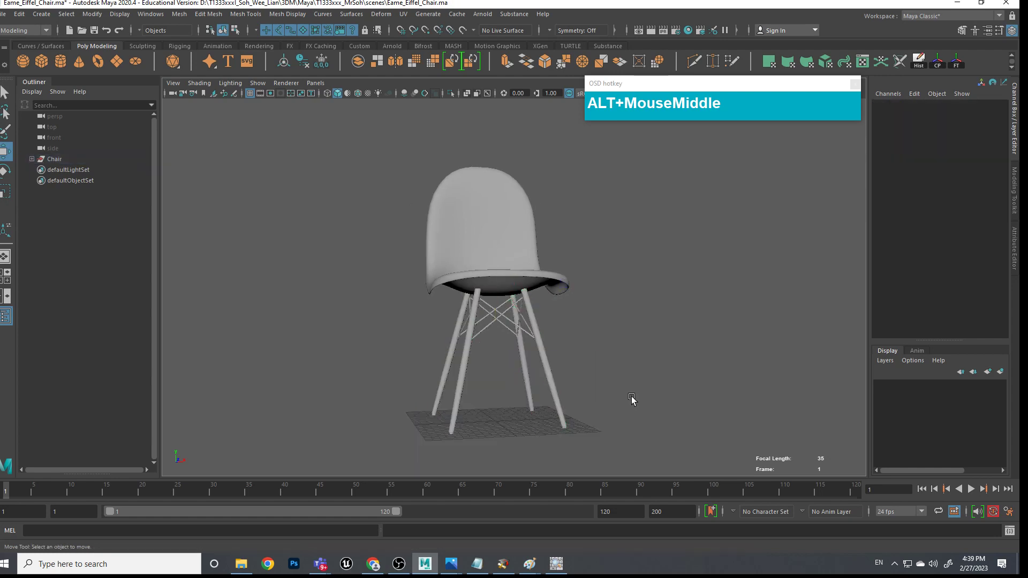
Duplicate the Chair group twice, placing the copies in a row along X with the farthest at about 100.4
{"action": "left_click", "coordinate": [56, 160]}
{"action": "left_click_drag", "start_coordinate": [583, 393], "coordinate": [624, 402]}
{"action": "scroll", "coordinate": [637, 379], "scroll_direction": "down", "scroll_amount": 4}
{"action": "left_click_drag", "start_coordinate": [619, 354], "coordinate": [917, 370], "text": "shift"}
{"action": "scroll", "coordinate": [783, 446], "scroll_direction": "down", "scroll_amount": 3}
{"action": "left_click_drag", "start_coordinate": [783, 445], "coordinate": [810, 409], "text": "alt"}
{"action": "scroll", "coordinate": [592, 392], "scroll_direction": "up", "scroll_amount": 5}
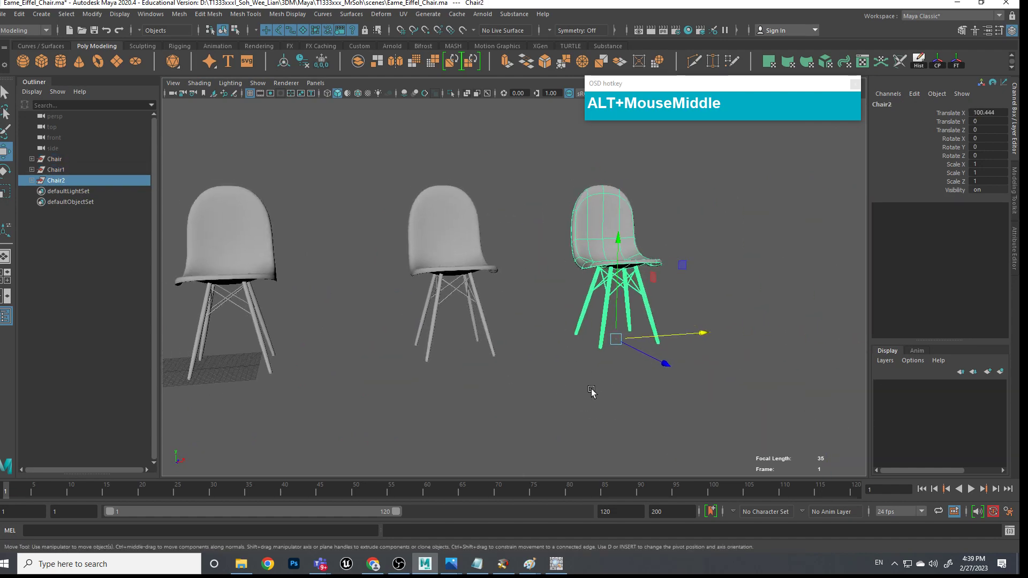
Delete all the meshes of the two duplicated chairs
{"action": "scroll", "coordinate": [592, 392], "scroll_direction": "down", "scroll_amount": 2}
{"action": "left_click_drag", "start_coordinate": [708, 424], "coordinate": [433, 206]}
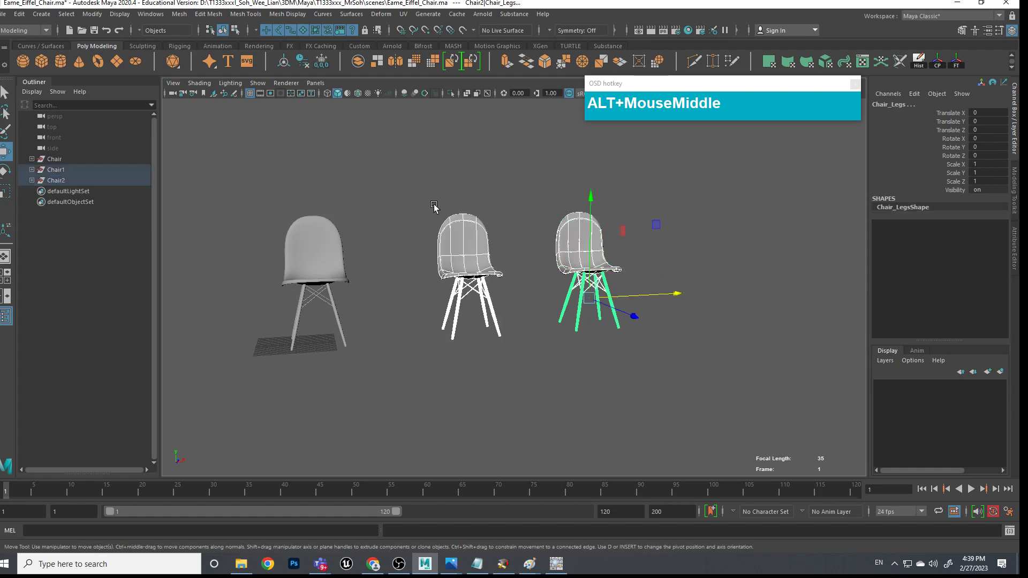
{"action": "key", "text": "Delete"}
{"action": "left_click_drag", "start_coordinate": [437, 292], "coordinate": [473, 300], "text": "alt"}
{"action": "middle_click_drag", "start_coordinate": [472, 300], "coordinate": [573, 279], "text": "alt"}
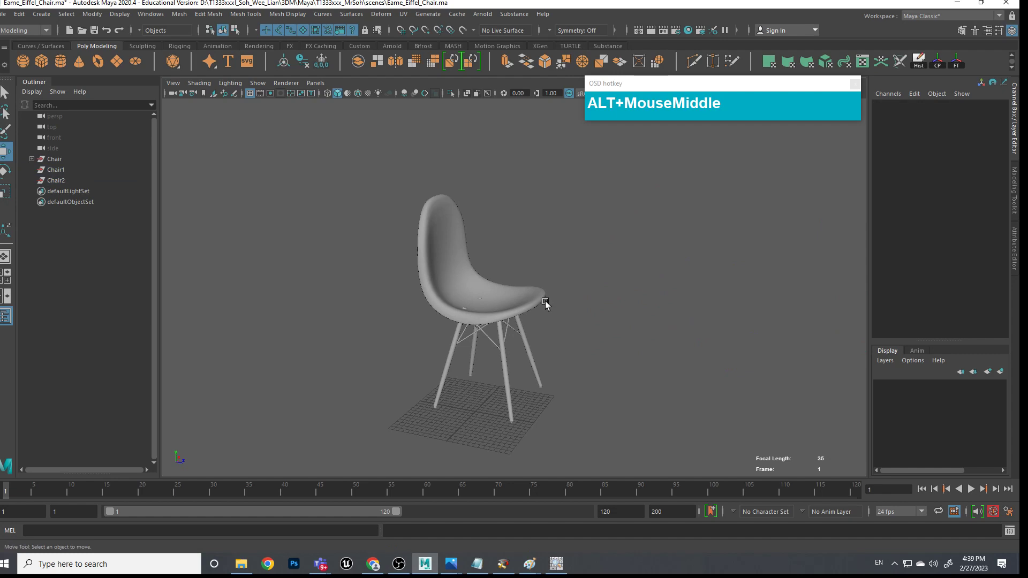
Move the seat shell pCube1 away from the legs to about 54.6 on X
{"action": "left_click", "coordinate": [545, 303]}
{"action": "left_click_drag", "start_coordinate": [592, 246], "coordinate": [603, 174], "text": "alt"}
{"action": "left_click", "coordinate": [592, 276]}
{"action": "middle_click_drag", "start_coordinate": [604, 174], "coordinate": [609, 287], "text": "alt"}
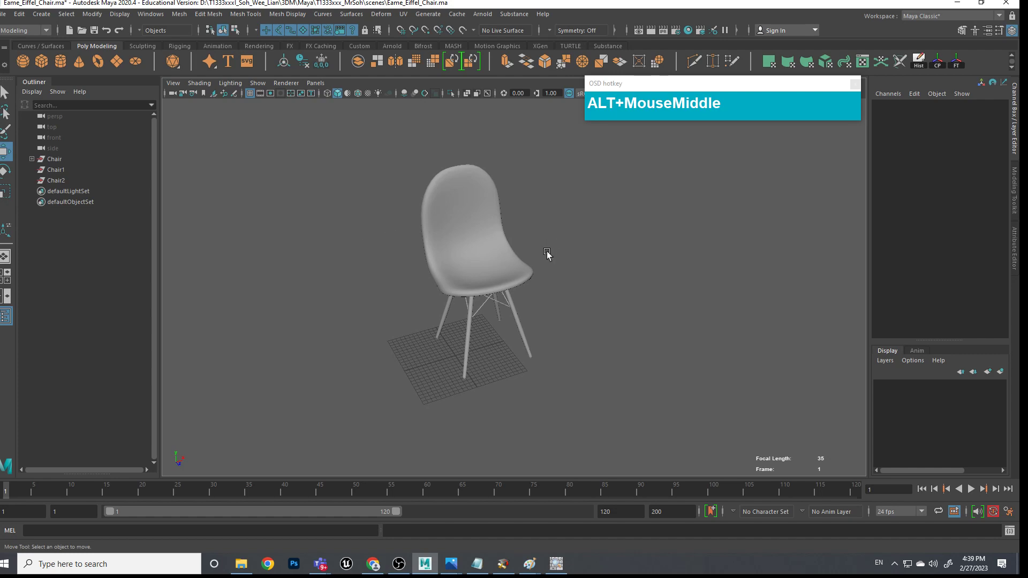
{"action": "left_click_drag", "start_coordinate": [547, 254], "coordinate": [498, 252], "text": "alt"}
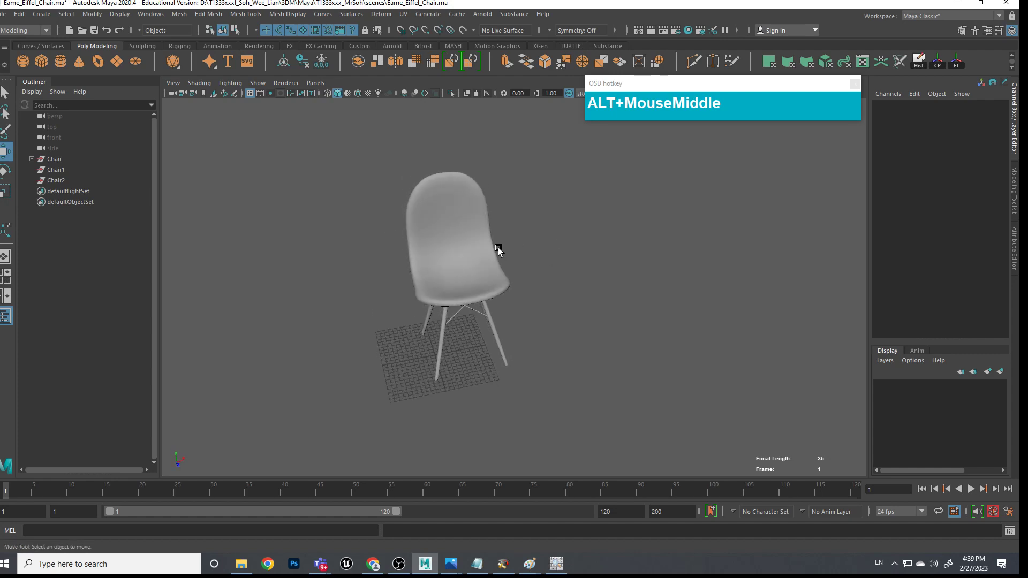
{"action": "left_click", "coordinate": [518, 306]}
{"action": "middle_click_drag", "start_coordinate": [515, 252], "coordinate": [739, 191]}
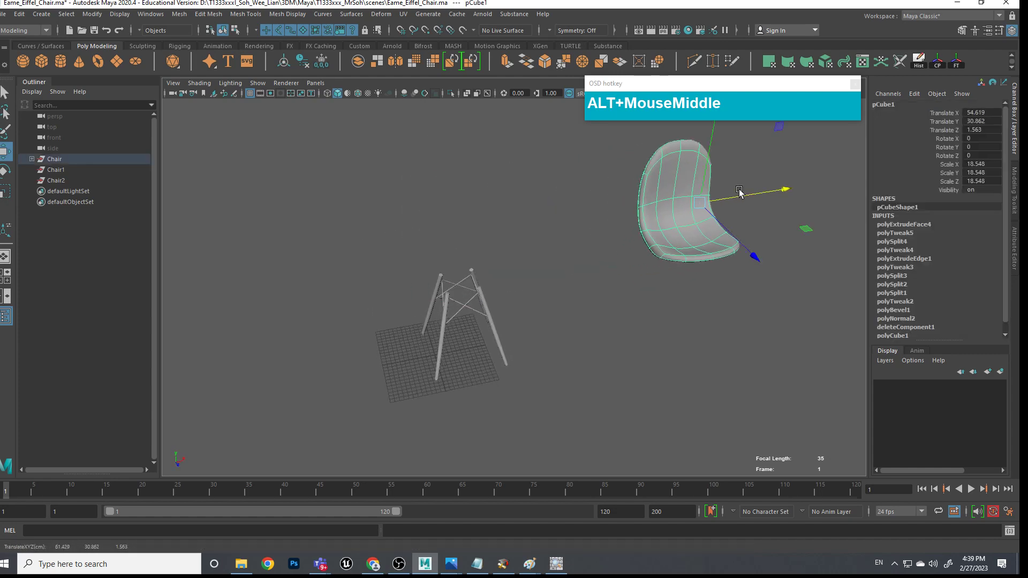
{"action": "left_click", "coordinate": [581, 343]}
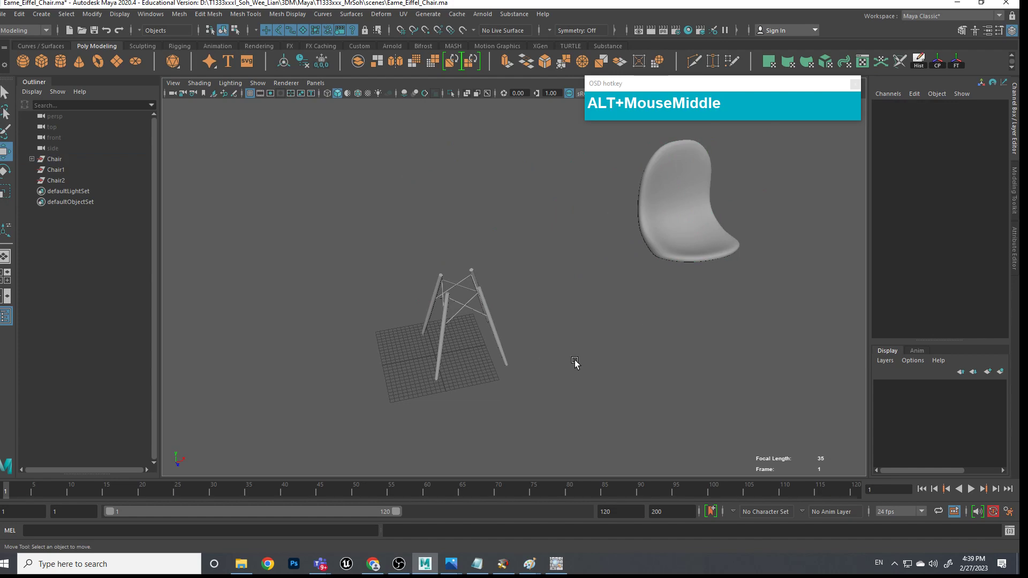
Set the Chair group's Translate X to 0
{"action": "left_click", "coordinate": [485, 321]}
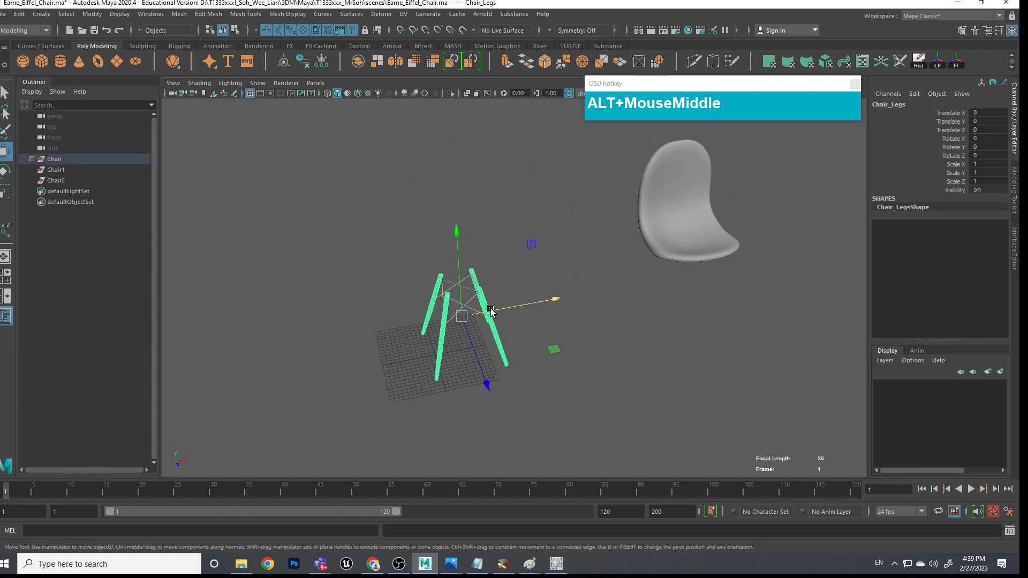
{"action": "left_click", "coordinate": [566, 337]}
{"action": "left_click", "coordinate": [54, 160]}
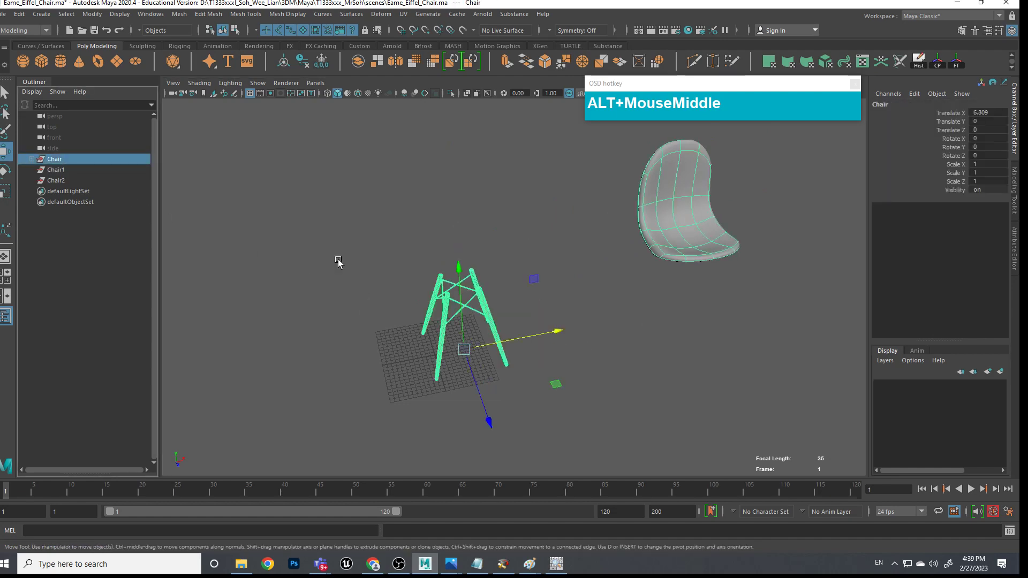
{"action": "left_click_drag", "start_coordinate": [340, 263], "coordinate": [580, 413]}
{"action": "left_click", "coordinate": [54, 159]}
{"action": "middle_click_drag", "start_coordinate": [994, 122], "coordinate": [968, 128], "text": "alt"}
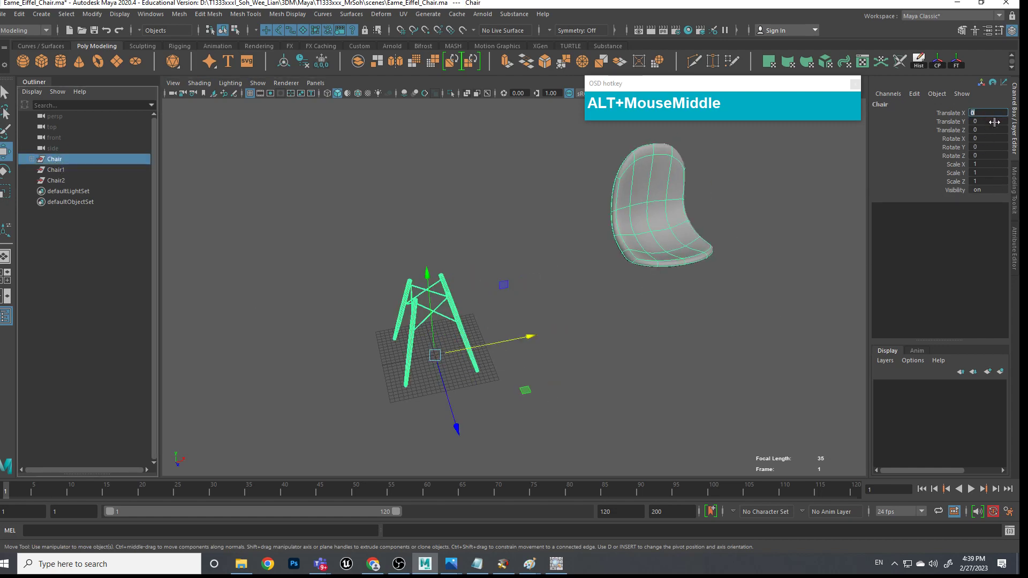
Delete the empty groups Chair1 and Chair2
{"action": "left_click", "coordinate": [56, 170]}
{"action": "left_click", "coordinate": [56, 180], "text": "shift"}
{"action": "key", "text": "Delete"}
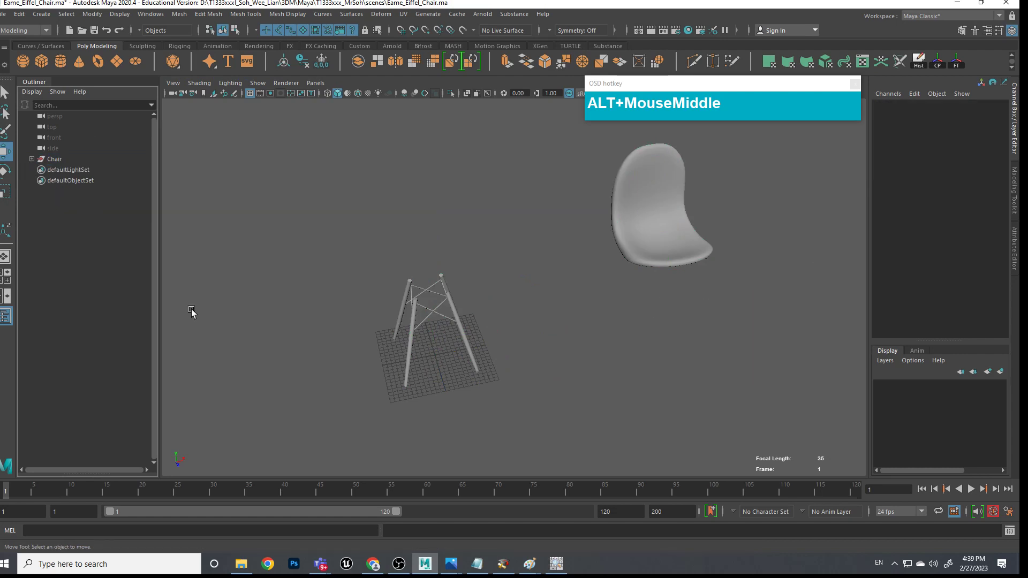
{"action": "left_click", "coordinate": [679, 252]}
{"action": "left_click_drag", "start_coordinate": [679, 252], "coordinate": [522, 368], "text": "alt"}
{"action": "left_click", "coordinate": [541, 344]}
{"action": "scroll", "coordinate": [463, 230], "scroll_direction": "down", "scroll_amount": 3}
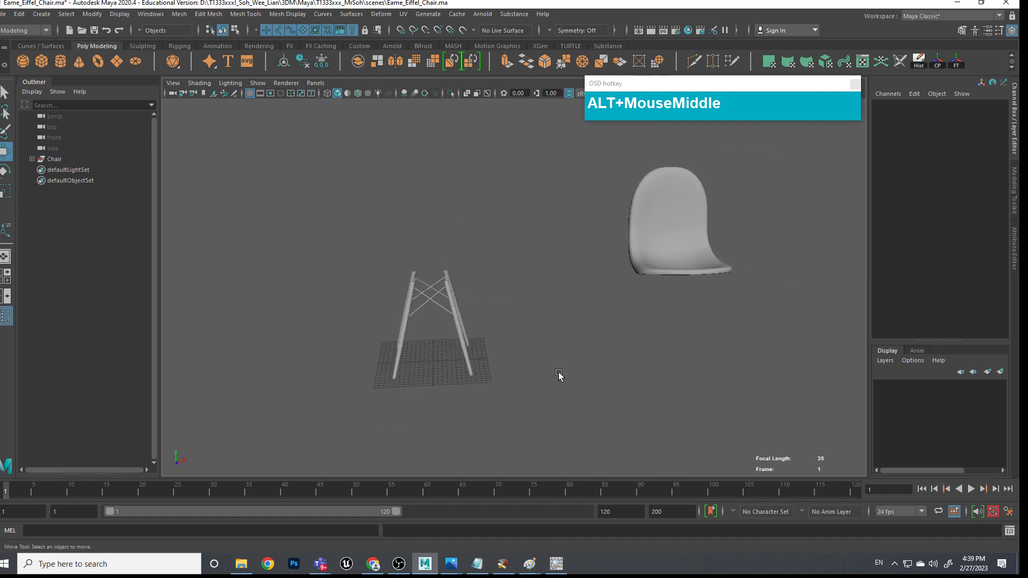
Create a polygon cube above the legs, scaled uniformly to about 20.4 and raised to about 29.7 on Y
{"action": "right_click_drag", "start_coordinate": [435, 356], "coordinate": [437, 374], "text": "shift"}
{"action": "left_click_drag", "start_coordinate": [432, 313], "coordinate": [433, 229]}
{"action": "key", "text": "e"}
{"action": "key", "text": "r"}
{"action": "left_click_drag", "start_coordinate": [434, 266], "coordinate": [516, 297]}
{"action": "key", "text": "w"}
{"action": "mouse_move", "coordinate": [550, 257]}
{"action": "left_mouse_down"}
{"action": "mouse_move", "coordinate": [552, 171]}
{"action": "mouse_move", "coordinate": [764, 253]}
{"action": "mouse_move", "coordinate": [530, 254]}
{"action": "left_mouse_up"}
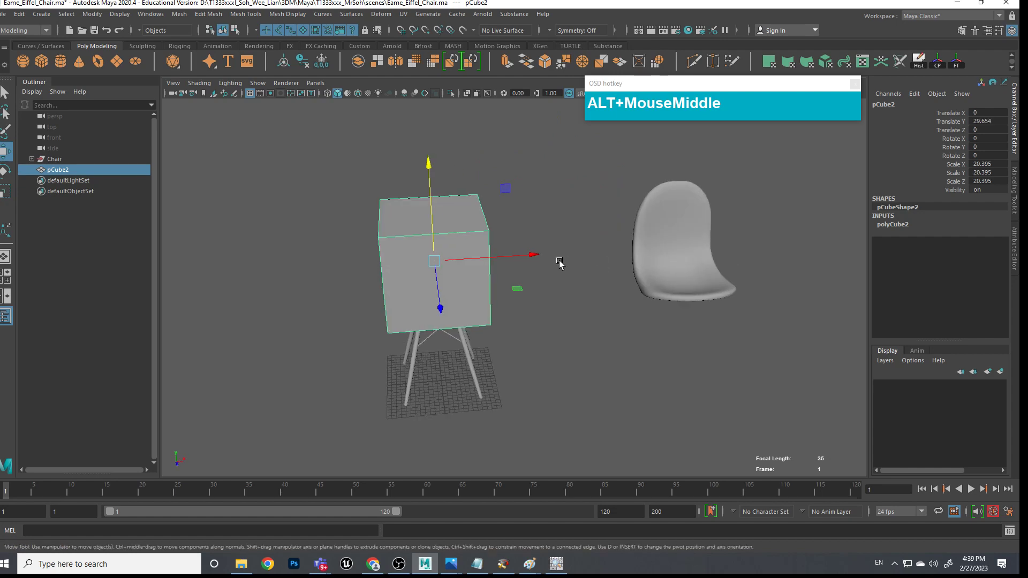
Delete the top and front faces of the new cube to leave an open box over the legs
{"action": "right_click_drag", "start_coordinate": [478, 213], "coordinate": [471, 225]}
{"action": "left_click", "coordinate": [471, 225]}
{"action": "left_click", "coordinate": [471, 278], "text": "shift"}
{"action": "key", "text": "Delete"}
{"action": "left_click_drag", "start_coordinate": [470, 278], "coordinate": [608, 244], "text": "alt"}
{"action": "middle_click_drag", "start_coordinate": [608, 244], "coordinate": [661, 211], "text": "alt"}
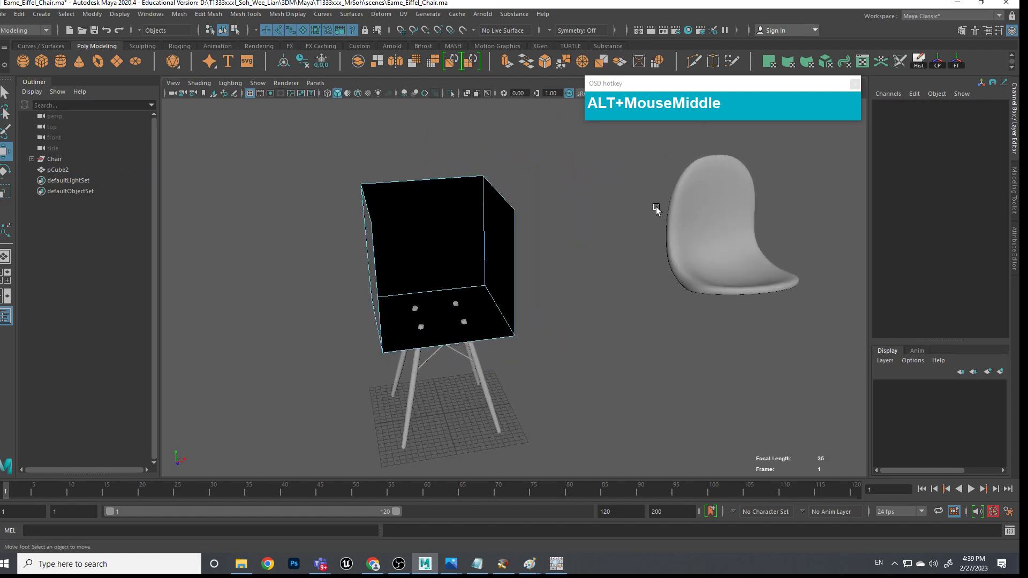
{"action": "middle_click_drag", "start_coordinate": [557, 266], "coordinate": [571, 268], "text": "alt"}
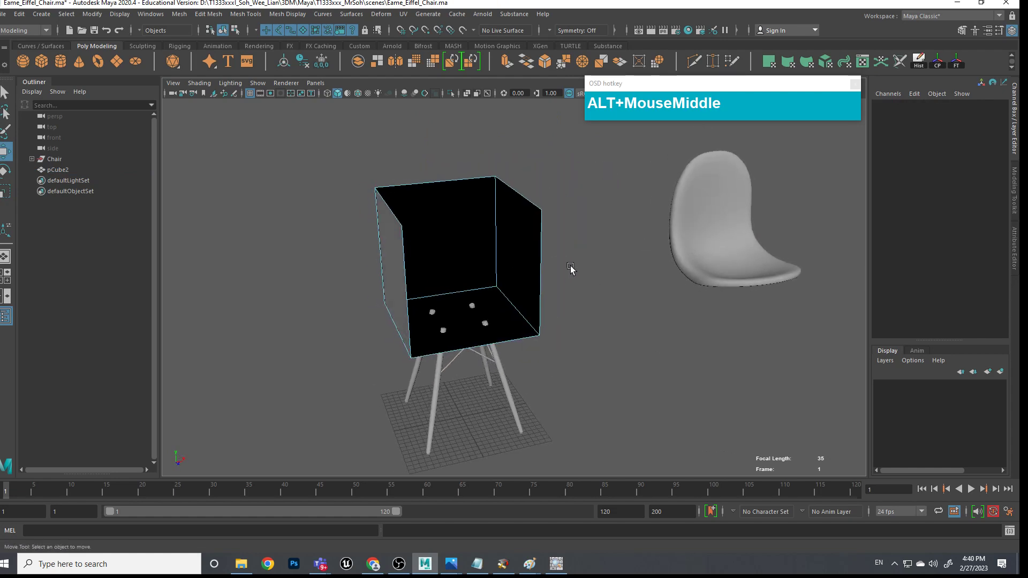
Turn on smooth preview for the open box and reverse its normals
{"action": "key", "text": "3"}
{"action": "left_click_drag", "start_coordinate": [545, 283], "coordinate": [558, 210], "text": "alt"}
{"action": "left_click", "coordinate": [498, 134]}
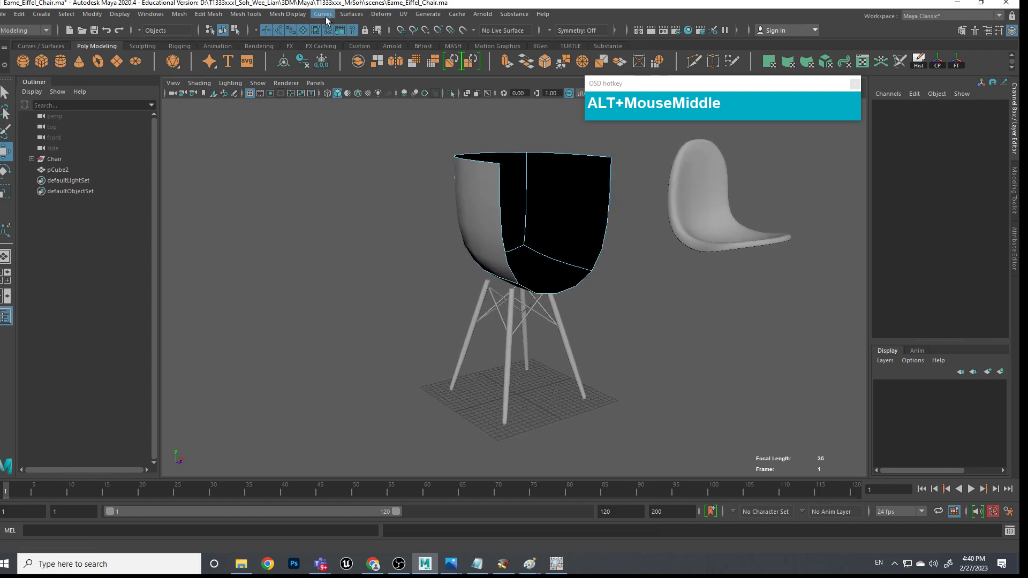
{"action": "right_click_drag", "start_coordinate": [561, 140], "coordinate": [624, 167]}
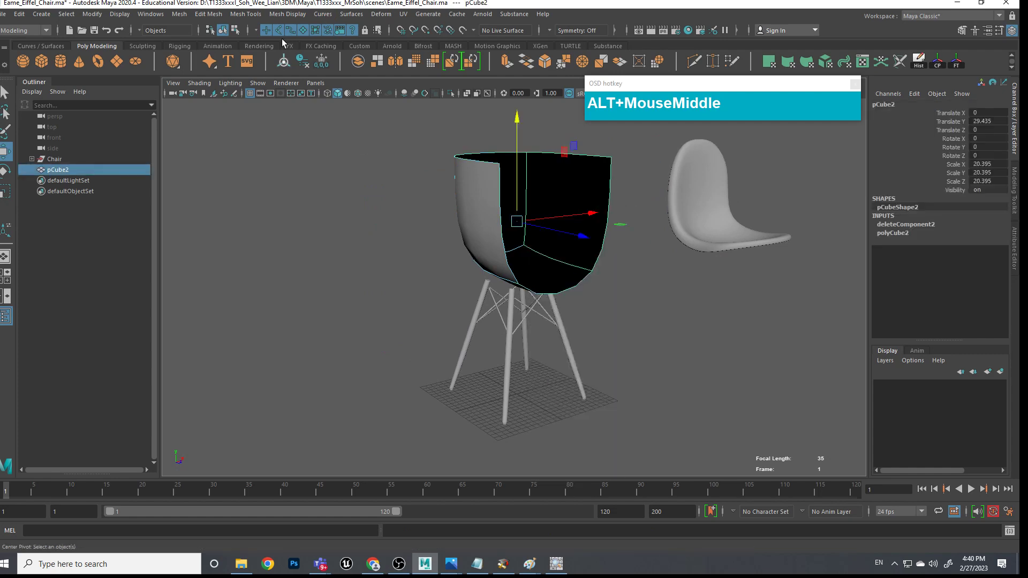
{"action": "left_click", "coordinate": [279, 15]}
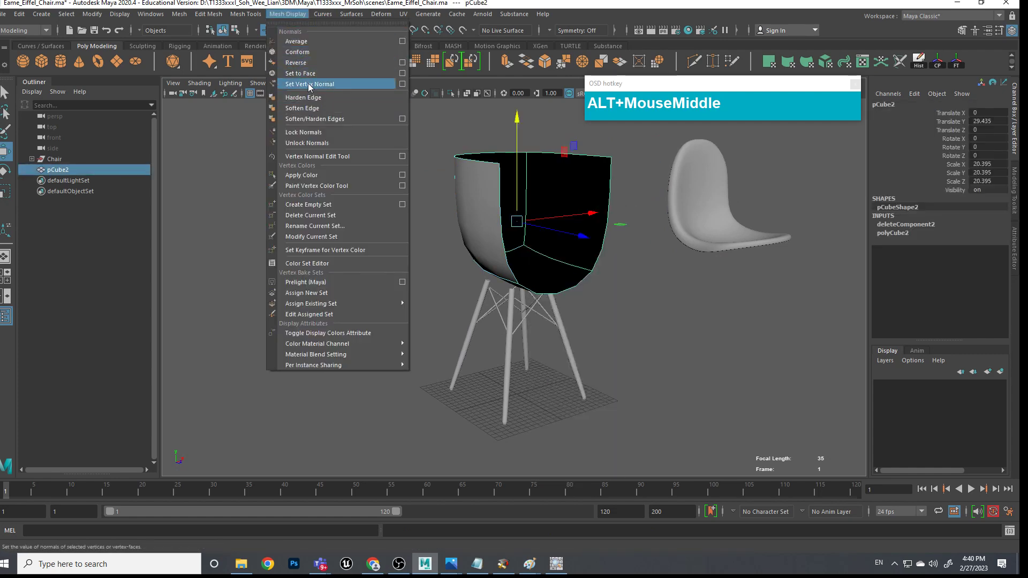
{"action": "left_click", "coordinate": [310, 63]}
Lower the smoothed shell onto the legs to about 27.2 on Y
{"action": "left_click_drag", "start_coordinate": [597, 237], "coordinate": [557, 267], "text": "alt"}
{"action": "scroll", "coordinate": [535, 269], "scroll_direction": "down", "scroll_amount": 3}
{"action": "scroll", "coordinate": [537, 269], "scroll_direction": "up", "scroll_amount": 1}
{"action": "key", "text": "e"}
{"action": "key", "text": "r"}
{"action": "left_click_drag", "start_coordinate": [459, 166], "coordinate": [459, 209]}
{"action": "key", "text": "w"}
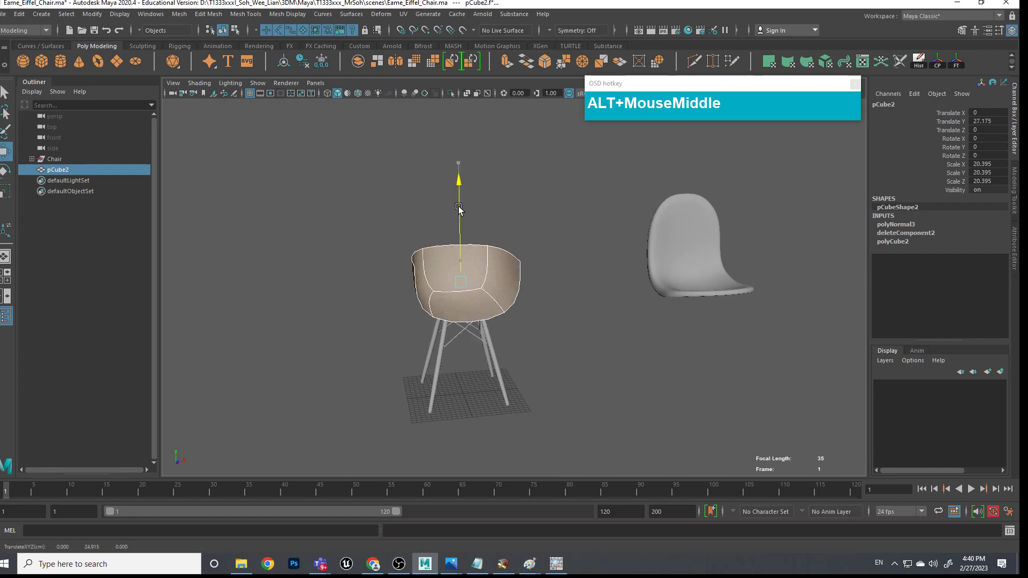
Extrude the upper back edge of the new shell upward to form a taller backrest
{"action": "scroll", "coordinate": [527, 283], "scroll_direction": "up", "scroll_amount": 4}
{"action": "key", "text": "f"}
{"action": "right_click_drag", "start_coordinate": [493, 252], "coordinate": [489, 224]}
{"action": "left_click", "coordinate": [463, 231]}
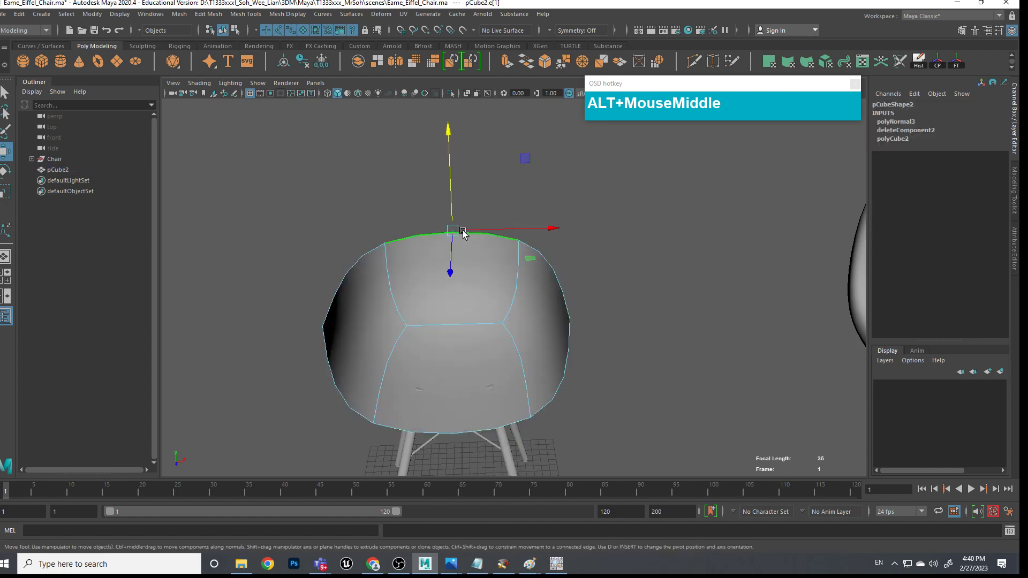
{"action": "left_click_drag", "start_coordinate": [448, 191], "coordinate": [451, 106], "text": "shift"}
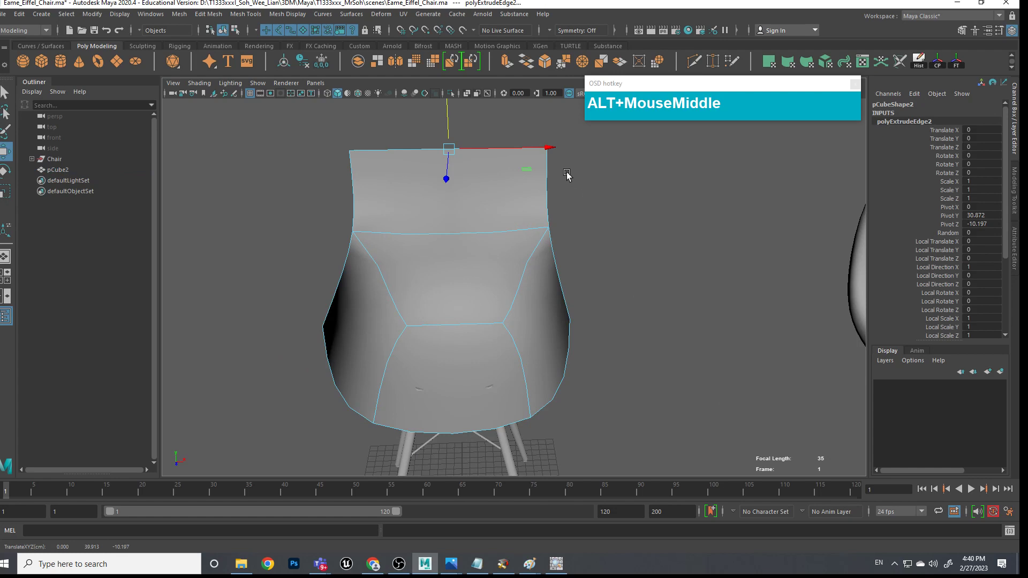
Scale the top edge of the backrest narrower along X
{"action": "key", "text": "r"}
{"action": "left_click_drag", "start_coordinate": [546, 148], "coordinate": [488, 152]}
{"action": "middle_click_drag", "start_coordinate": [497, 154], "coordinate": [613, 320], "text": "alt"}
{"action": "scroll", "coordinate": [643, 311], "scroll_direction": "down", "scroll_amount": 5}
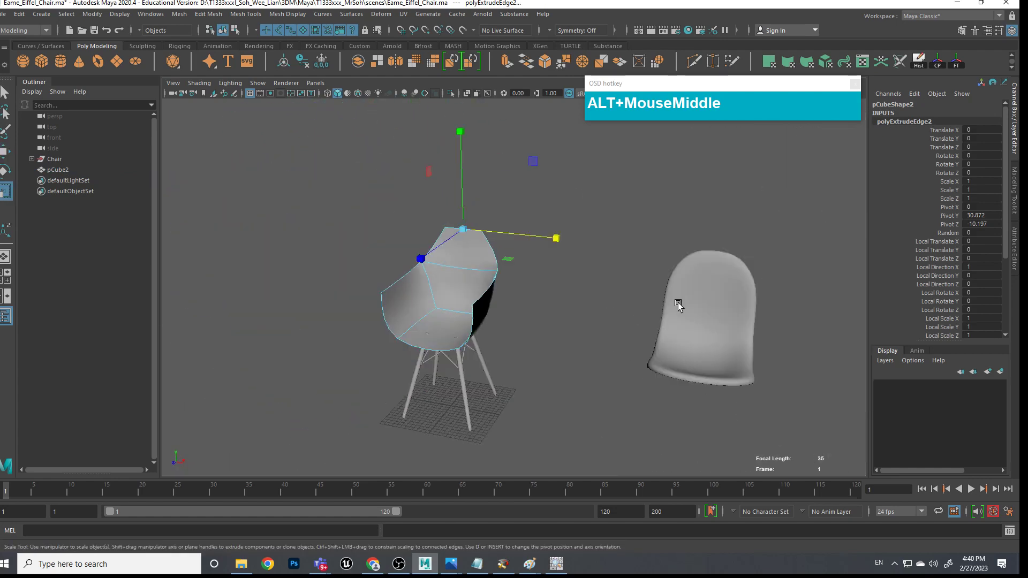
Extrude the shell's open border edges into a rim with a Local Translate Z of about -2.444
{"action": "middle_click_drag", "start_coordinate": [680, 303], "coordinate": [633, 310], "text": "alt"}
{"action": "middle_click_drag", "start_coordinate": [389, 255], "coordinate": [410, 281], "text": "alt"}
{"action": "right_click_drag", "start_coordinate": [410, 281], "coordinate": [410, 244]}
{"action": "left_click_drag", "start_coordinate": [472, 306], "coordinate": [464, 261], "text": "alt"}
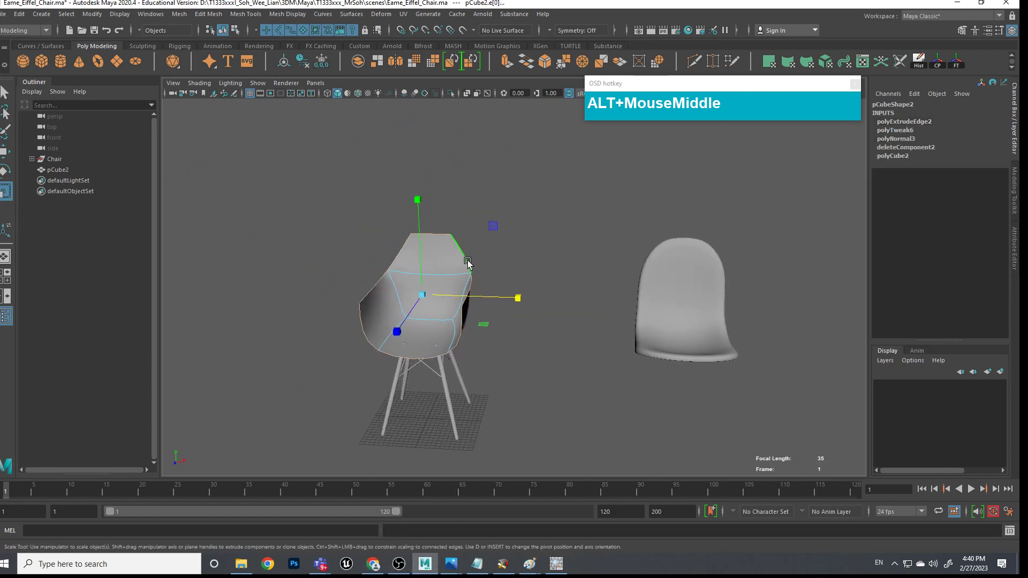
{"action": "right_click", "coordinate": [464, 261], "text": "shift"}
{"action": "left_click", "coordinate": [464, 280]}
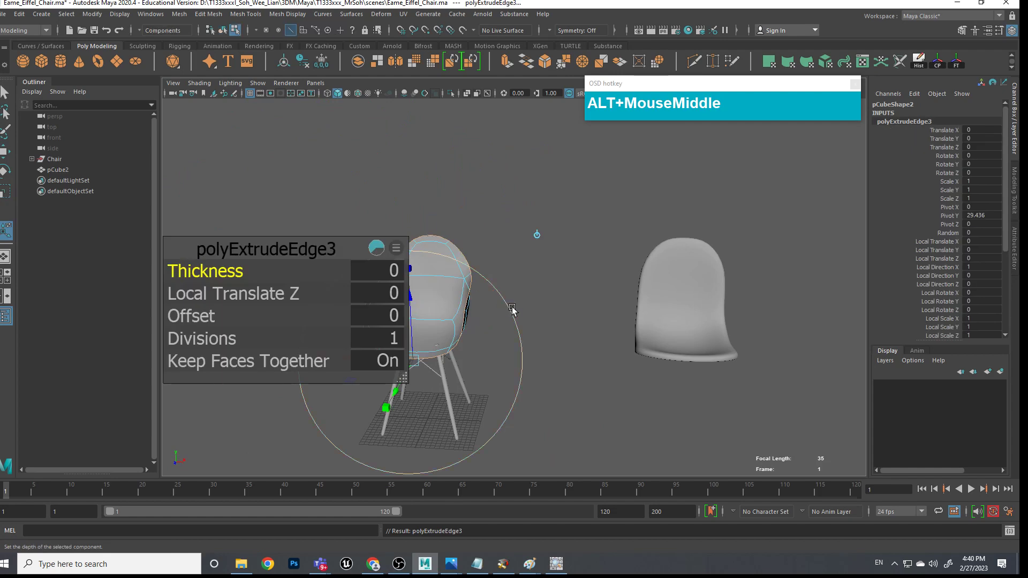
{"action": "middle_click_drag", "start_coordinate": [525, 300], "coordinate": [583, 289], "text": "alt"}
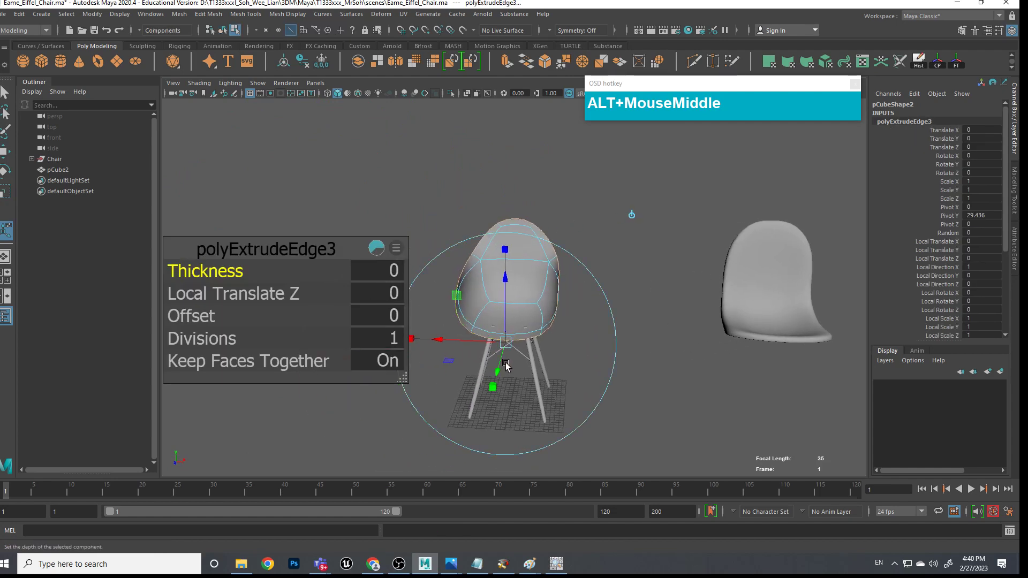
{"action": "left_click_drag", "start_coordinate": [504, 293], "coordinate": [480, 300]}
{"action": "middle_click_drag", "start_coordinate": [481, 300], "coordinate": [588, 285], "text": "alt"}
Adjust the height of the extruded rim edges along Y so the lip curves over the shell's border
{"action": "key", "text": "w"}
{"action": "left_click_drag", "start_coordinate": [587, 288], "coordinate": [482, 243], "text": "alt"}
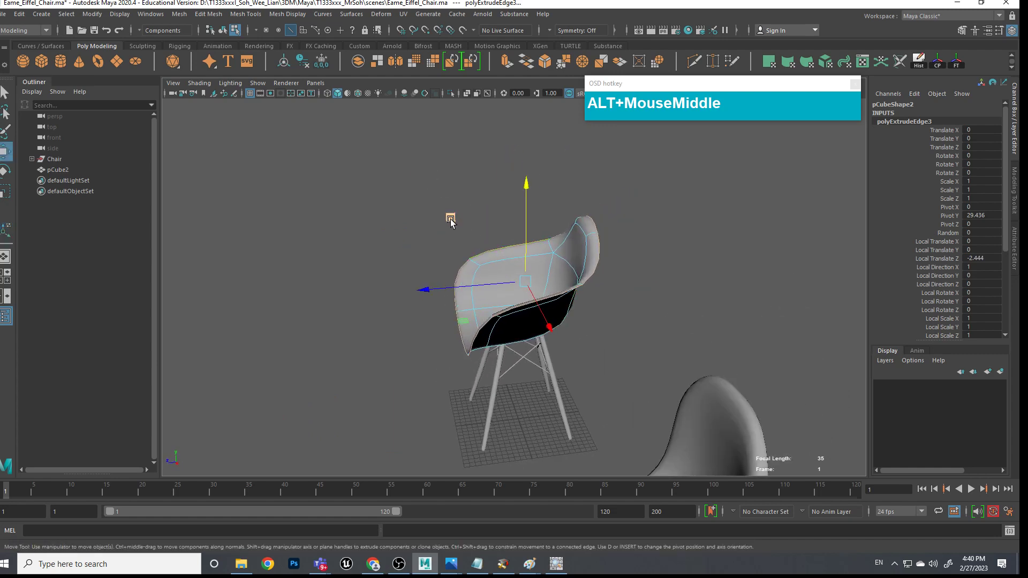
{"action": "middle_click_drag", "start_coordinate": [481, 243], "coordinate": [459, 225]}
{"action": "left_click_drag", "start_coordinate": [460, 228], "coordinate": [647, 257], "text": "alt"}
{"action": "mouse_move", "coordinate": [647, 257]}
{"action": "right_mouse_down", "text": "alt"}
{"action": "mouse_move", "coordinate": [579, 296]}
{"action": "mouse_move", "coordinate": [643, 248]}
{"action": "right_mouse_up", "text": "alt"}
{"action": "left_click_drag", "start_coordinate": [643, 248], "coordinate": [618, 243], "text": "alt"}
Insert two edge loops in the armchair shell with Multi-Cut, one down its centre and one across the seat from arm to arm
{"action": "left_click", "coordinate": [615, 247]}
{"action": "right_click_drag", "start_coordinate": [614, 242], "coordinate": [554, 245], "text": "shift"}
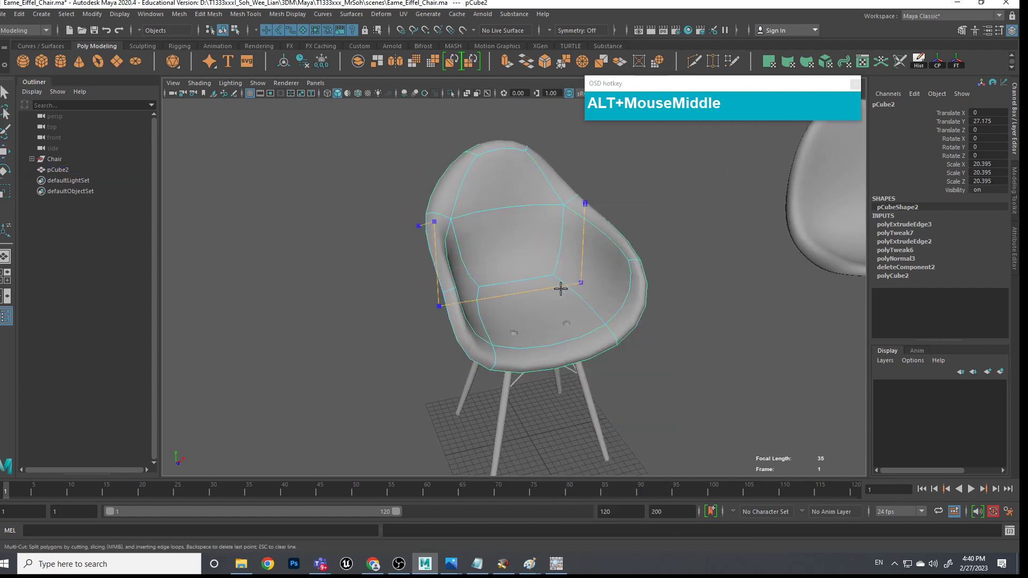
{"action": "left_click", "coordinate": [511, 244], "text": "ctrl"}
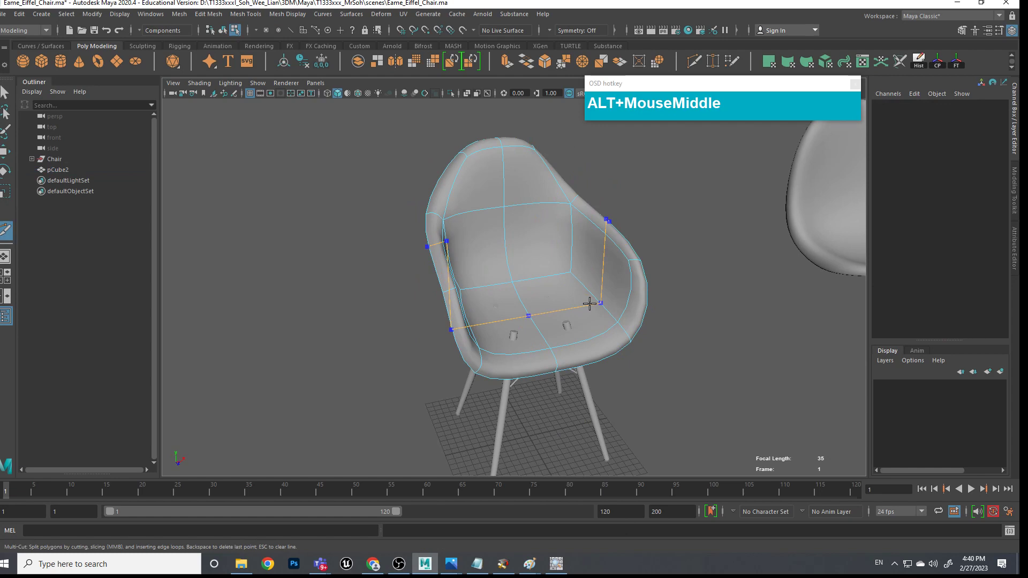
{"action": "left_click_drag", "start_coordinate": [689, 286], "coordinate": [652, 296], "text": "alt"}
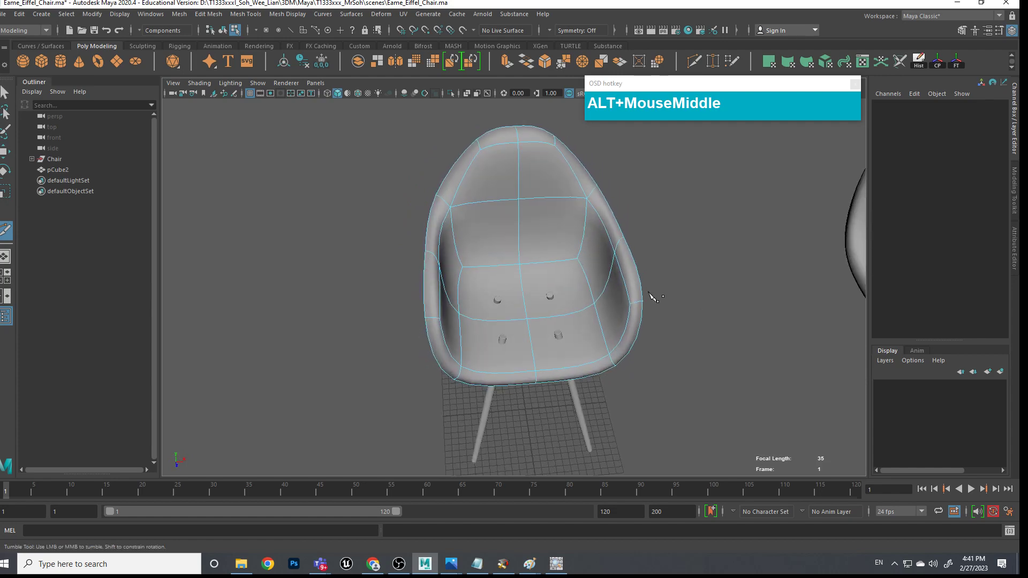
Move the centre column of backrest vertices slightly backward to deepen the curve of the back
{"action": "right_click_drag", "start_coordinate": [532, 236], "coordinate": [482, 232]}
{"action": "left_click_drag", "start_coordinate": [497, 232], "coordinate": [521, 218], "text": "alt"}
{"action": "left_click_drag", "start_coordinate": [512, 152], "coordinate": [541, 195], "text": "alt"}
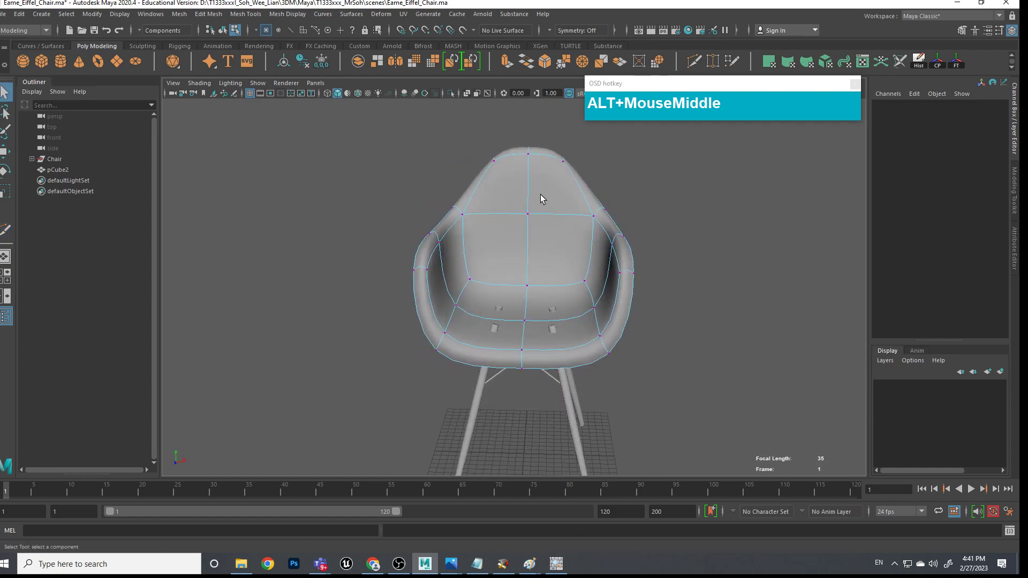
{"action": "left_click_drag", "start_coordinate": [544, 290], "coordinate": [530, 316]}
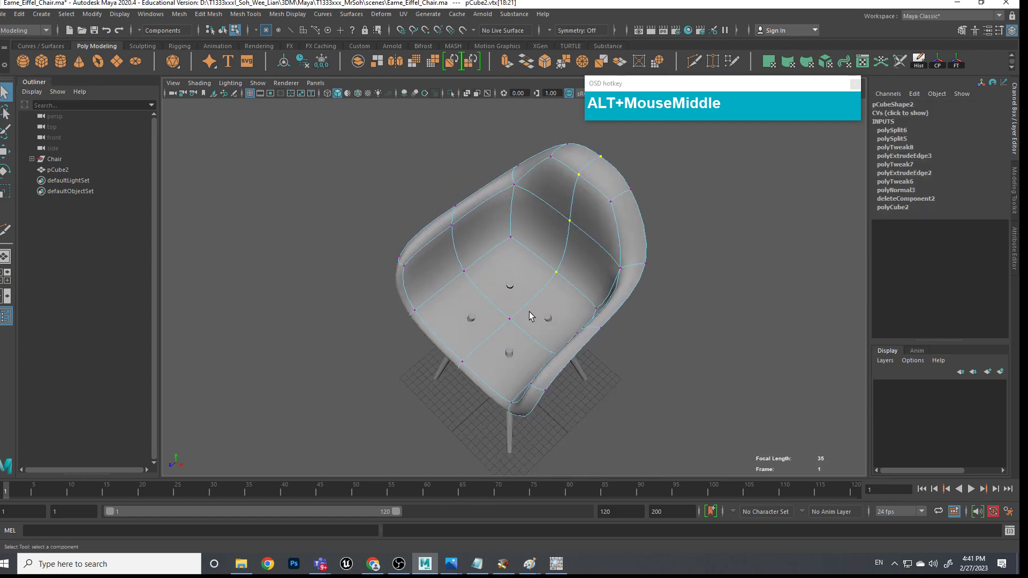
{"action": "key", "text": "w"}
{"action": "left_click_drag", "start_coordinate": [519, 266], "coordinate": [524, 263]}
Lower the centre vertices of the seat slightly along Y to dip the seat
{"action": "left_click_drag", "start_coordinate": [641, 283], "coordinate": [628, 303], "text": "alt"}
{"action": "middle_click_drag", "start_coordinate": [554, 320], "coordinate": [544, 348], "text": "alt"}
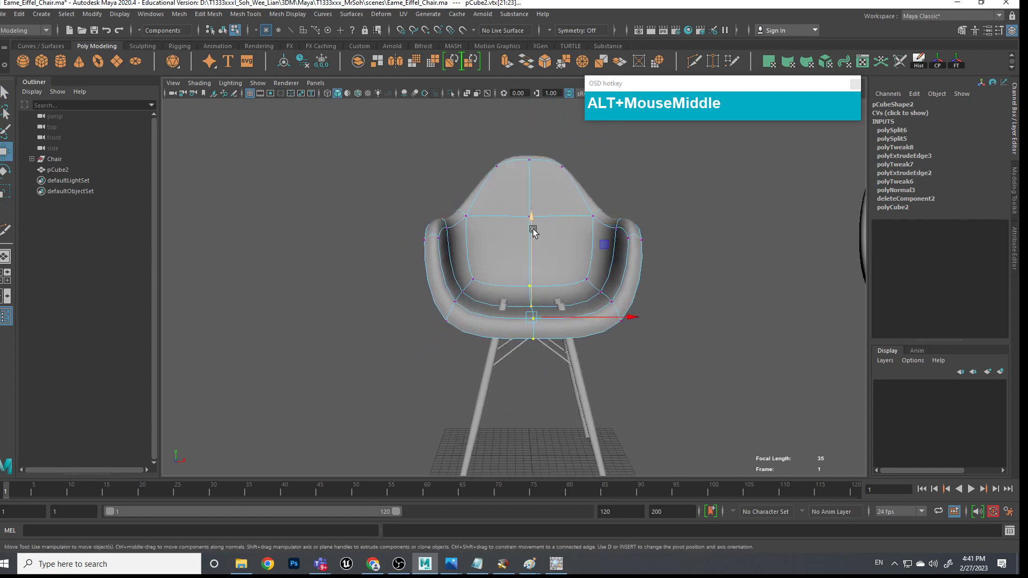
{"action": "left_click_drag", "start_coordinate": [533, 232], "coordinate": [532, 234]}
Scale the outer rim vertices at the arms and front corners wider along X, by about 1.15 at the front corners
{"action": "left_click_drag", "start_coordinate": [576, 316], "coordinate": [674, 325], "text": "alt"}
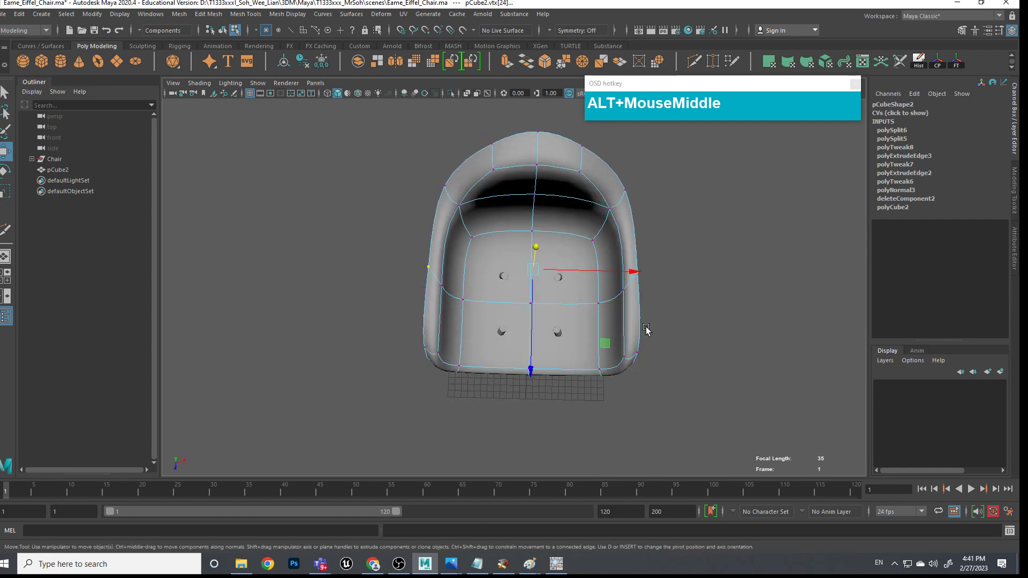
{"action": "key", "text": "r"}
{"action": "left_click_drag", "start_coordinate": [631, 276], "coordinate": [650, 280]}
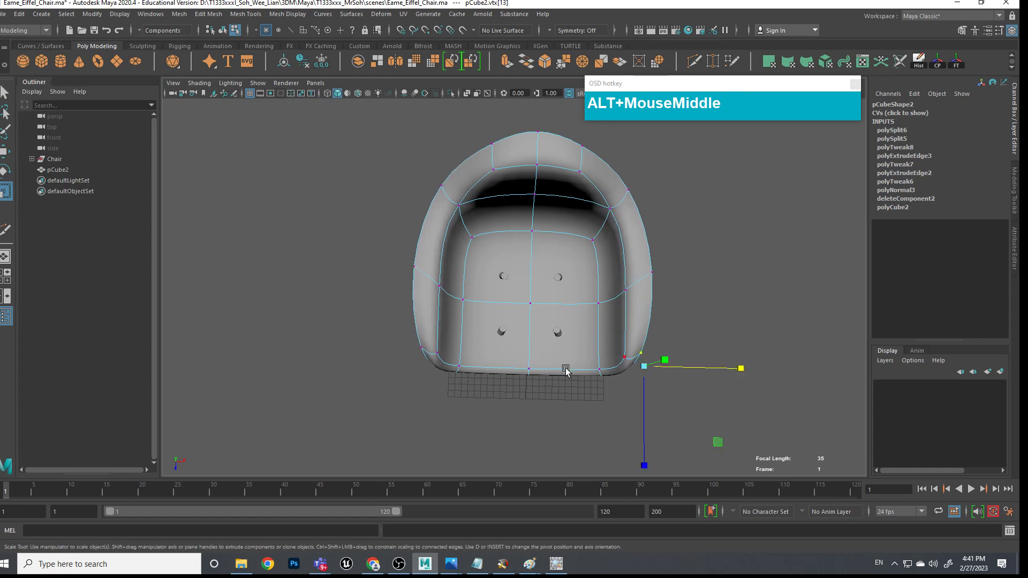
{"action": "left_click_drag", "start_coordinate": [631, 368], "coordinate": [647, 374]}
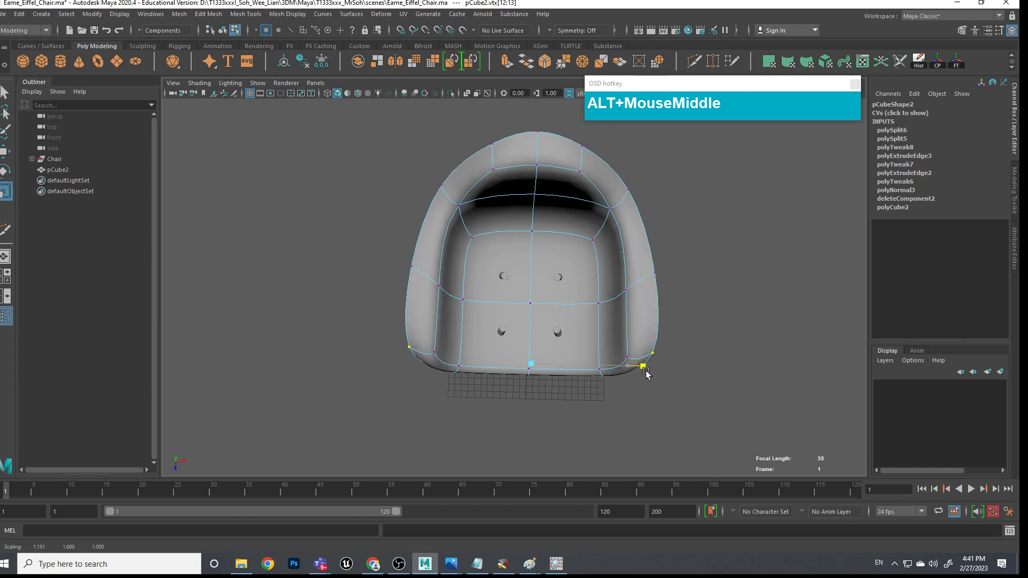
Extrude all faces of the armchair shell slightly to give it thickness, and return to object mode
{"action": "middle_click_drag", "start_coordinate": [651, 381], "coordinate": [676, 326], "text": "alt"}
{"action": "right_click_drag", "start_coordinate": [564, 203], "coordinate": [590, 198]}
{"action": "left_click", "coordinate": [626, 182]}
{"action": "left_click", "coordinate": [589, 197]}
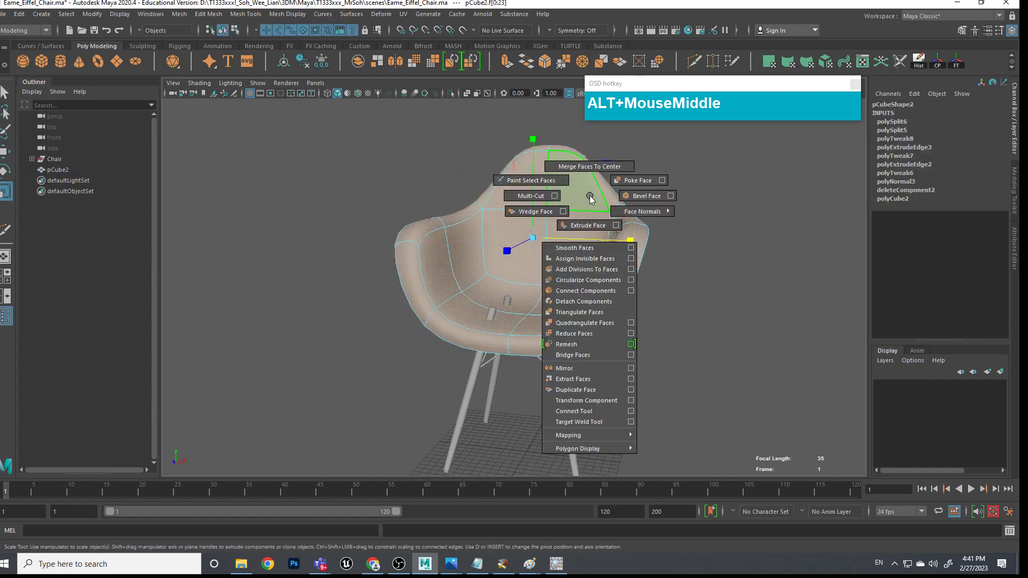
{"action": "left_click", "coordinate": [593, 225]}
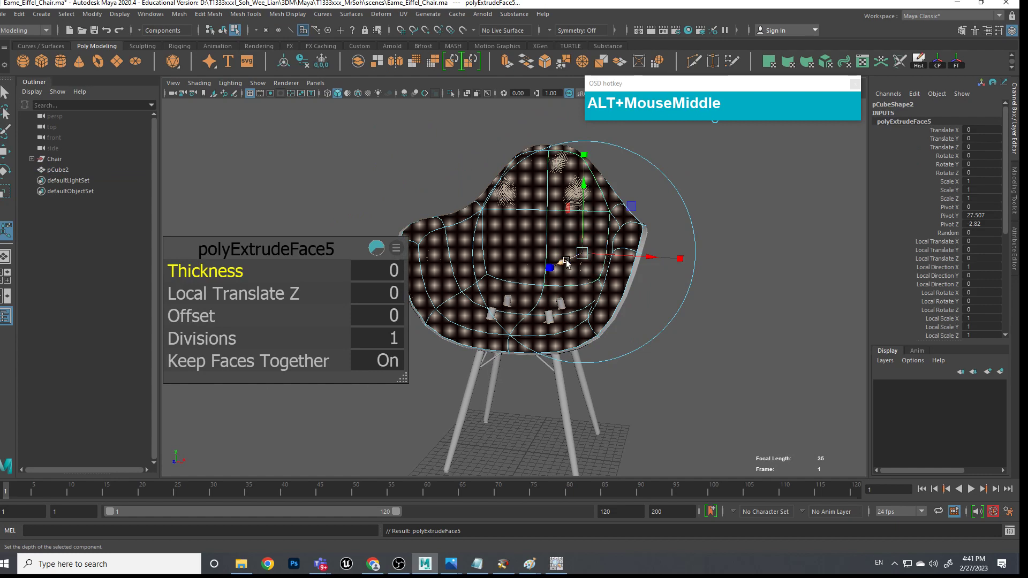
{"action": "left_click_drag", "start_coordinate": [566, 262], "coordinate": [564, 264]}
{"action": "left_click_drag", "start_coordinate": [718, 266], "coordinate": [601, 198], "text": "alt"}
{"action": "right_click_drag", "start_coordinate": [598, 198], "coordinate": [651, 183]}
{"action": "left_click_drag", "start_coordinate": [651, 184], "coordinate": [732, 232], "text": "alt"}
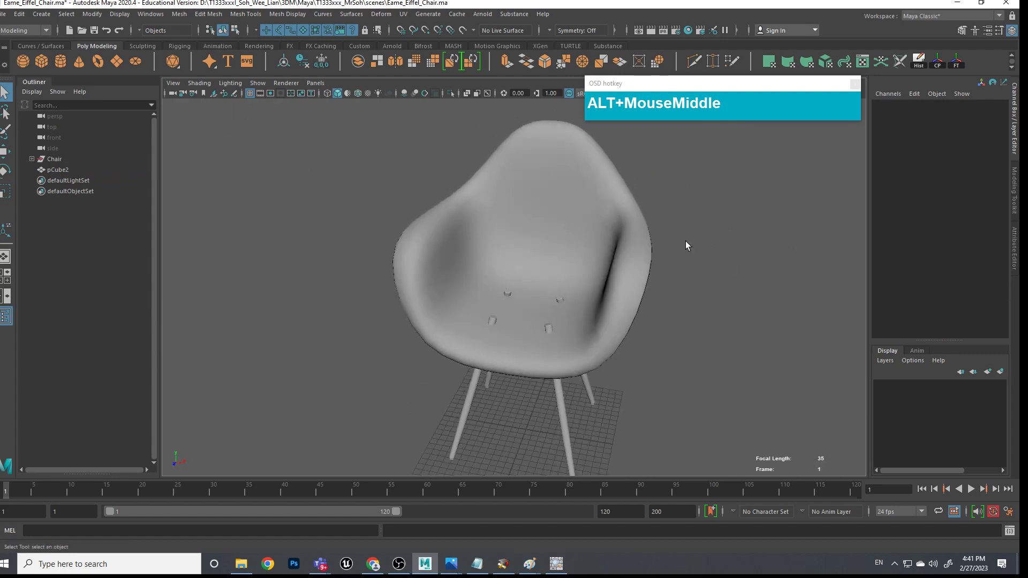
Raise the armchair shell to a Translate Y of about 27.827 so it sits properly over the leg mounts
{"action": "left_click", "coordinate": [621, 315]}
{"action": "key", "text": "w"}
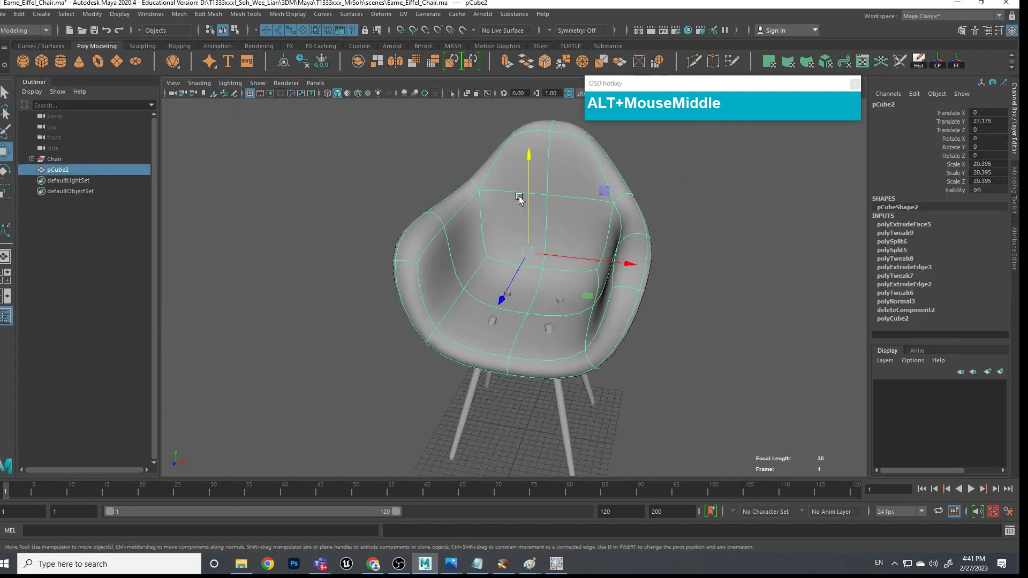
{"action": "left_click_drag", "start_coordinate": [527, 204], "coordinate": [527, 197]}
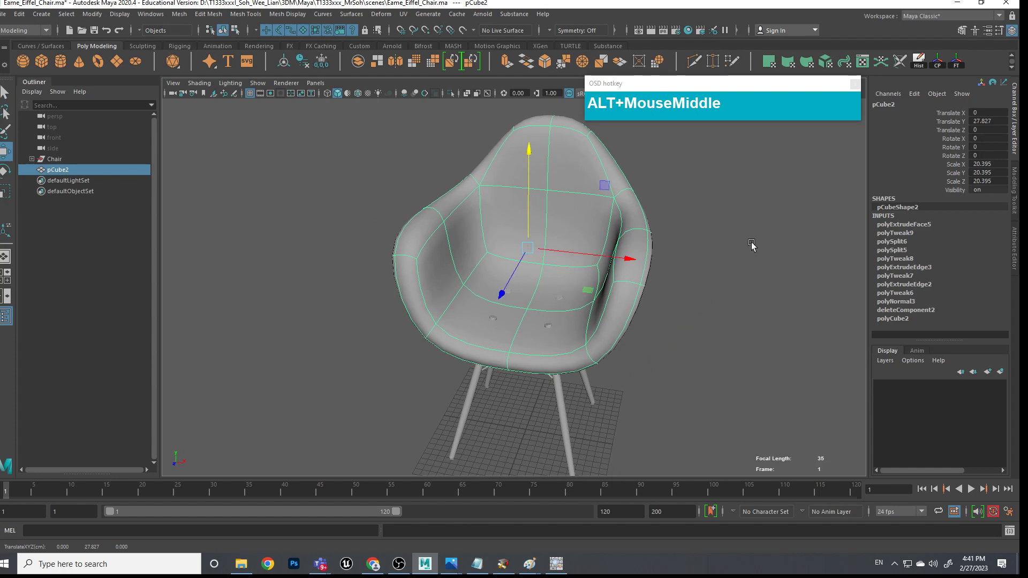
Deselect the shell and turn on wireframe on shaded display for the models
{"action": "left_click", "coordinate": [751, 245]}
{"action": "scroll", "coordinate": [732, 280], "scroll_direction": "down", "scroll_amount": 5}
{"action": "mouse_move", "coordinate": [732, 280]}
{"action": "left_mouse_down", "text": "alt"}
{"action": "mouse_move", "coordinate": [803, 275]}
{"action": "mouse_move", "coordinate": [743, 288]}
{"action": "left_mouse_up", "text": "alt"}
{"action": "left_click_drag", "start_coordinate": [712, 322], "coordinate": [684, 341], "text": "alt"}
{"action": "key", "text": "alt+5"}
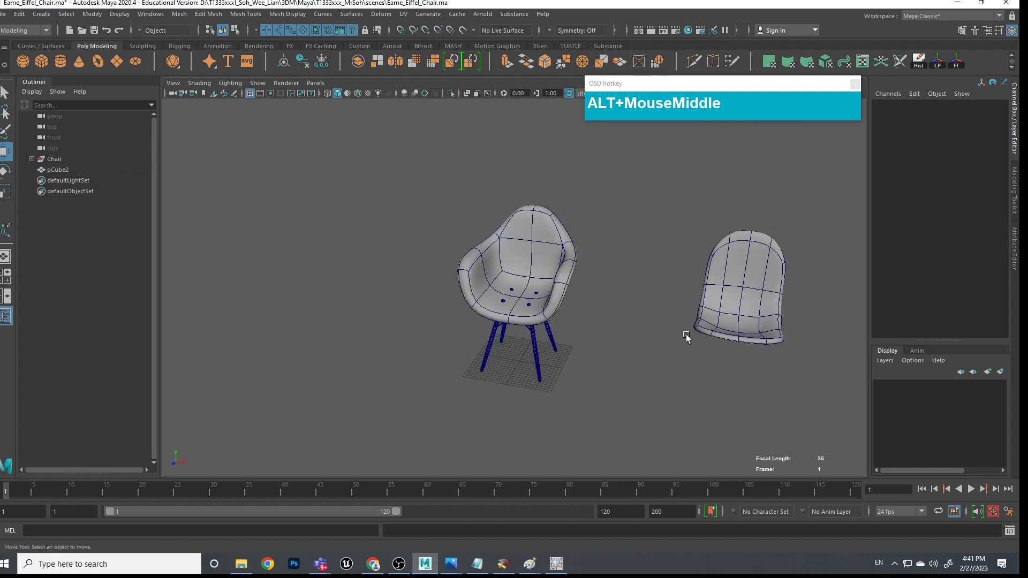
Move the original side-chair shell closer to the armchair, to a Translate X of about 29.909
{"action": "scroll", "coordinate": [665, 346], "scroll_direction": "up", "scroll_amount": 7}
{"action": "scroll", "coordinate": [677, 339], "scroll_direction": "down", "scroll_amount": 4}
{"action": "middle_click_drag", "start_coordinate": [677, 340], "coordinate": [554, 326], "text": "alt"}
{"action": "left_click", "coordinate": [698, 301]}
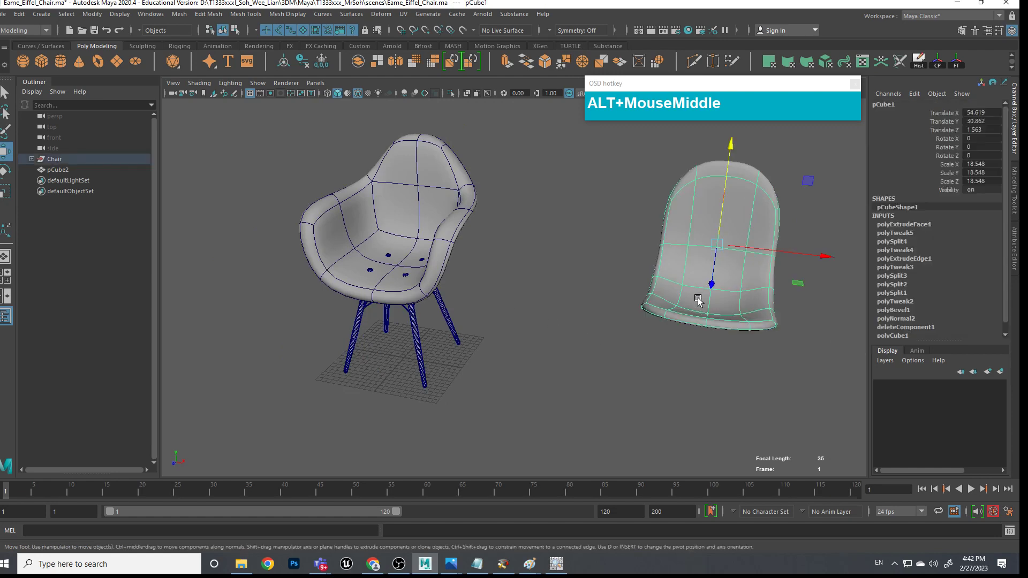
{"action": "left_click_drag", "start_coordinate": [794, 250], "coordinate": [632, 242]}
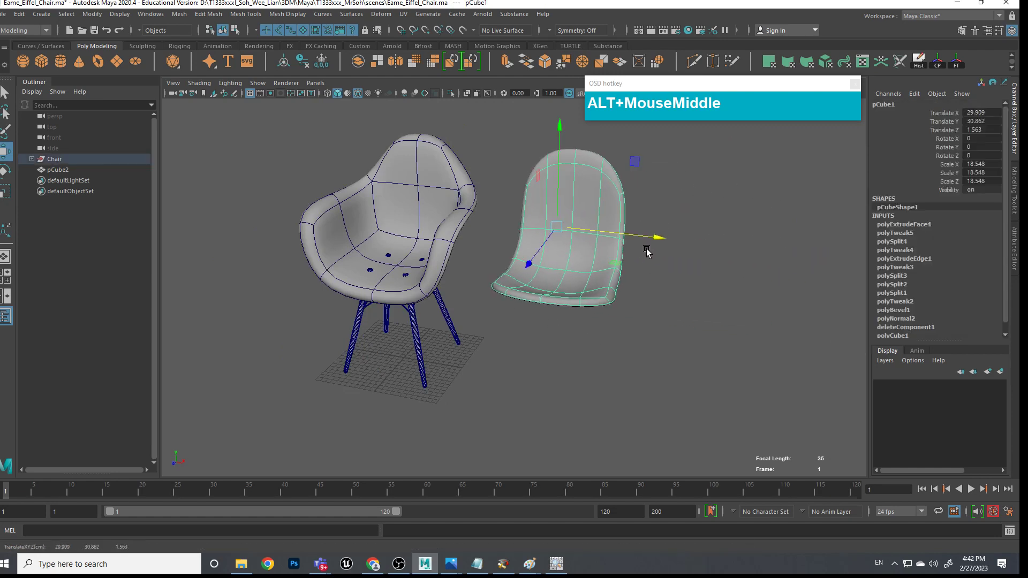
{"action": "middle_click_drag", "start_coordinate": [541, 407], "coordinate": [660, 399], "text": "alt"}
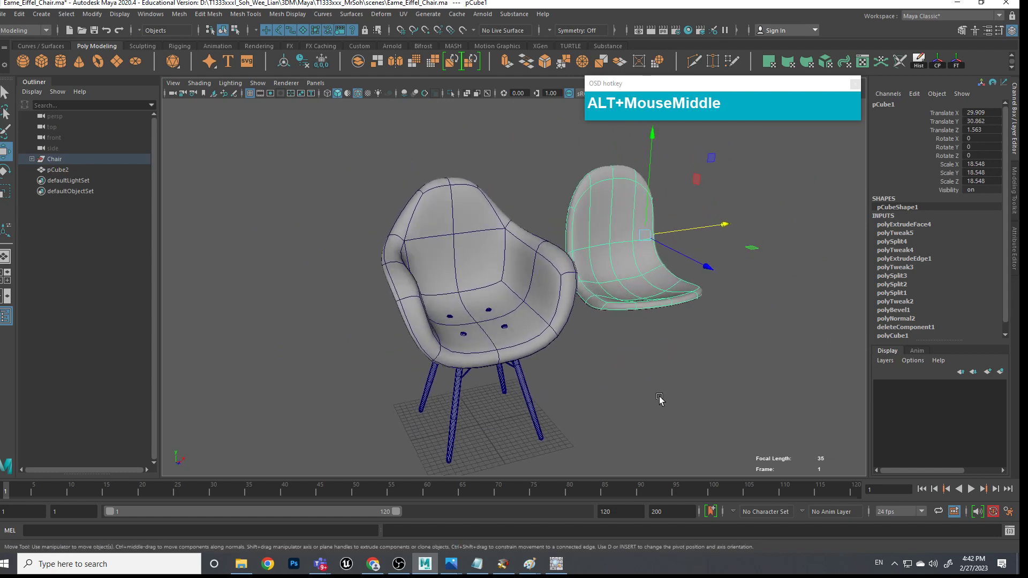